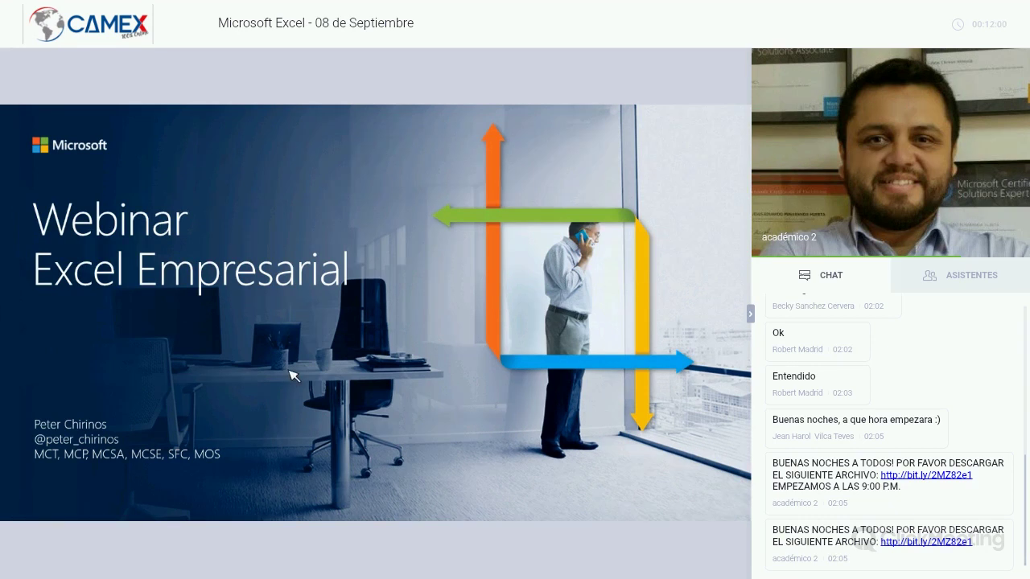
Advance the ClickMeeting title slide to reveal the shared Windows Server desktop.
{"action": "left_click", "coordinate": [523, 171]}
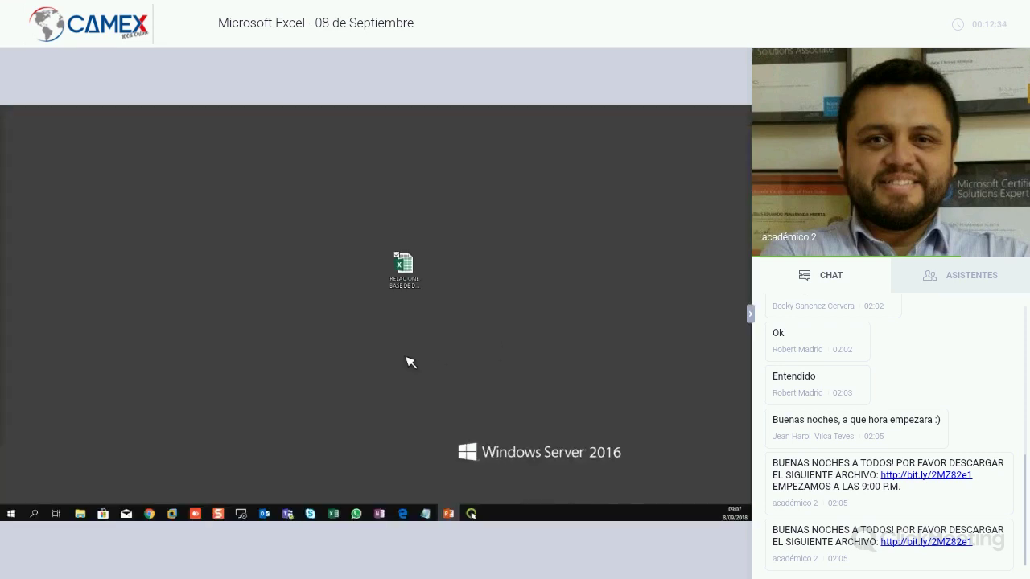
Open RELACIONE BASE DE DATOS CON BUSCARV Y BUSCARH in Excel from its desktop icon.
{"action": "left_click_drag", "start_coordinate": [404, 270], "coordinate": [369, 280]}
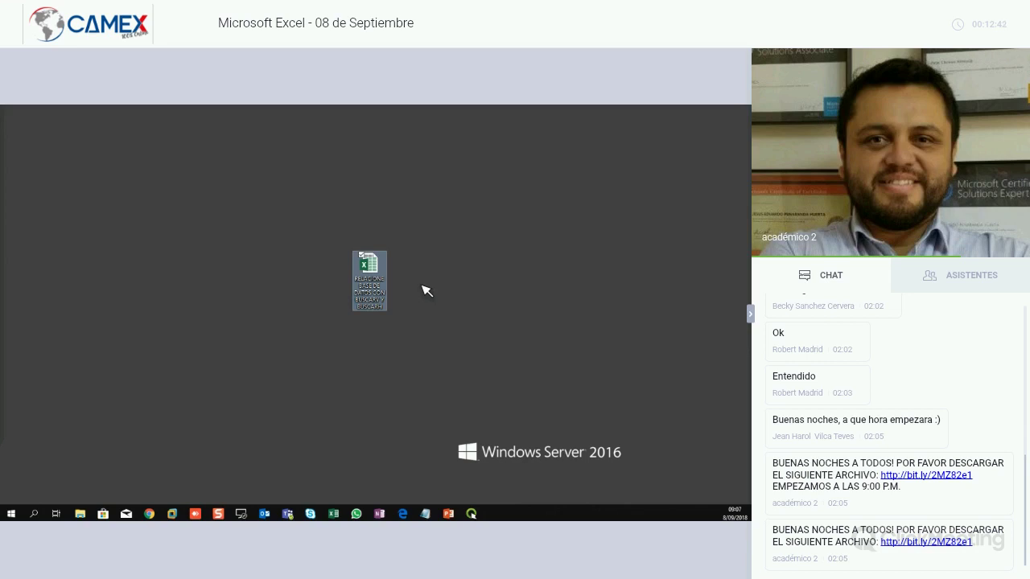
{"action": "double_click", "coordinate": [381, 280]}
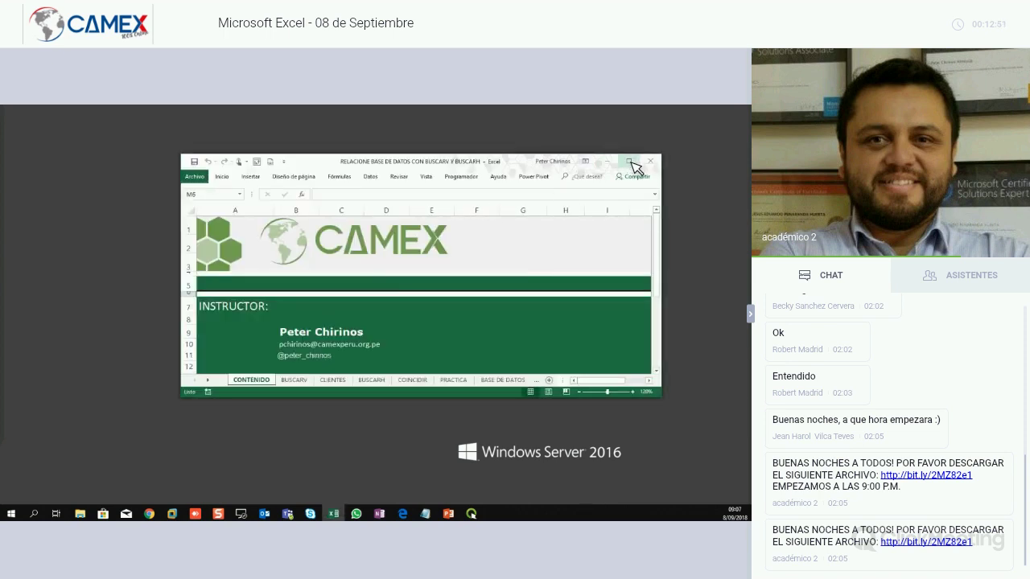
Maximize Excel and go from the CONTENIDO cover sheet to the FICHA DE CONSULTA - CLIENTE form.
{"action": "left_click", "coordinate": [631, 162]}
{"action": "left_click", "coordinate": [314, 306]}
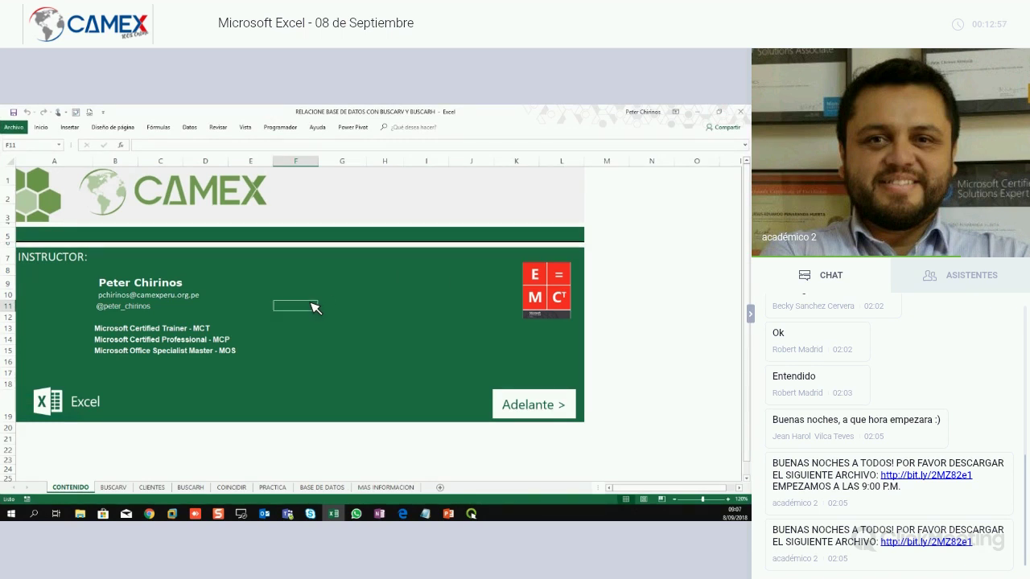
{"action": "left_click", "coordinate": [316, 340]}
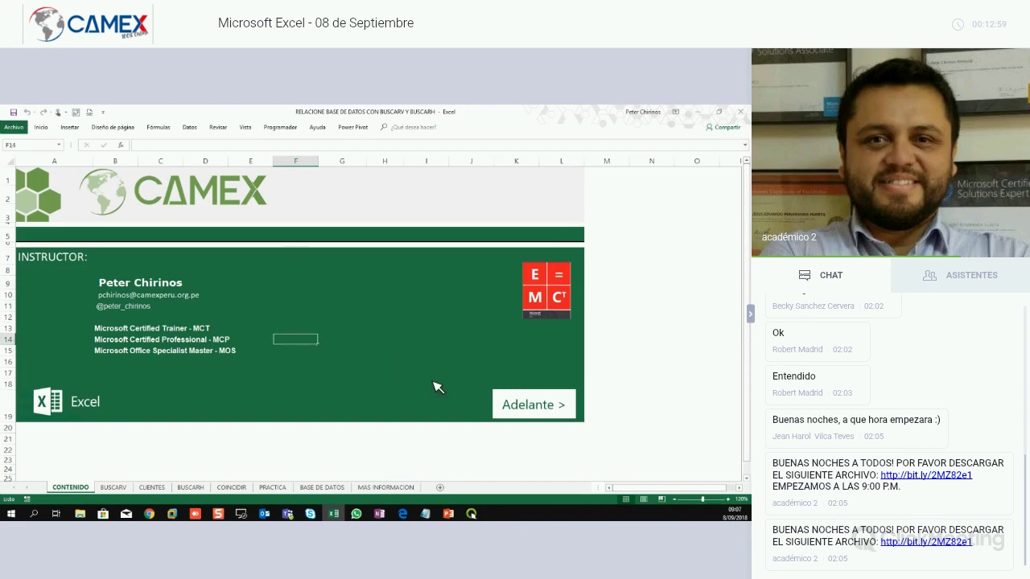
{"action": "left_click", "coordinate": [540, 406]}
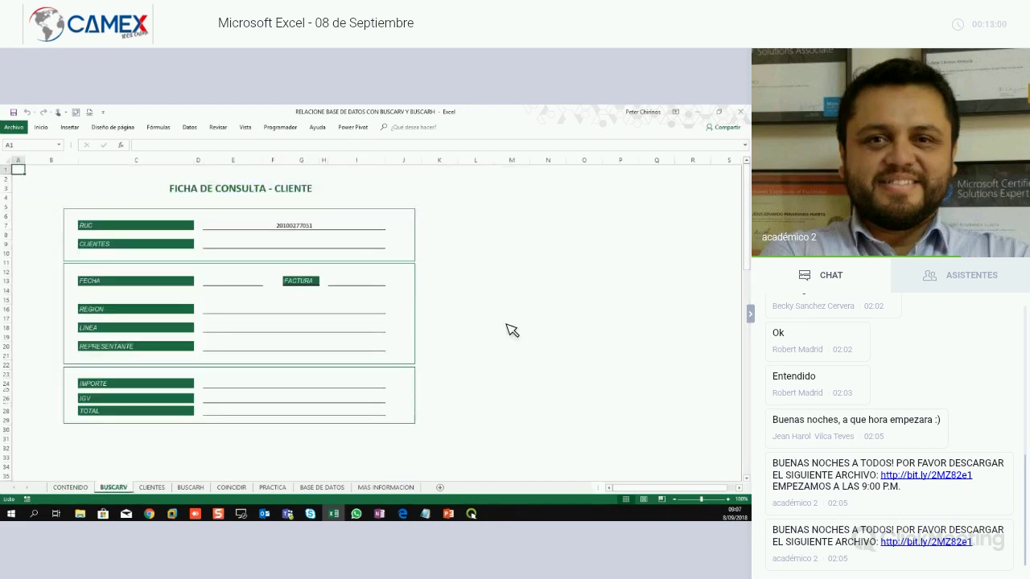
{"action": "left_click", "coordinate": [507, 321]}
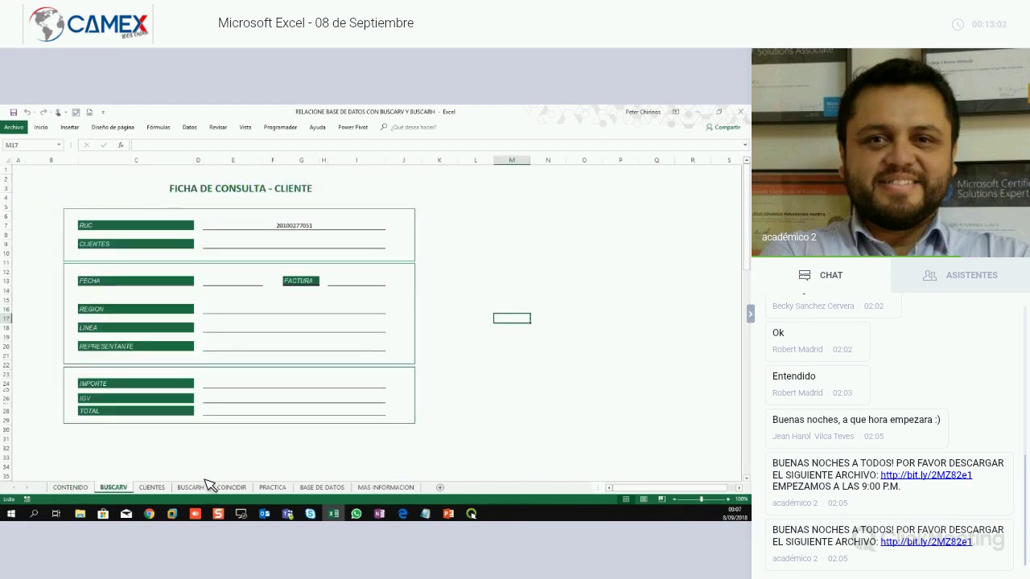
{"action": "left_click", "coordinate": [71, 487]}
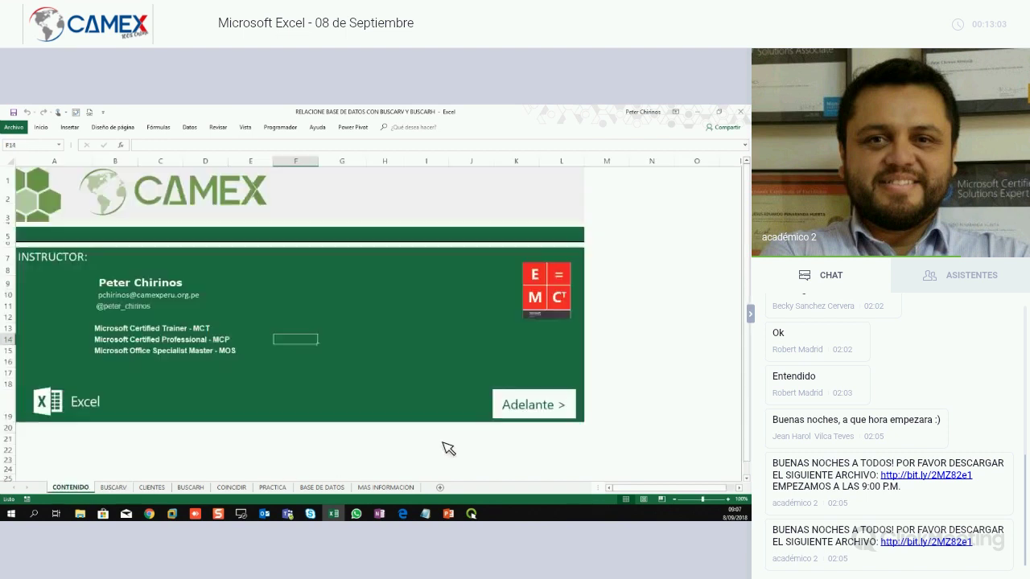
{"action": "left_click", "coordinate": [531, 406]}
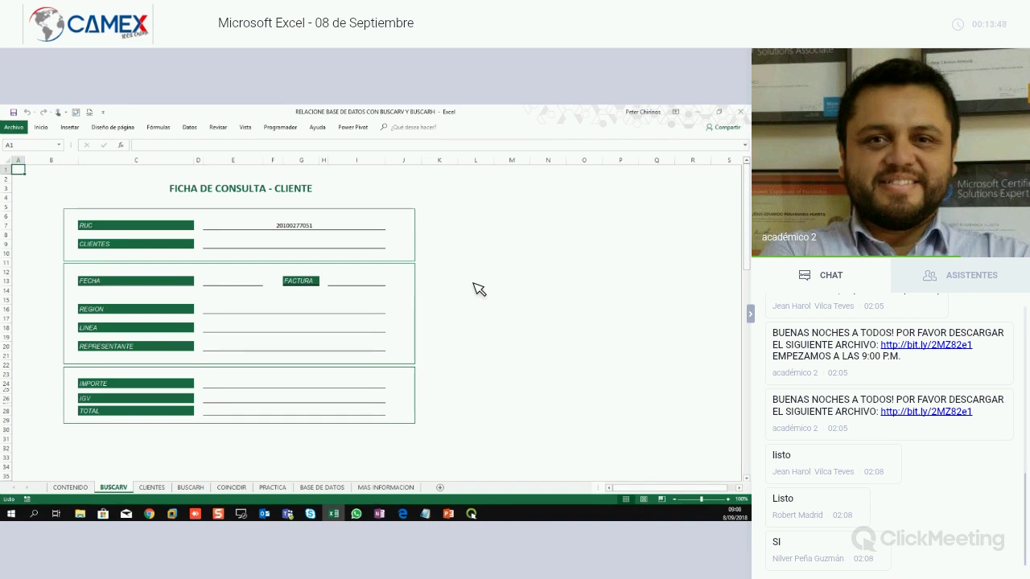
{"action": "left_click", "coordinate": [381, 232]}
{"action": "left_click", "coordinate": [390, 227]}
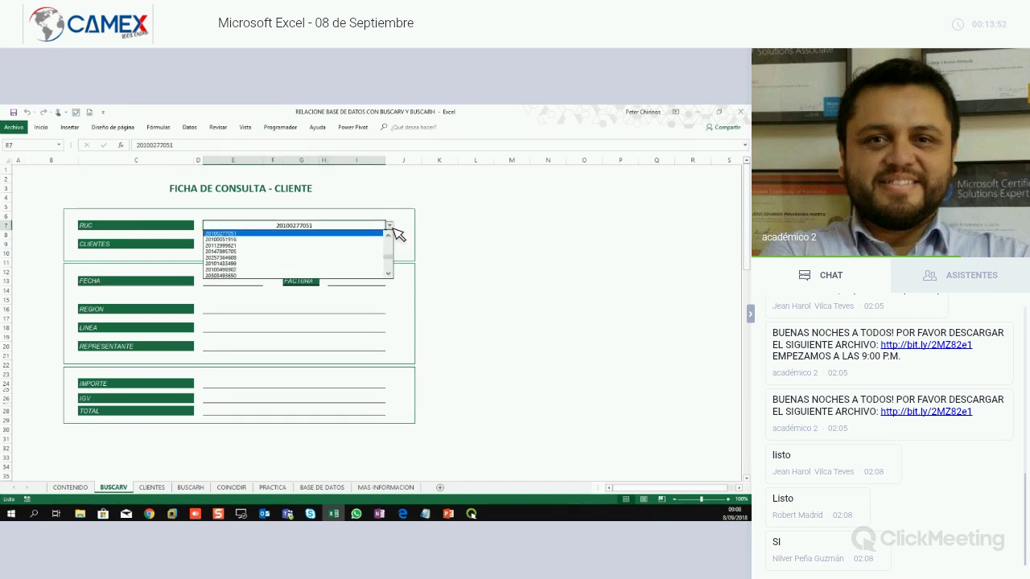
{"action": "left_click", "coordinate": [389, 250]}
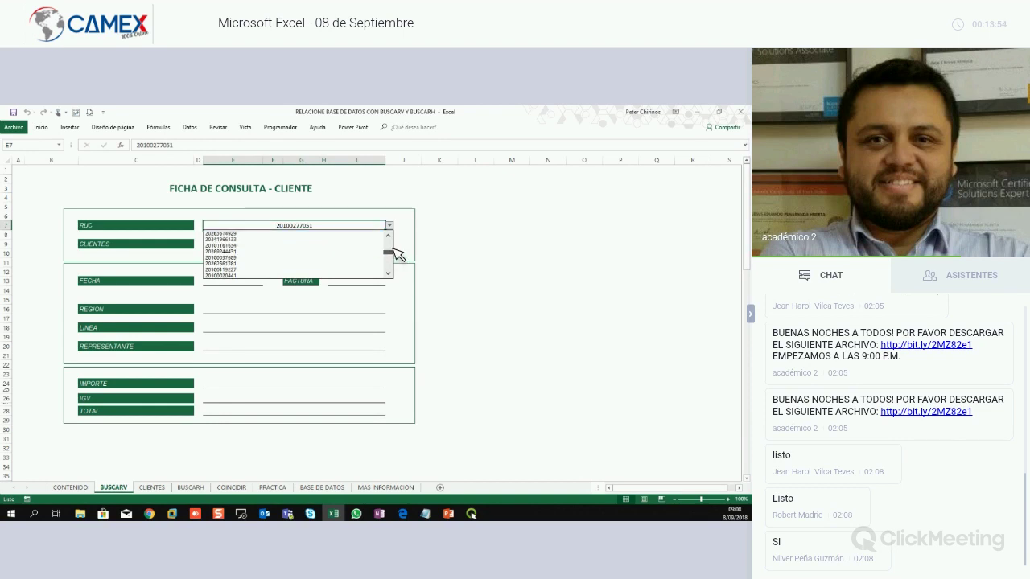
{"action": "left_click", "coordinate": [392, 248]}
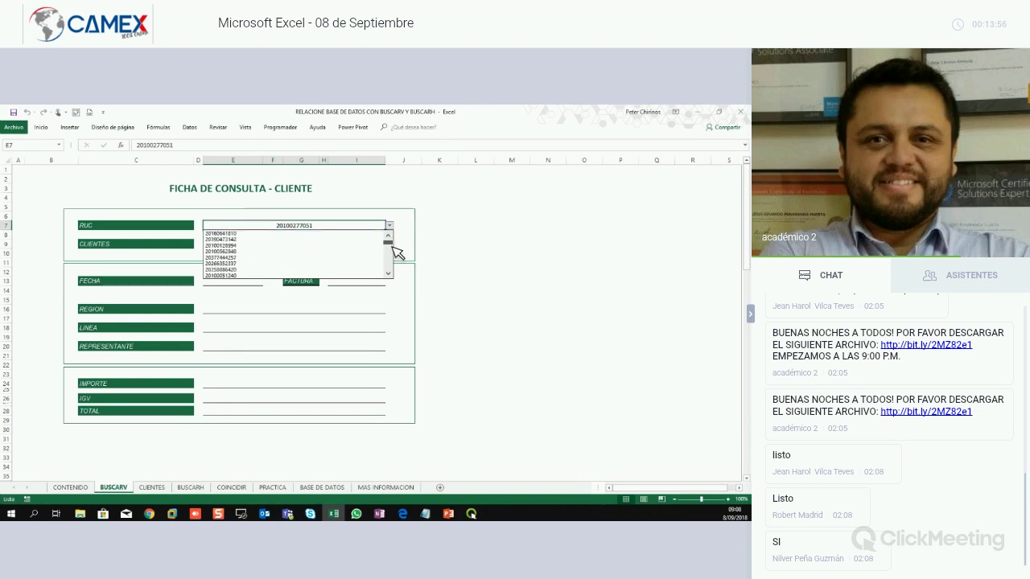
{"action": "left_click_drag", "start_coordinate": [393, 247], "coordinate": [393, 271]}
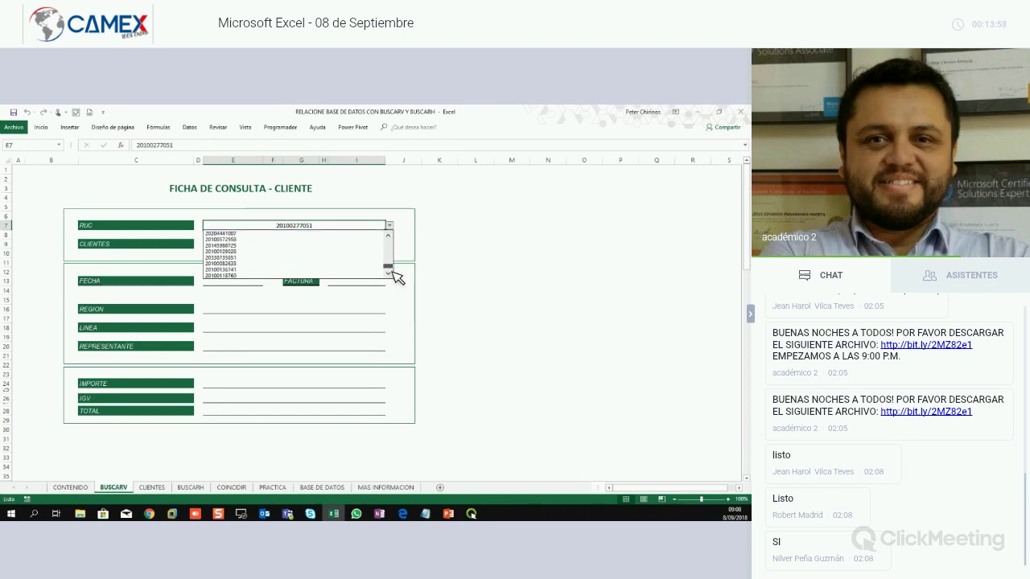
{"action": "left_click_drag", "start_coordinate": [393, 273], "coordinate": [392, 243]}
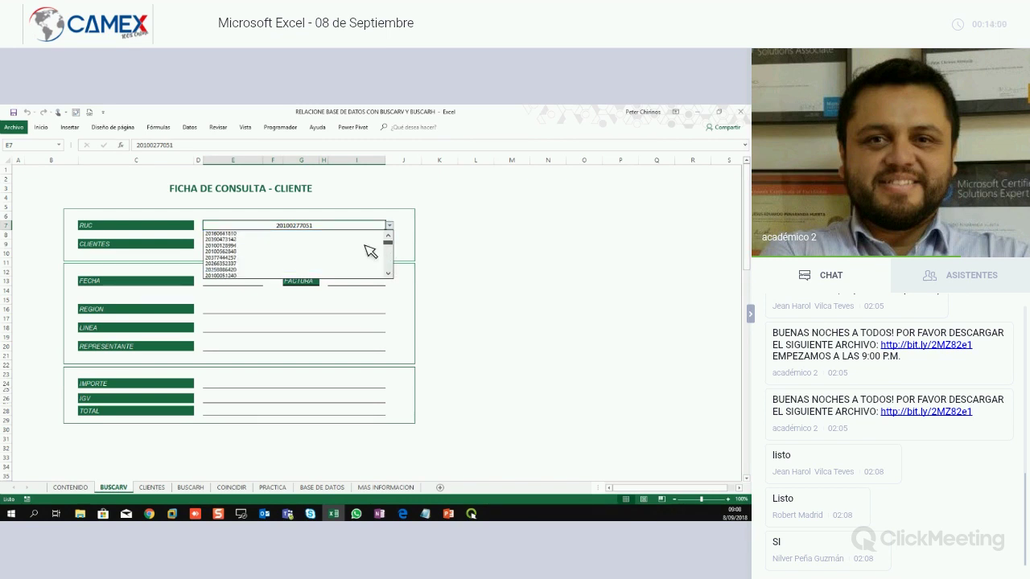
{"action": "left_click", "coordinate": [328, 252]}
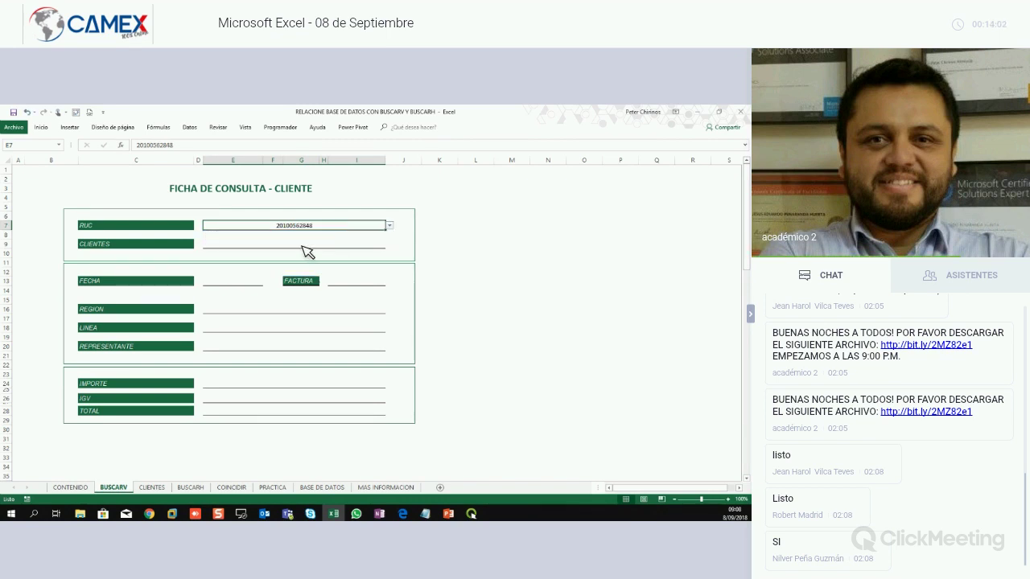
Review the empty CLIENTES, FECHA, FACTURA, REGION and LINEA form fields.
{"action": "left_click", "coordinate": [304, 247]}
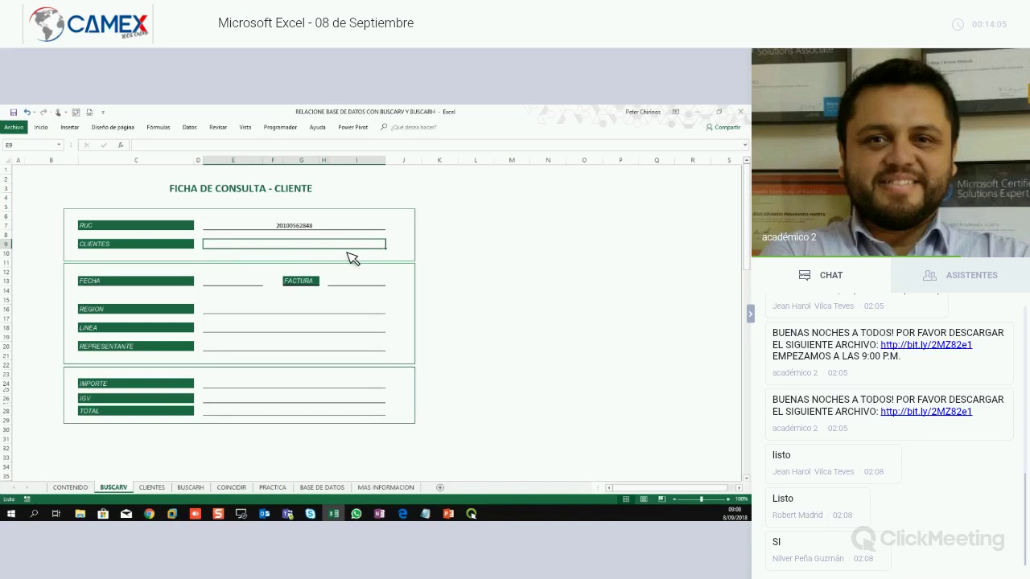
{"action": "left_click", "coordinate": [254, 287]}
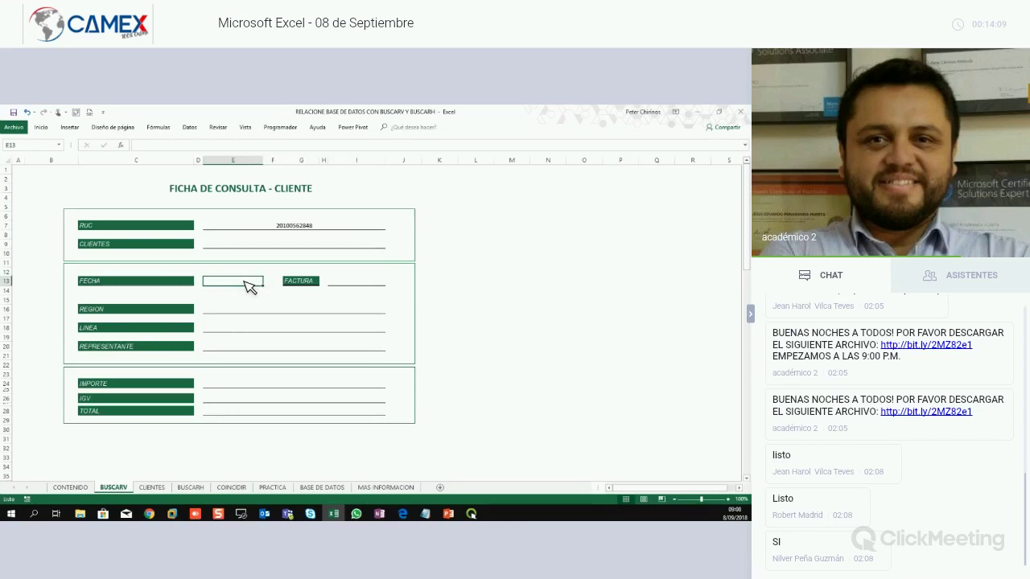
{"action": "left_click", "coordinate": [363, 286]}
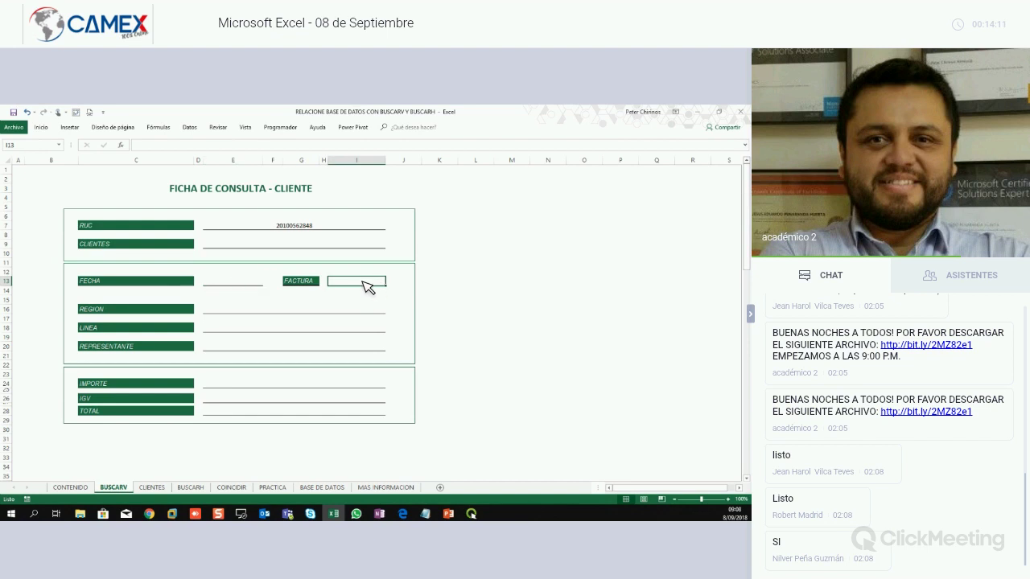
{"action": "left_click", "coordinate": [278, 313]}
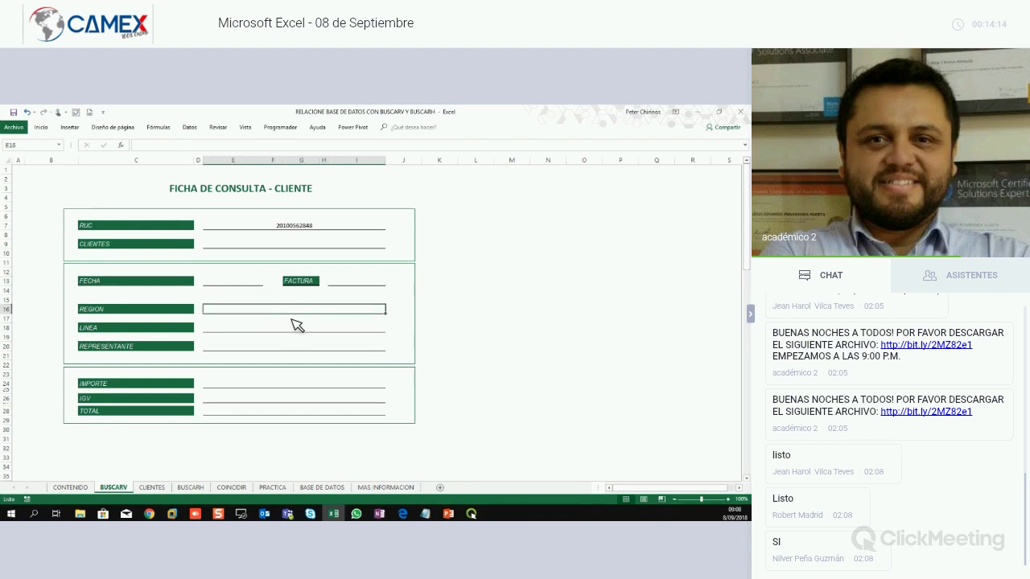
{"action": "left_click", "coordinate": [291, 330]}
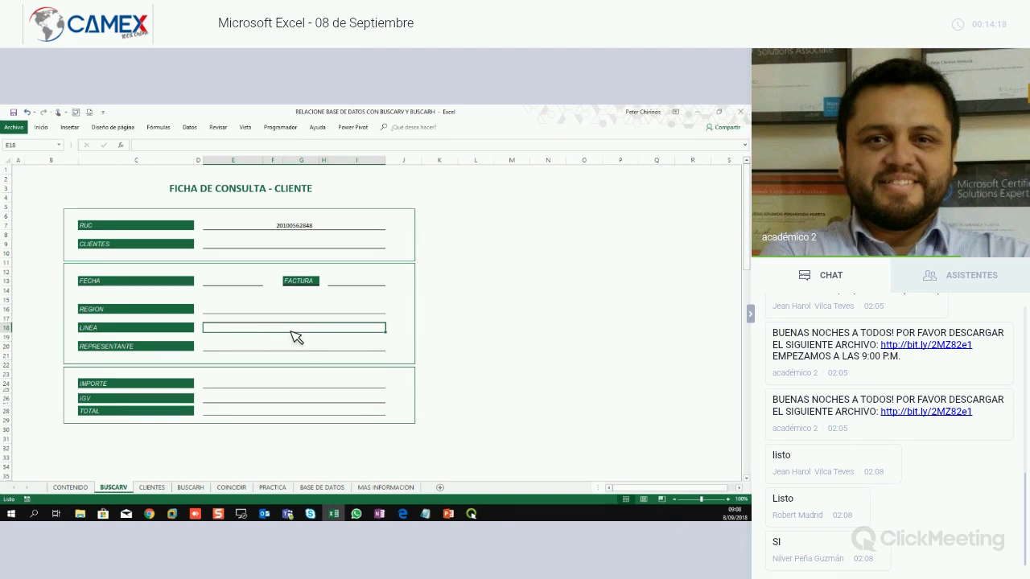
Review the REPRESENTANTE, IMPORTE, IGV and TOTAL fields, then display the CLIENTES data sheet.
{"action": "left_click", "coordinate": [165, 491]}
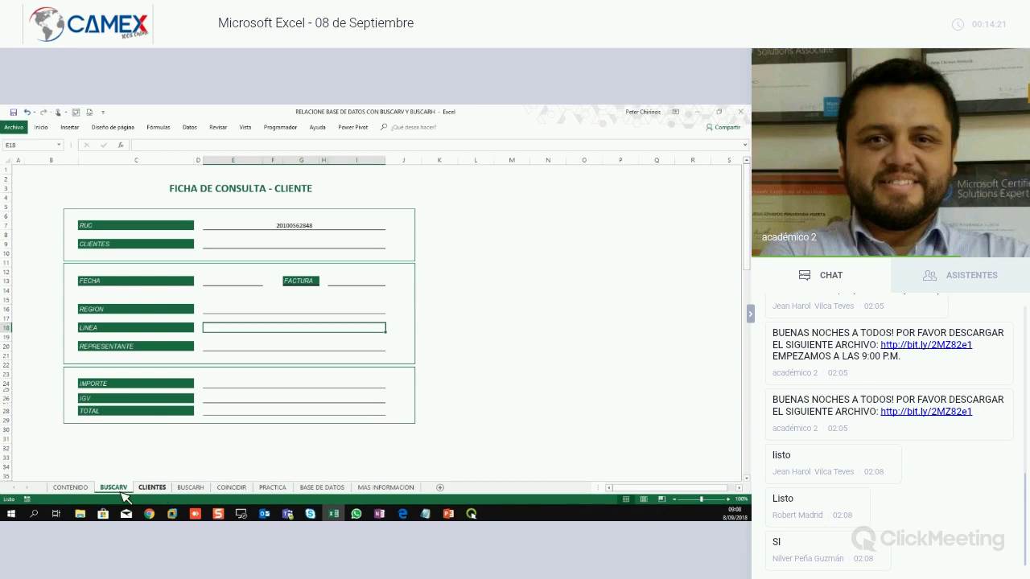
{"action": "key", "text": "ctrl+Page_Up"}
{"action": "left_click", "coordinate": [294, 350]}
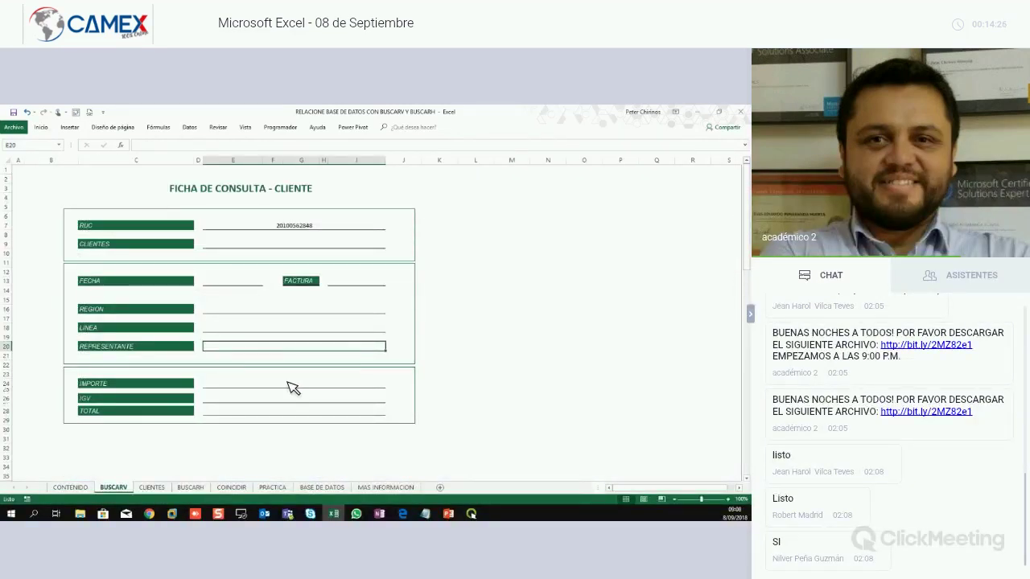
{"action": "left_click", "coordinate": [288, 384]}
{"action": "left_click", "coordinate": [290, 400]}
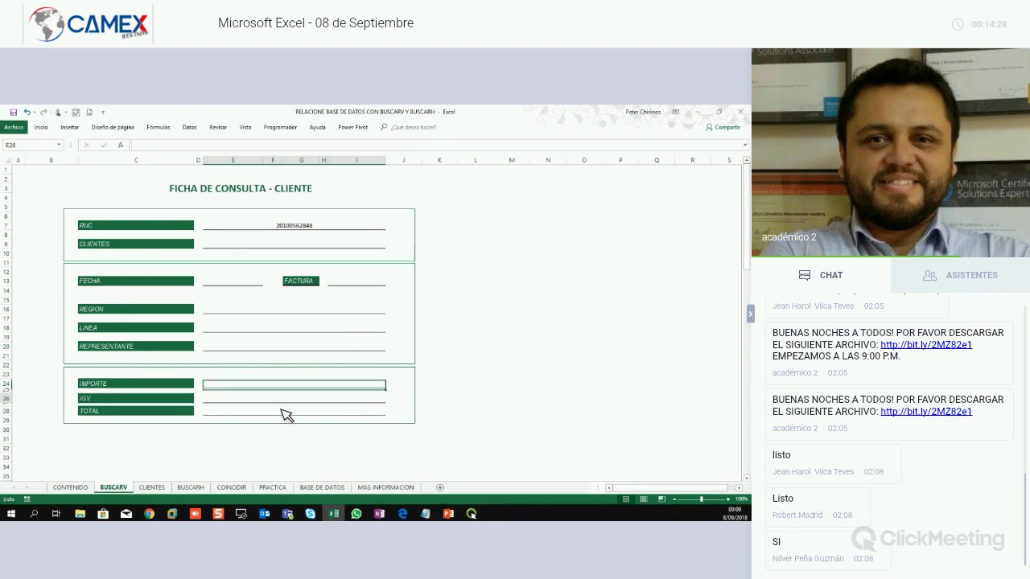
{"action": "left_click", "coordinate": [284, 415]}
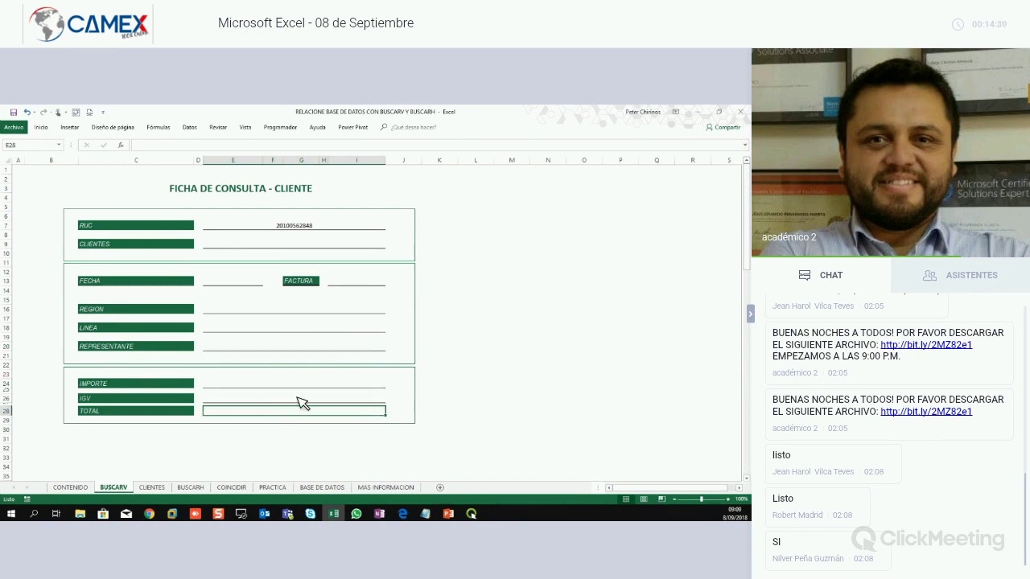
{"action": "left_click", "coordinate": [307, 246]}
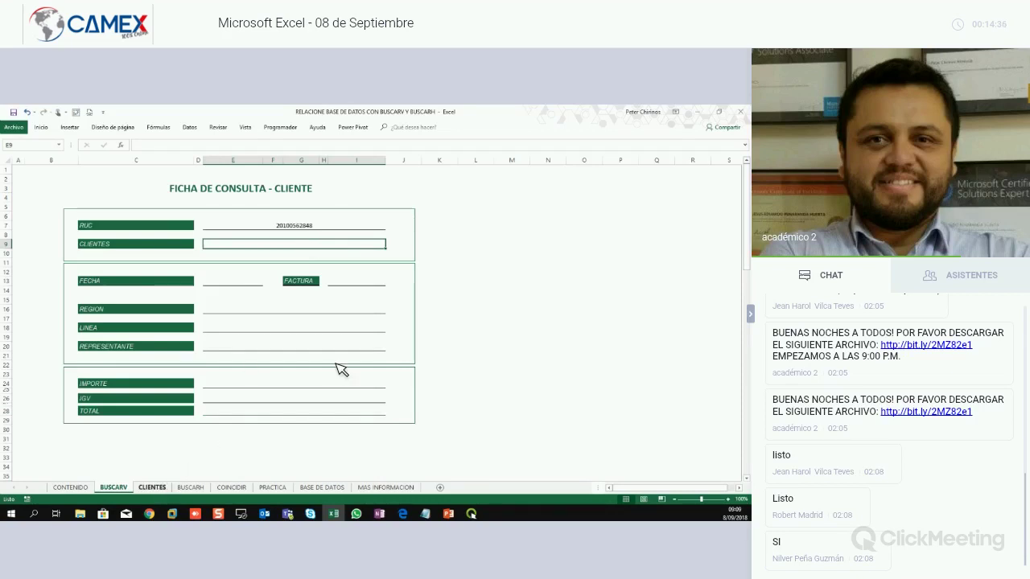
{"action": "key", "text": "ctrl+Page_Down"}
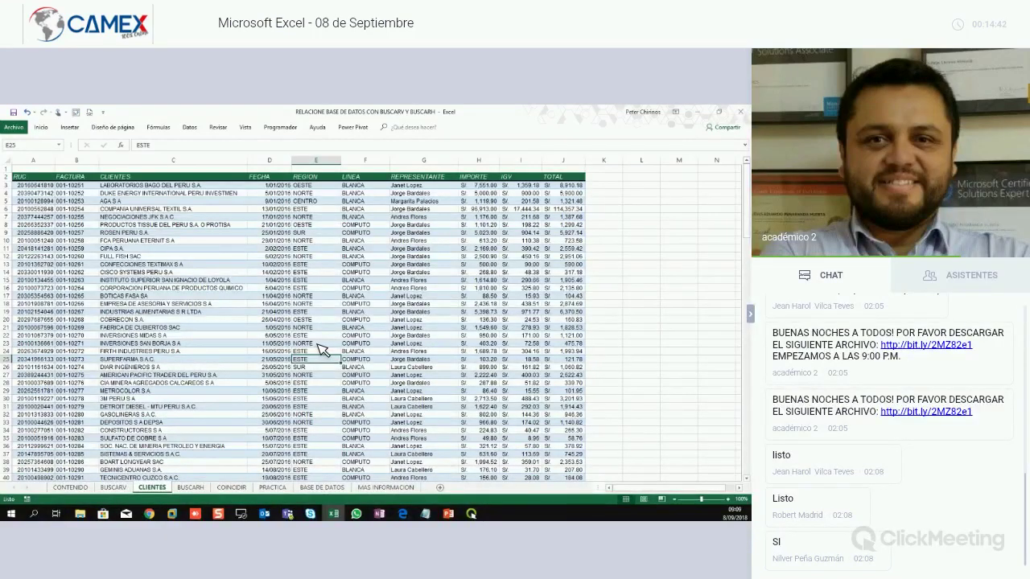
Scroll through the CLIENTES client records, briefly flipping to the form and back.
{"action": "scroll", "coordinate": [241, 402], "scroll_direction": "down", "scroll_amount": 1}
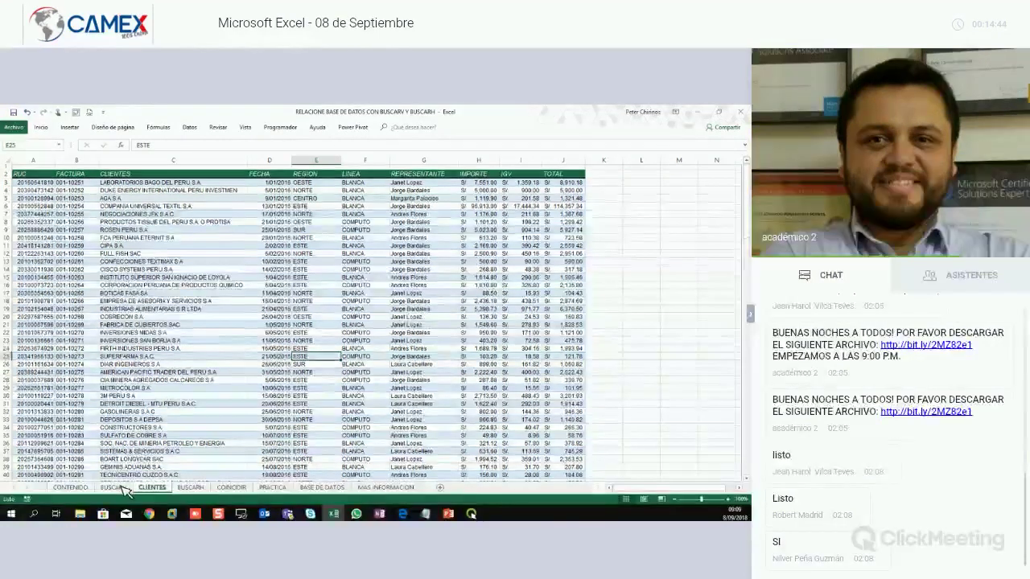
{"action": "scroll", "coordinate": [141, 481], "scroll_direction": "down", "scroll_amount": 1}
{"action": "scroll", "coordinate": [263, 432], "scroll_direction": "down", "scroll_amount": 1}
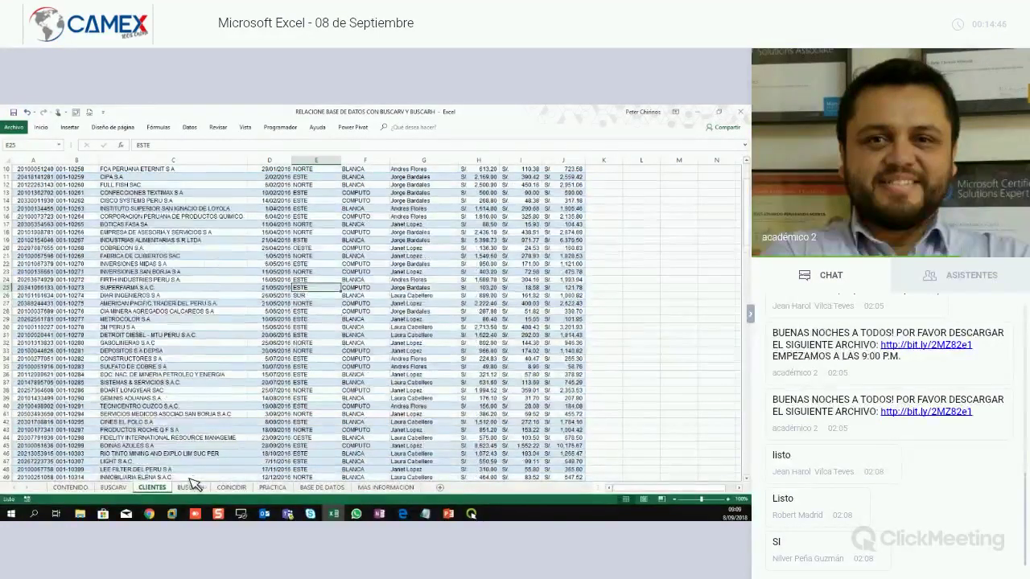
{"action": "scroll", "coordinate": [219, 415], "scroll_direction": "down", "scroll_amount": 1}
{"action": "scroll", "coordinate": [217, 414], "scroll_direction": "up", "scroll_amount": 4}
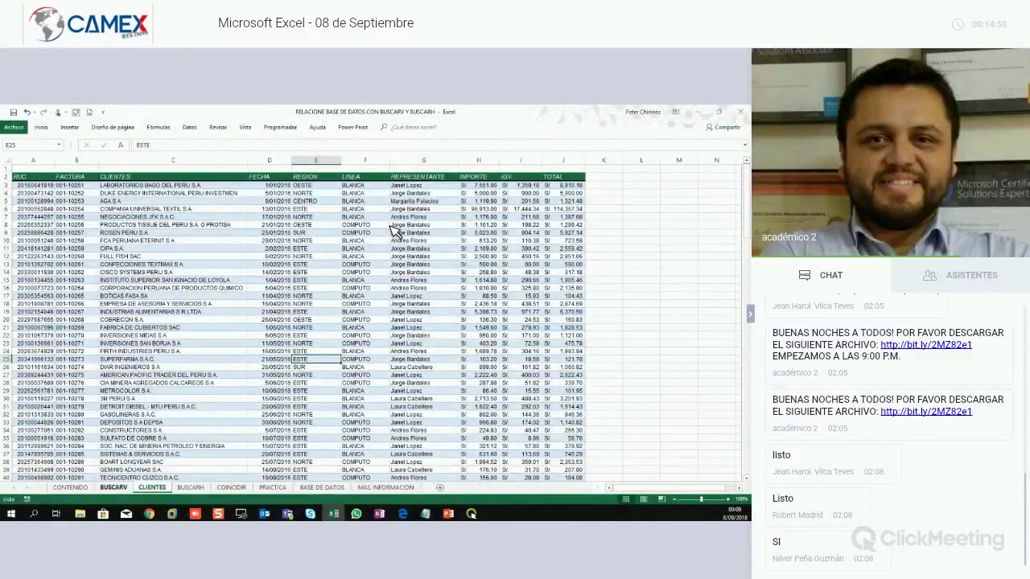
{"action": "key", "text": "ctrl+Page_Up"}
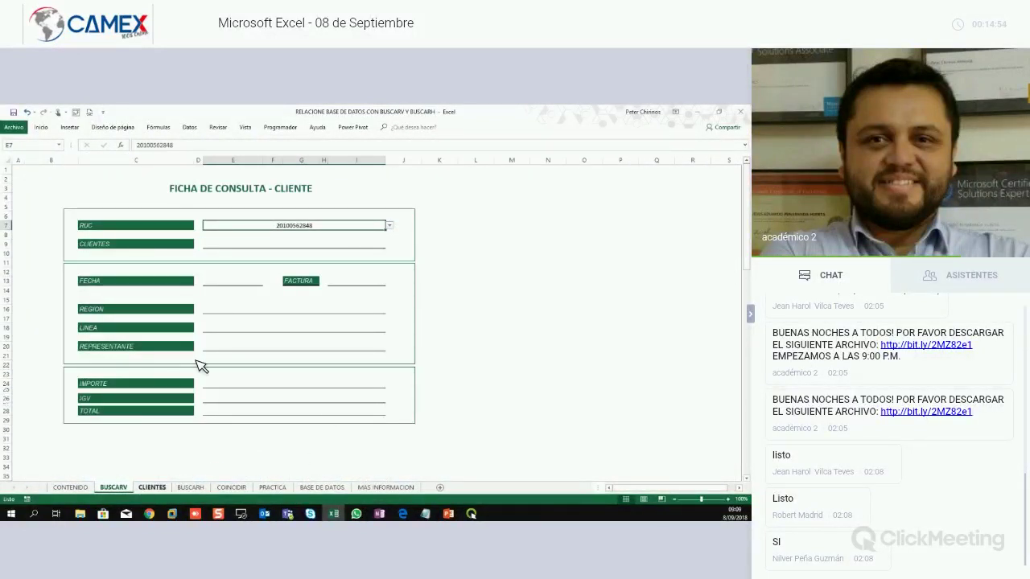
{"action": "key", "text": "ctrl+Page_Down"}
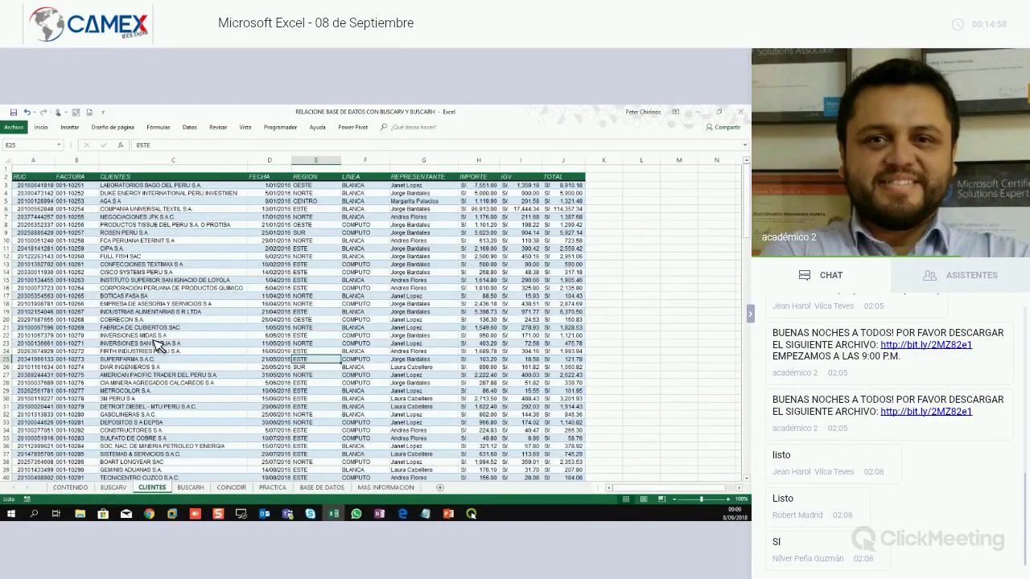
Select columns A through E of the client table, then return to the form sheet.
{"action": "left_click", "coordinate": [44, 162]}
{"action": "left_click_drag", "start_coordinate": [45, 163], "coordinate": [125, 171]}
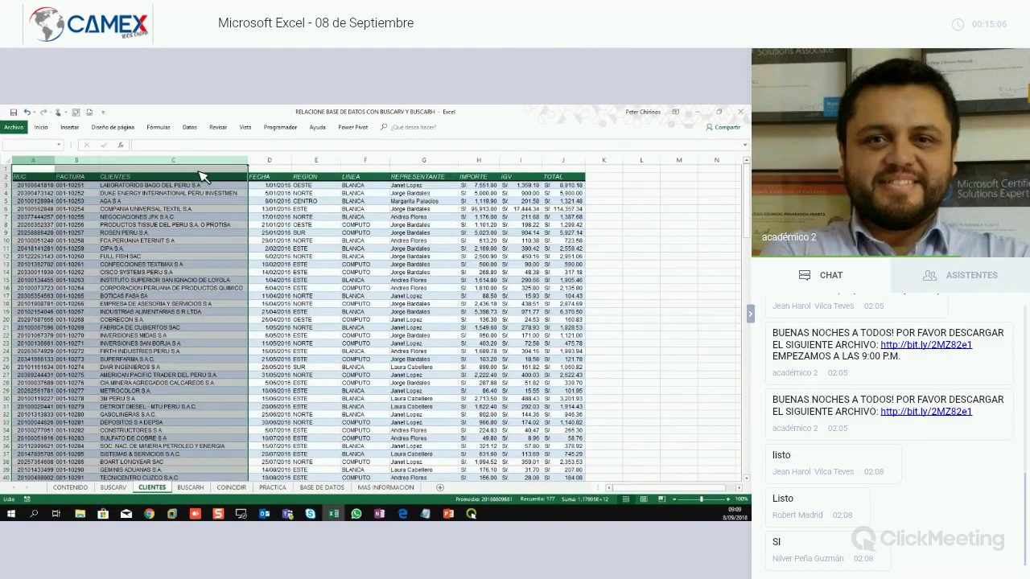
{"action": "left_click_drag", "start_coordinate": [273, 184], "coordinate": [570, 211]}
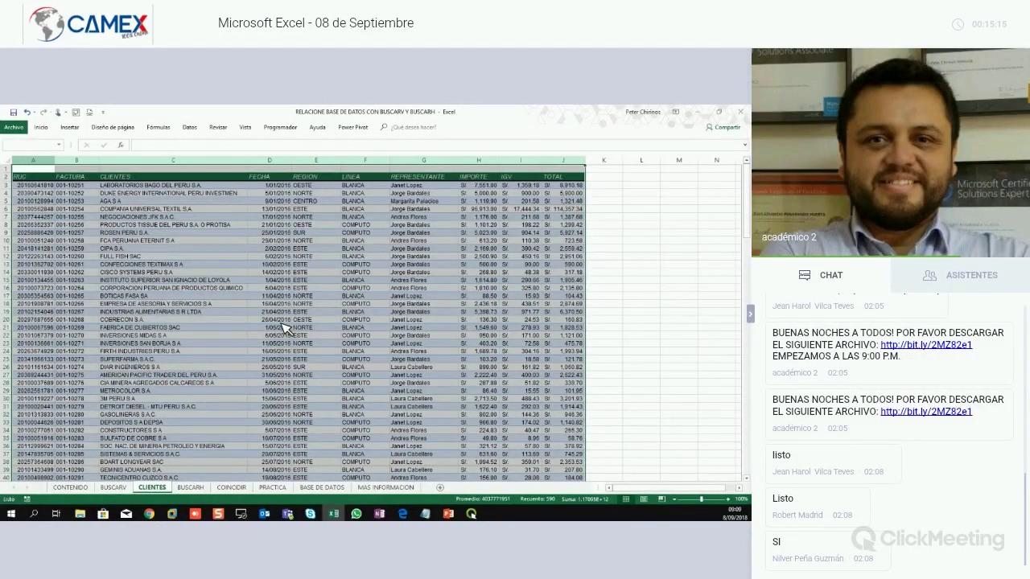
{"action": "left_click", "coordinate": [126, 488]}
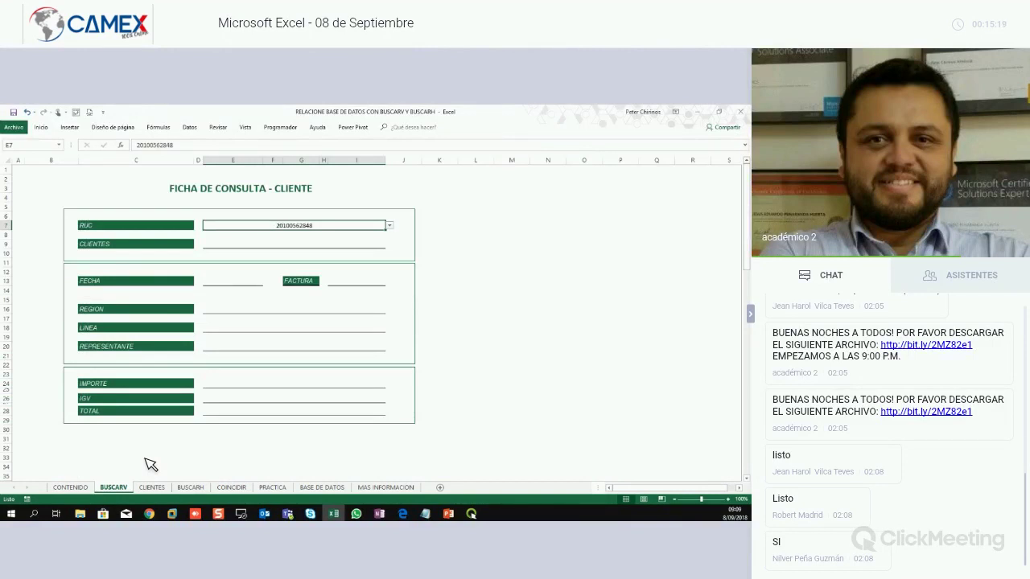
Step away from Excel via Alt+Tab, return, and display the CLIENTES client data sheet.
{"action": "left_click", "coordinate": [146, 459]}
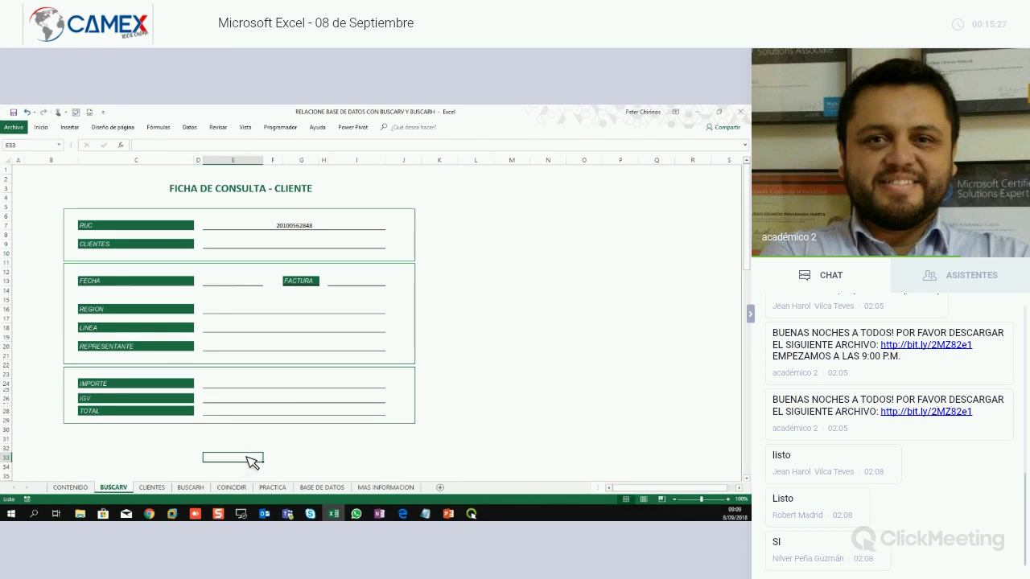
{"action": "left_click", "coordinate": [475, 264]}
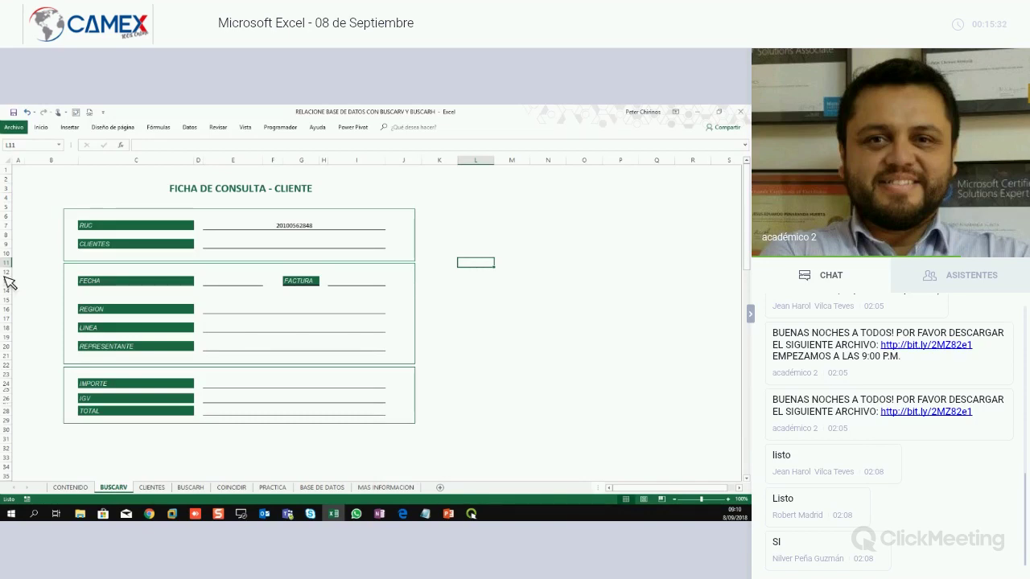
{"action": "key", "text": "alt+Tab"}
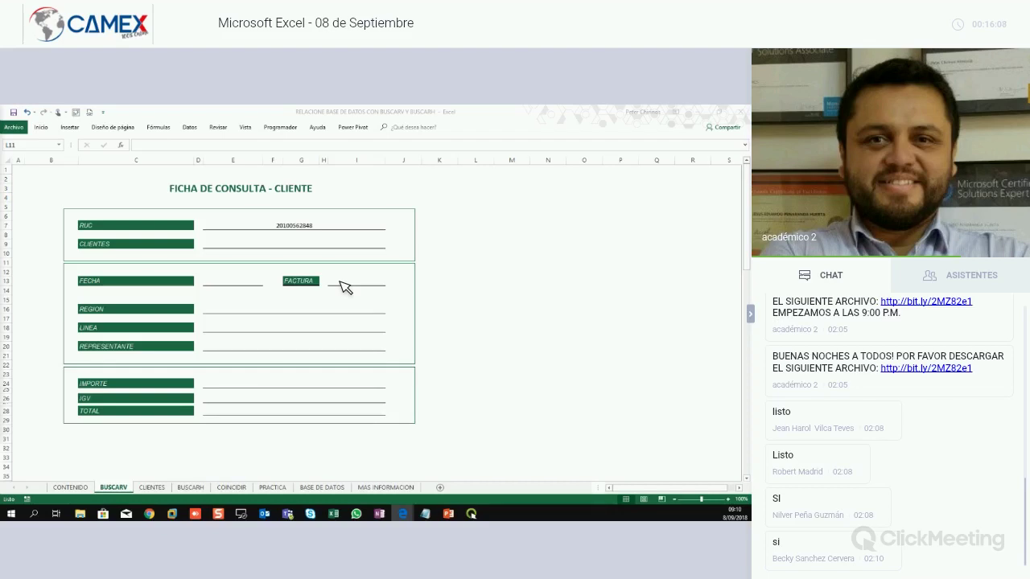
{"action": "left_click", "coordinate": [460, 266]}
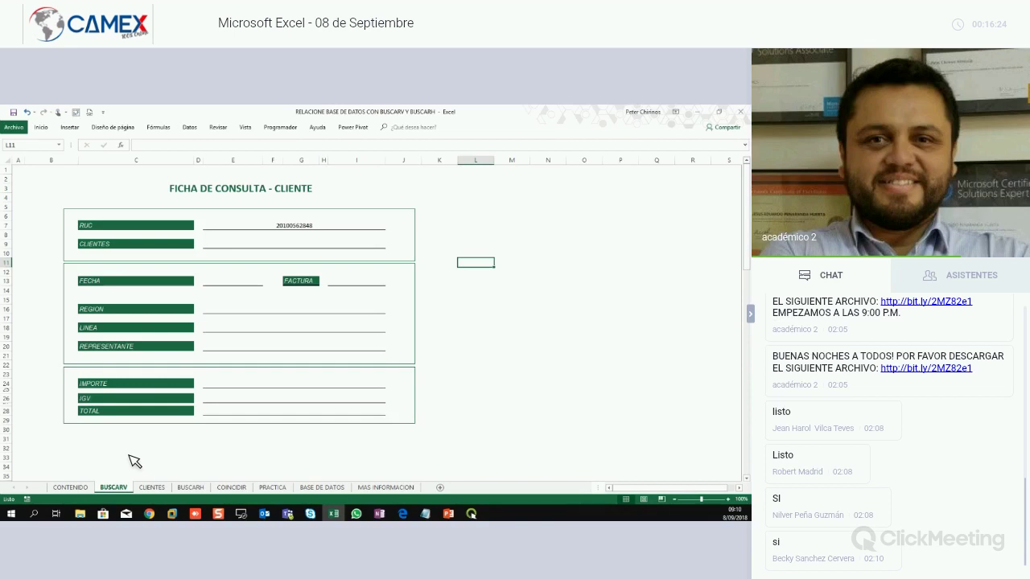
{"action": "left_click", "coordinate": [152, 488]}
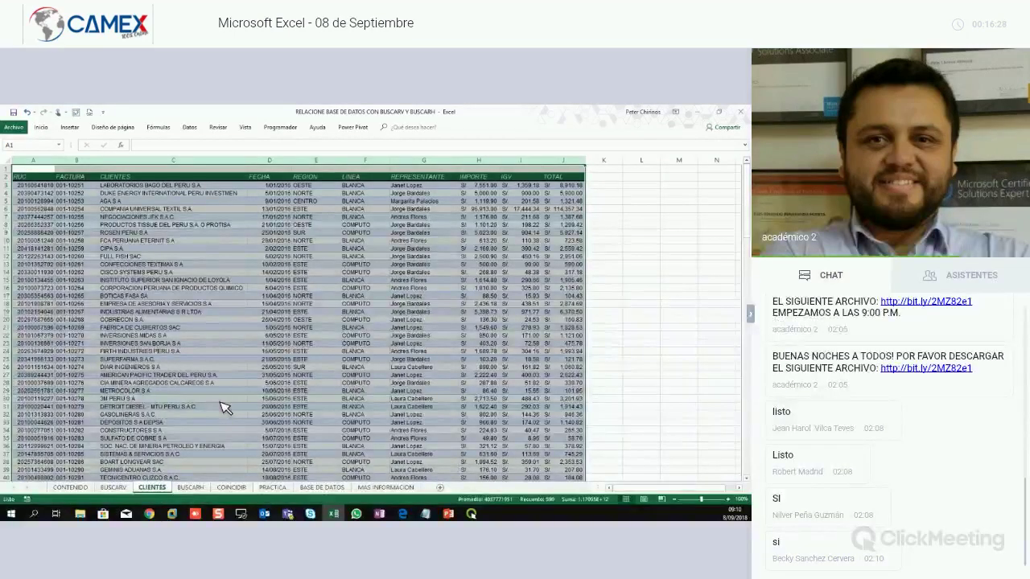
Select the client table from A3 across to column J and down to the last row, naming it BASE.
{"action": "left_click", "coordinate": [222, 401]}
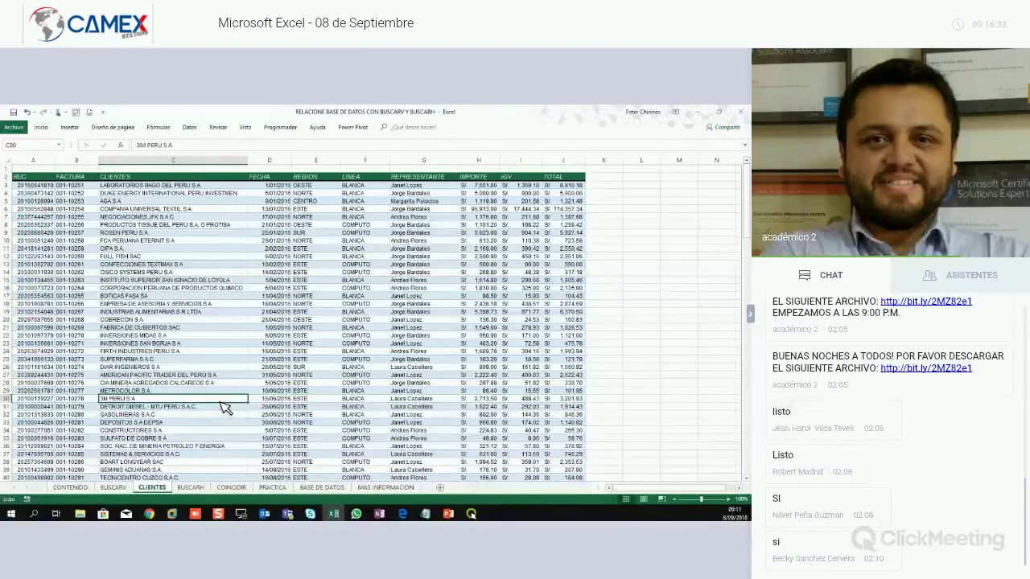
{"action": "left_click", "coordinate": [36, 186]}
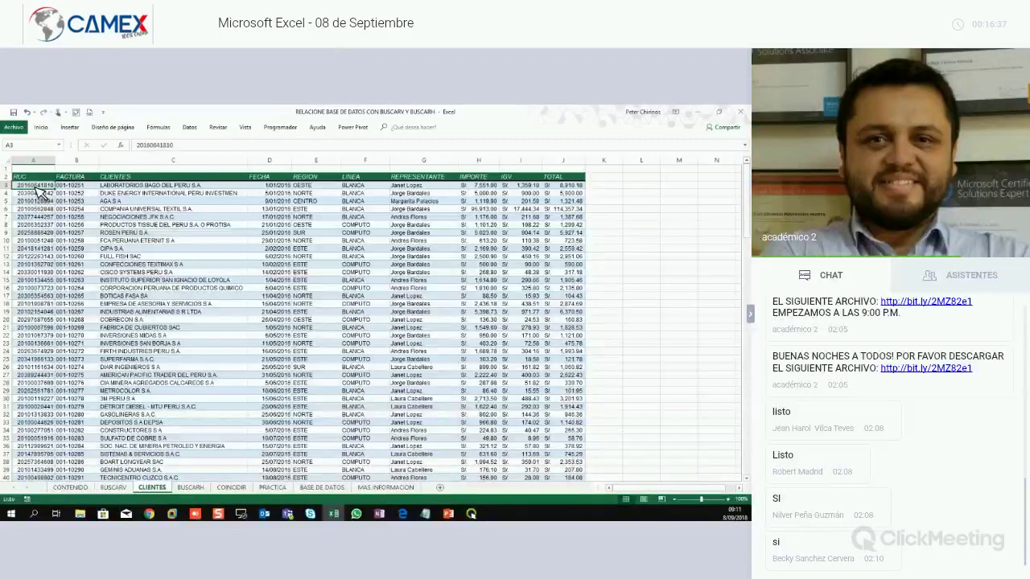
{"action": "key", "text": "ctrl+shift+Right"}
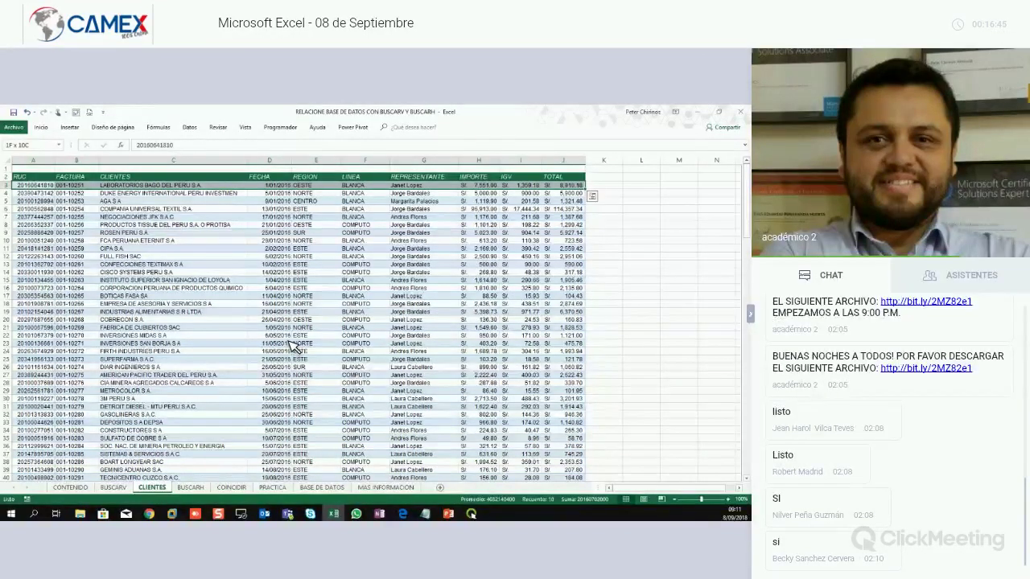
{"action": "key", "text": "ctrl+shift+Down"}
{"action": "scroll", "coordinate": [294, 346], "scroll_direction": "down", "scroll_amount": 7}
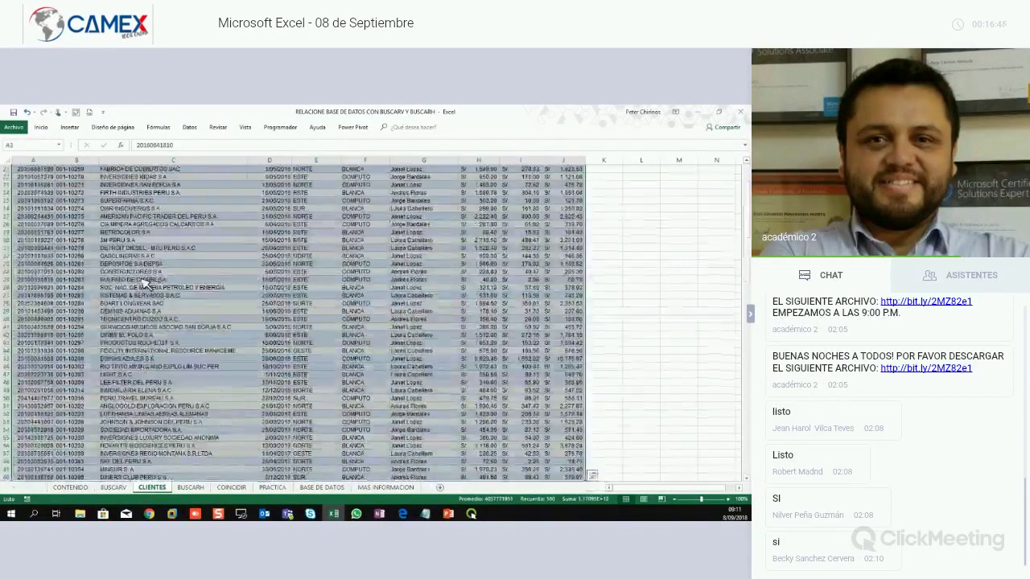
{"action": "scroll", "coordinate": [143, 283], "scroll_direction": "down", "scroll_amount": 2}
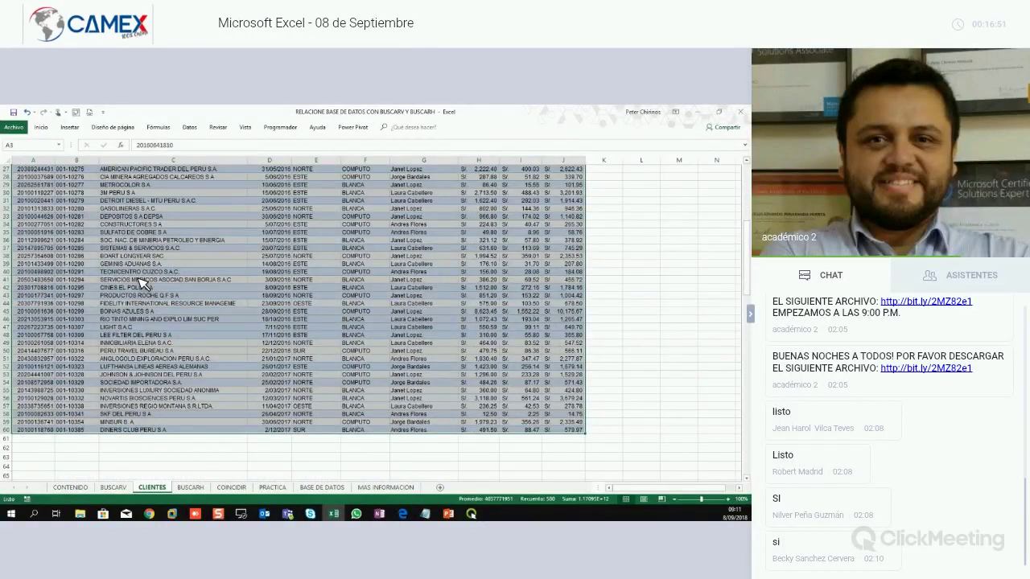
{"action": "scroll", "coordinate": [143, 283], "scroll_direction": "up", "scroll_amount": 9}
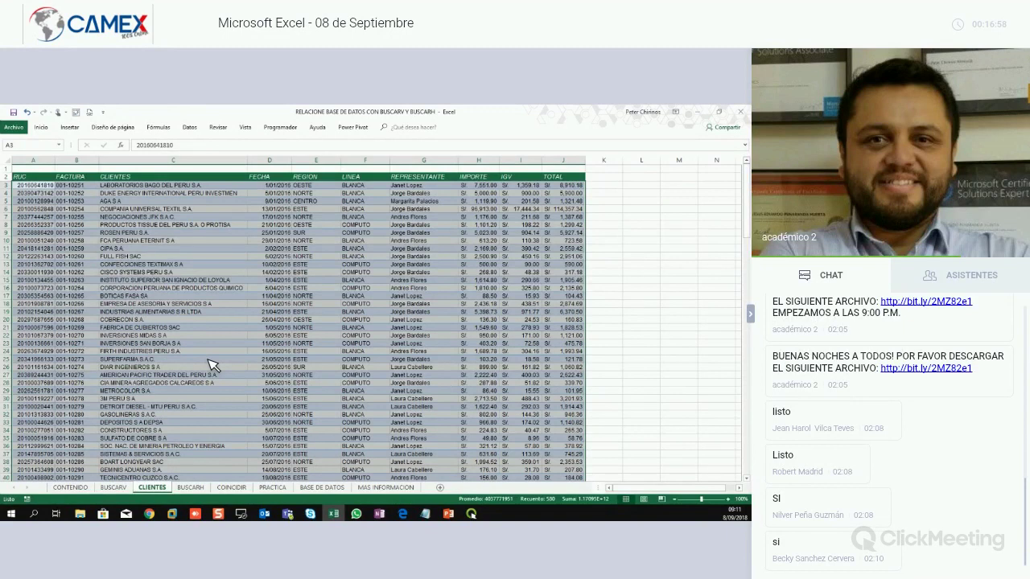
{"action": "scroll", "coordinate": [210, 364], "scroll_direction": "down", "scroll_amount": 6}
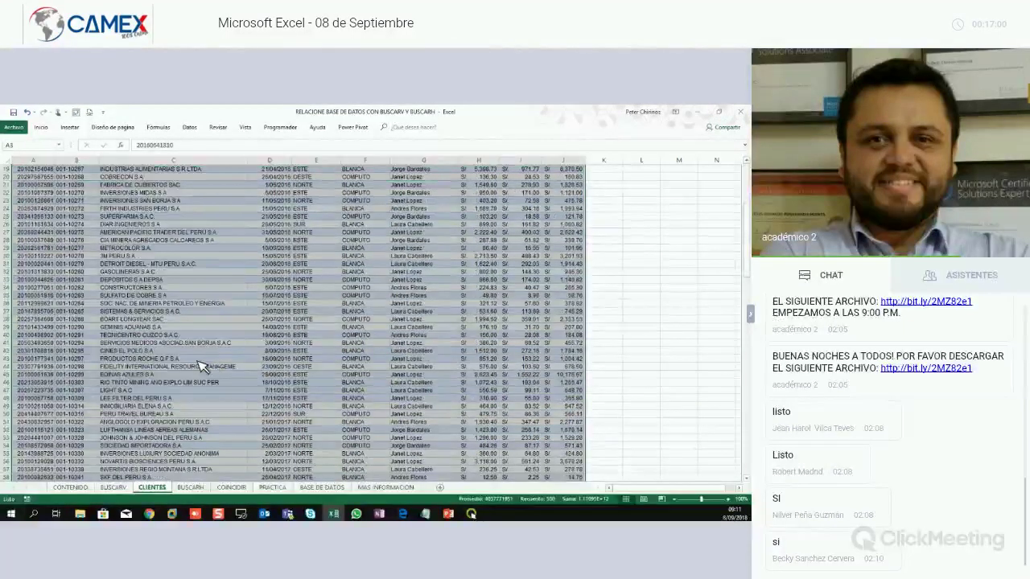
{"action": "scroll", "coordinate": [207, 354], "scroll_direction": "down", "scroll_amount": 6}
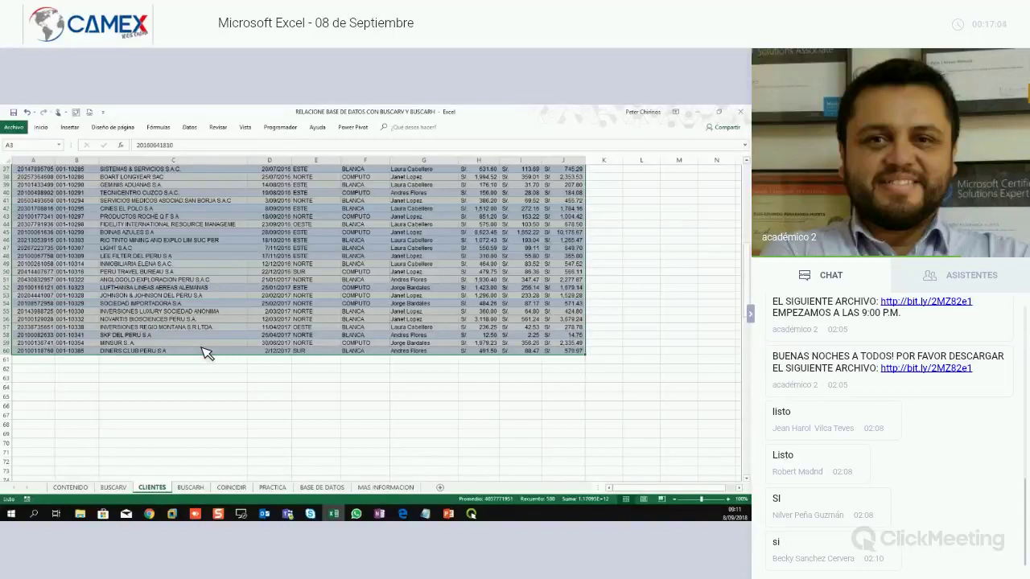
{"action": "scroll", "coordinate": [207, 354], "scroll_direction": "up", "scroll_amount": 2}
{"action": "scroll", "coordinate": [207, 354], "scroll_direction": "up", "scroll_amount": 2}
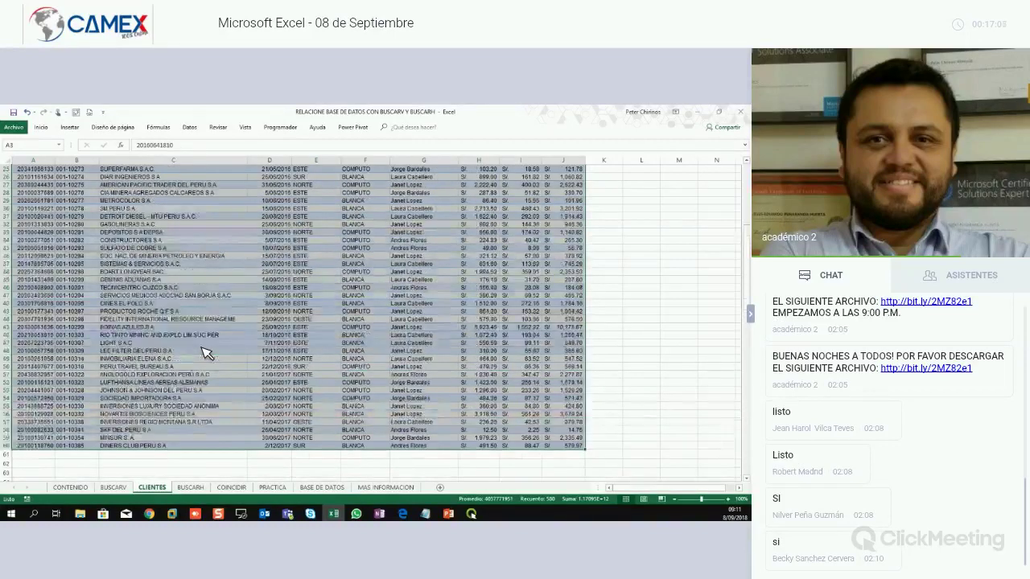
{"action": "scroll", "coordinate": [207, 354], "scroll_direction": "up", "scroll_amount": 8}
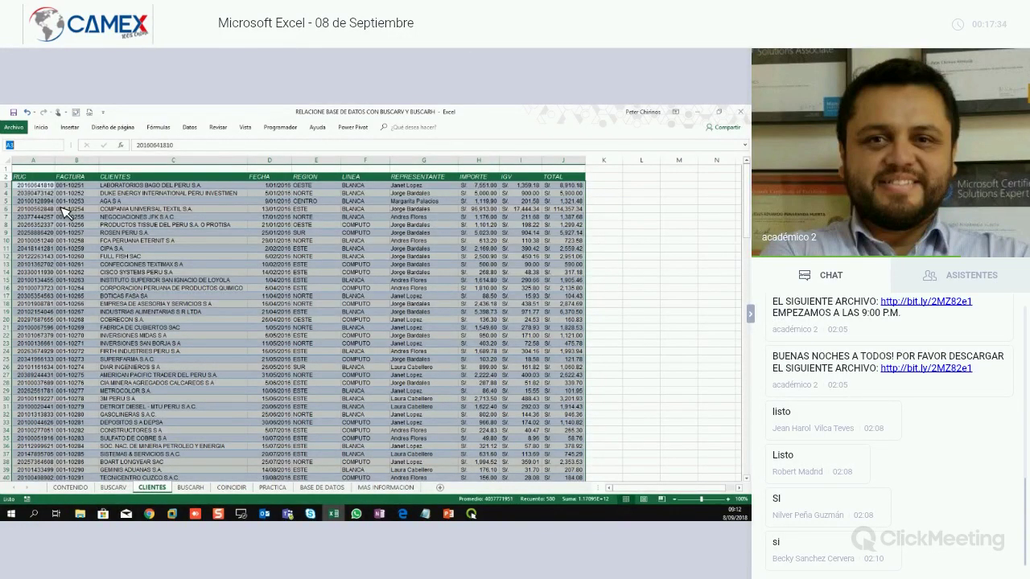
{"action": "type", "text": "BASE"}
Deselect the table and return to the FICHA DE CONSULTA - CLIENTE form on BUSCARV.
{"action": "left_click", "coordinate": [74, 219]}
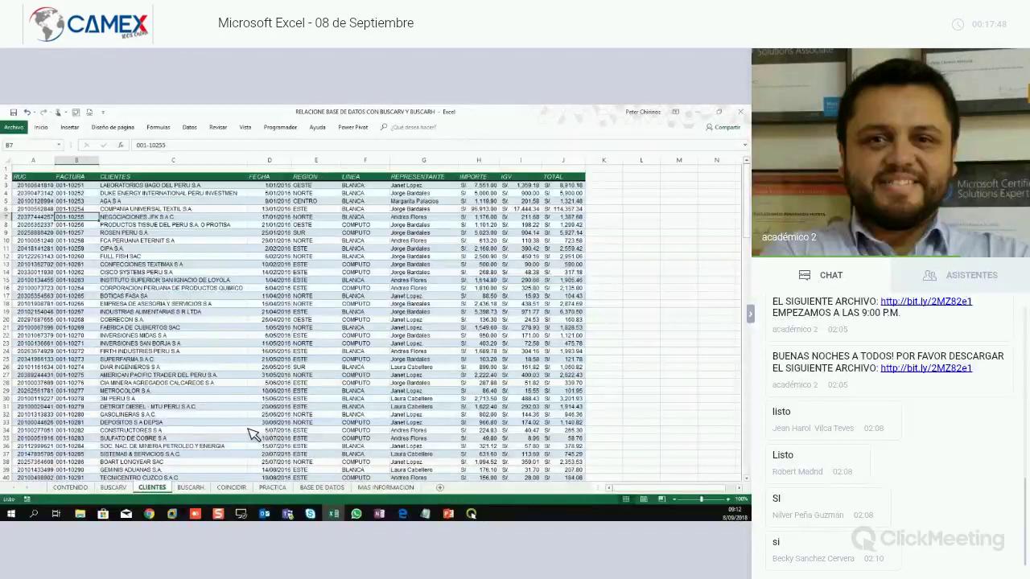
{"action": "key", "text": "ctrl+Page_Up"}
{"action": "left_click", "coordinate": [249, 428]}
{"action": "left_click", "coordinate": [451, 387]}
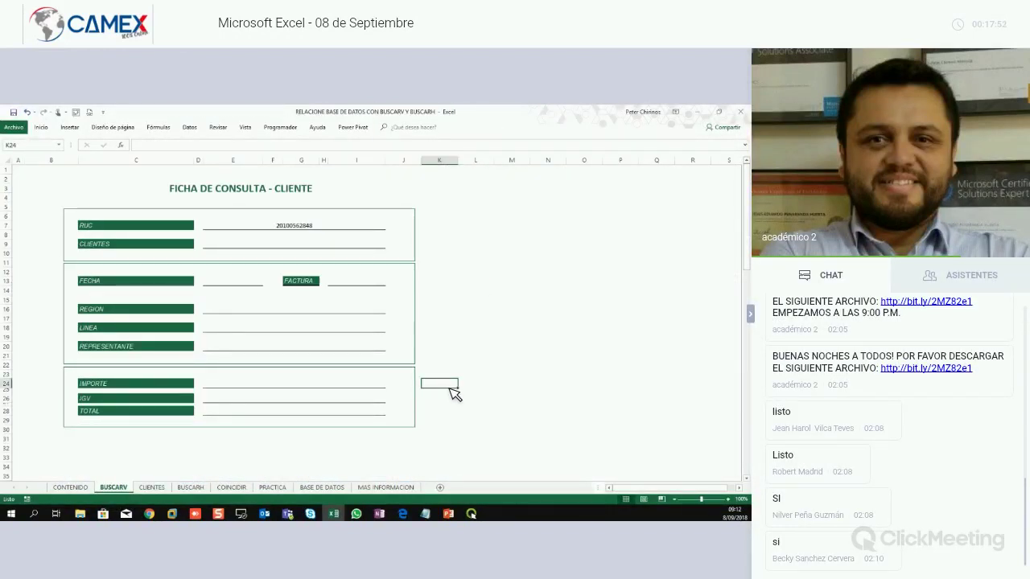
{"action": "left_click", "coordinate": [274, 245]}
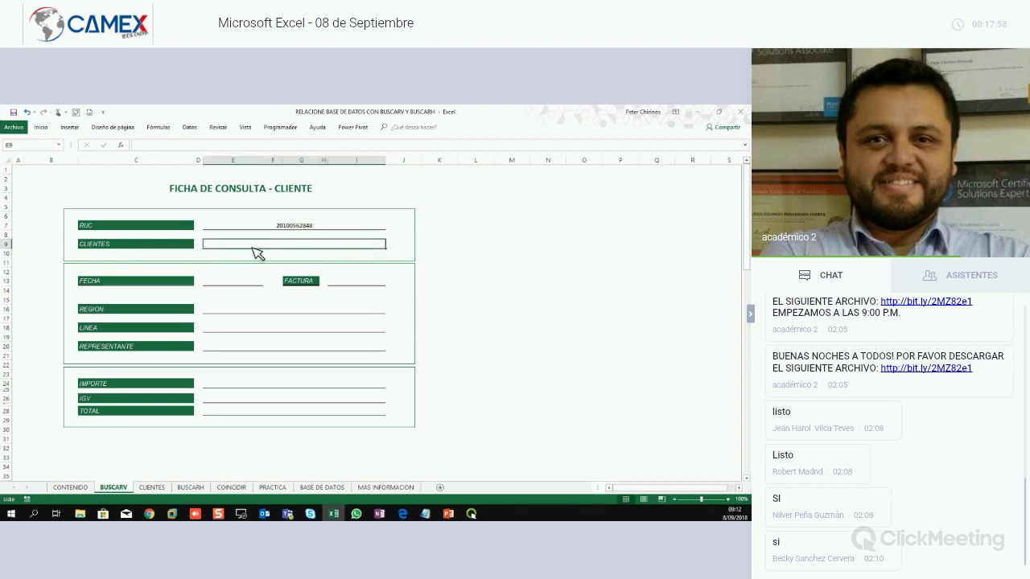
{"action": "left_click_drag", "start_coordinate": [201, 234], "coordinate": [402, 256]}
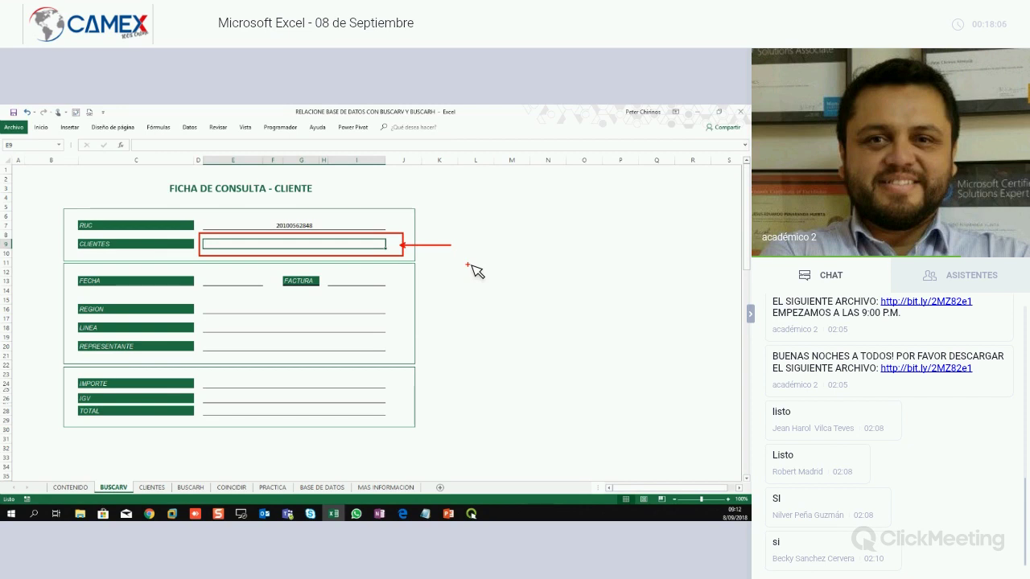
{"action": "key", "text": "Escape"}
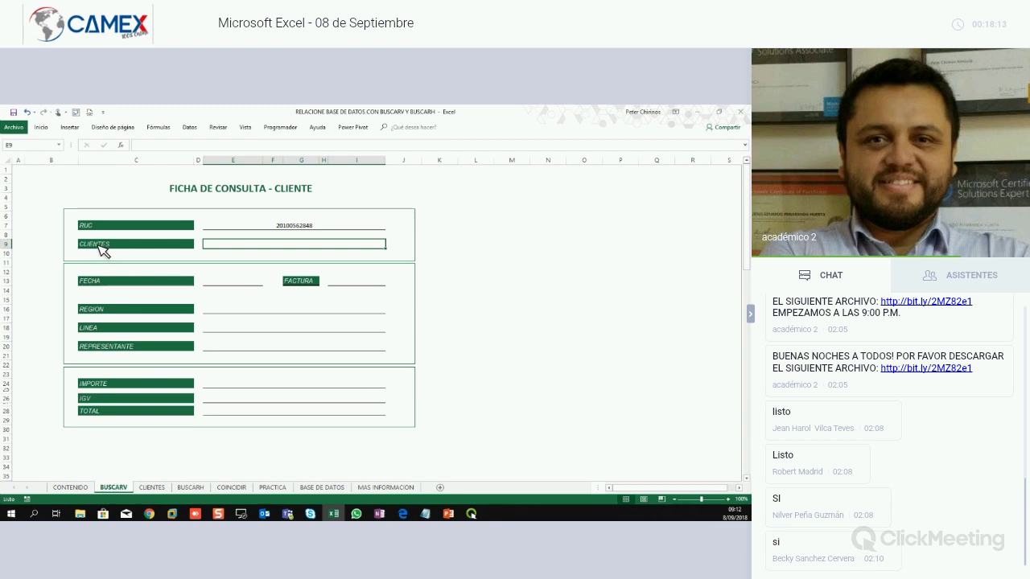
{"action": "left_click", "coordinate": [153, 487]}
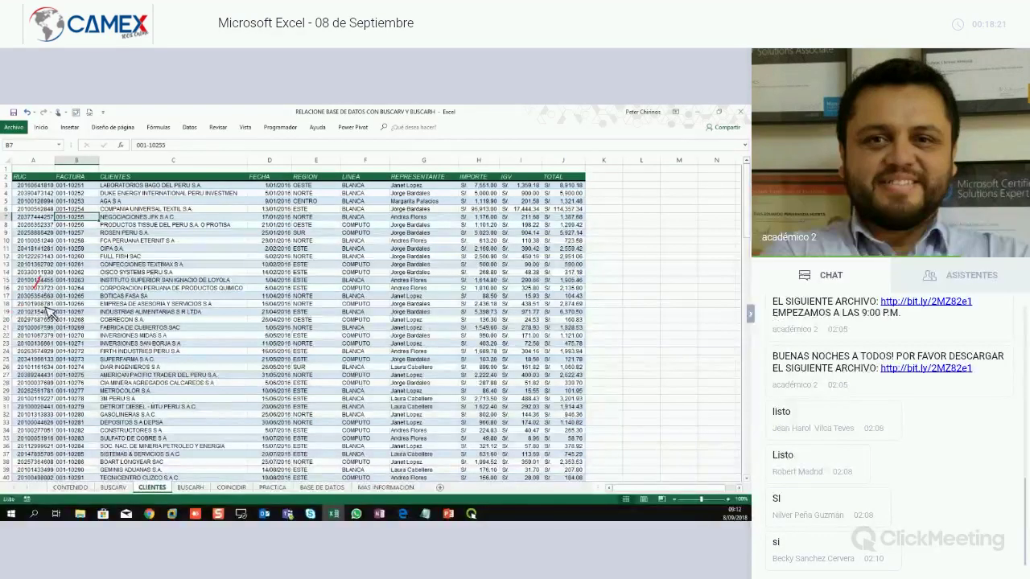
{"action": "mouse_move", "coordinate": [40, 322]}
{"action": "left_mouse_down"}
{"action": "mouse_move", "coordinate": [41, 269]}
{"action": "mouse_move", "coordinate": [159, 322]}
{"action": "mouse_move", "coordinate": [157, 290]}
{"action": "mouse_move", "coordinate": [190, 326]}
{"action": "left_mouse_up"}
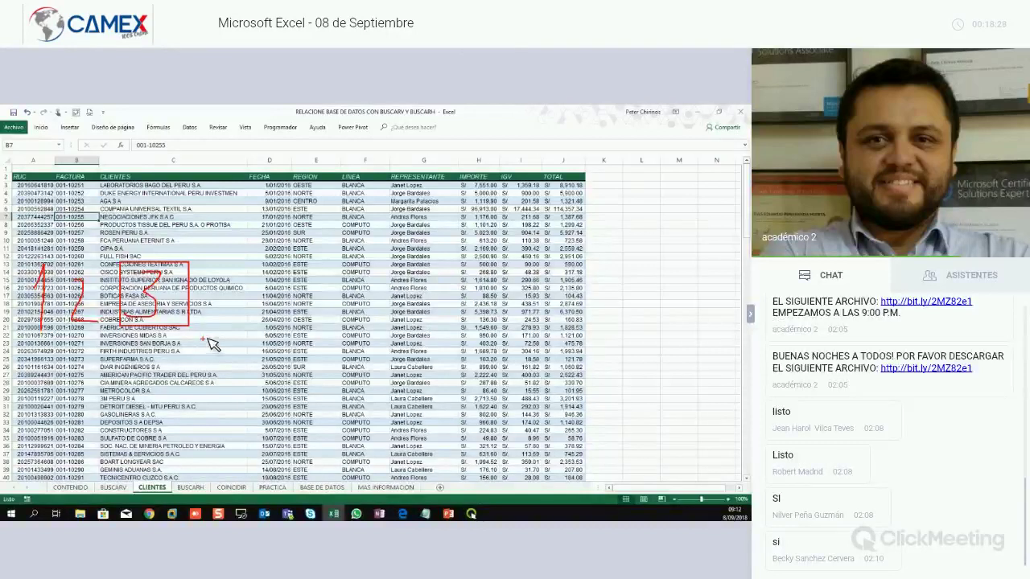
{"action": "key", "text": "Escape"}
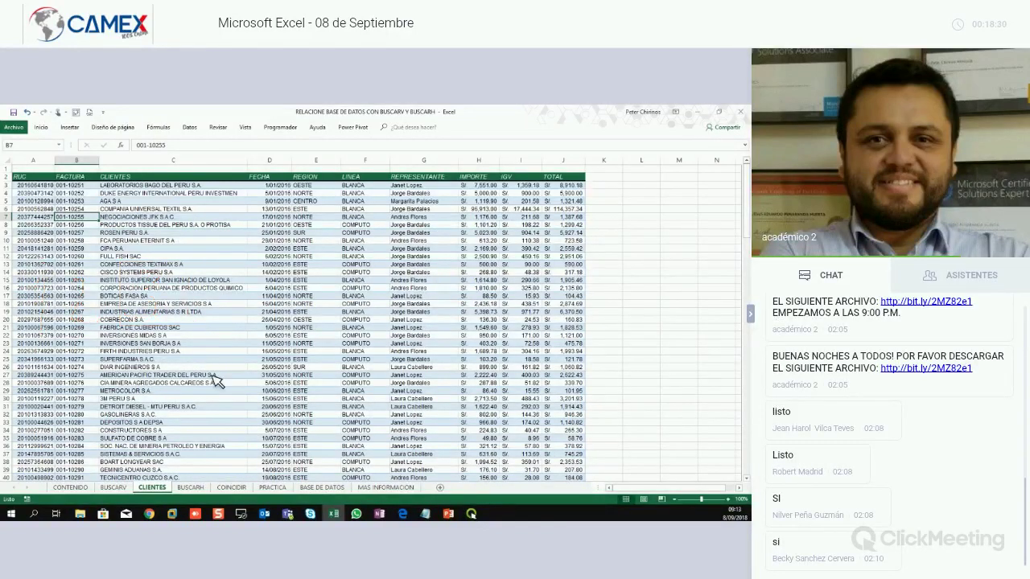
{"action": "left_click", "coordinate": [114, 488]}
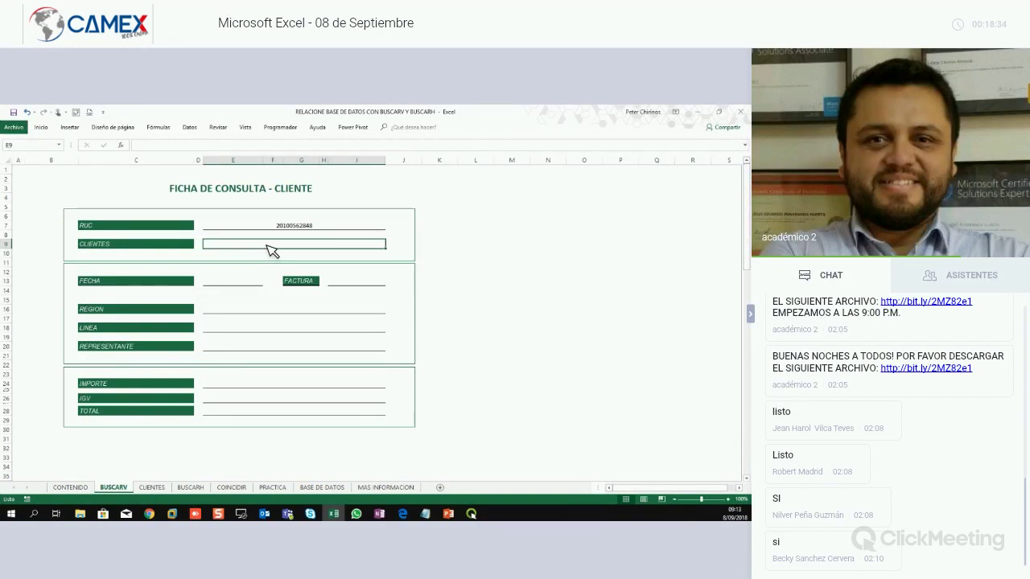
Begin =BUSCARV(E7 in the CLIENTES field, then discard the unfinished formula with Esc.
{"action": "type", "text": "="}
{"action": "type", "text": "B"}
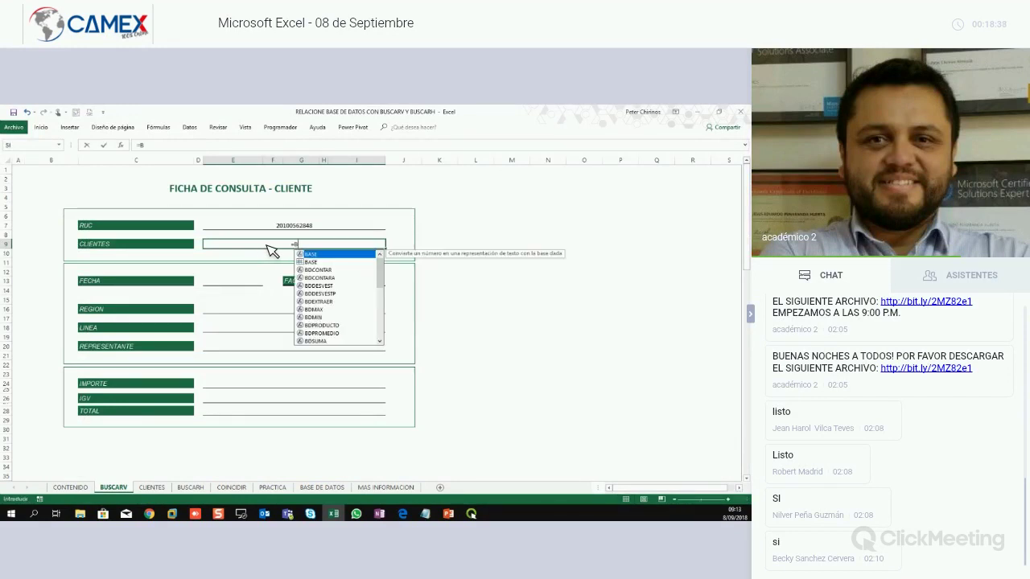
{"action": "type", "text": "US"}
{"action": "key", "text": "Down"}
{"action": "key", "text": "Down"}
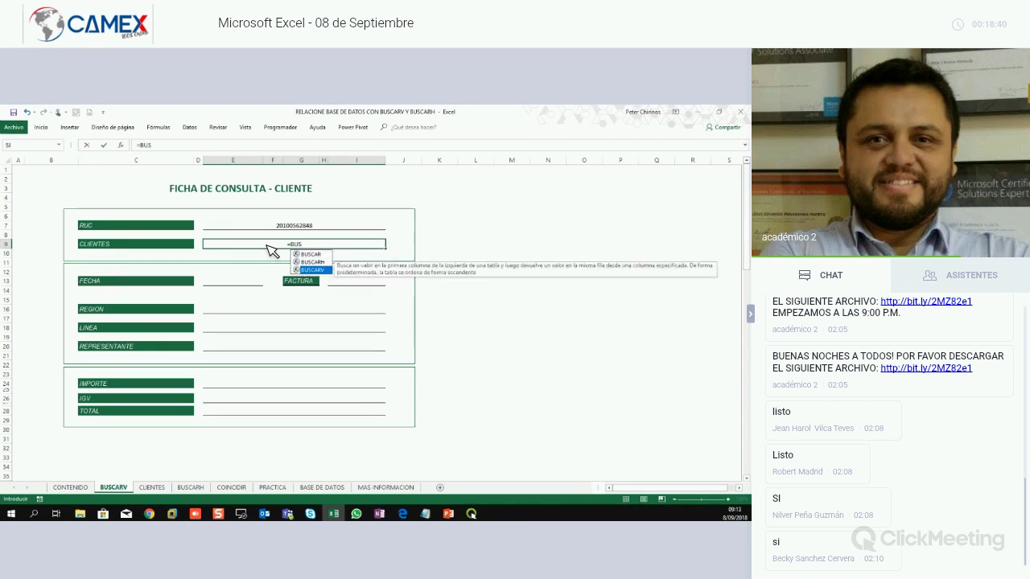
{"action": "key", "text": "Tab"}
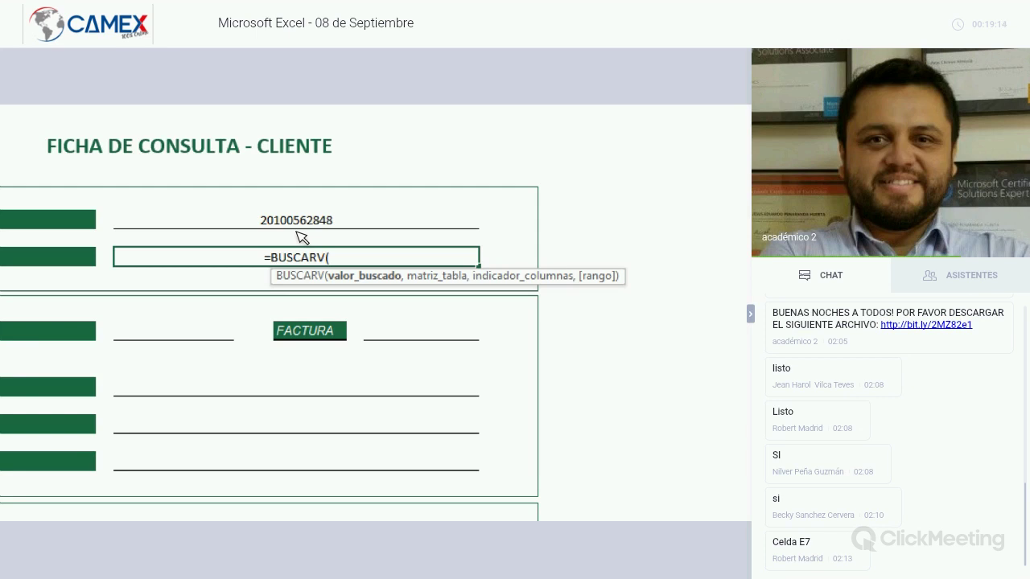
{"action": "left_click", "coordinate": [307, 220]}
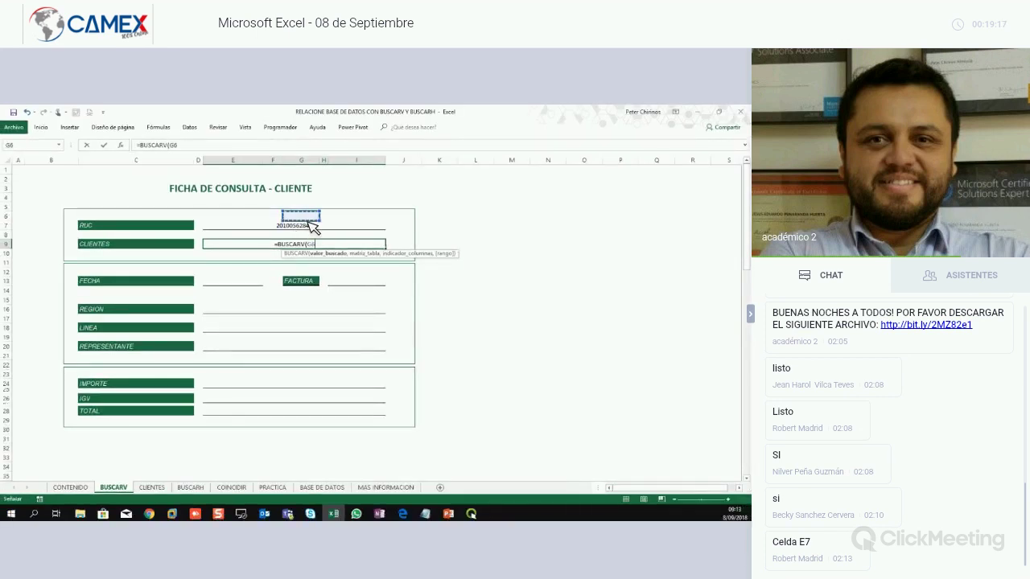
{"action": "left_click", "coordinate": [312, 228]}
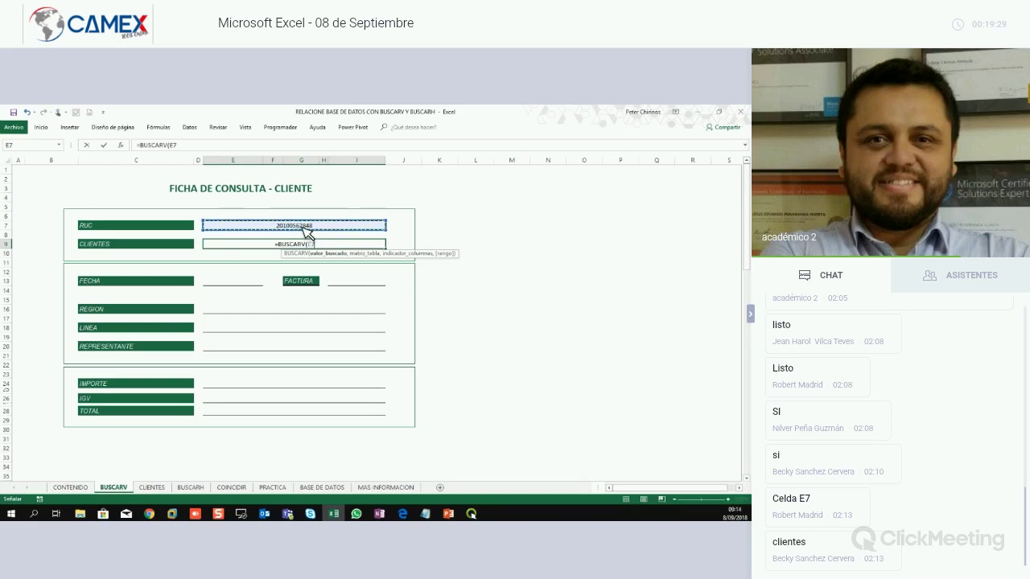
{"action": "left_click", "coordinate": [278, 248]}
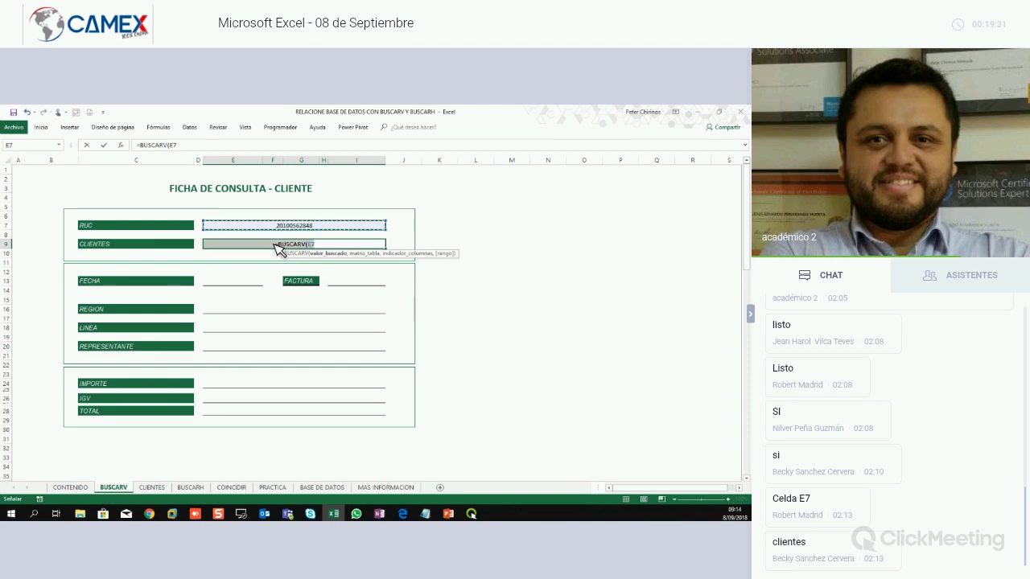
{"action": "left_click", "coordinate": [277, 248]}
{"action": "key", "text": "Escape"}
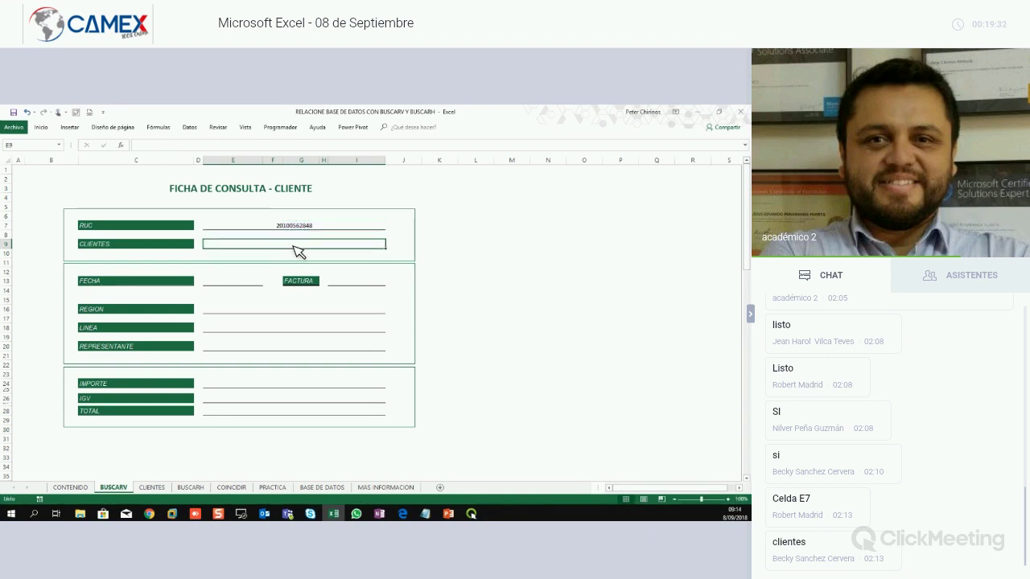
{"action": "left_click", "coordinate": [330, 227]}
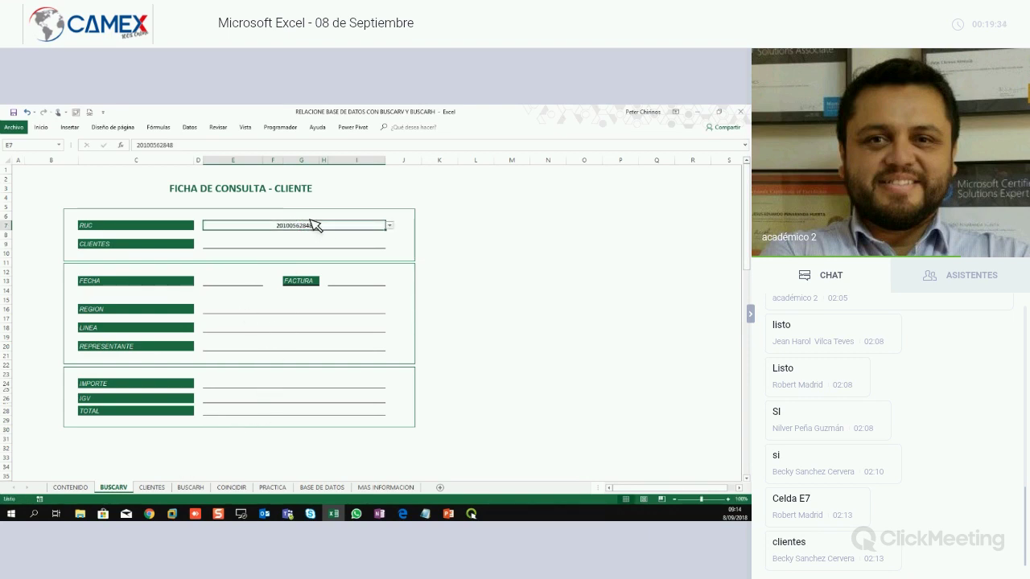
{"action": "left_click", "coordinate": [157, 487]}
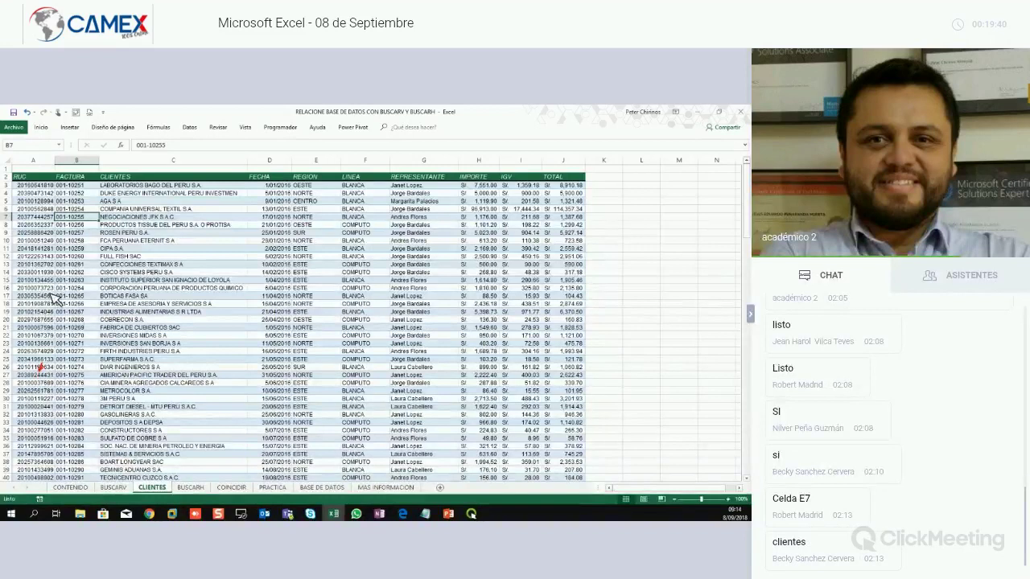
{"action": "left_click_drag", "start_coordinate": [39, 367], "coordinate": [38, 218]}
{"action": "left_click_drag", "start_coordinate": [41, 160], "coordinate": [39, 369]}
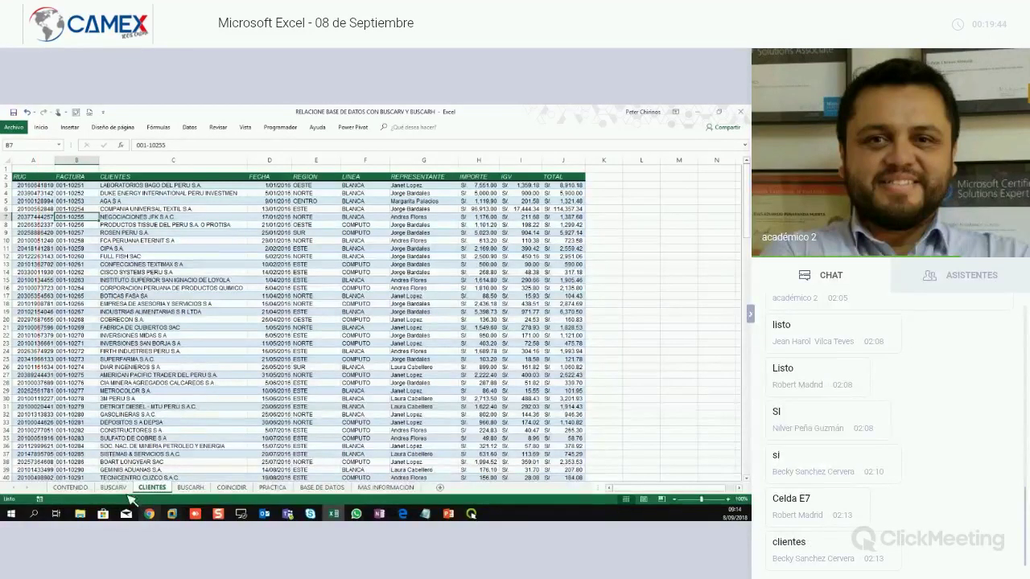
{"action": "left_click", "coordinate": [114, 488]}
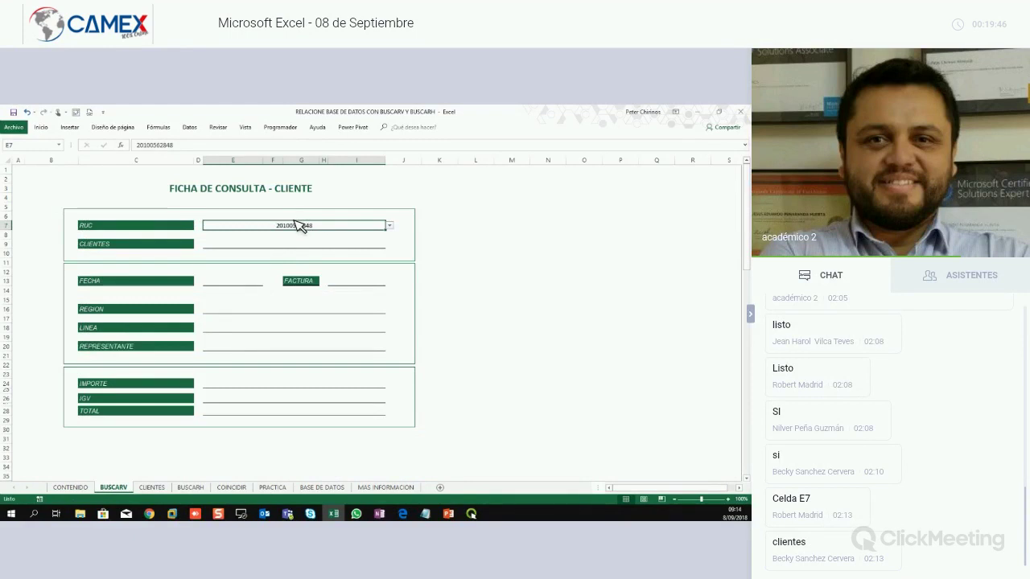
{"action": "left_click_drag", "start_coordinate": [270, 213], "coordinate": [328, 237]}
{"action": "key", "text": "ctrl+Page_Down"}
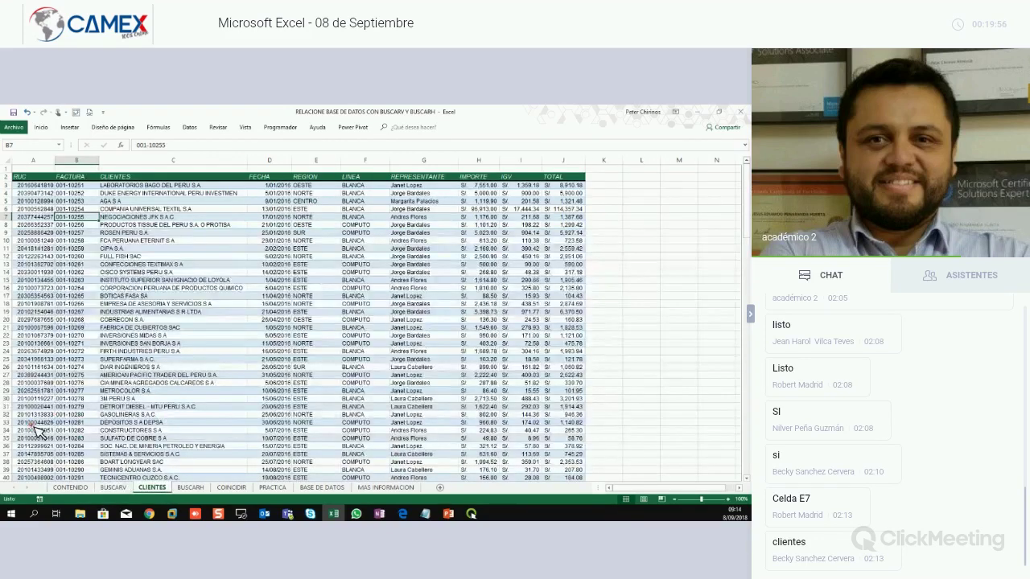
{"action": "left_click_drag", "start_coordinate": [30, 138], "coordinate": [29, 421]}
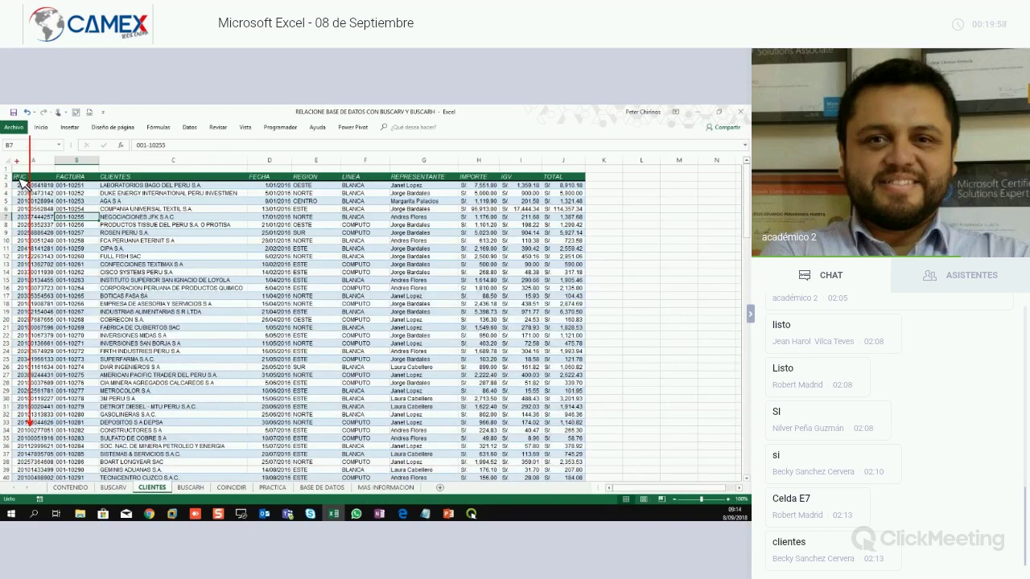
{"action": "left_click_drag", "start_coordinate": [13, 182], "coordinate": [593, 443]}
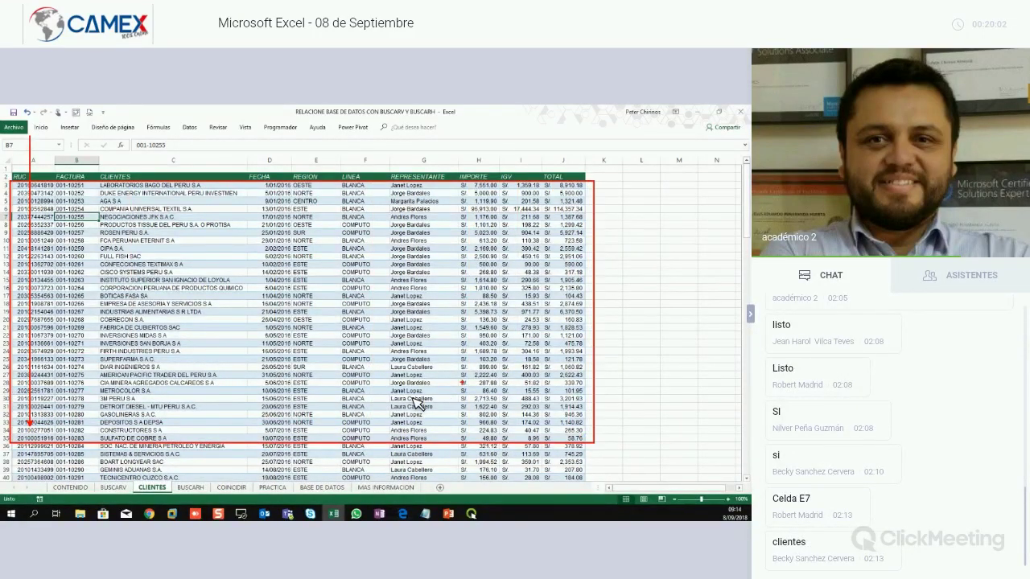
{"action": "mouse_move", "coordinate": [46, 344]}
{"action": "left_mouse_down"}
{"action": "mouse_move", "coordinate": [44, 306]}
{"action": "mouse_move", "coordinate": [93, 357]}
{"action": "left_mouse_up"}
{"action": "left_click_drag", "start_coordinate": [161, 313], "coordinate": [163, 331]}
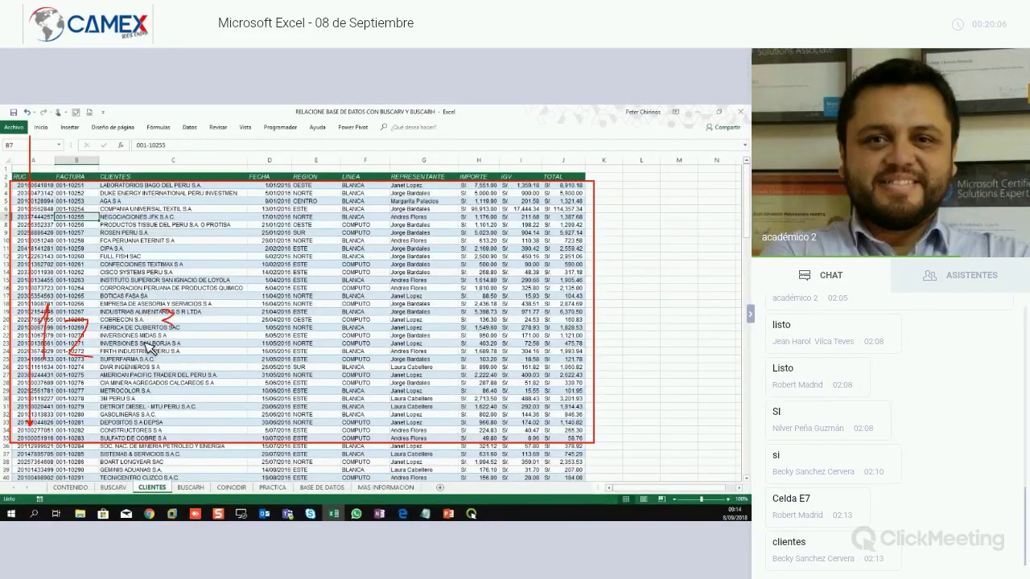
{"action": "mouse_move", "coordinate": [266, 312]}
{"action": "left_mouse_down"}
{"action": "mouse_move", "coordinate": [315, 321]}
{"action": "mouse_move", "coordinate": [303, 349]}
{"action": "left_mouse_up"}
{"action": "left_click_drag", "start_coordinate": [380, 319], "coordinate": [364, 345]}
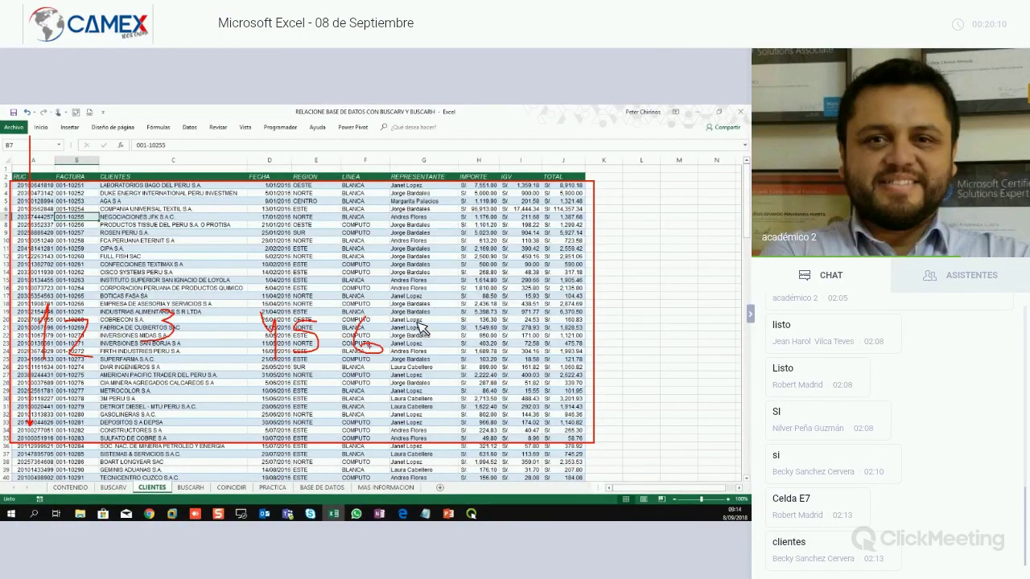
{"action": "left_click_drag", "start_coordinate": [408, 320], "coordinate": [435, 354]}
{"action": "left_click_drag", "start_coordinate": [420, 344], "coordinate": [498, 355]}
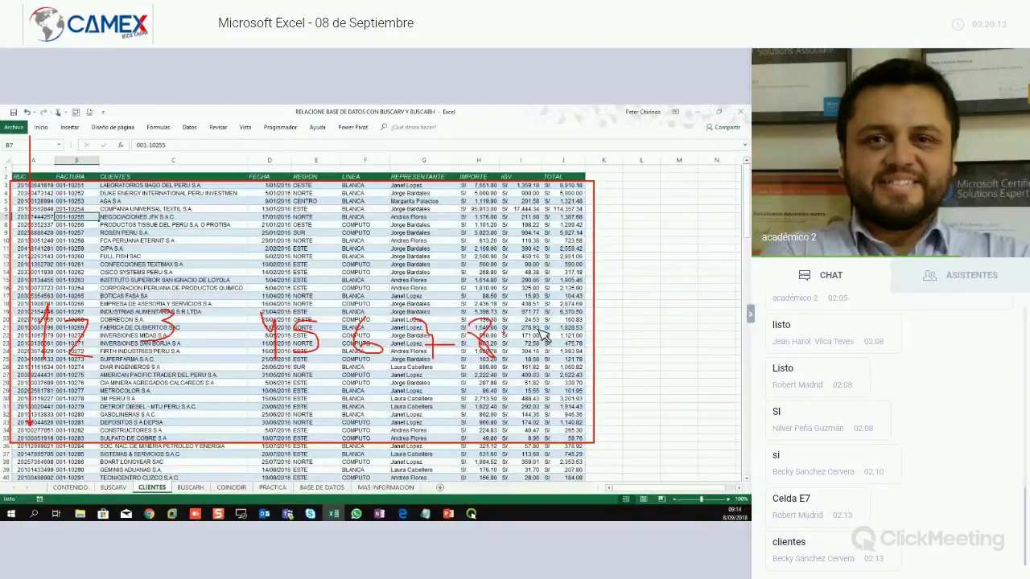
{"action": "mouse_move", "coordinate": [515, 320]}
{"action": "left_mouse_down"}
{"action": "mouse_move", "coordinate": [531, 320]}
{"action": "mouse_move", "coordinate": [553, 371]}
{"action": "left_mouse_up"}
{"action": "mouse_move", "coordinate": [567, 328]}
{"action": "left_mouse_down"}
{"action": "mouse_move", "coordinate": [568, 362]}
{"action": "mouse_move", "coordinate": [587, 354]}
{"action": "left_mouse_up"}
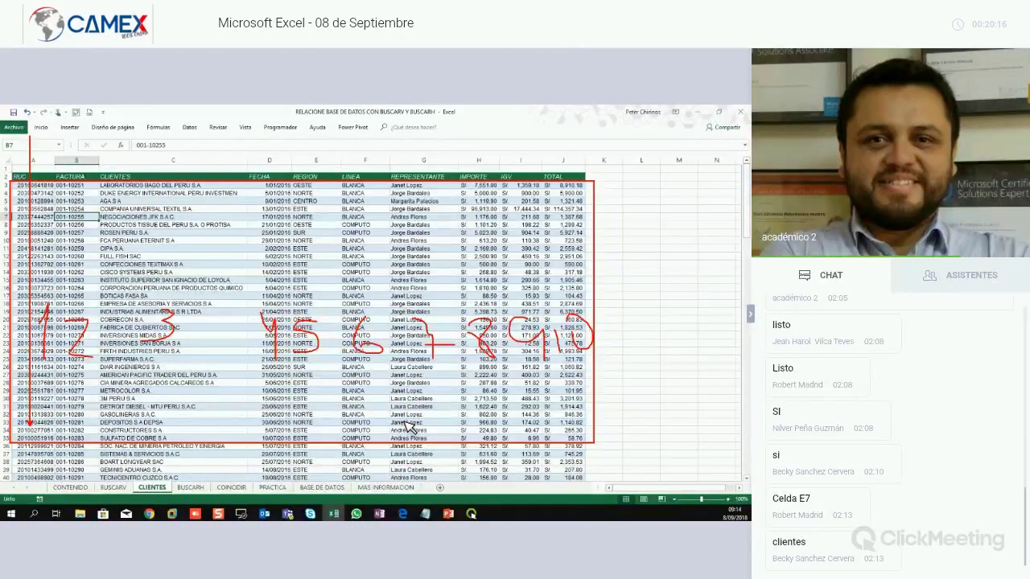
{"action": "key", "text": "Escape"}
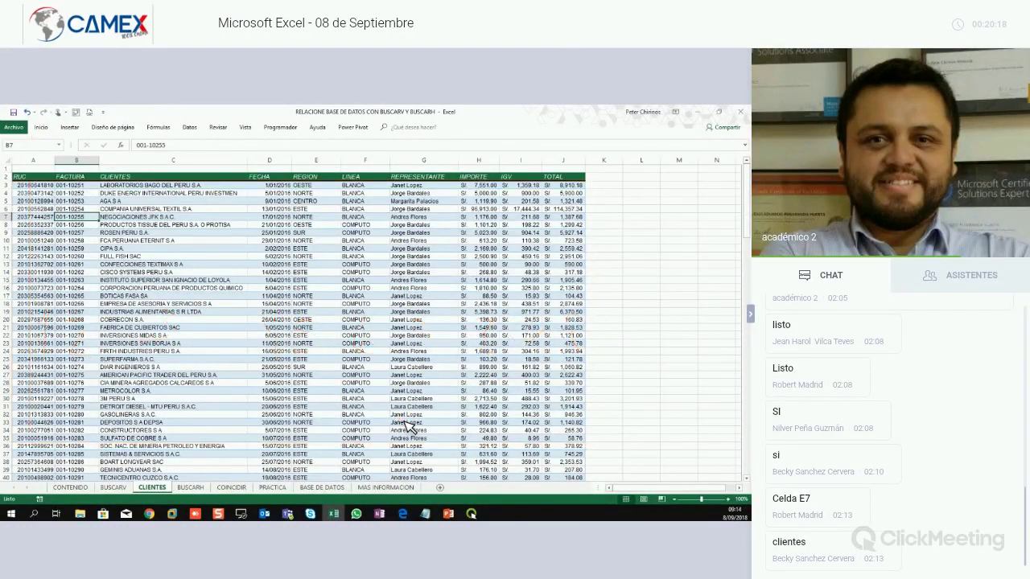
{"action": "left_click", "coordinate": [117, 489], "text": "ctrl"}
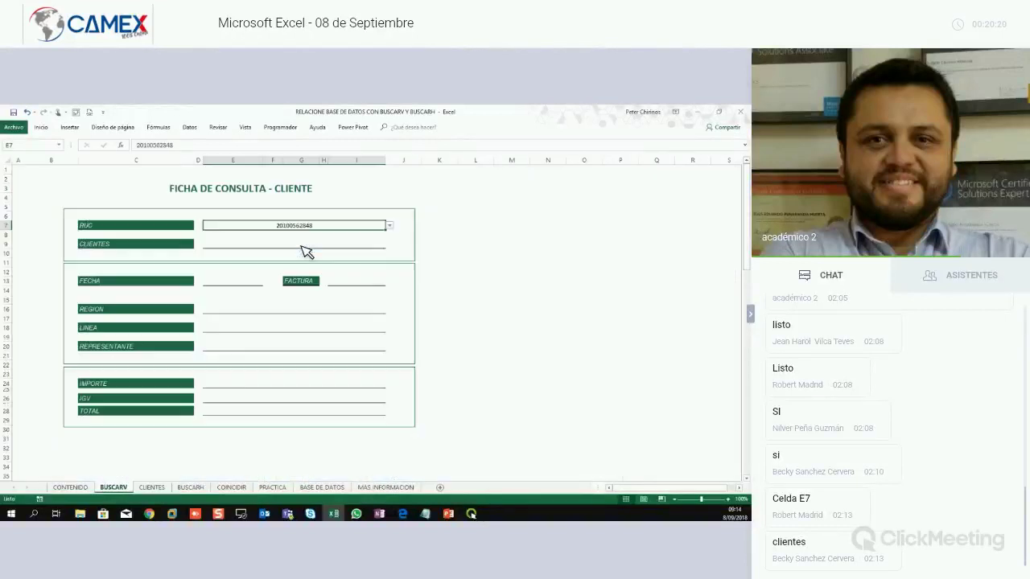
Type =BUSCARV(E7, into CLIENTES cell E9 and list the defined names BASE and RUC with F3.
{"action": "left_click", "coordinate": [306, 245]}
{"action": "type", "text": "=BUSCARV(E7"}
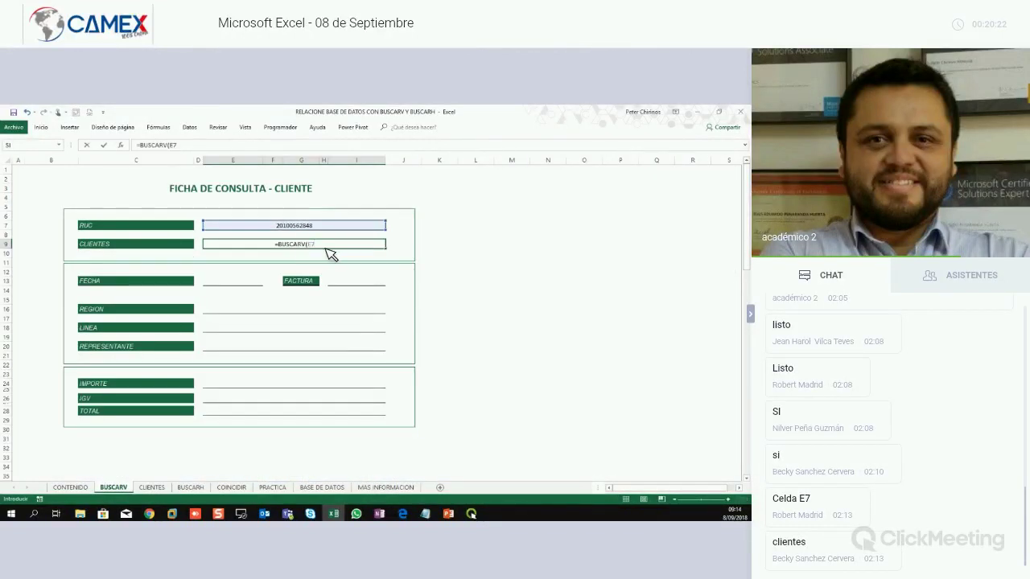
{"action": "type", "text": ","}
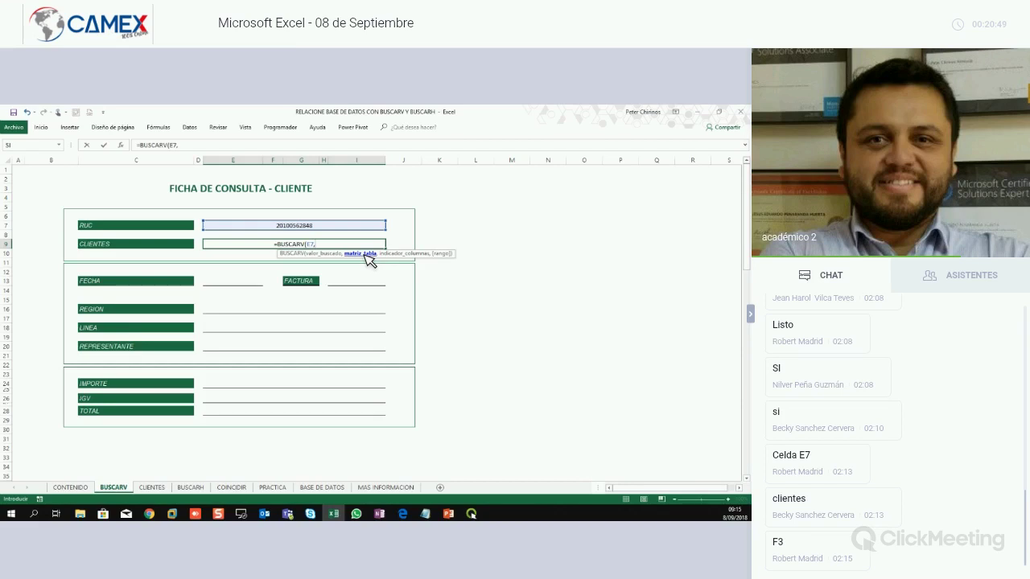
{"action": "key", "text": "F3"}
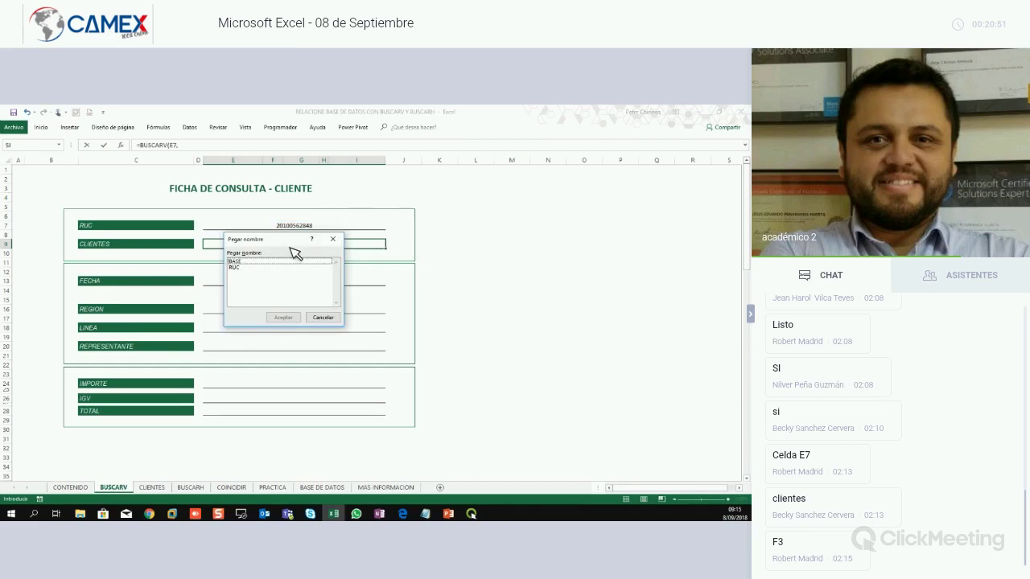
{"action": "left_click_drag", "start_coordinate": [283, 244], "coordinate": [302, 274]}
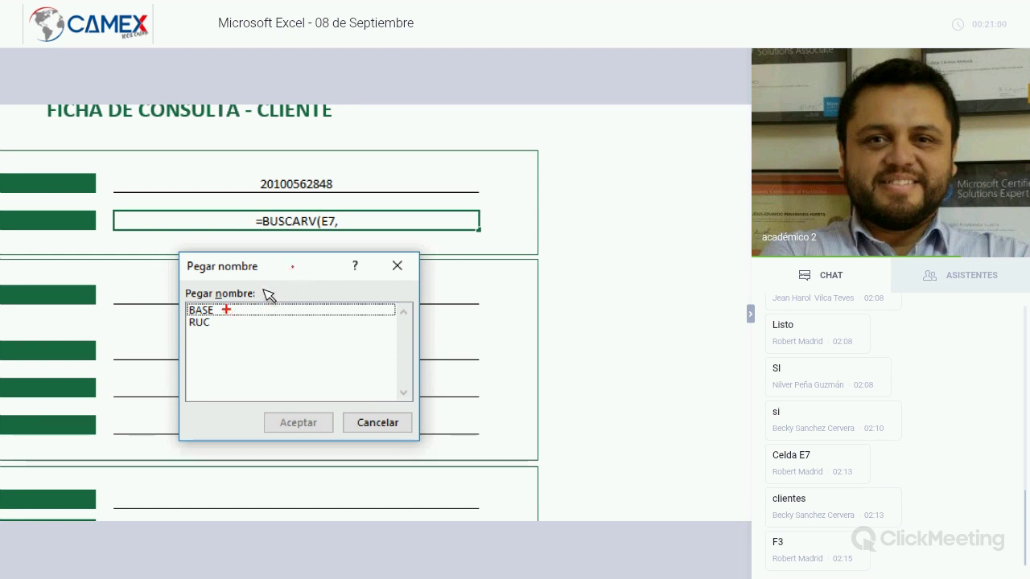
{"action": "left_click_drag", "start_coordinate": [268, 297], "coordinate": [304, 272]}
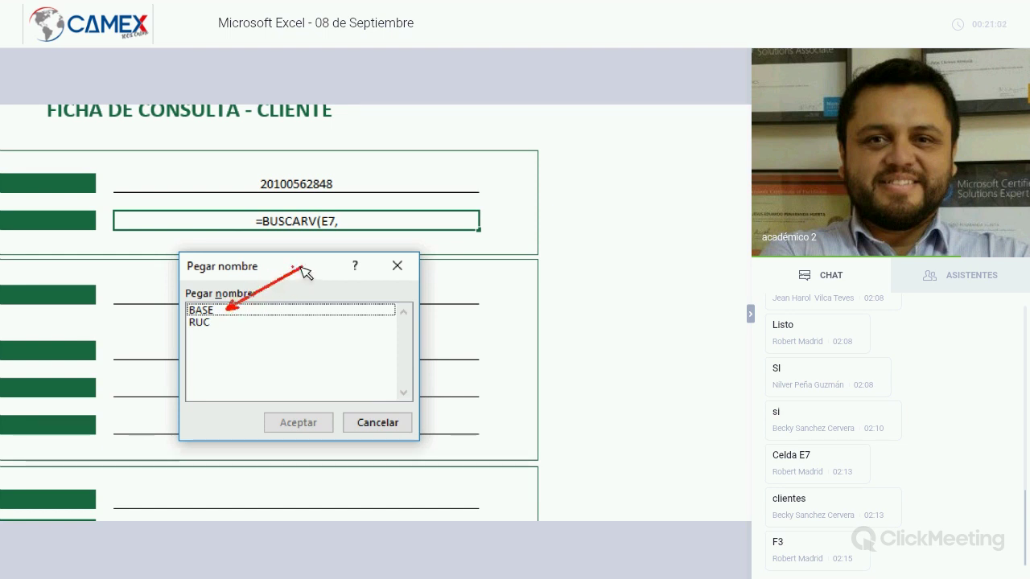
{"action": "left_click_drag", "start_coordinate": [219, 328], "coordinate": [273, 372]}
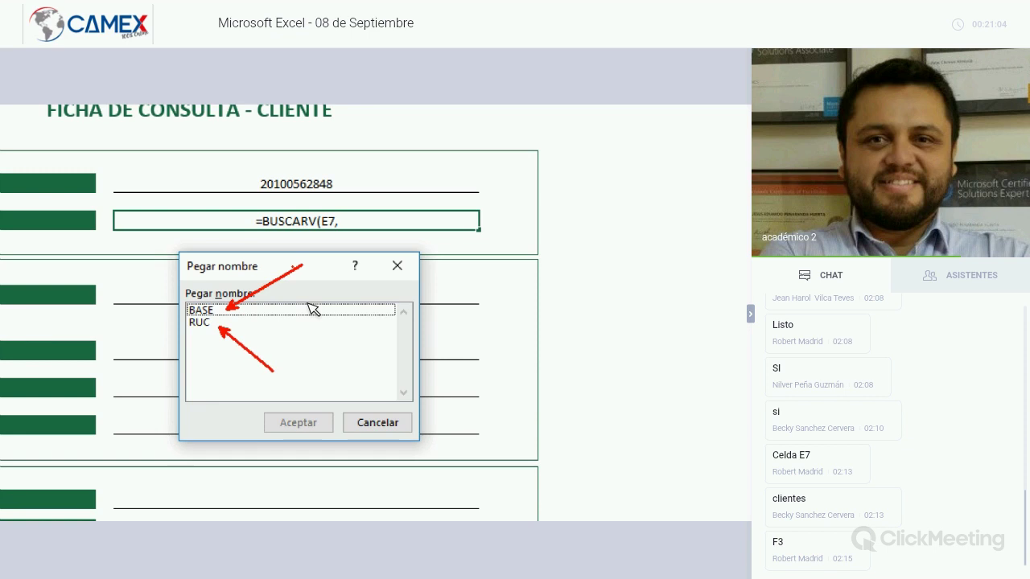
{"action": "left_click_drag", "start_coordinate": [218, 329], "coordinate": [277, 354]}
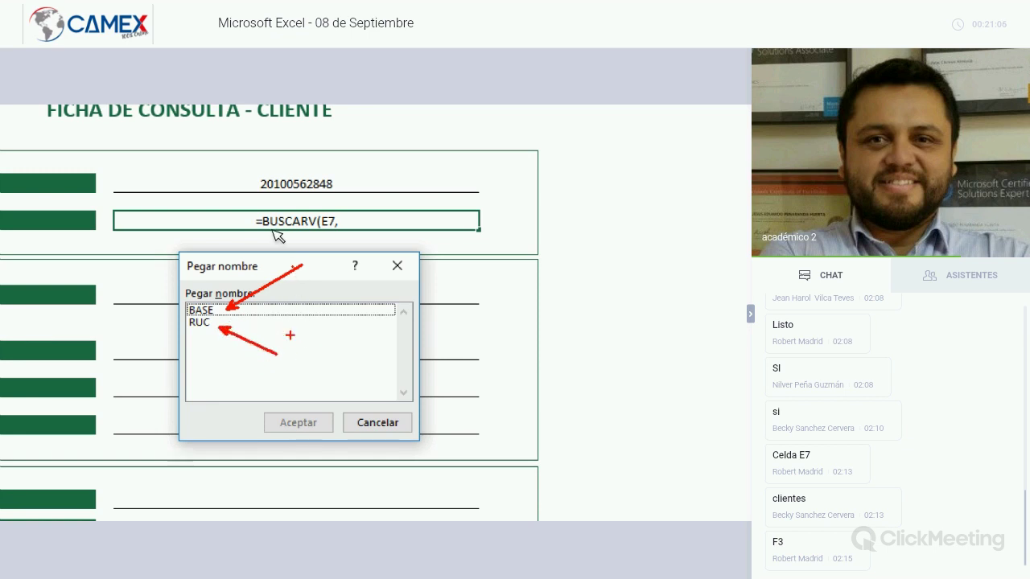
{"action": "left_click_drag", "start_coordinate": [238, 165], "coordinate": [364, 194]}
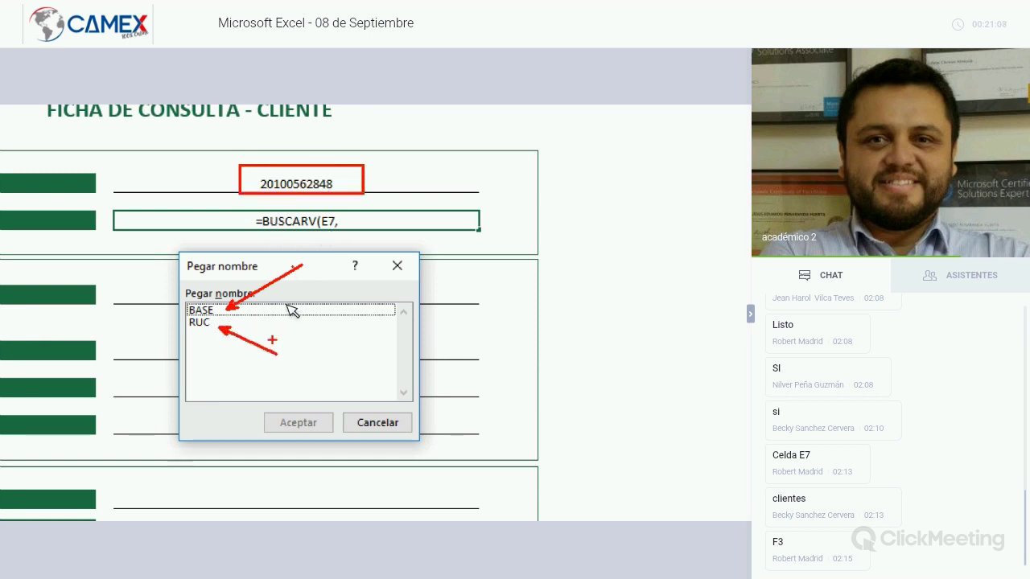
{"action": "key", "text": "Escape"}
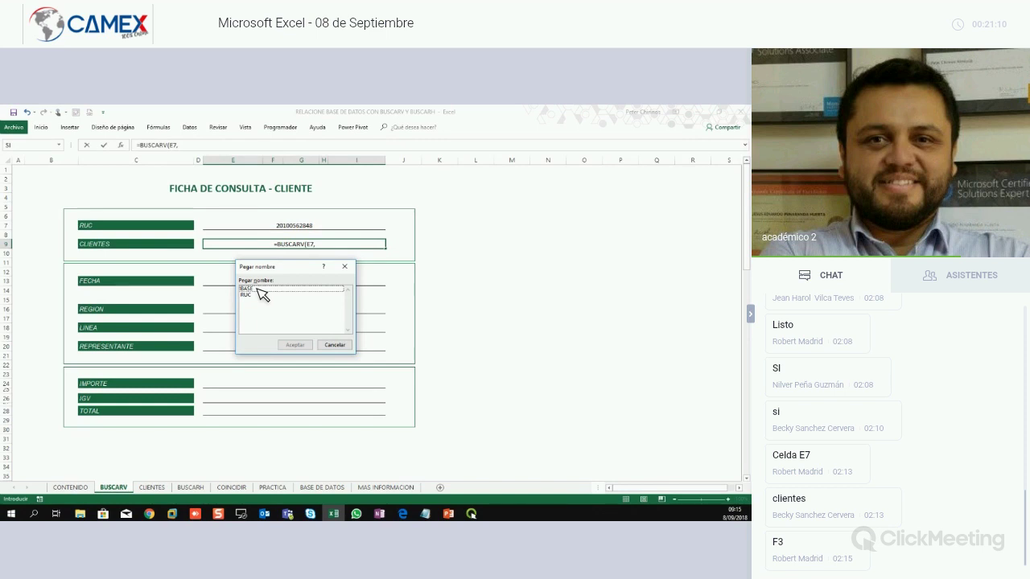
Insert BASE and finish the CLIENTES formula as =BUSCARV(E7,BASE,3,FALSO).
{"action": "left_click", "coordinate": [267, 290]}
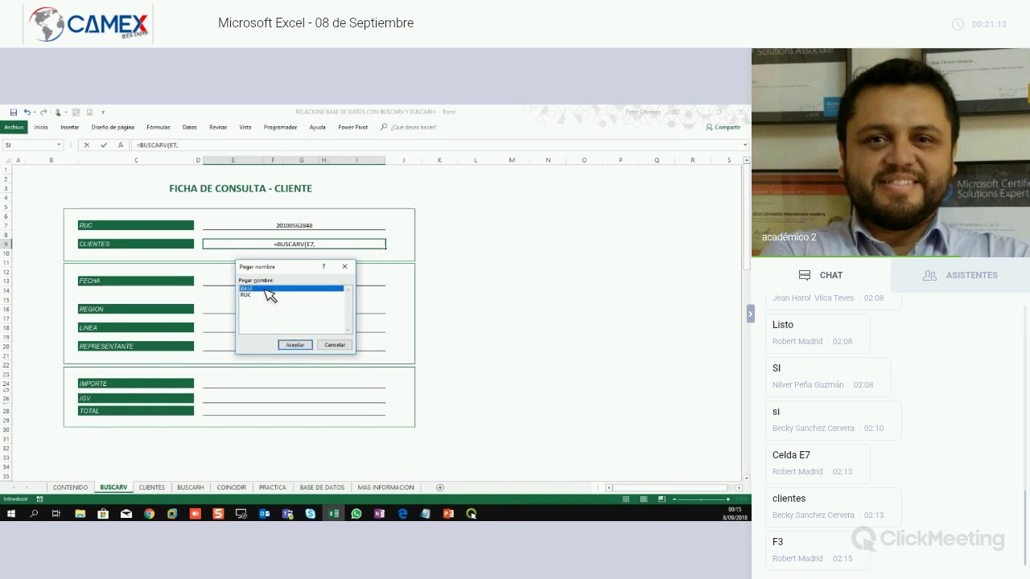
{"action": "left_click", "coordinate": [295, 345]}
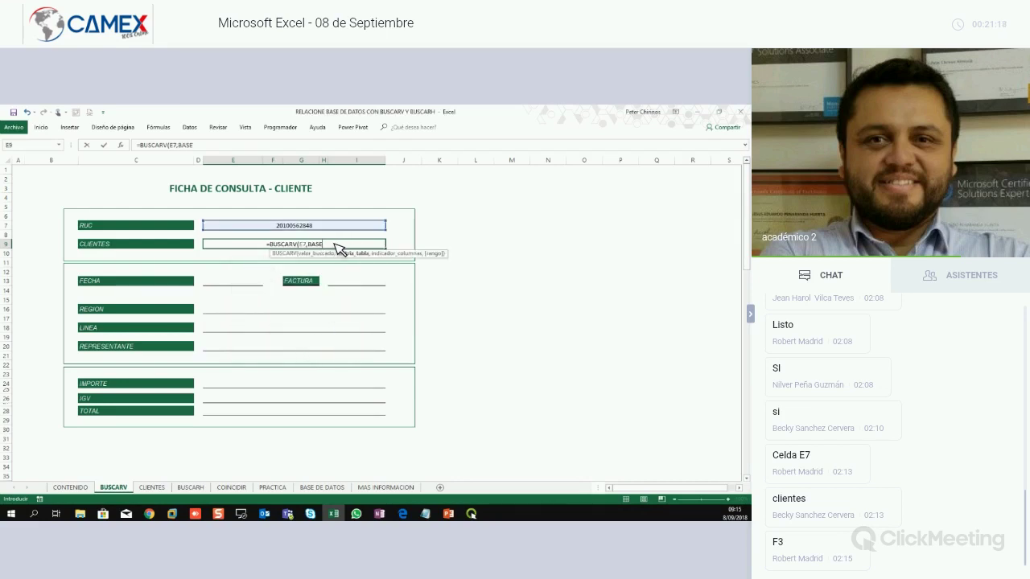
{"action": "key", "text": "F2"}
{"action": "type", "text": ","}
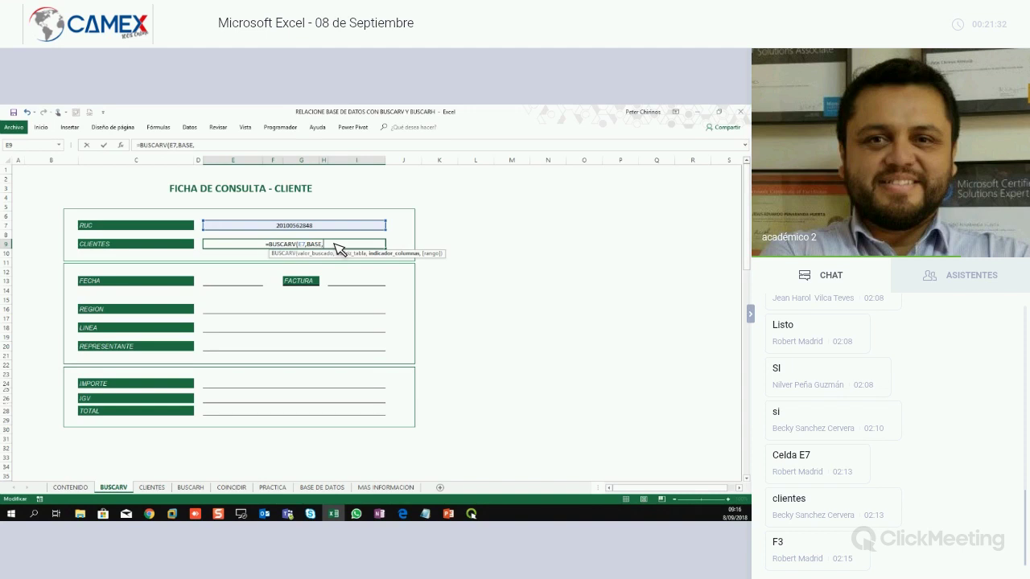
{"action": "type", "text": "3"}
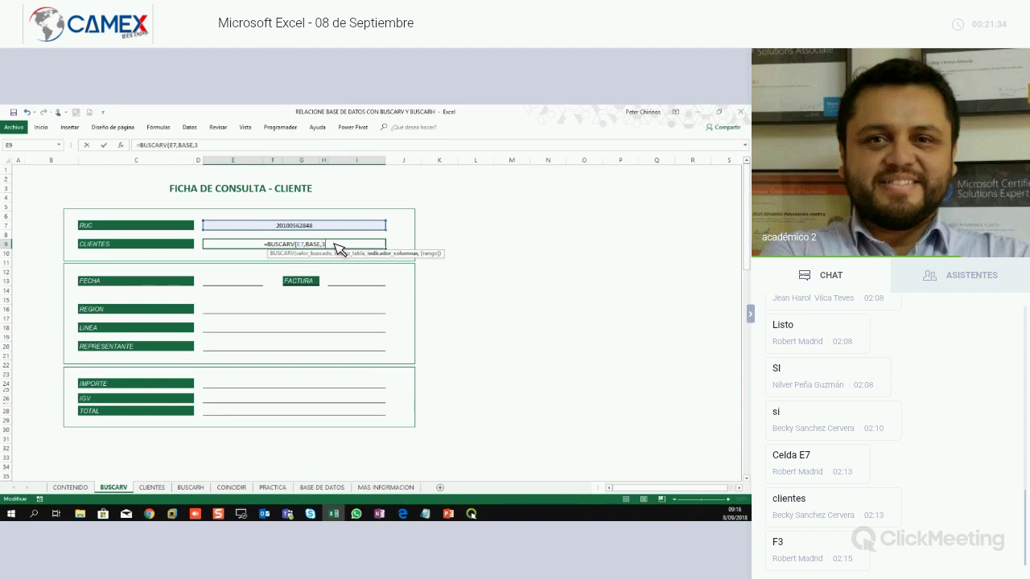
{"action": "type", "text": ","}
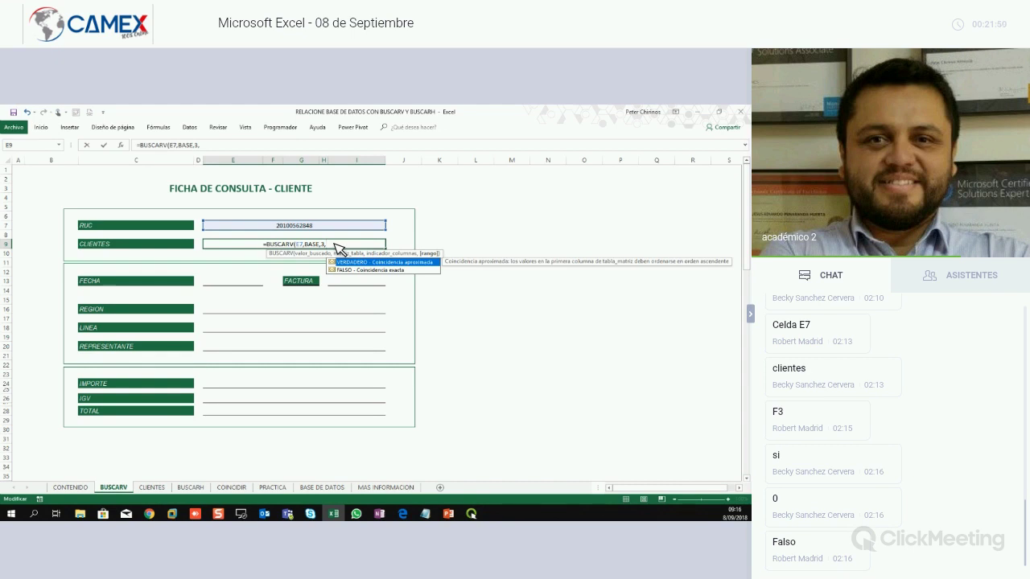
{"action": "type", "text": "FA"}
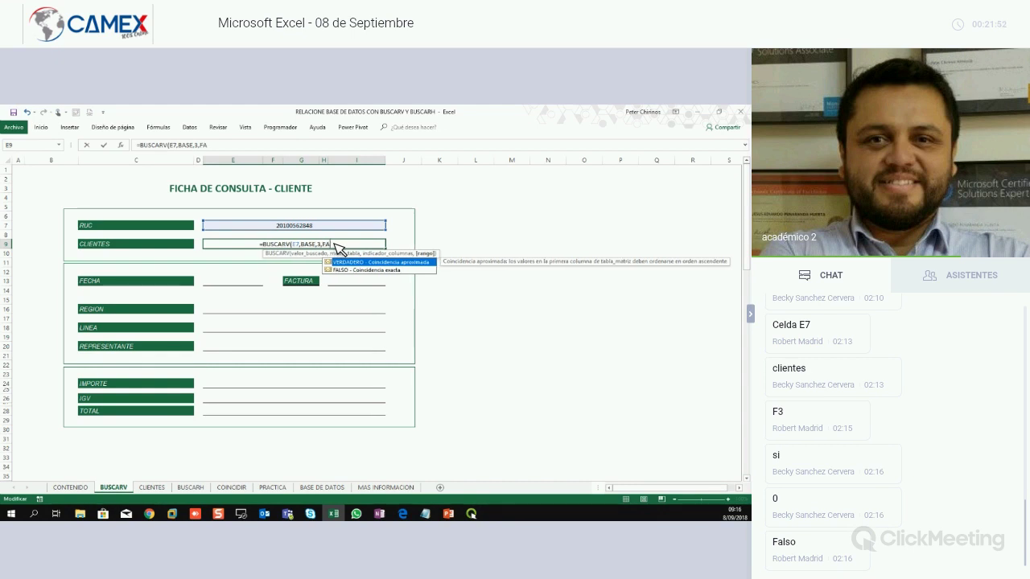
{"action": "type", "text": "LSO)"}
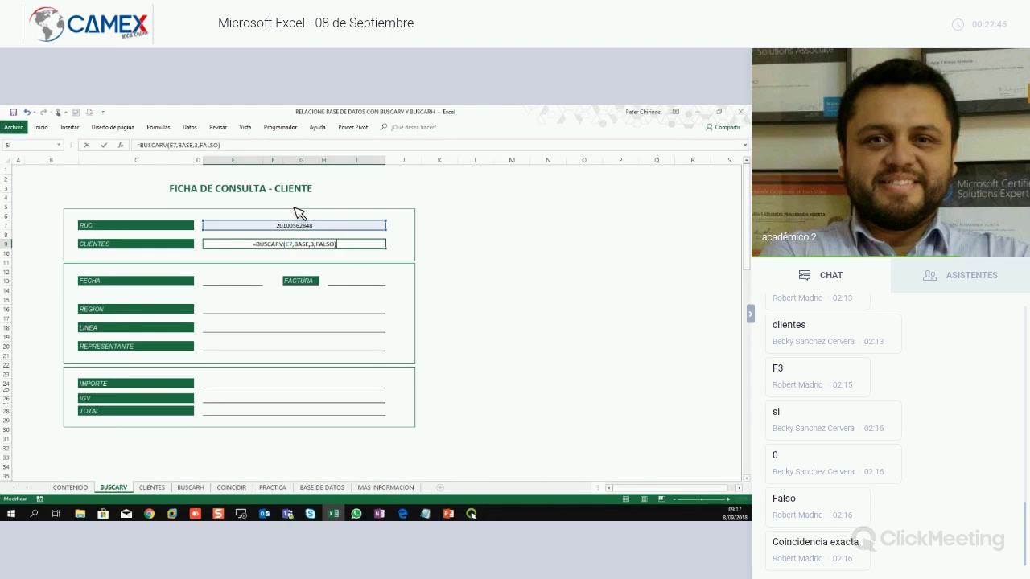
{"action": "key", "text": "Return"}
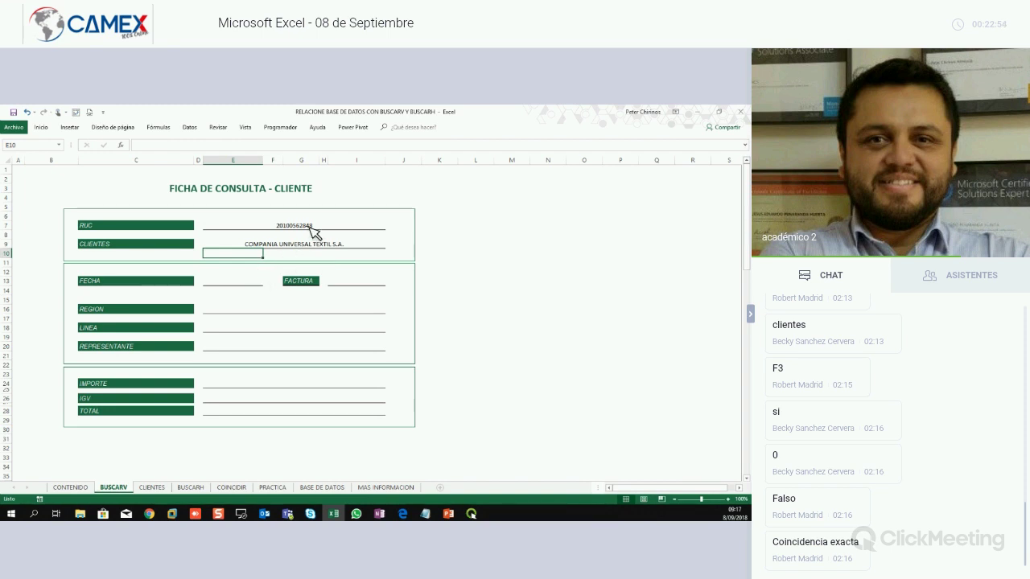
Move from the client form to the CLIENTES data table and show the Fórmulas ribbon tools.
{"action": "left_click", "coordinate": [227, 283]}
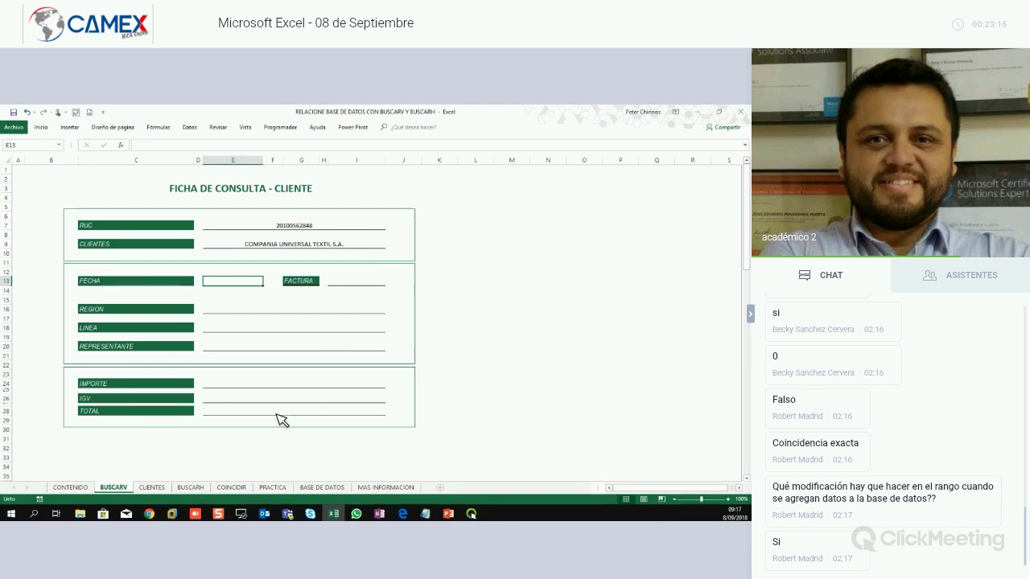
{"action": "left_click", "coordinate": [155, 488]}
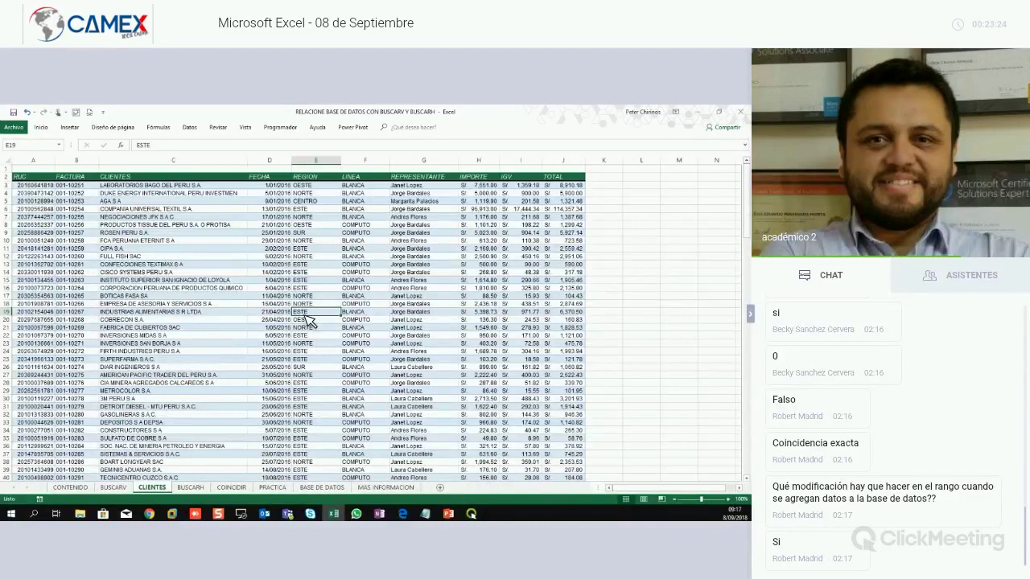
{"action": "left_click", "coordinate": [114, 487]}
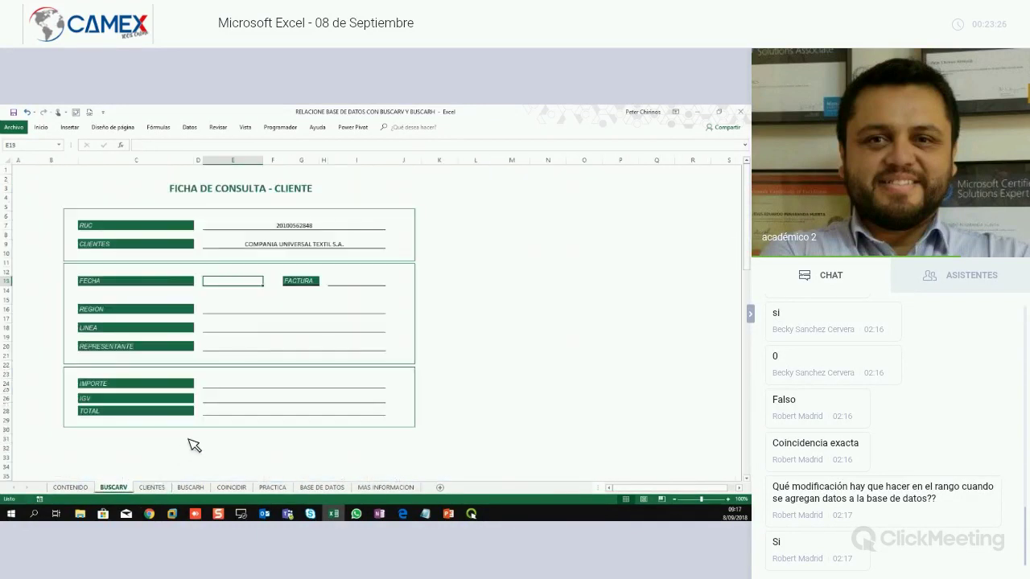
{"action": "left_click", "coordinate": [159, 489], "text": "ctrl"}
{"action": "key", "text": "ctrl+Page_Down"}
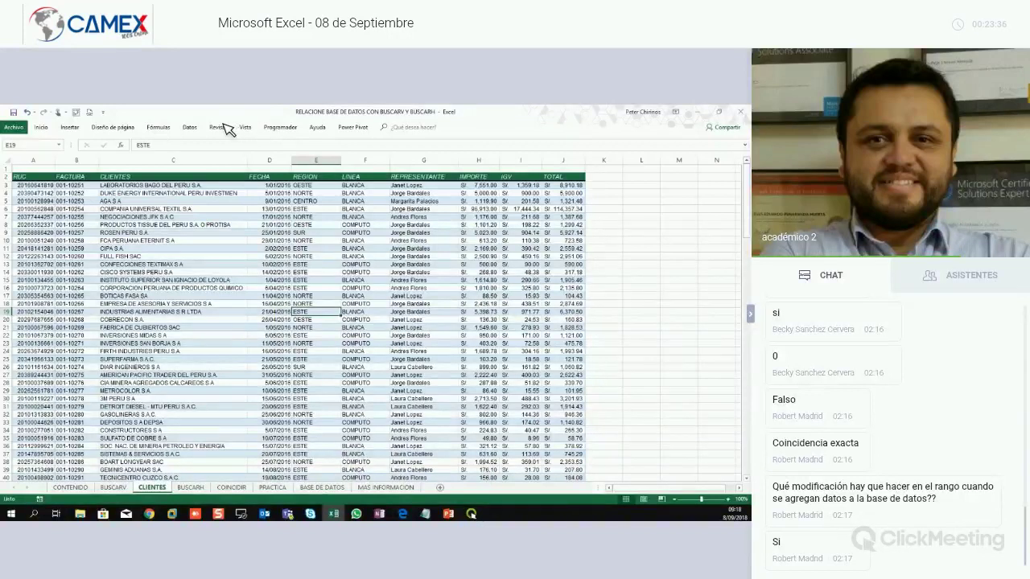
{"action": "scroll", "coordinate": [402, 132], "scroll_direction": "down", "scroll_amount": 1}
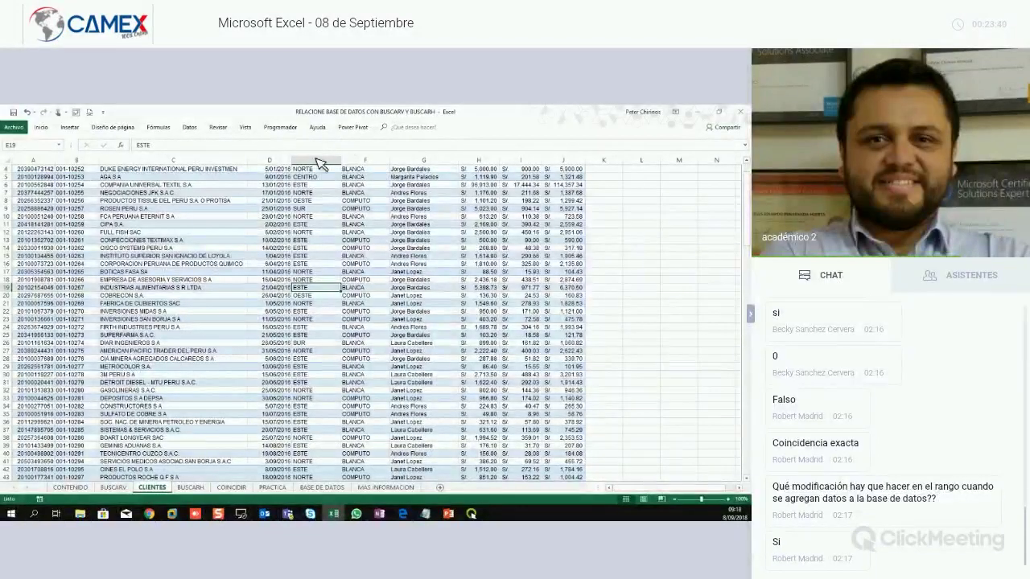
{"action": "key", "text": "ctrl+F1"}
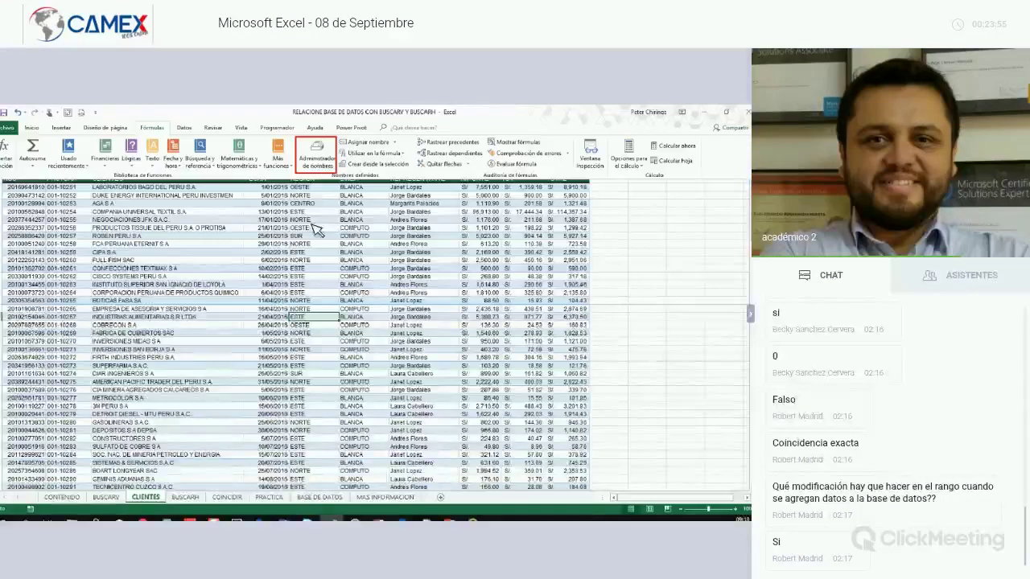
{"action": "key", "text": "ctrl+F1"}
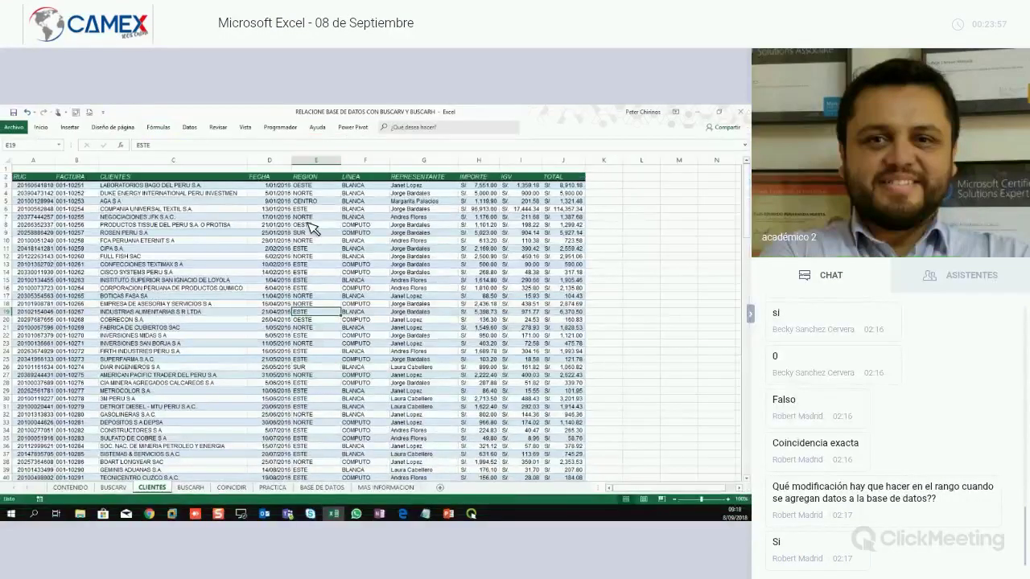
{"action": "key", "text": "ctrl+F1"}
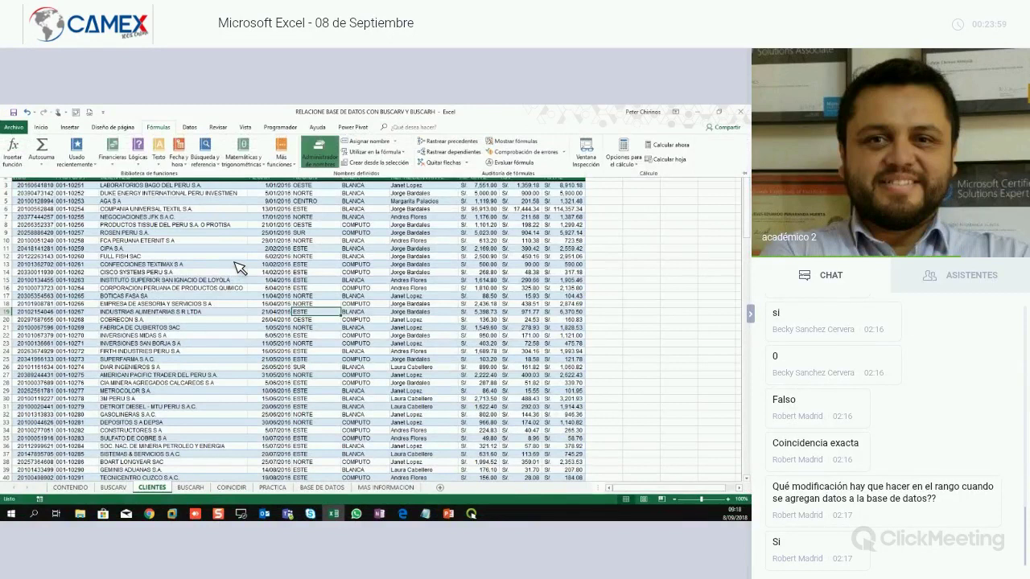
{"action": "key", "text": "ctrl+F3"}
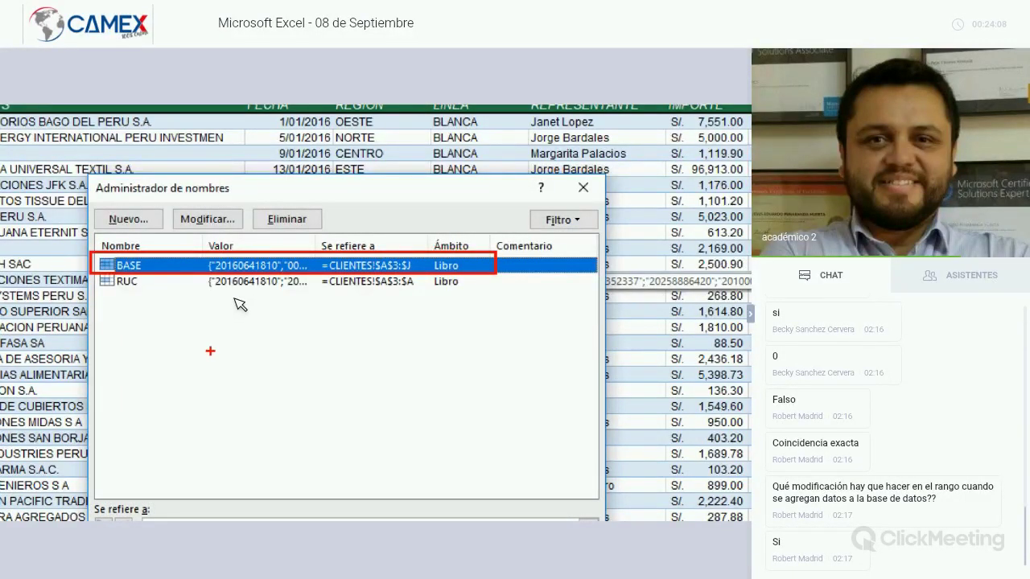
{"action": "left_click_drag", "start_coordinate": [186, 202], "coordinate": [211, 197]}
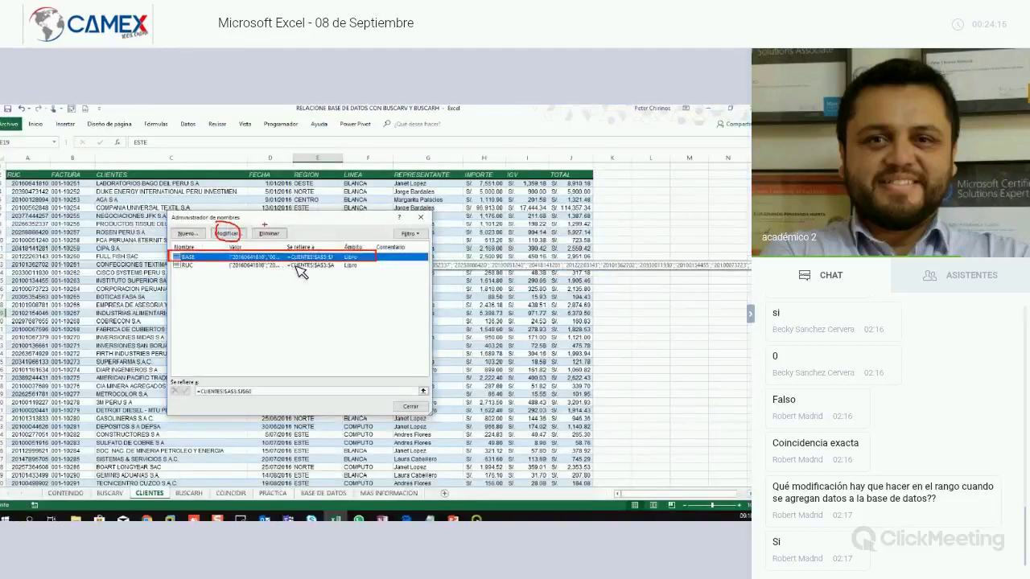
{"action": "double_click", "coordinate": [297, 256]}
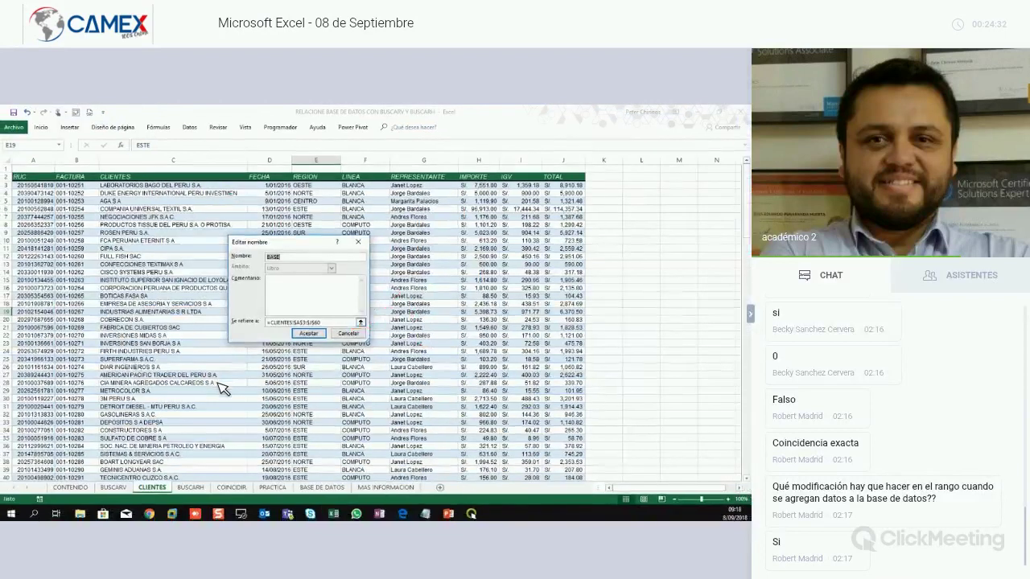
{"action": "key", "text": "Tab"}
{"action": "key", "text": "Tab"}
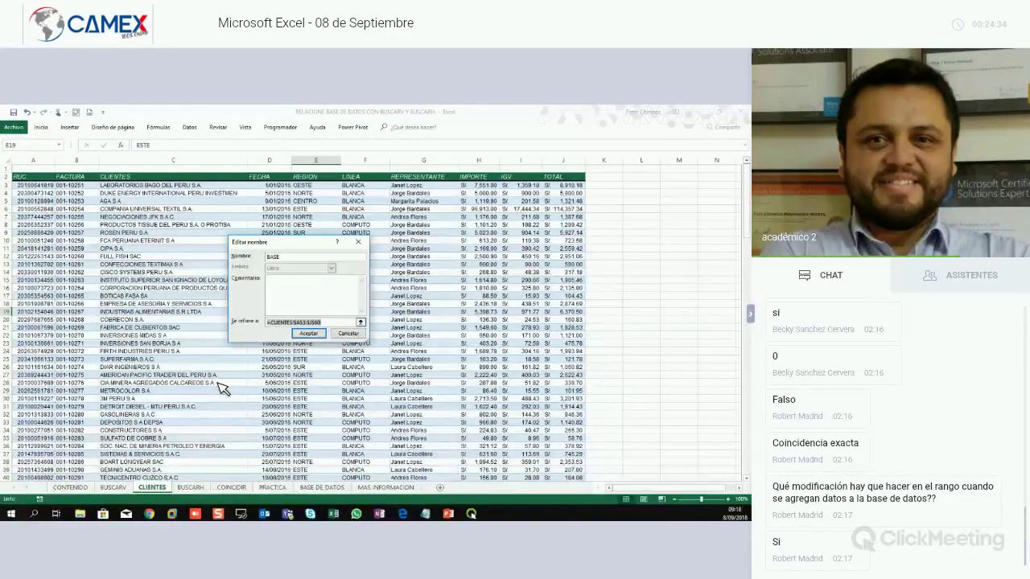
{"action": "scroll", "coordinate": [223, 388], "scroll_direction": "down", "scroll_amount": 5}
{"action": "scroll", "coordinate": [223, 389], "scroll_direction": "down", "scroll_amount": 10}
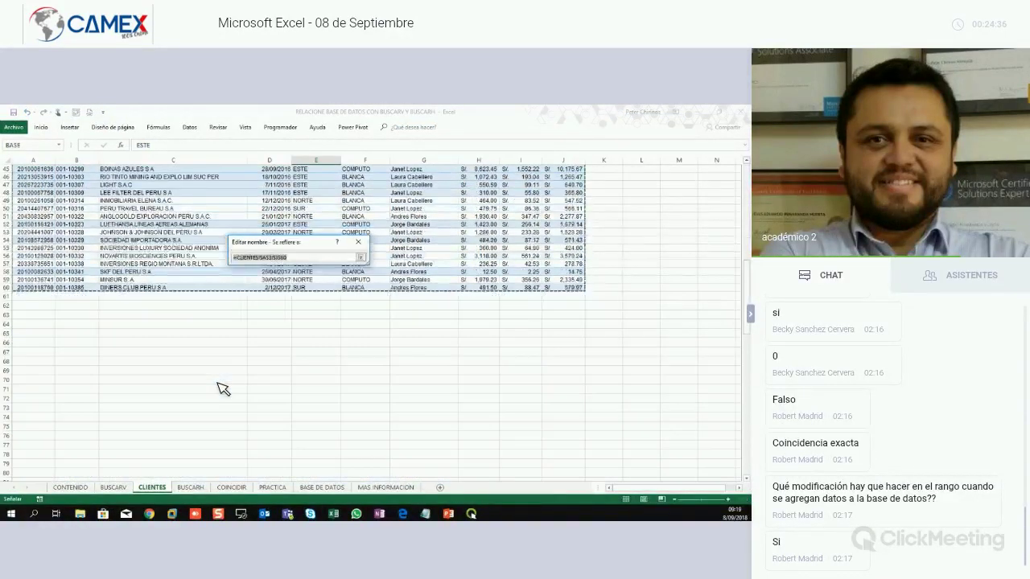
{"action": "key", "text": "Return"}
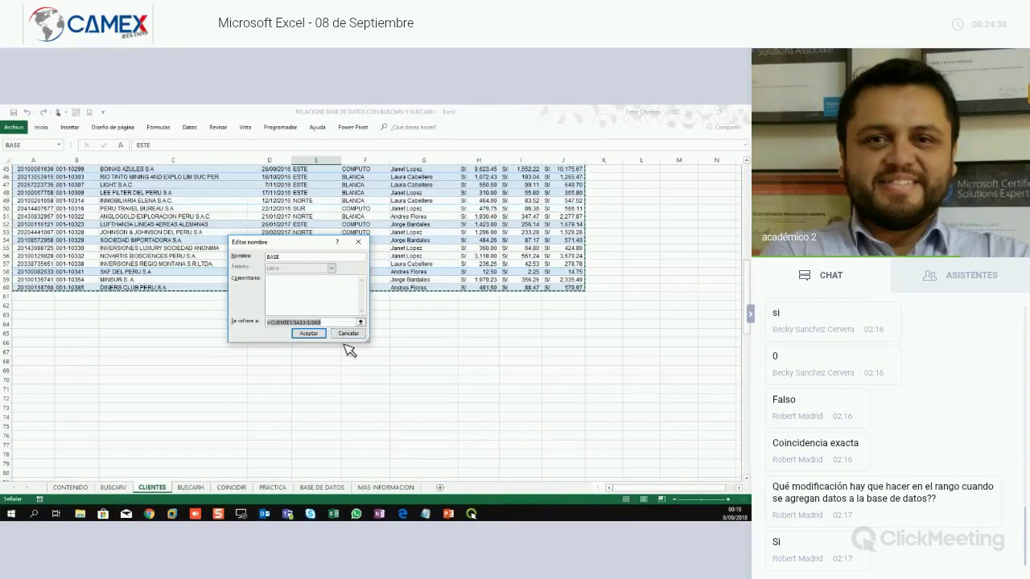
{"action": "left_click", "coordinate": [348, 333]}
{"action": "key", "text": "Escape"}
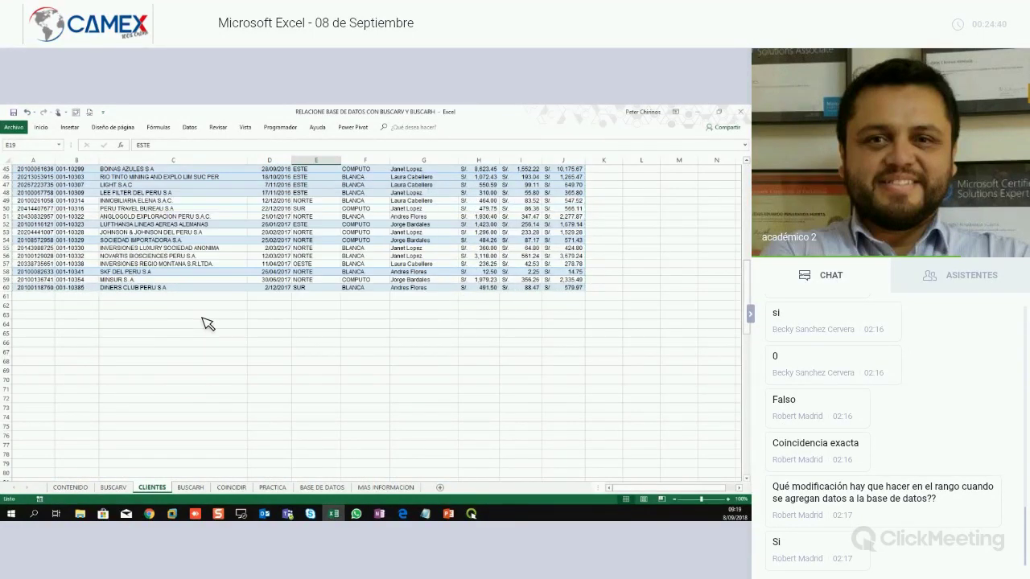
{"action": "left_click", "coordinate": [207, 323]}
Insert seven blank rows at rows 37–43 of the client table, then list the defined names.
{"action": "scroll", "coordinate": [46, 283], "scroll_direction": "up", "scroll_amount": 3}
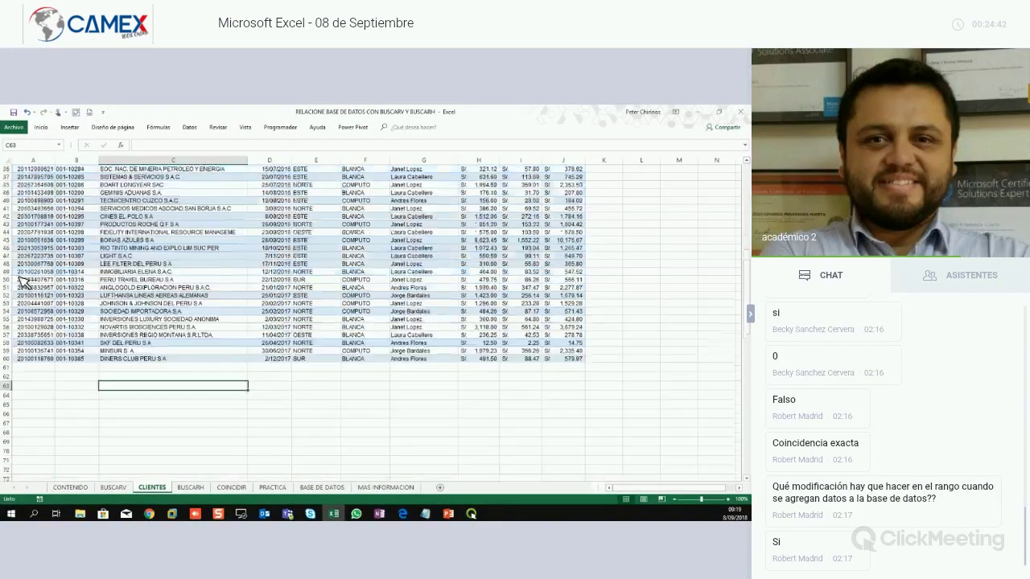
{"action": "scroll", "coordinate": [16, 278], "scroll_direction": "up", "scroll_amount": 1}
{"action": "scroll", "coordinate": [16, 305], "scroll_direction": "up", "scroll_amount": 3}
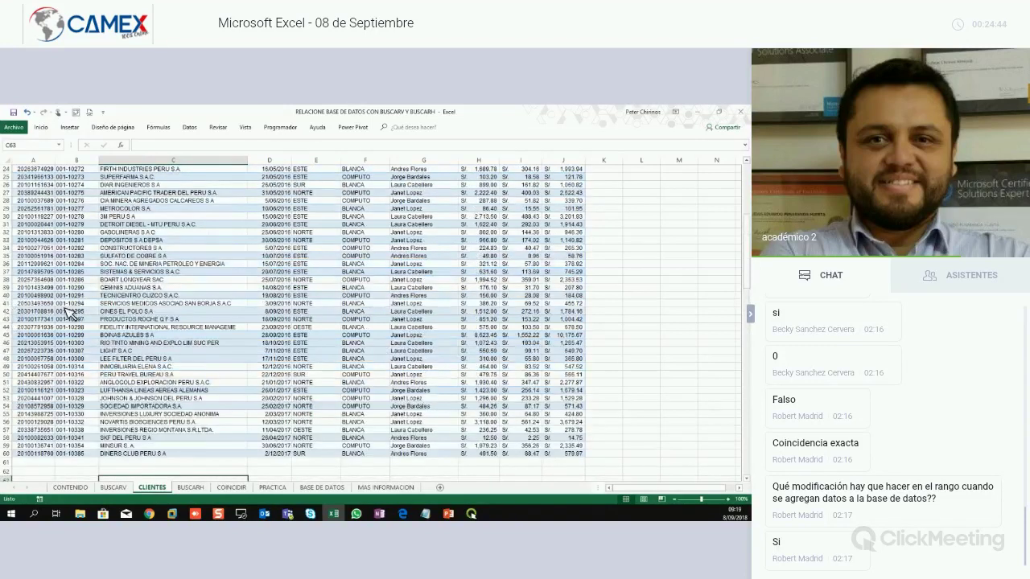
{"action": "left_click_drag", "start_coordinate": [16, 274], "coordinate": [16, 318]}
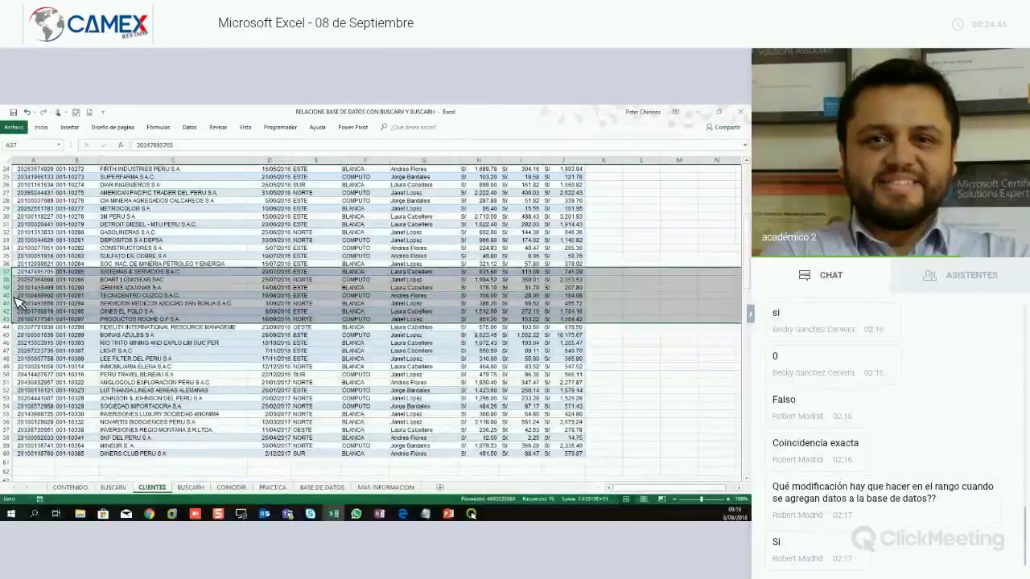
{"action": "right_click", "coordinate": [16, 297]}
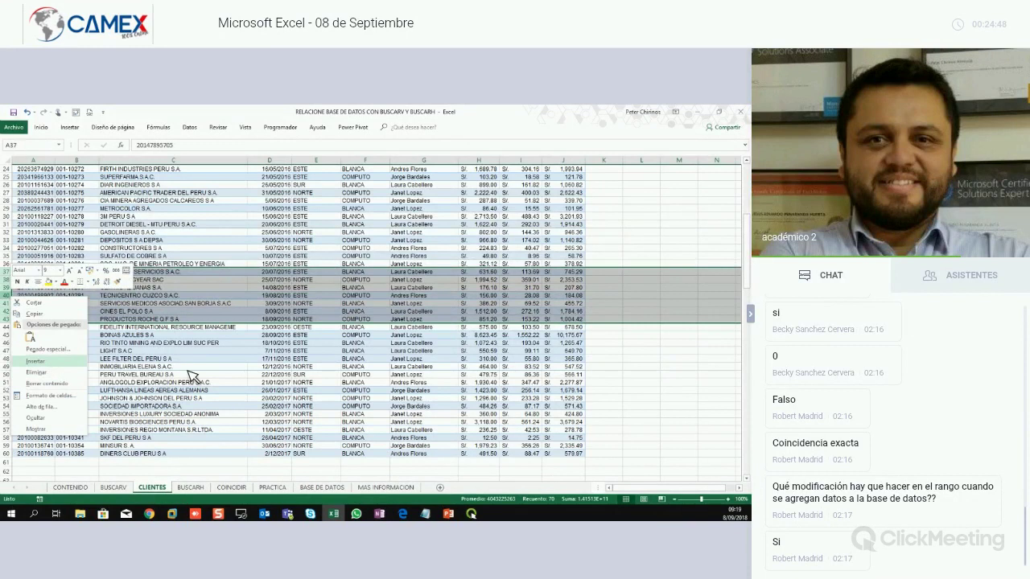
{"action": "key", "text": "Escape"}
{"action": "key", "text": "ctrl+plus"}
{"action": "left_click", "coordinate": [302, 366]}
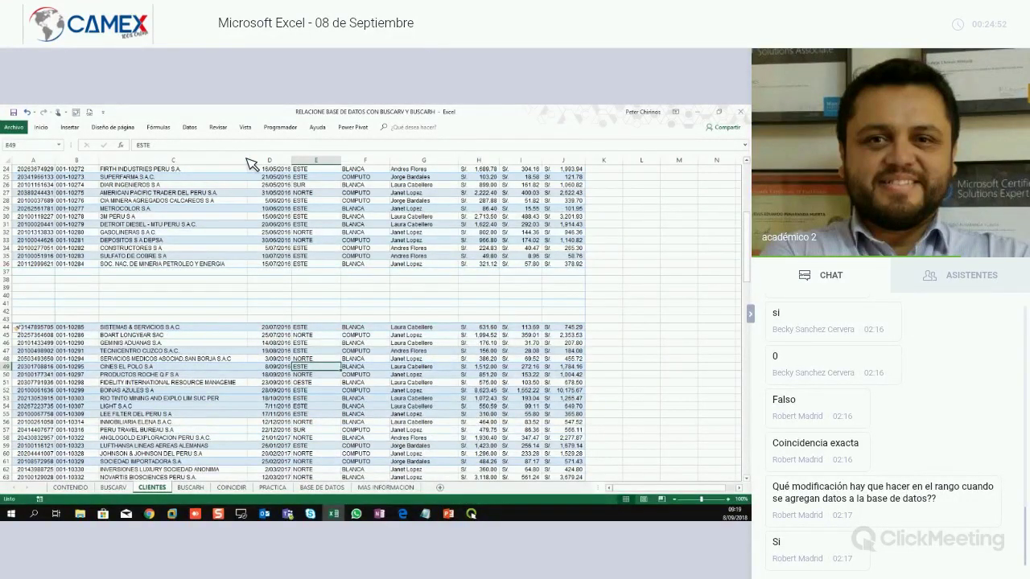
{"action": "left_click", "coordinate": [159, 128]}
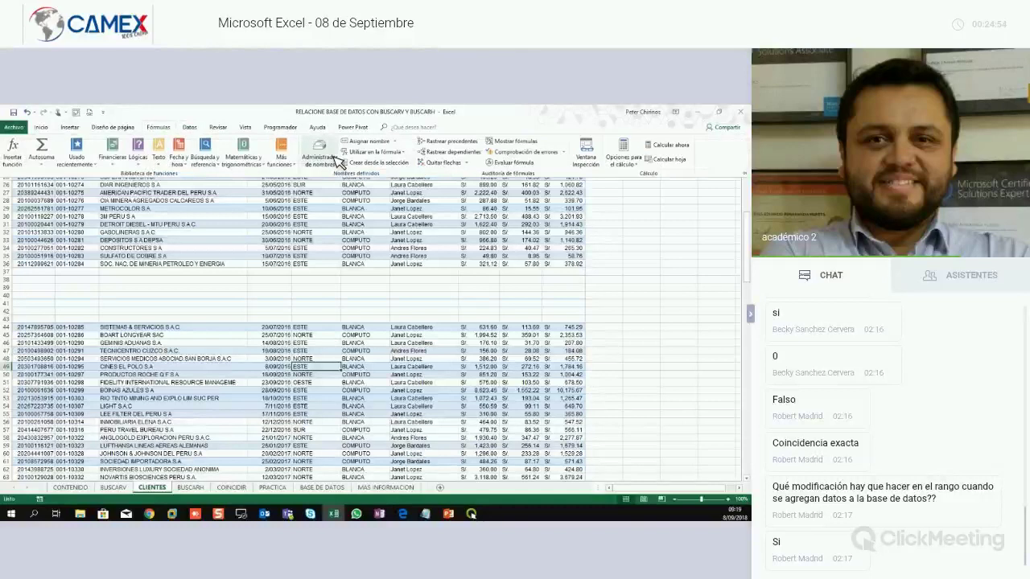
{"action": "left_click", "coordinate": [326, 153]}
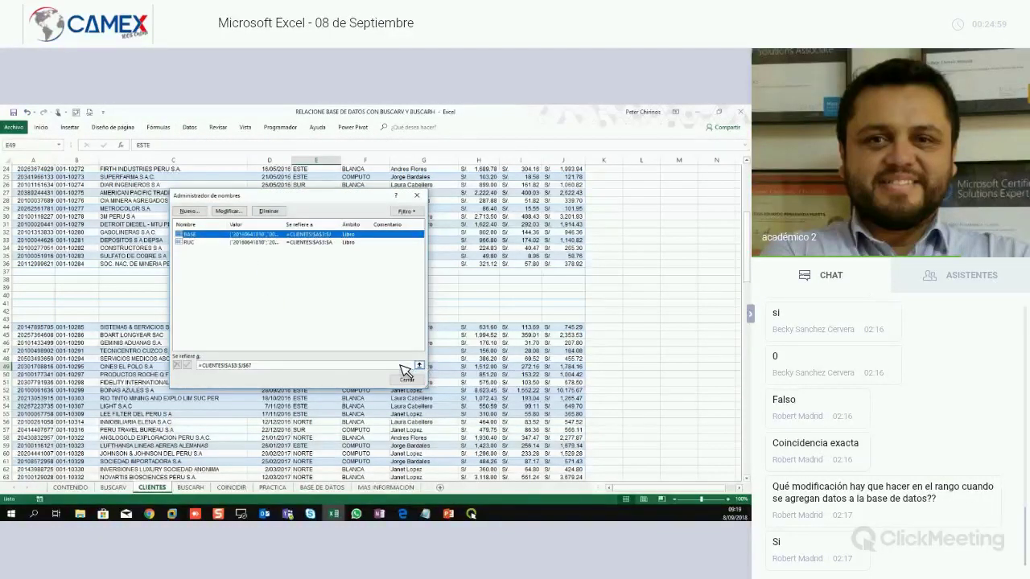
Check that the BASE name now covers CLIENTES!$A$3:$J$67, then close the name list.
{"action": "left_click", "coordinate": [225, 366]}
{"action": "left_click", "coordinate": [419, 365]}
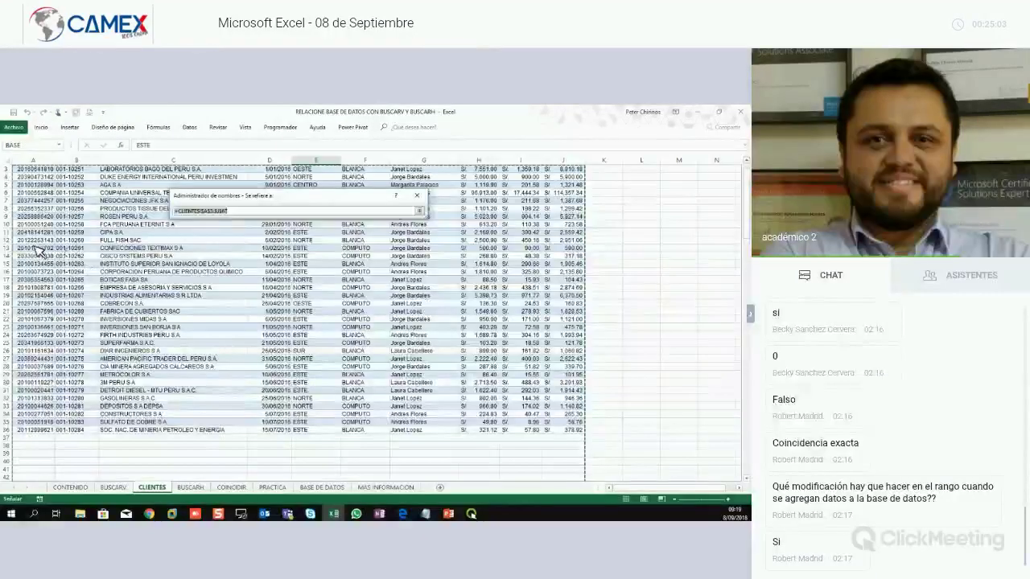
{"action": "scroll", "coordinate": [169, 254], "scroll_direction": "down", "scroll_amount": 4}
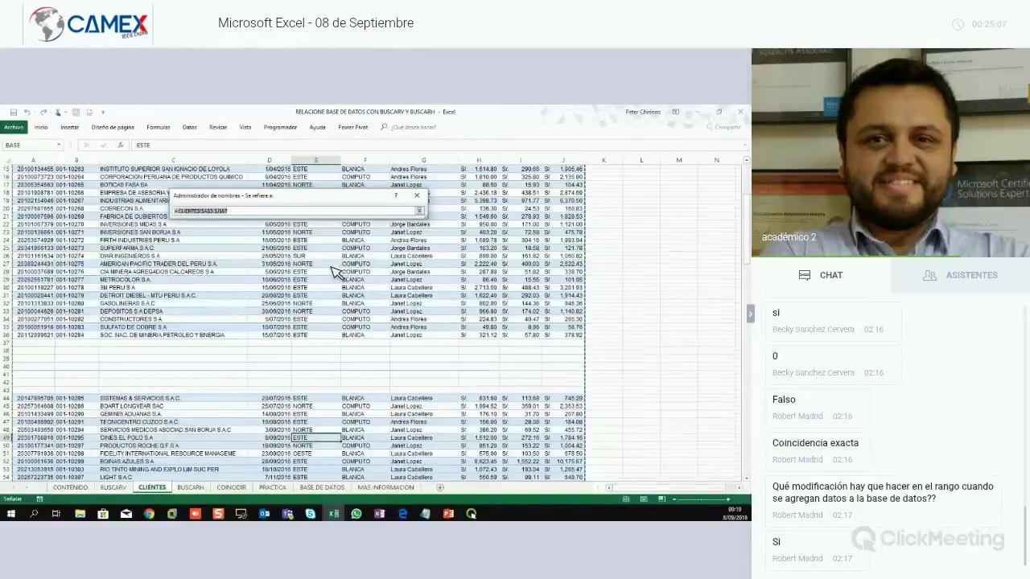
{"action": "scroll", "coordinate": [337, 272], "scroll_direction": "down", "scroll_amount": 1}
{"action": "scroll", "coordinate": [336, 272], "scroll_direction": "down", "scroll_amount": 1}
{"action": "scroll", "coordinate": [336, 272], "scroll_direction": "down", "scroll_amount": 2}
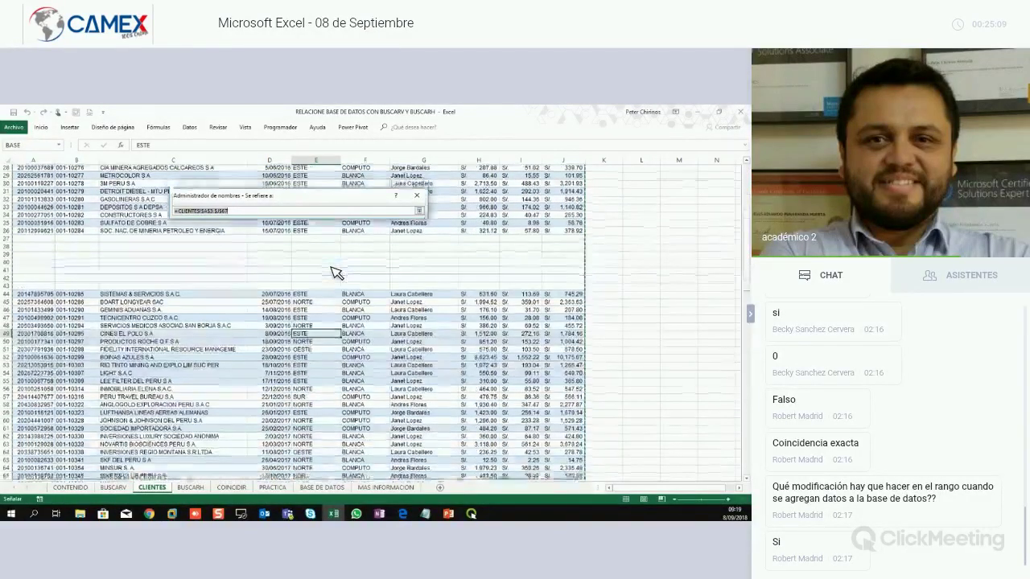
{"action": "scroll", "coordinate": [336, 272], "scroll_direction": "down", "scroll_amount": 1}
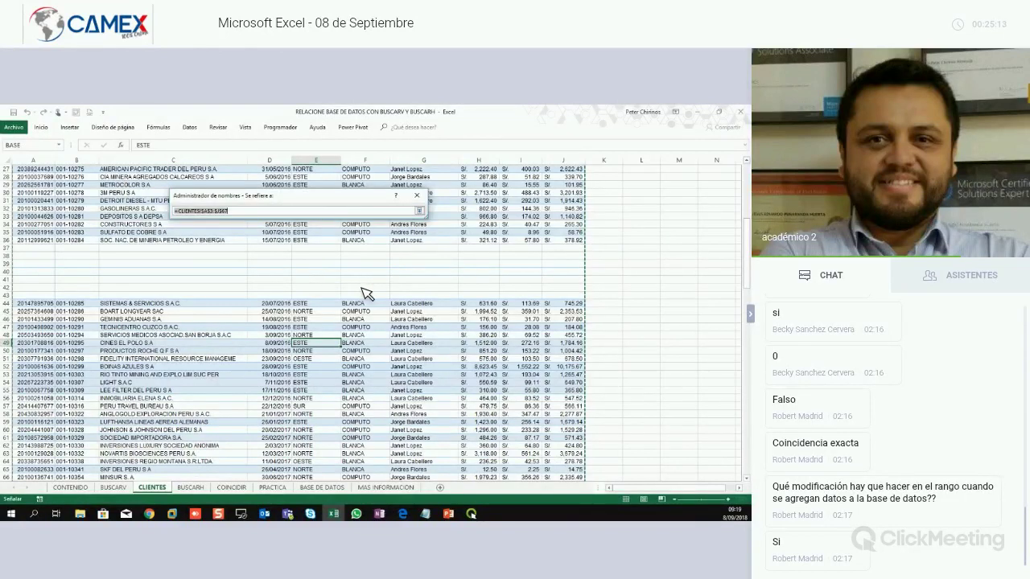
{"action": "key", "text": "Return"}
Undo the seven inserted blank rows so the client records are continuous again.
{"action": "key", "text": "Escape"}
{"action": "key", "text": "ctrl+z"}
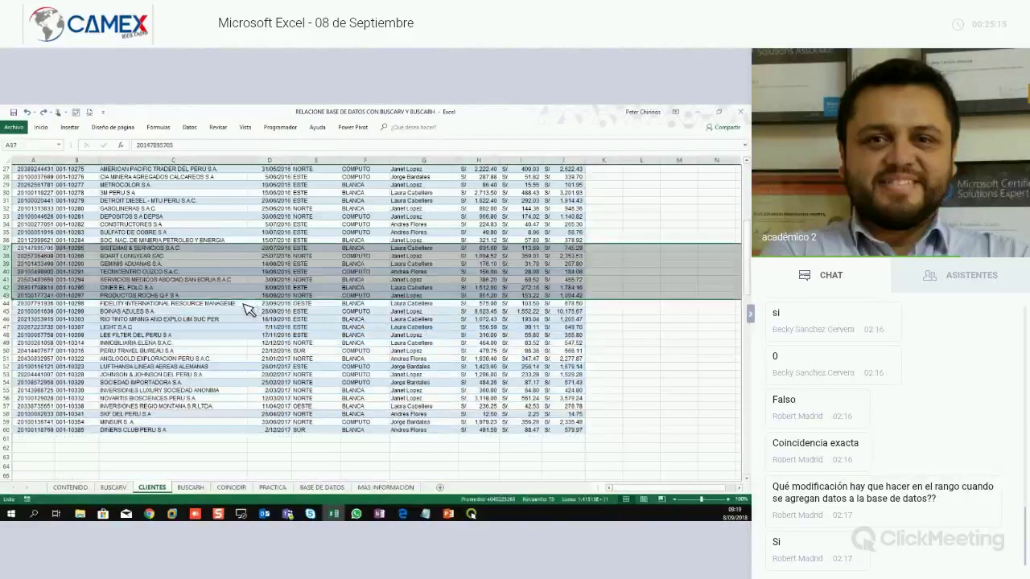
{"action": "key", "text": "ctrl+z"}
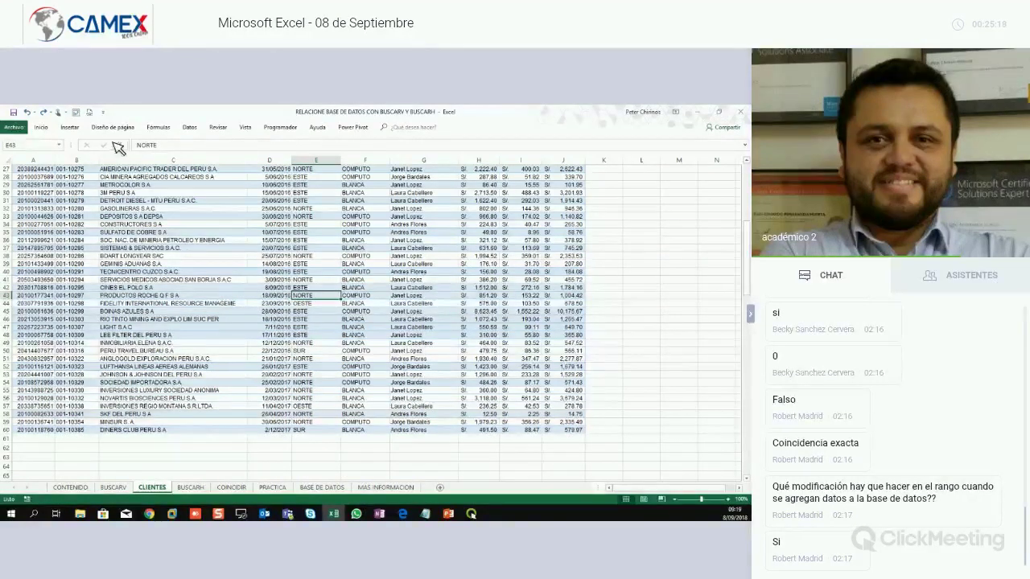
{"action": "scroll", "coordinate": [83, 161], "scroll_direction": "up", "scroll_amount": 4}
{"action": "left_click", "coordinate": [70, 127]}
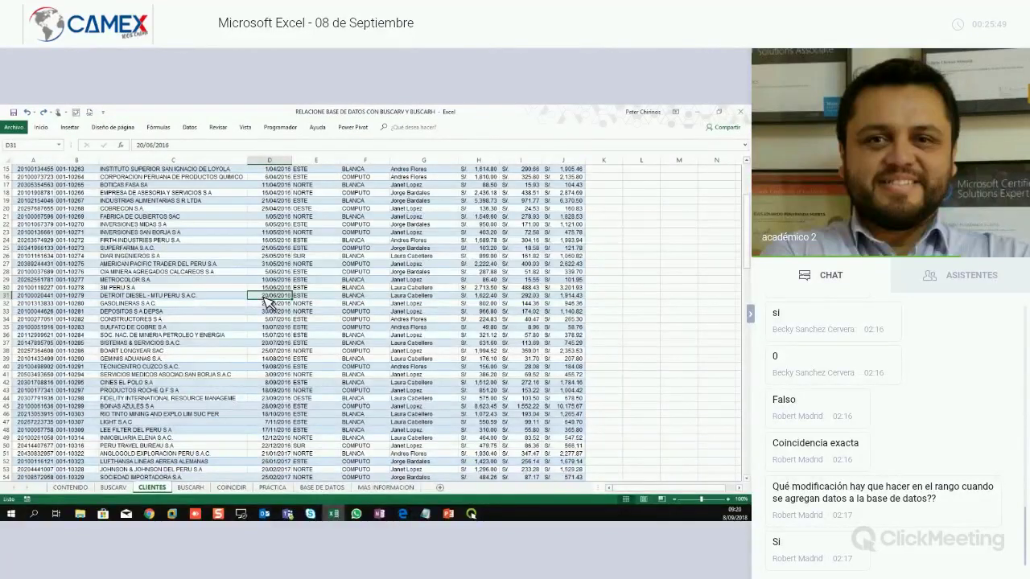
{"action": "scroll", "coordinate": [268, 302], "scroll_direction": "up", "scroll_amount": 5}
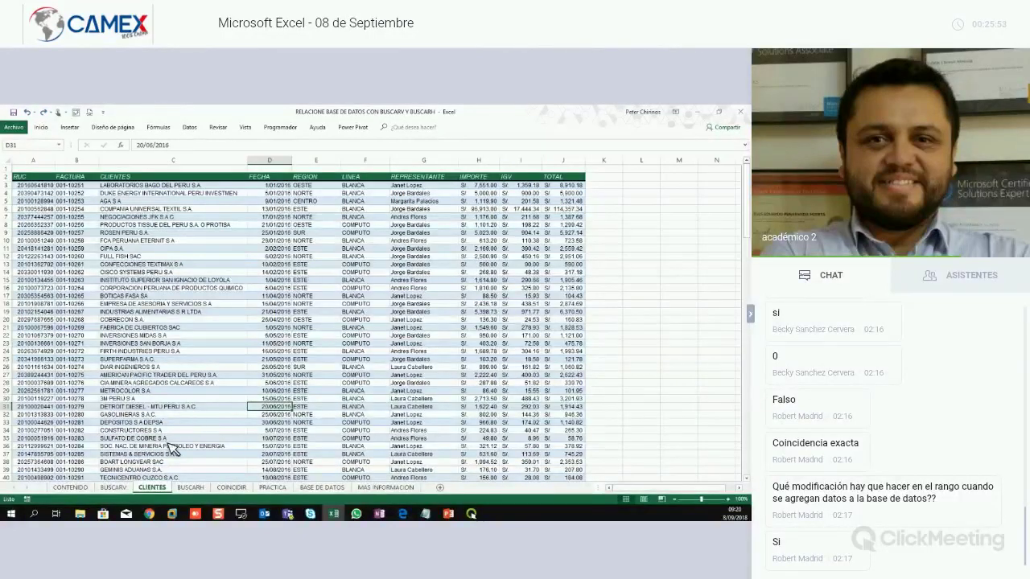
{"action": "left_click", "coordinate": [113, 488]}
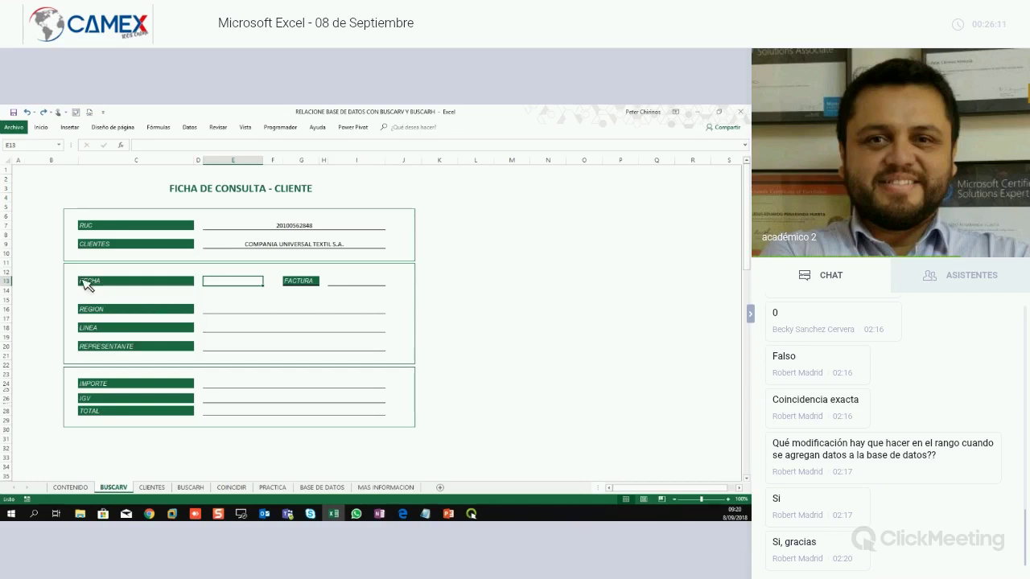
{"action": "left_click", "coordinate": [161, 491]}
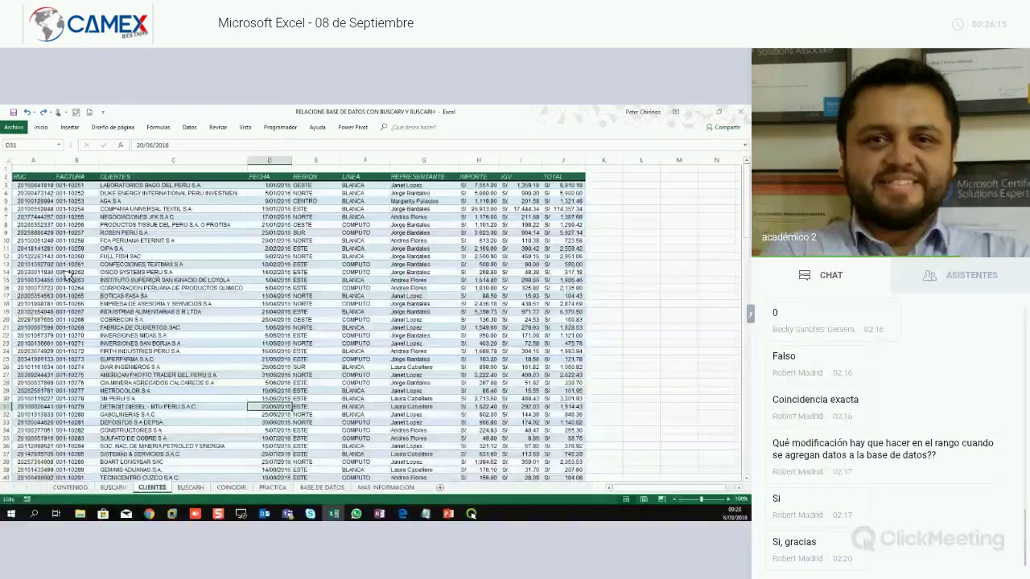
{"action": "left_click_drag", "start_coordinate": [88, 208], "coordinate": [185, 408]}
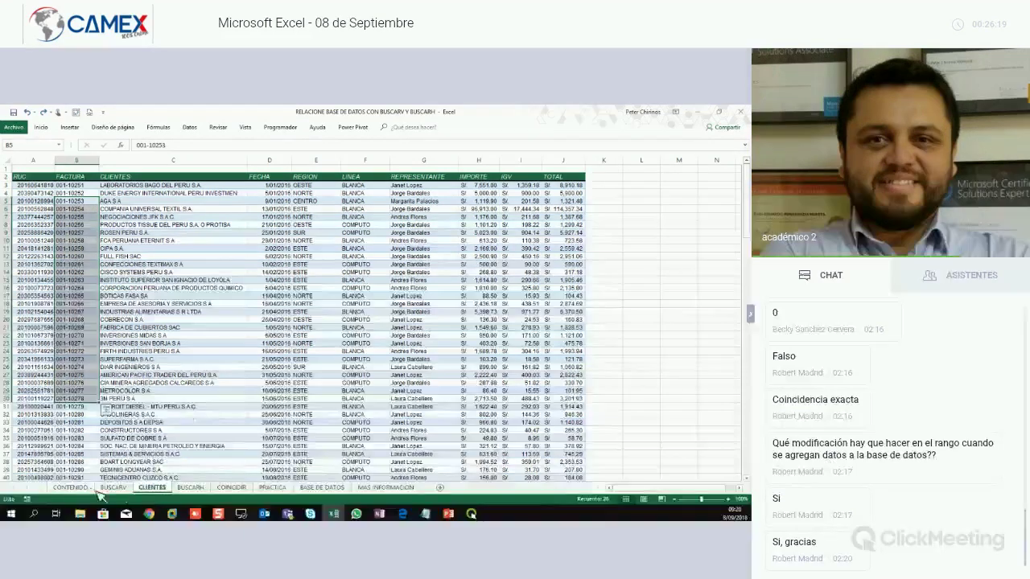
{"action": "left_click", "coordinate": [71, 488]}
{"action": "left_click", "coordinate": [114, 487]}
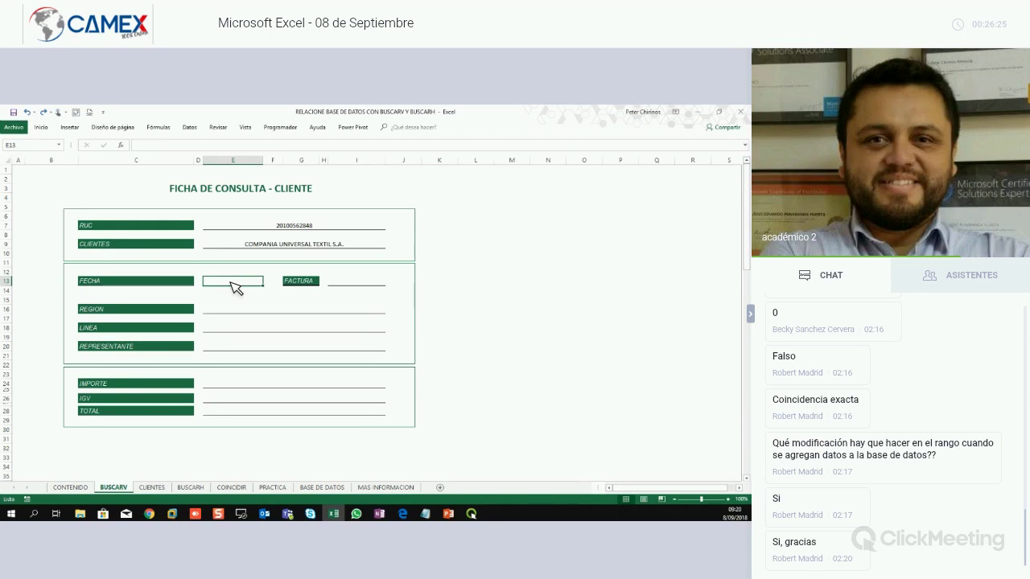
Enter =BUSCARV(E7,BASE,2,0) in FECHA cell E13, which returns 001-10254.
{"action": "type", "text": "=BUSCA"}
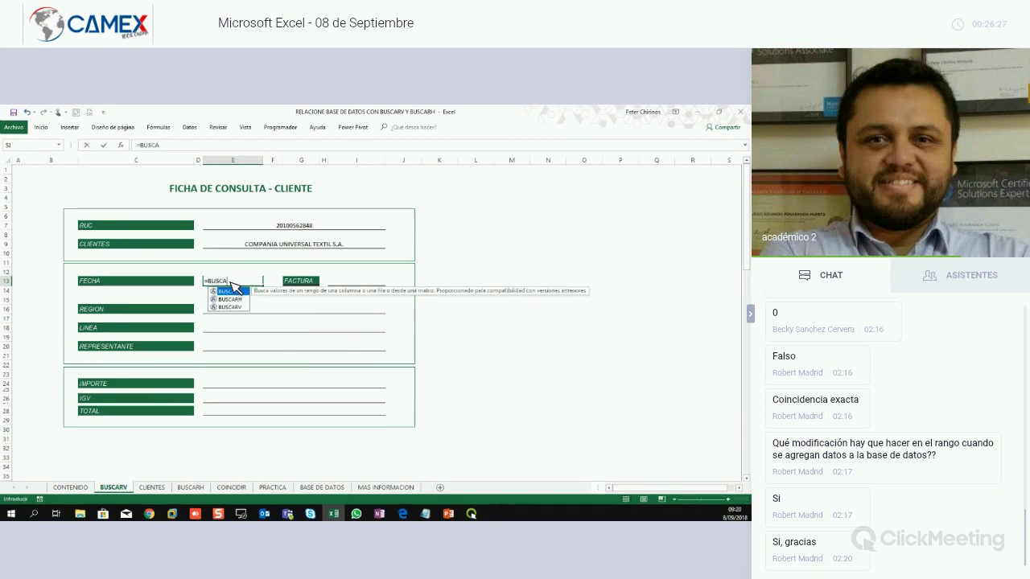
{"action": "type", "text": "RV("}
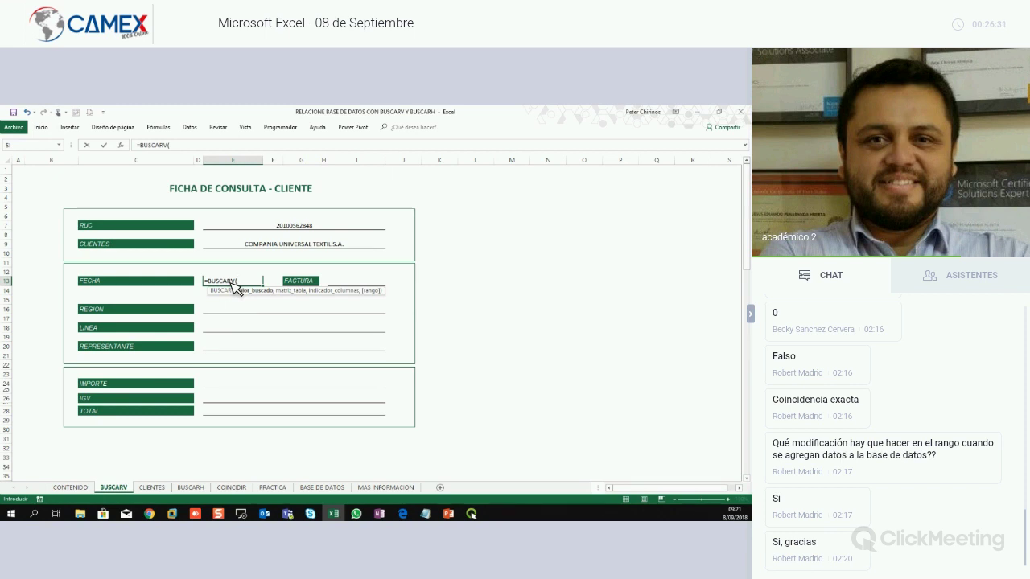
{"action": "left_click", "coordinate": [301, 231]}
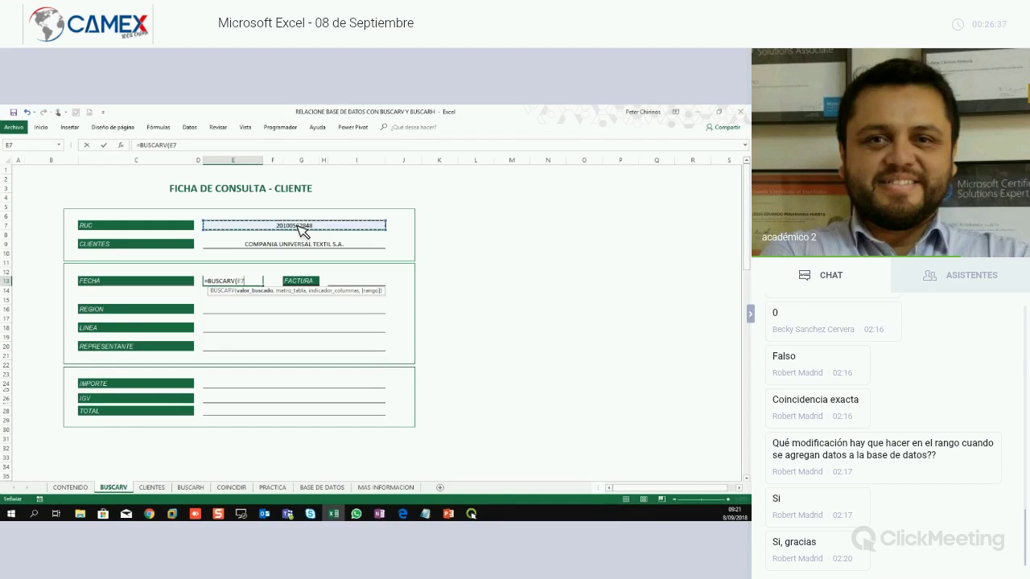
{"action": "type", "text": ","}
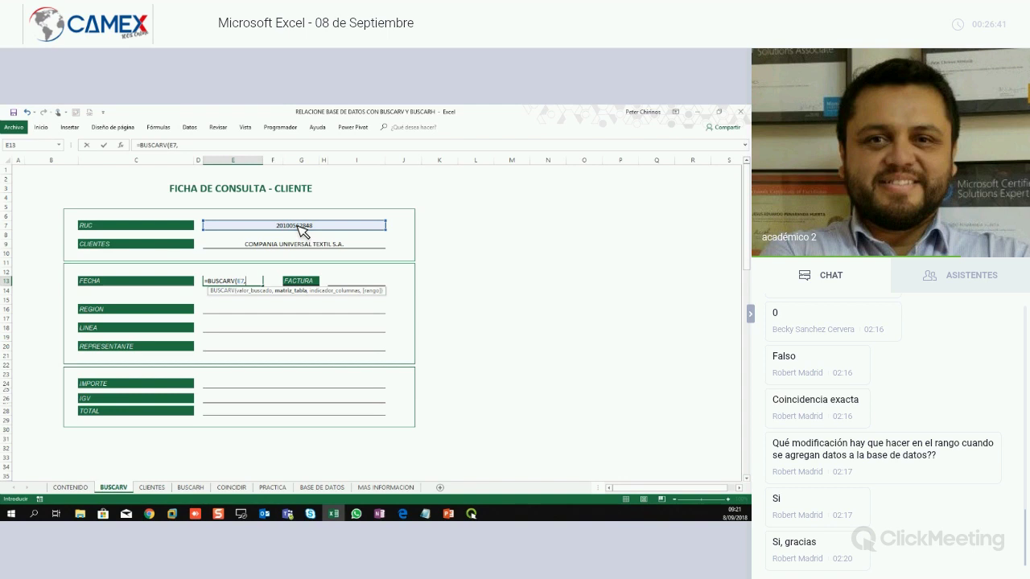
{"action": "key", "text": "F3"}
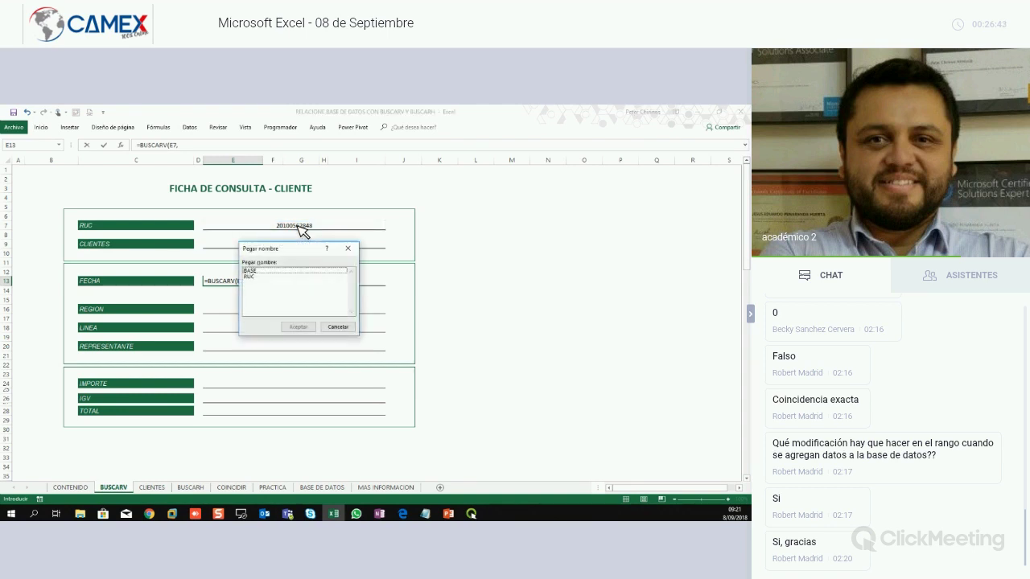
{"action": "left_click_drag", "start_coordinate": [293, 253], "coordinate": [327, 261]}
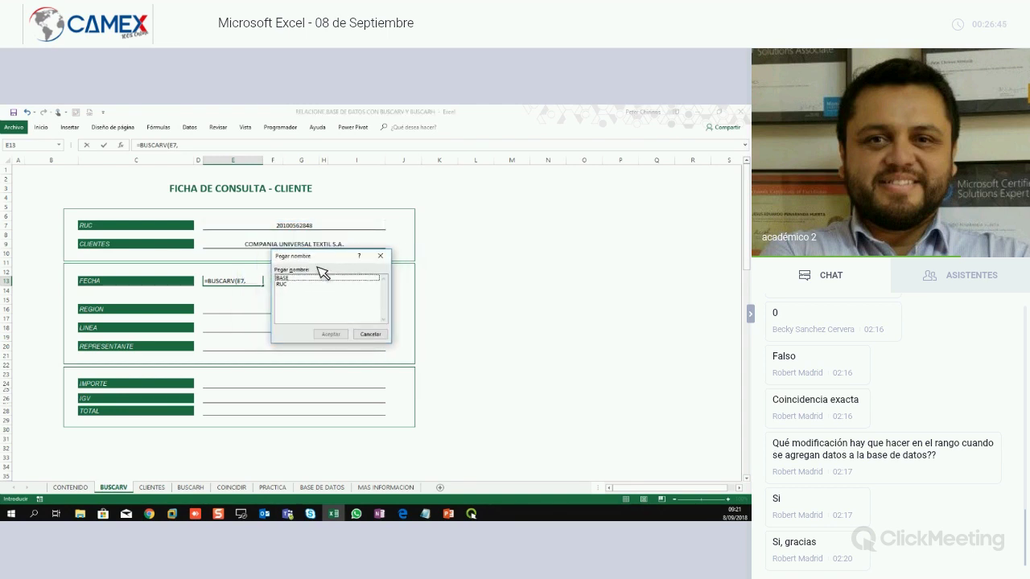
{"action": "left_click", "coordinate": [312, 278]}
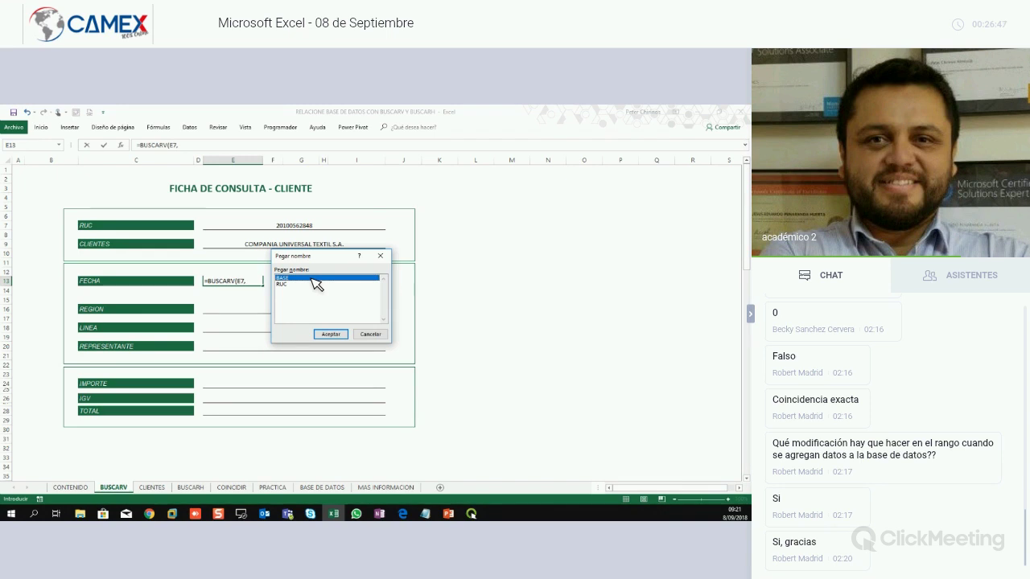
{"action": "left_click", "coordinate": [331, 334]}
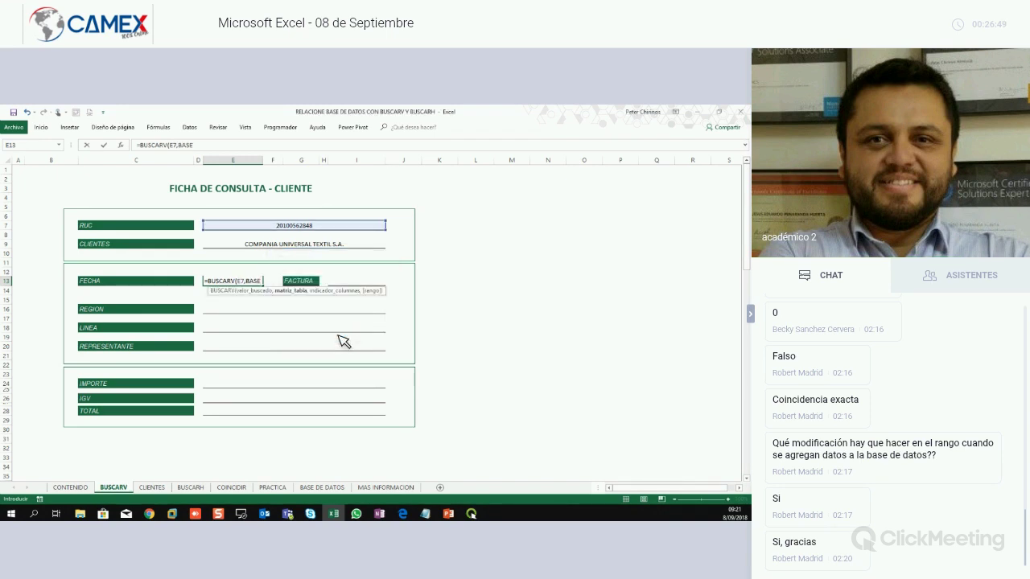
{"action": "type", "text": ",2"}
{"action": "type", "text": ",0"}
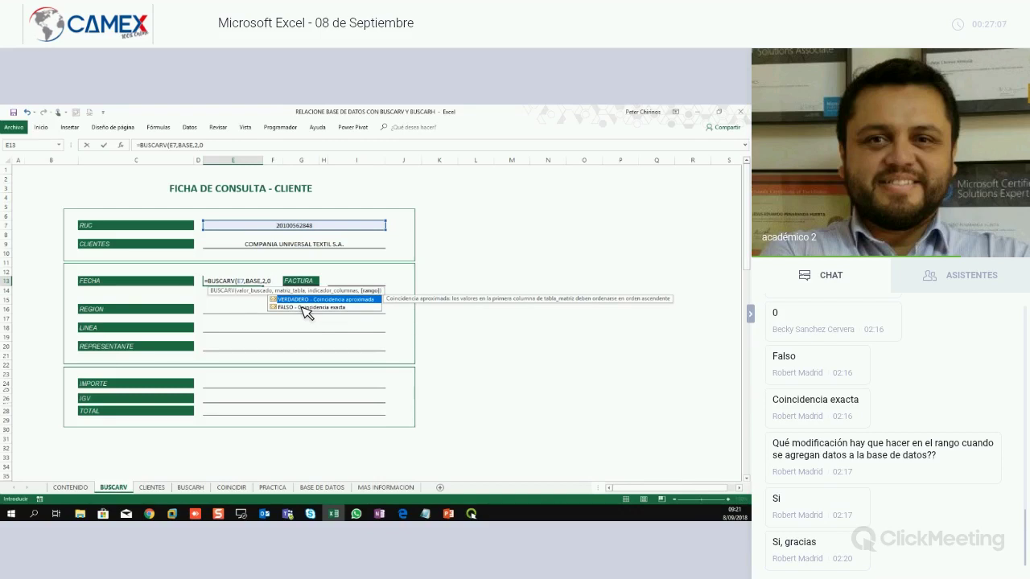
{"action": "key", "text": "Return"}
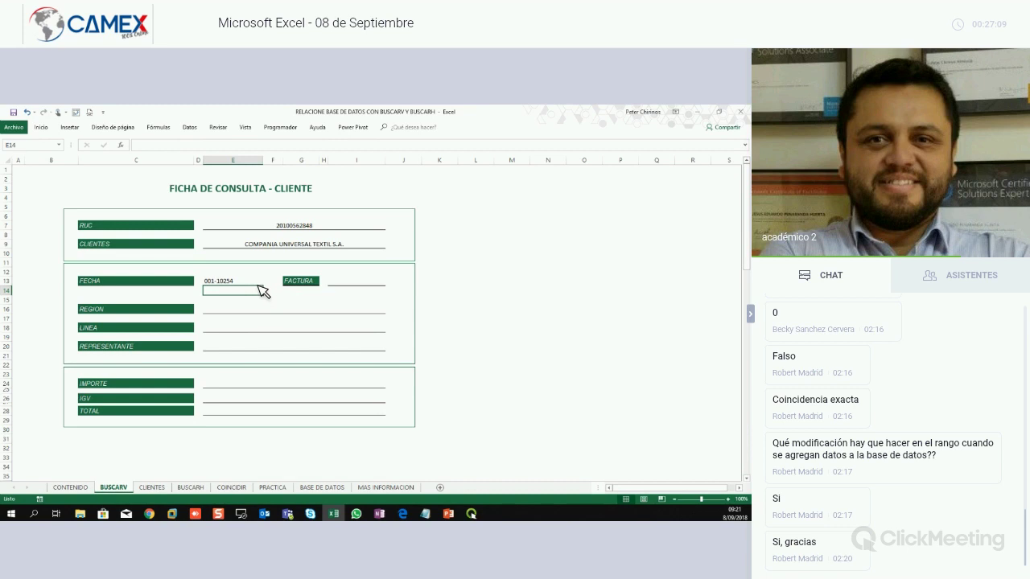
{"action": "left_click", "coordinate": [257, 282]}
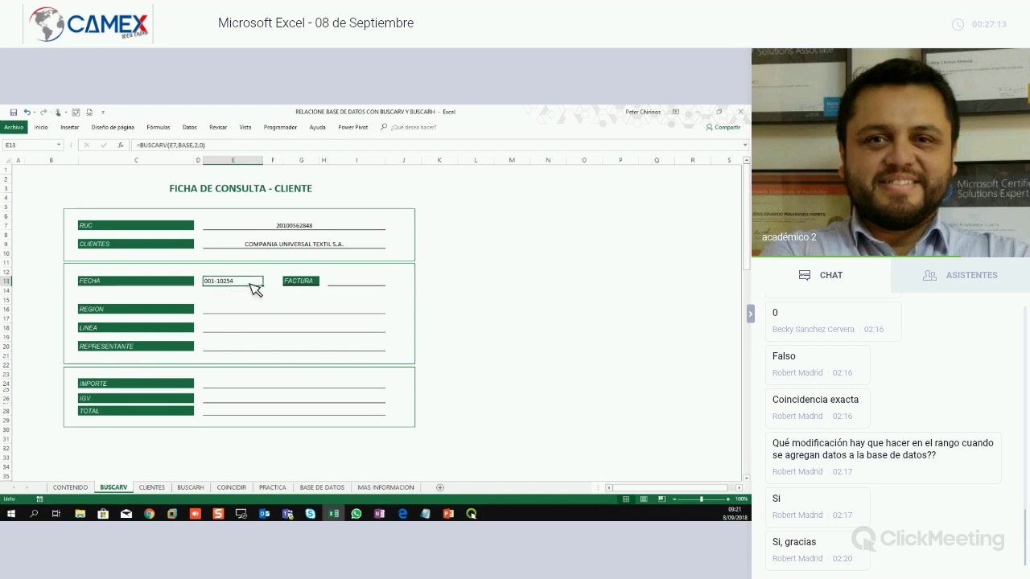
{"action": "left_click", "coordinate": [366, 282]}
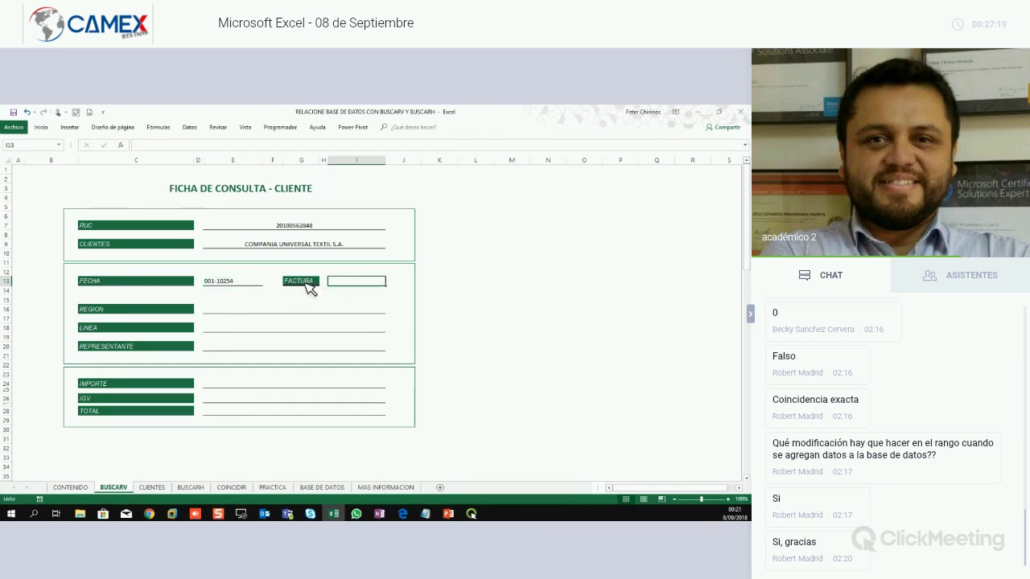
Compare the FECHA formula with the matching client's row on CLIENTES to locate the date column.
{"action": "left_click", "coordinate": [152, 488]}
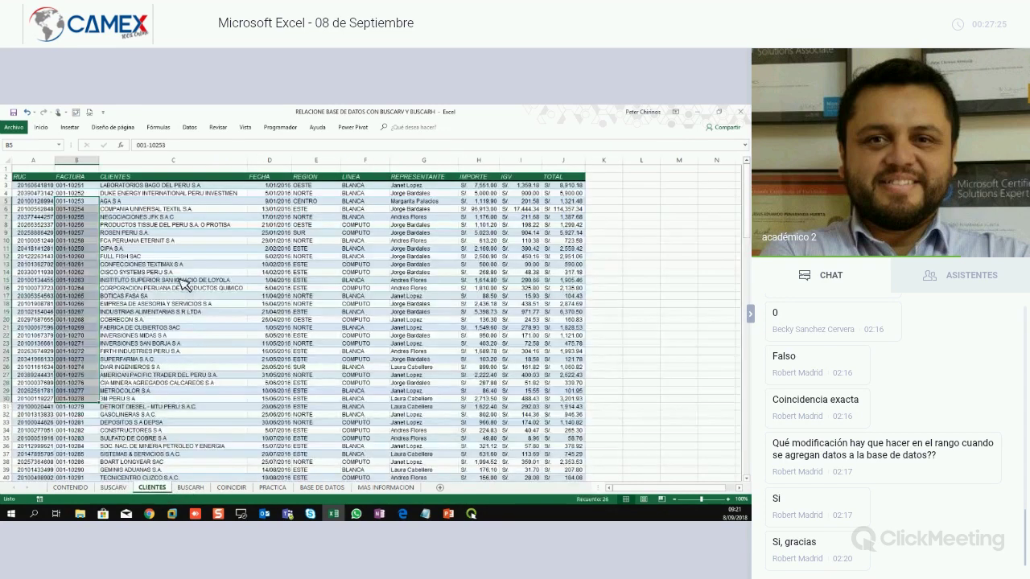
{"action": "left_click", "coordinate": [116, 488]}
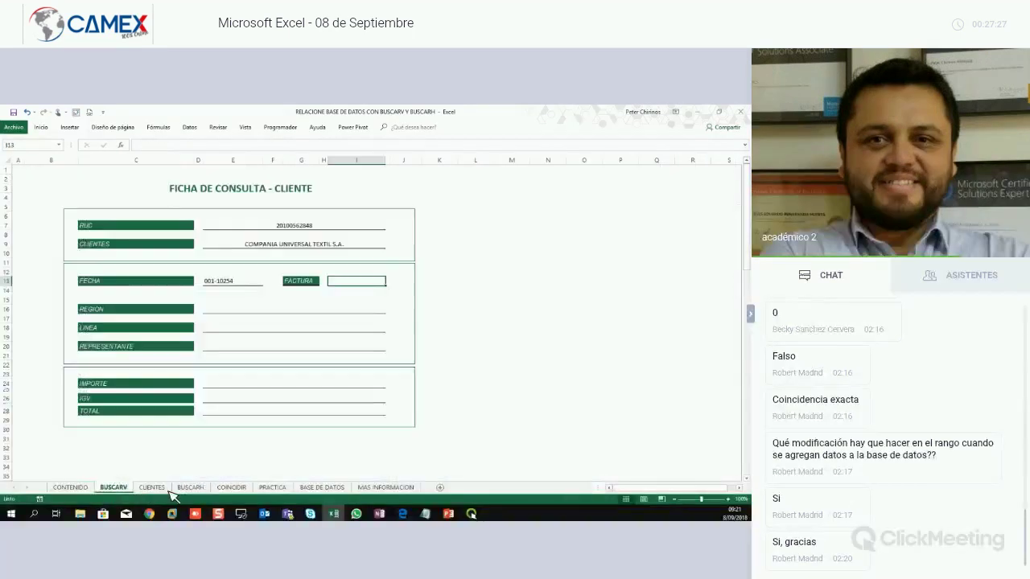
{"action": "left_click", "coordinate": [242, 283]}
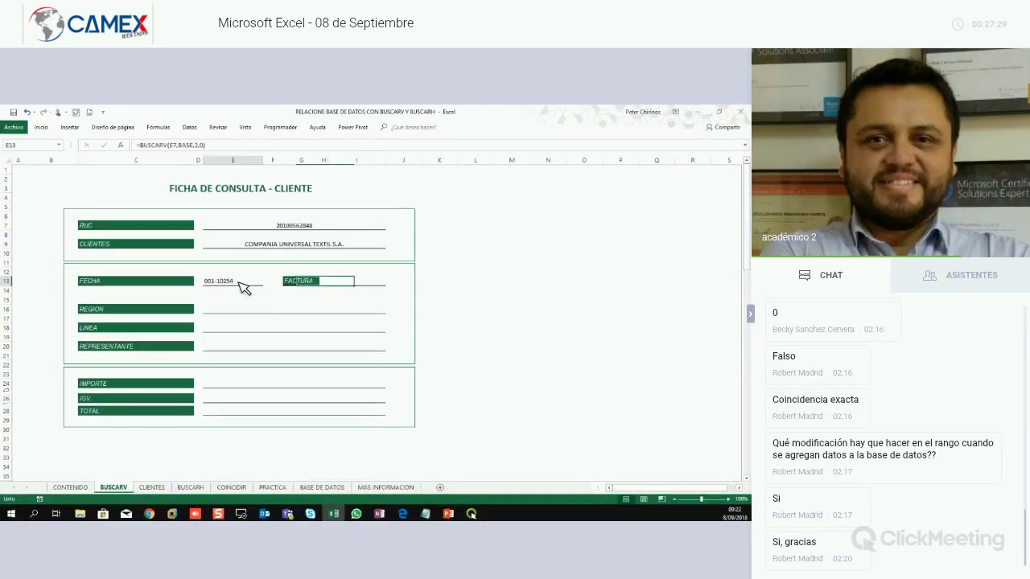
{"action": "left_click", "coordinate": [152, 487]}
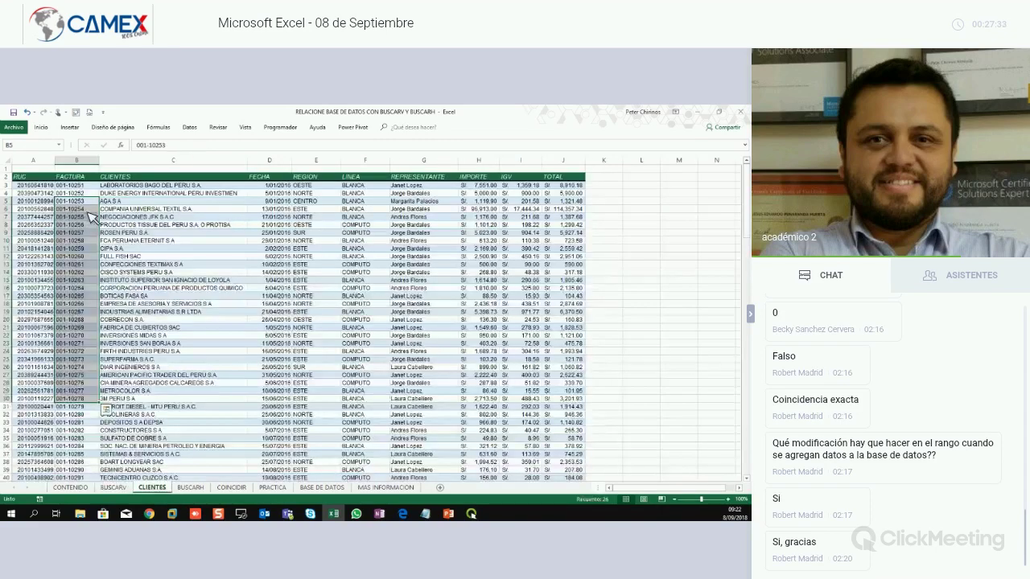
{"action": "left_click", "coordinate": [39, 218]}
{"action": "left_click", "coordinate": [233, 217]}
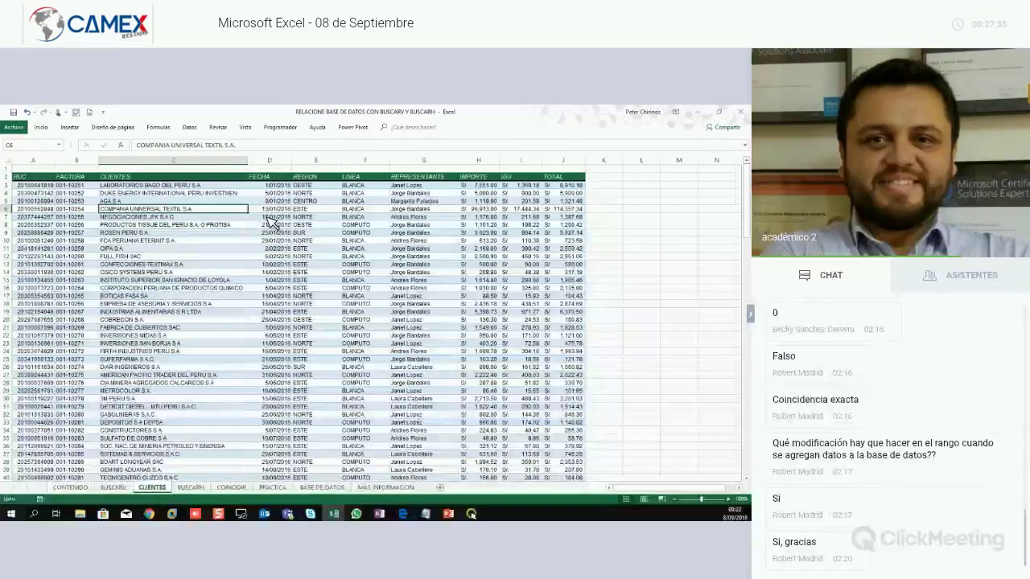
{"action": "left_click", "coordinate": [274, 217]}
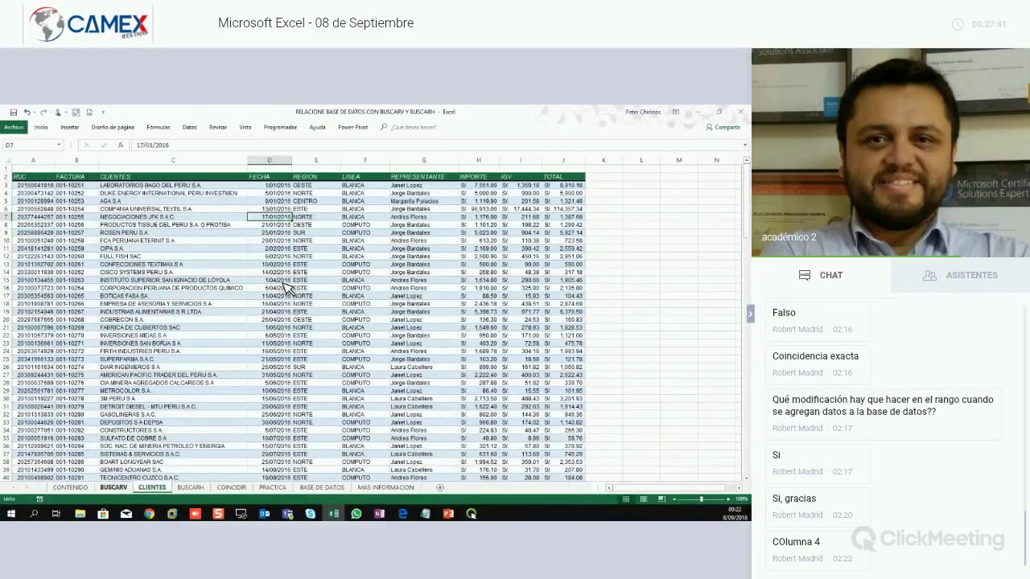
{"action": "key", "text": "ctrl+Page_Up"}
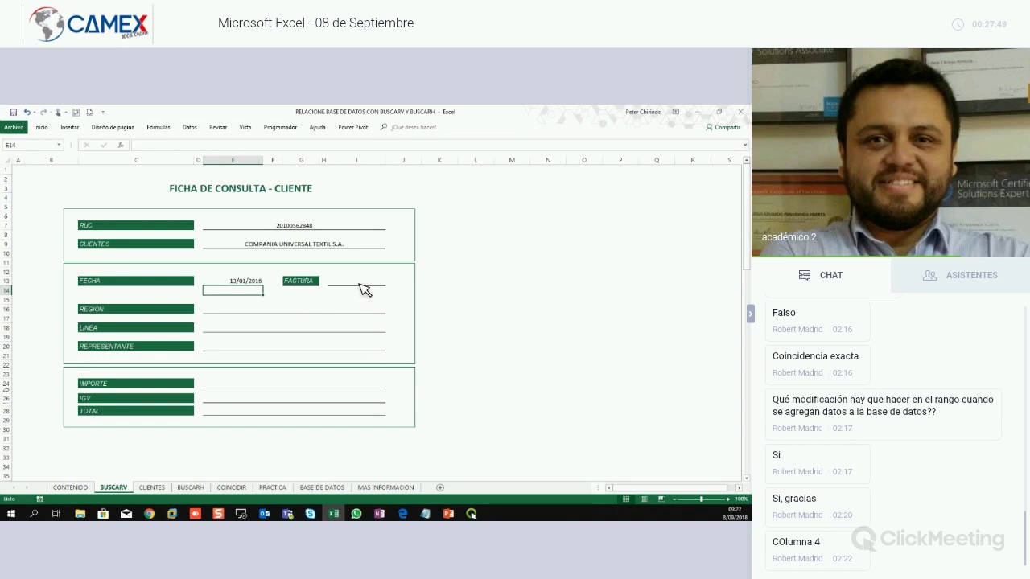
{"action": "left_click", "coordinate": [360, 283]}
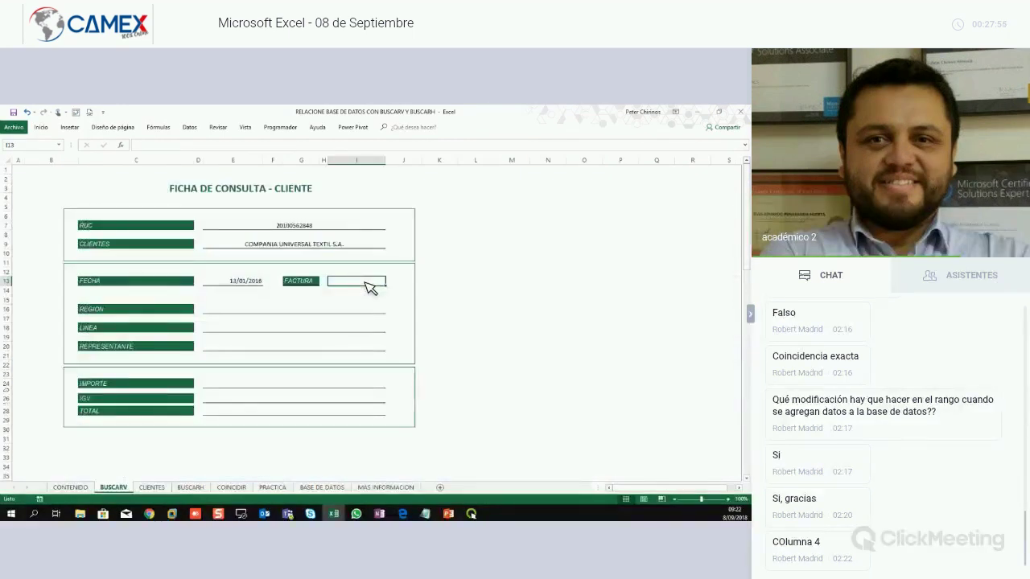
Enter =BUSCARV(E7,BASE,2,FALSO) in FACTURA cell I13 to return invoice 001-10254.
{"action": "type", "text": "=BUS"}
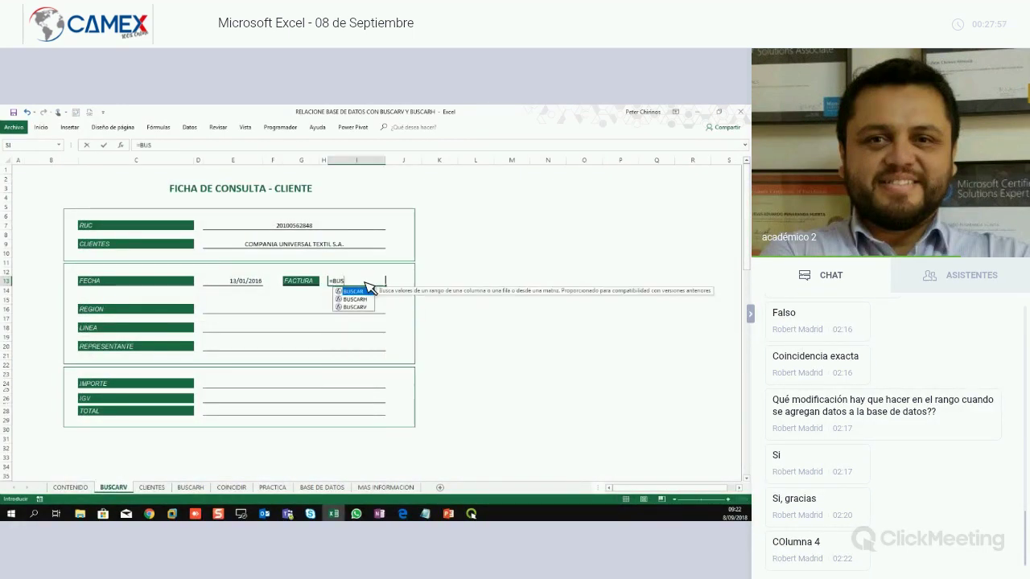
{"action": "type", "text": "CARV("}
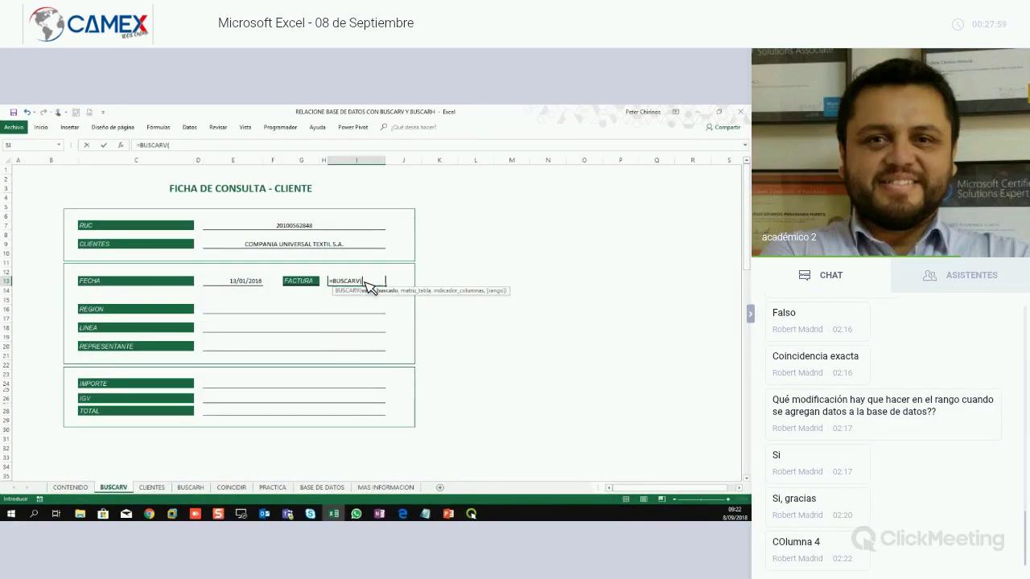
{"action": "left_click", "coordinate": [317, 229]}
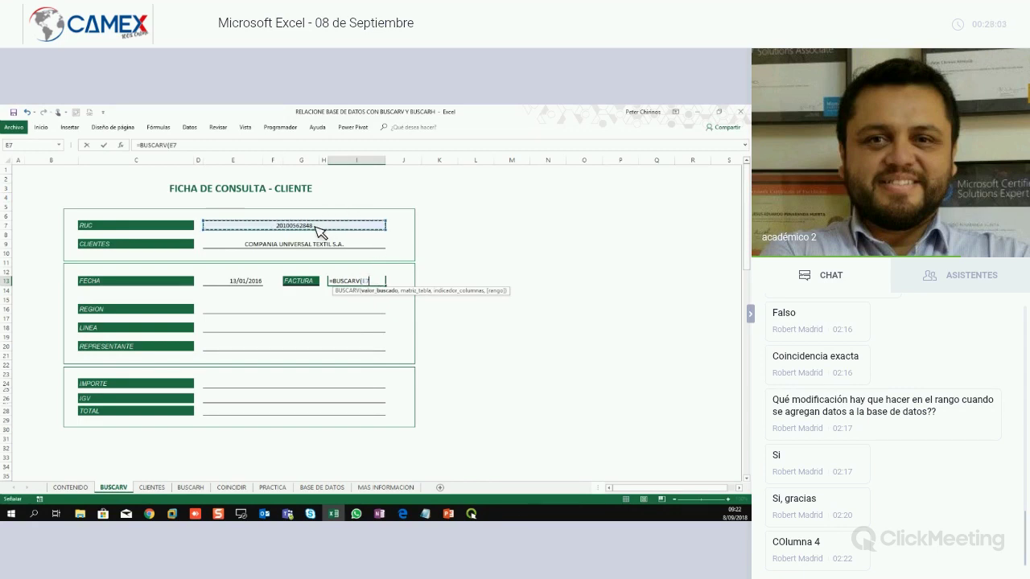
{"action": "type", "text": ","}
{"action": "key", "text": "F3"}
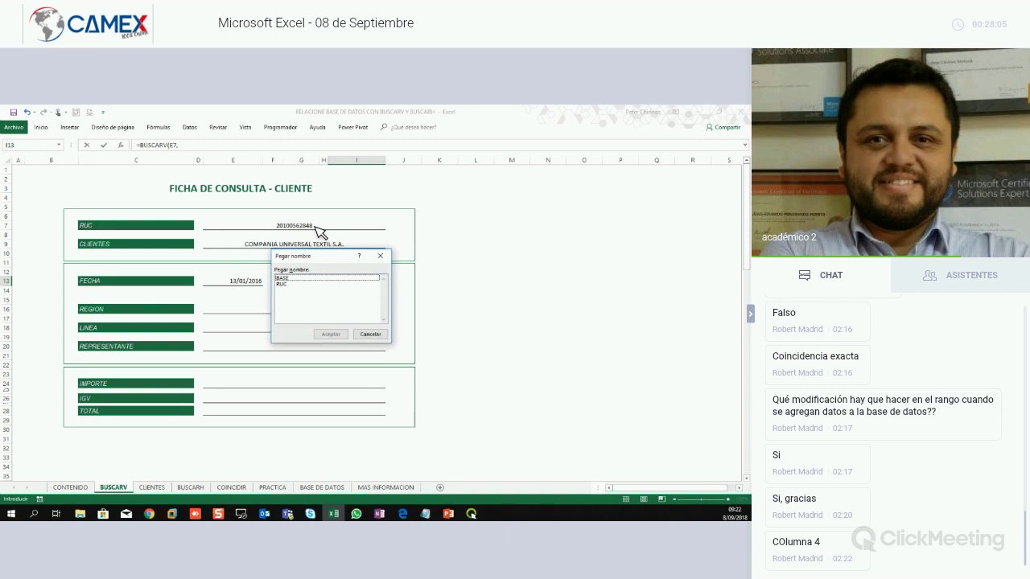
{"action": "left_click", "coordinate": [301, 277]}
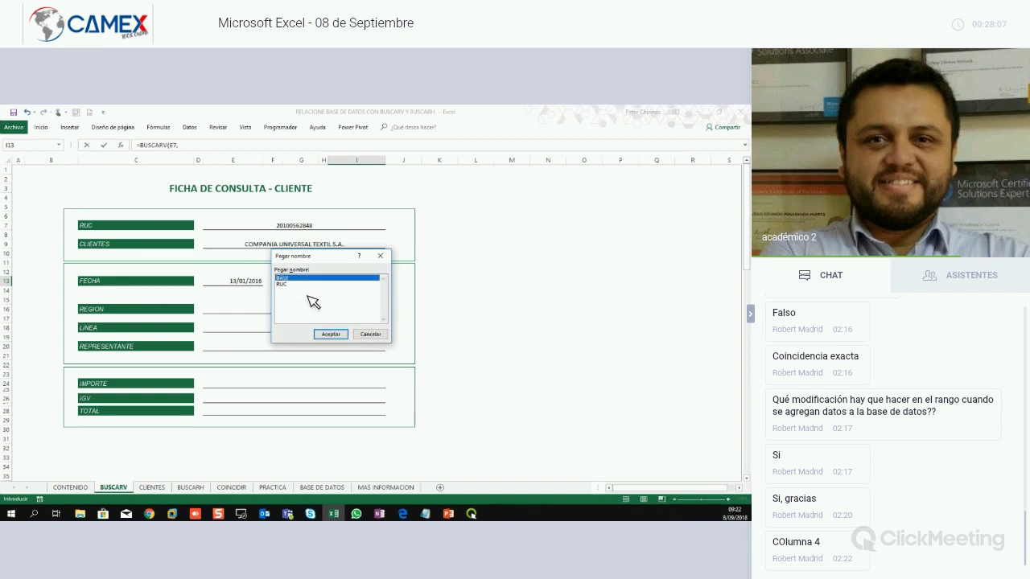
{"action": "left_click", "coordinate": [331, 335]}
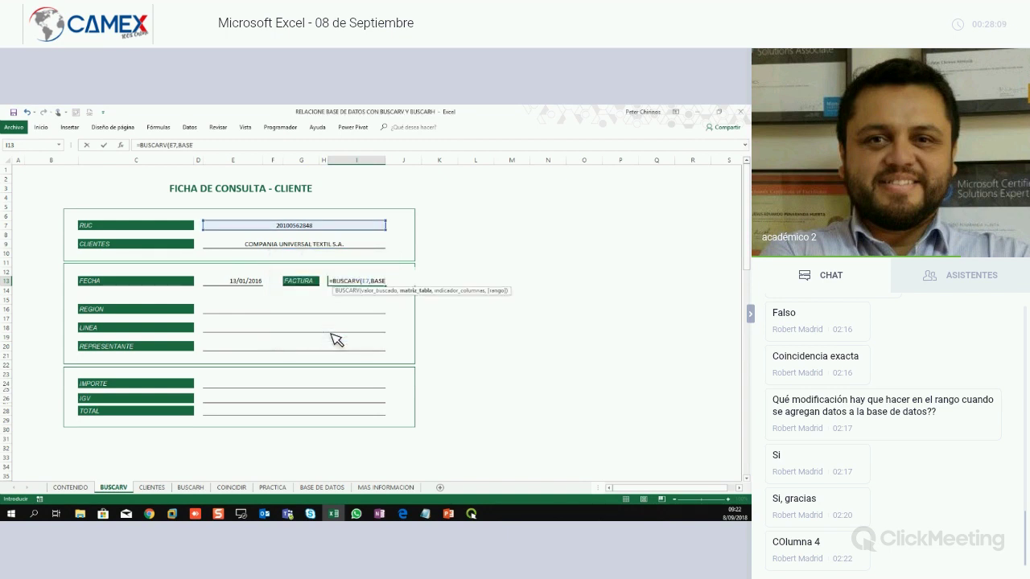
{"action": "type", "text": ",2"}
{"action": "type", "text": ",FAL"}
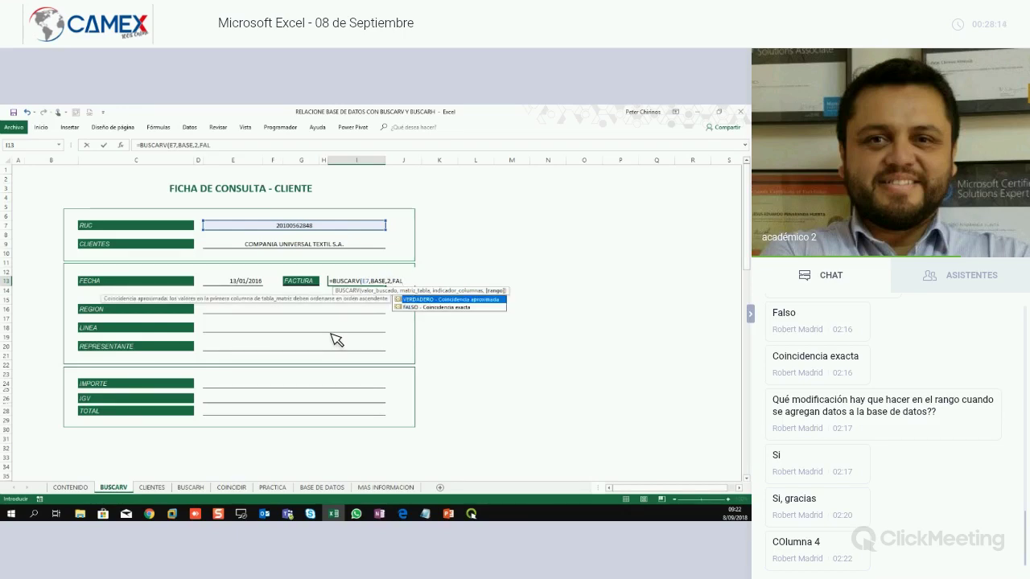
{"action": "key", "text": "Tab"}
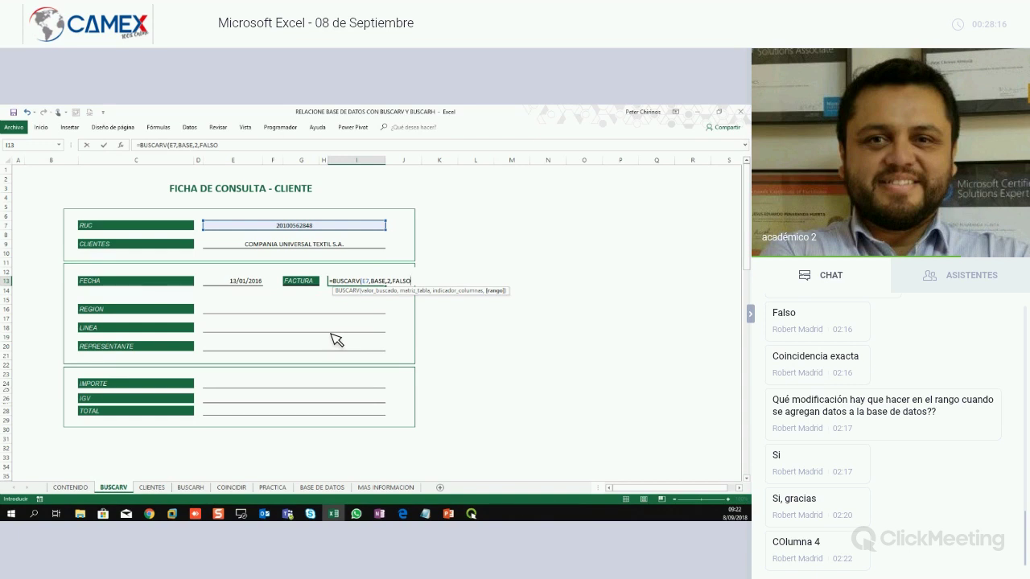
{"action": "key", "text": "Return"}
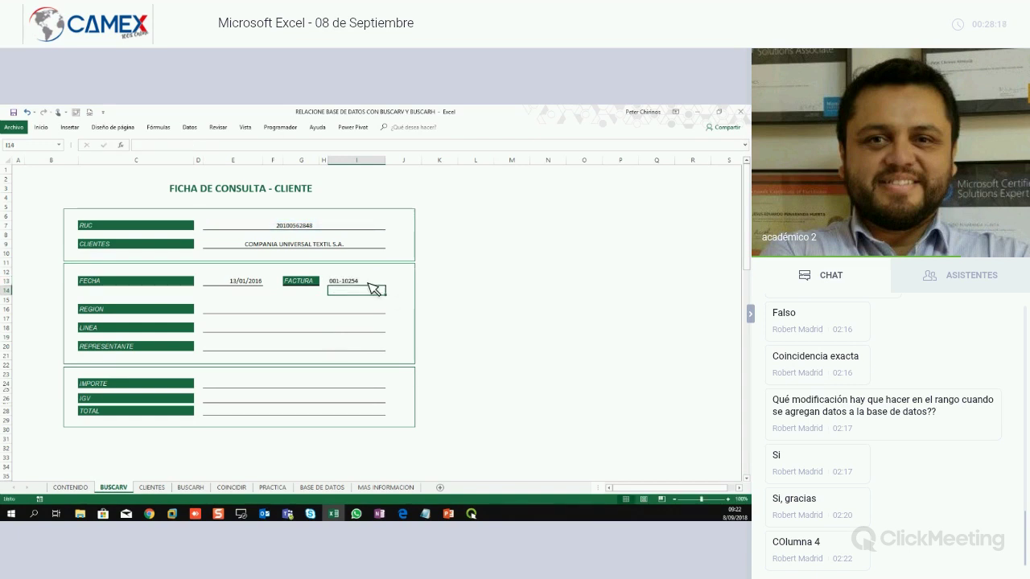
Review the FACTURA formula and compare it with the FACTURA column on the CLIENTES sheet.
{"action": "left_click", "coordinate": [370, 283]}
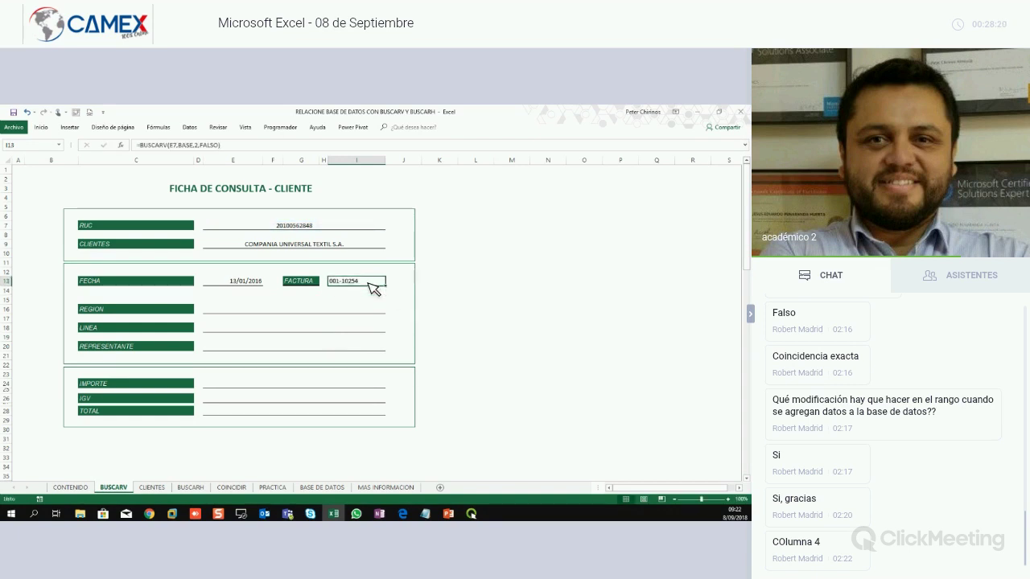
{"action": "double_click", "coordinate": [375, 286]}
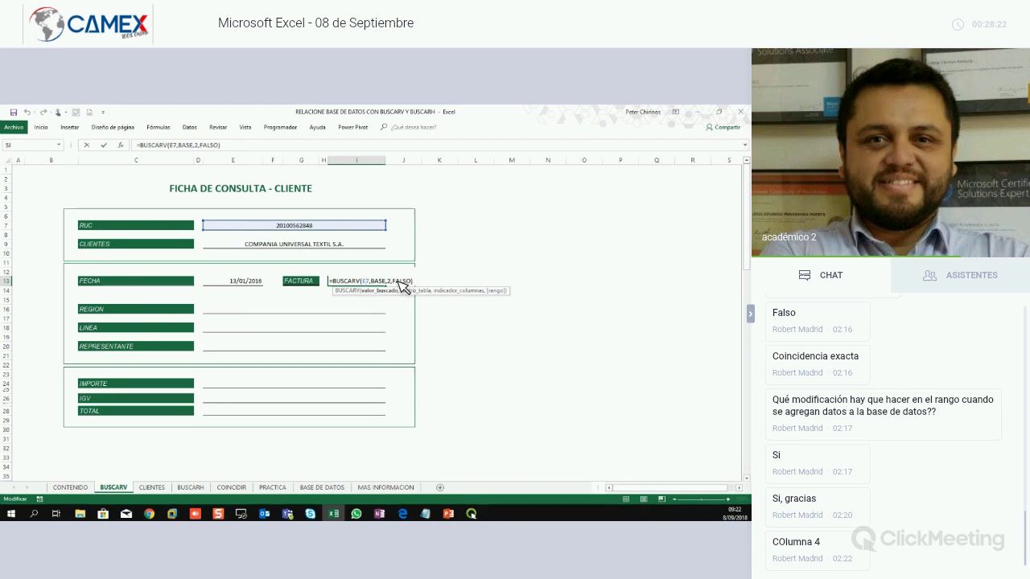
{"action": "key", "text": "Escape"}
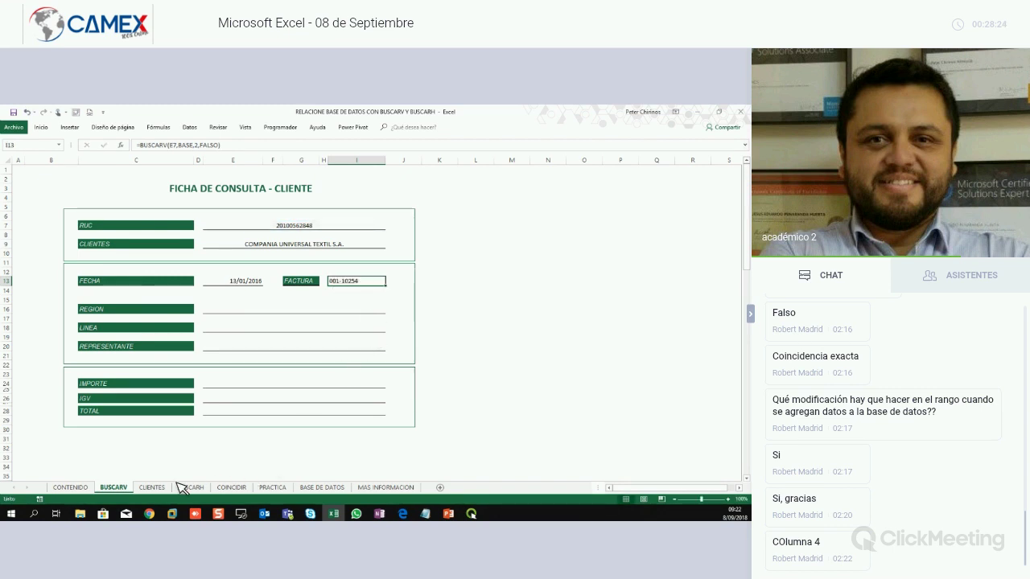
{"action": "left_click", "coordinate": [153, 487]}
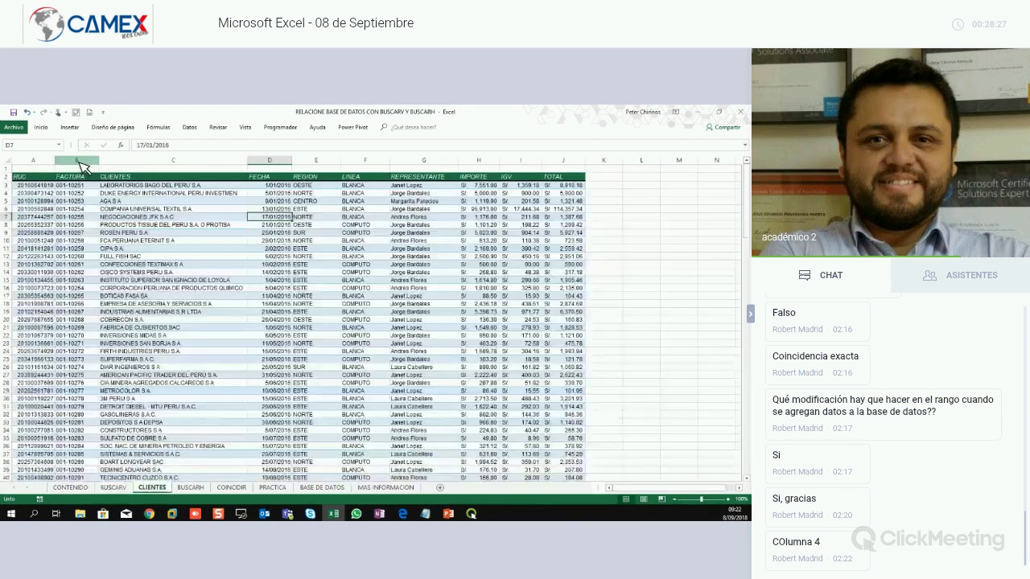
{"action": "left_click", "coordinate": [79, 163]}
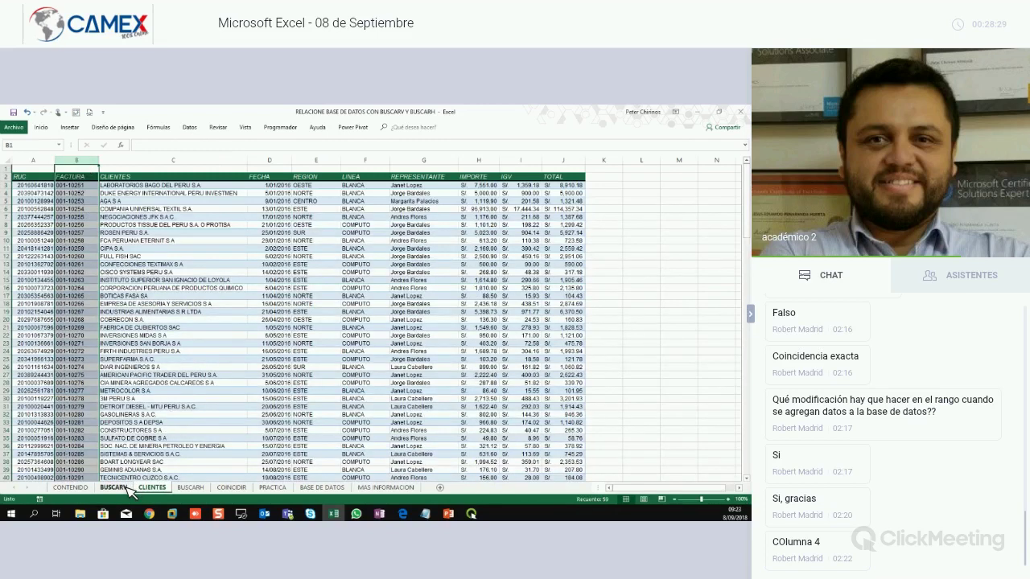
{"action": "left_click", "coordinate": [117, 487]}
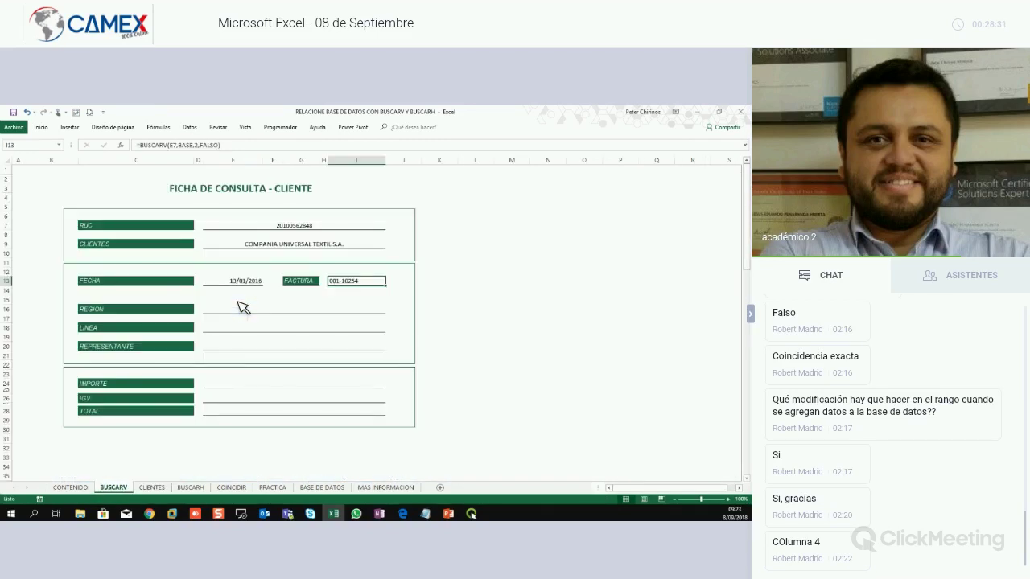
{"action": "left_click", "coordinate": [245, 311]}
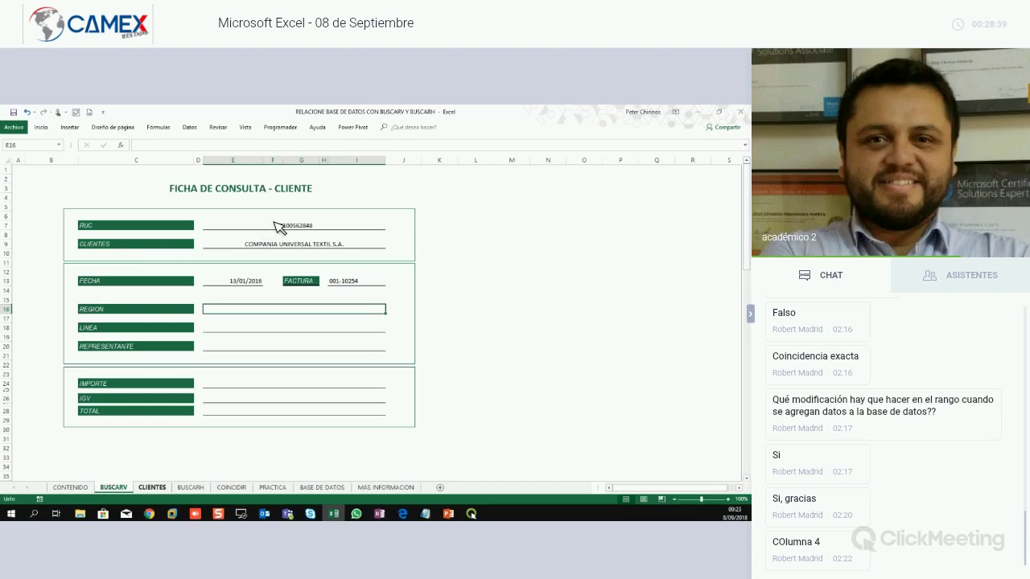
Check the REGION column's position in the CLIENTES data.
{"action": "key", "text": "ctrl+Page_Down"}
{"action": "left_click", "coordinate": [316, 161]}
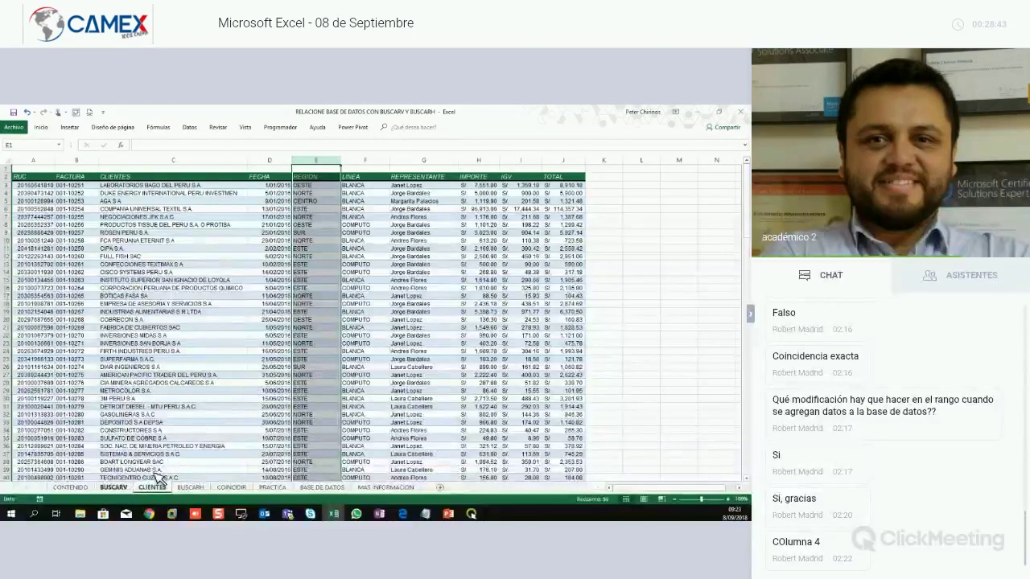
{"action": "left_click", "coordinate": [113, 488]}
Enter =BUSCARV(E7,BASE,5,0) in REGION cell E16, which returns ESTE.
{"action": "type", "text": "="}
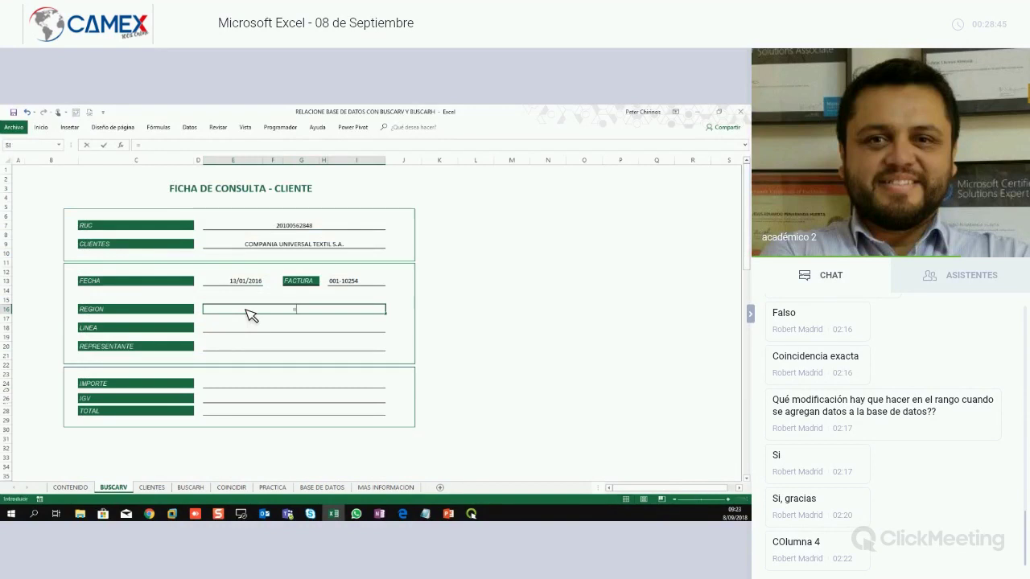
{"action": "type", "text": "B"}
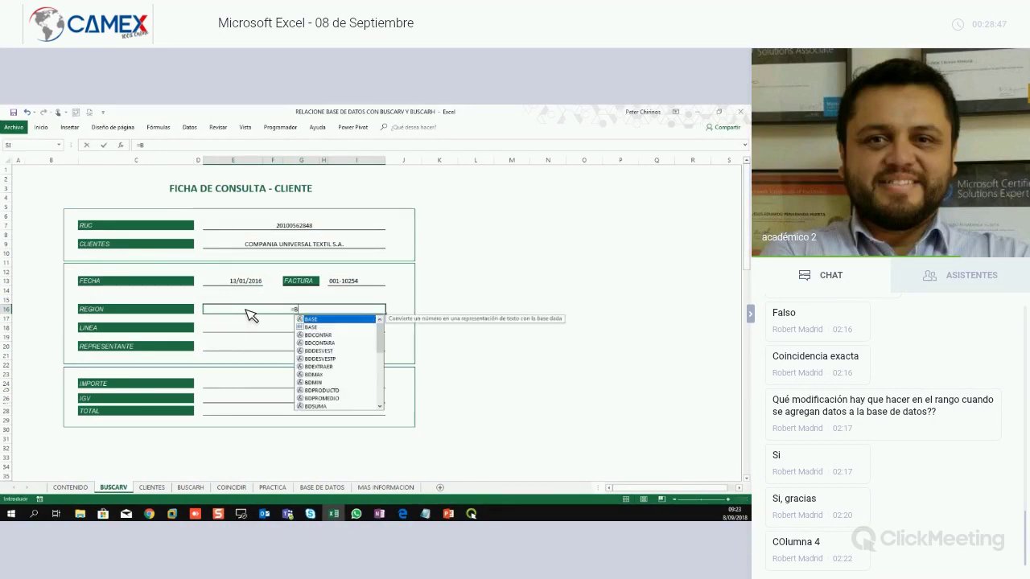
{"action": "type", "text": "US"}
{"action": "key", "text": "Down"}
{"action": "key", "text": "Down"}
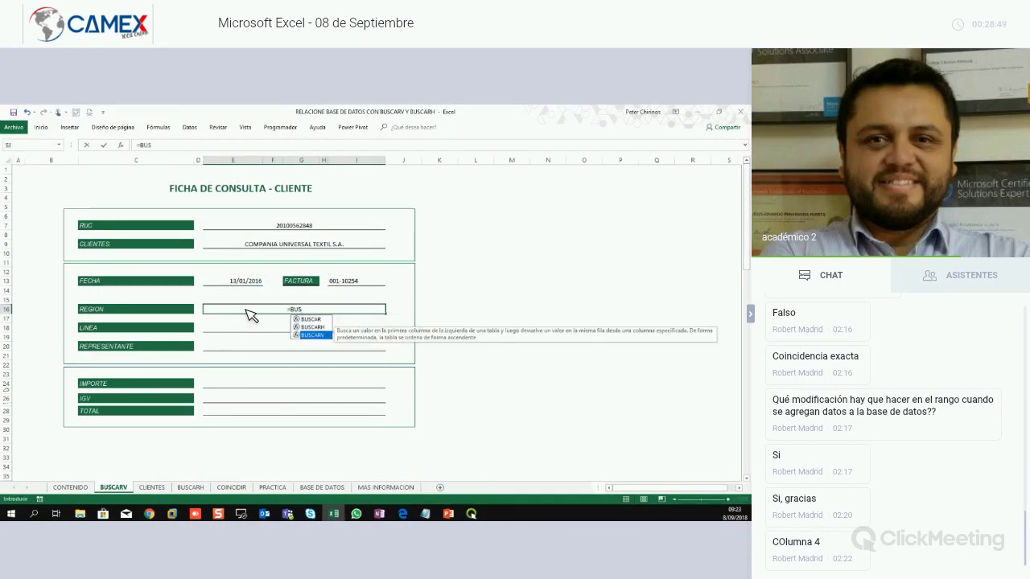
{"action": "key", "text": "Tab"}
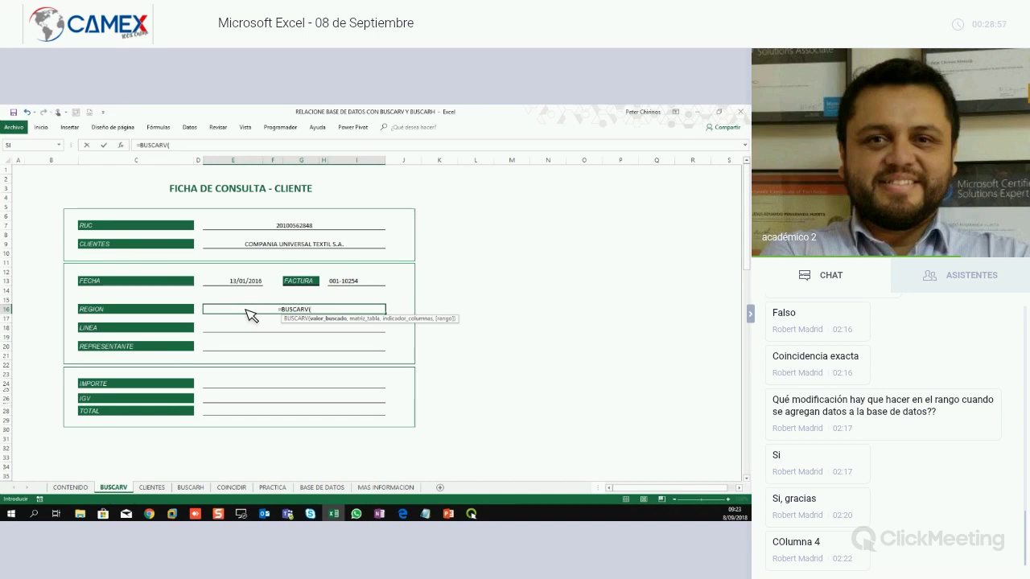
{"action": "left_click", "coordinate": [304, 230]}
{"action": "type", "text": ","}
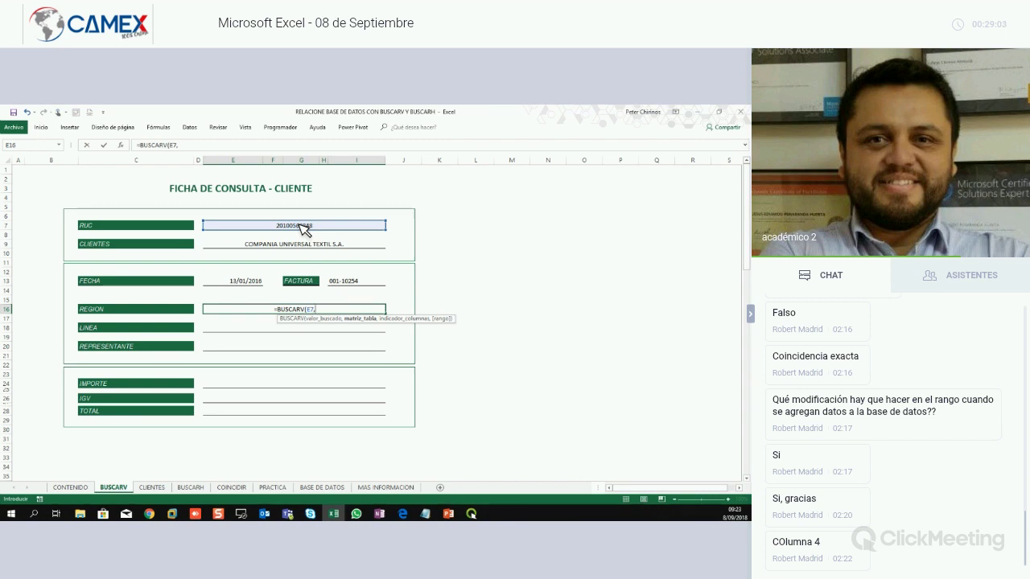
{"action": "key", "text": "F3"}
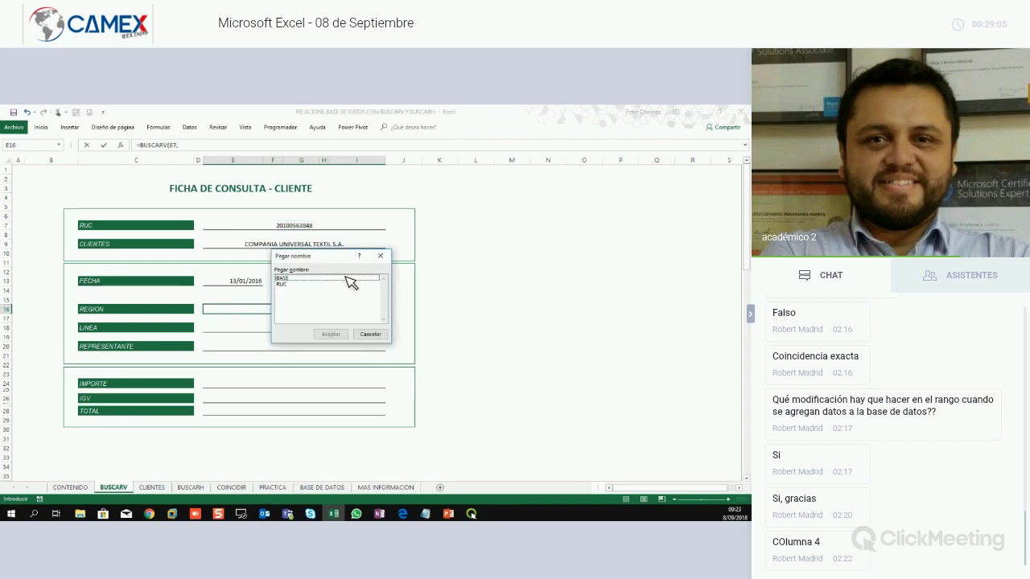
{"action": "left_click", "coordinate": [325, 279]}
{"action": "left_click", "coordinate": [331, 334]}
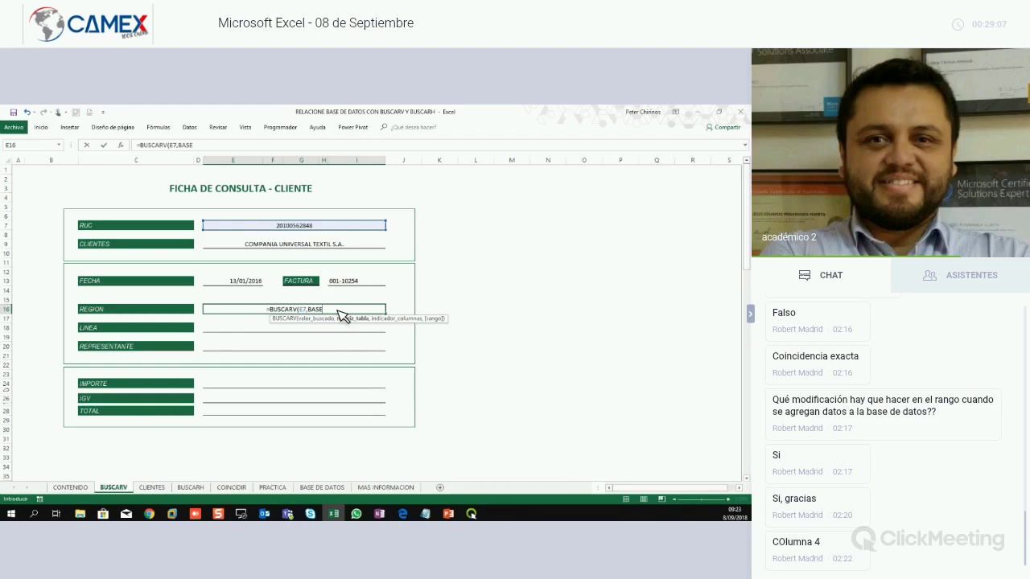
{"action": "type", "text": ",5,"}
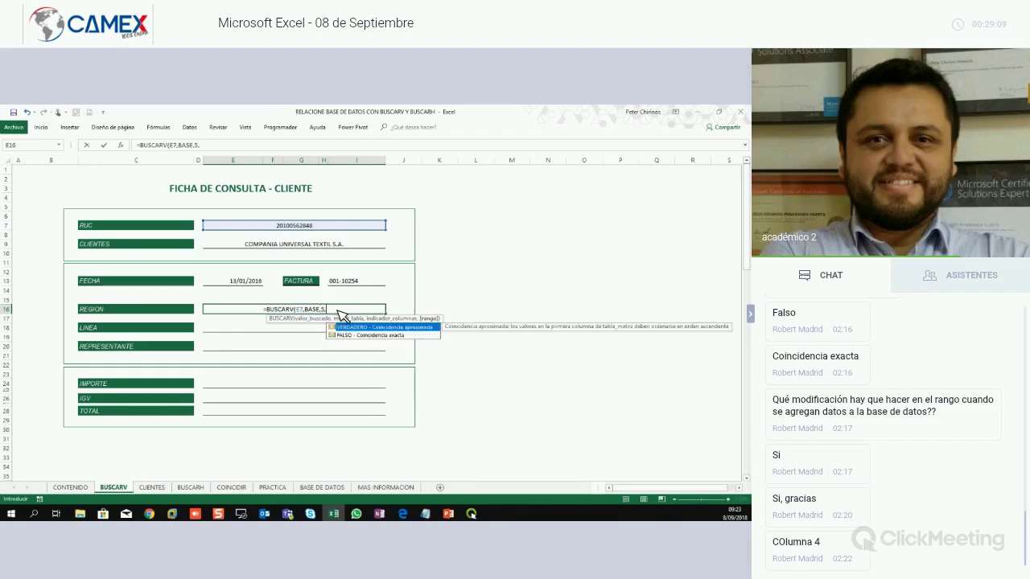
{"action": "type", "text": "0"}
{"action": "key", "text": "Return"}
Copy the REGION formula text and inspect a client row on the CLIENTES sheet.
{"action": "left_click", "coordinate": [339, 311]}
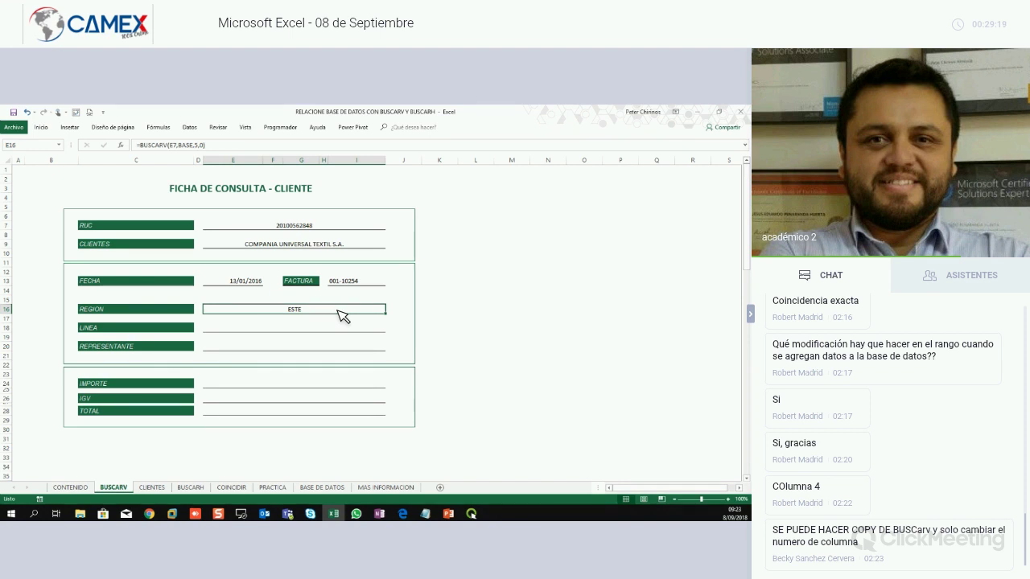
{"action": "double_click", "coordinate": [342, 315]}
{"action": "left_click_drag", "start_coordinate": [340, 315], "coordinate": [251, 317]}
{"action": "key", "text": "ctrl+c"}
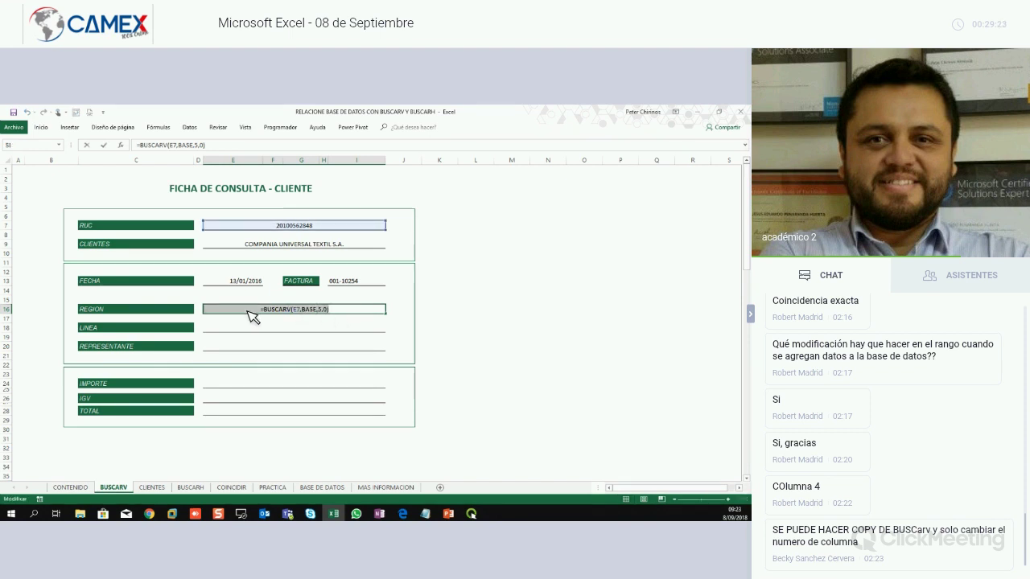
{"action": "key", "text": "Escape"}
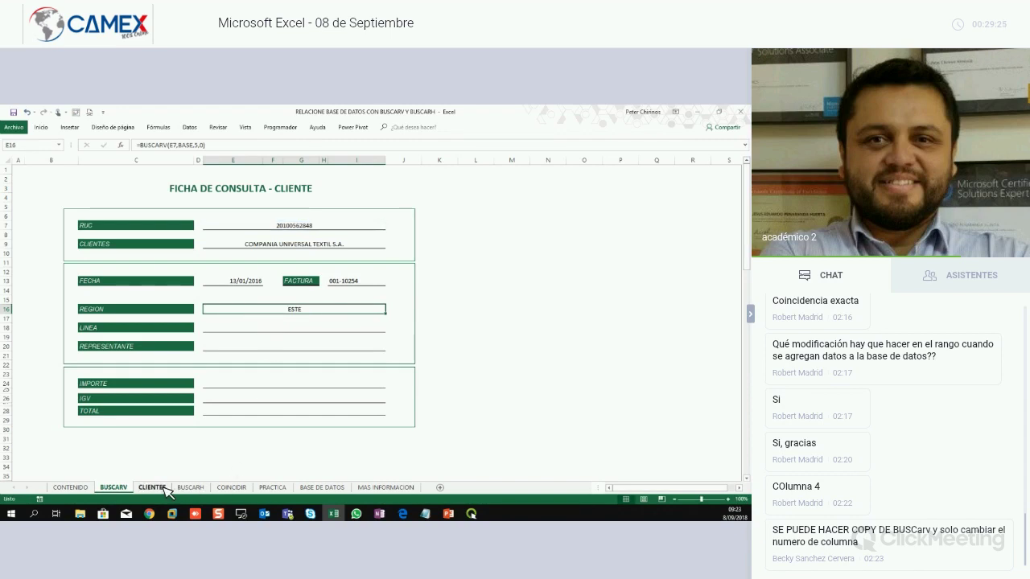
{"action": "left_click", "coordinate": [165, 488]}
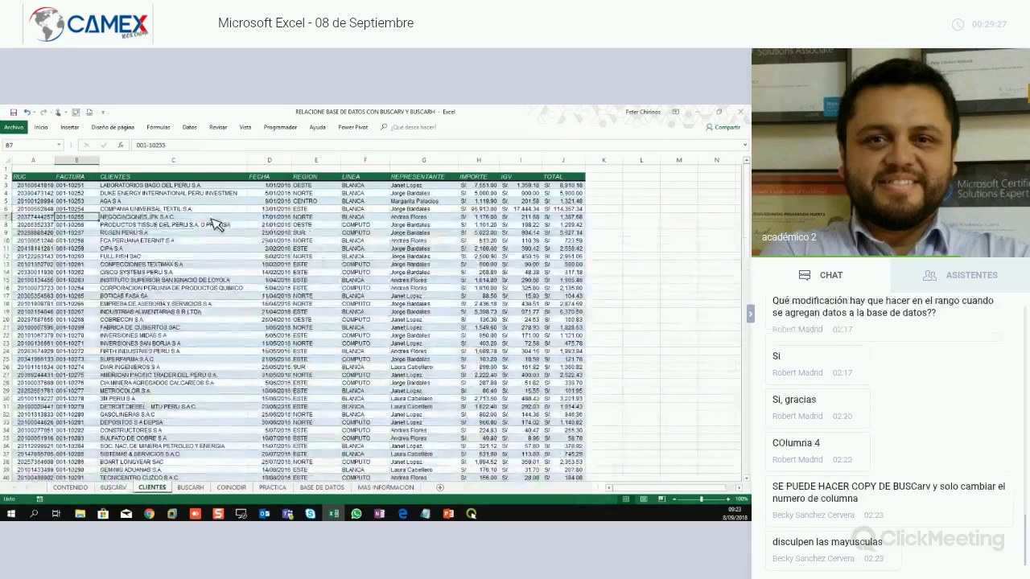
{"action": "left_click", "coordinate": [225, 218]}
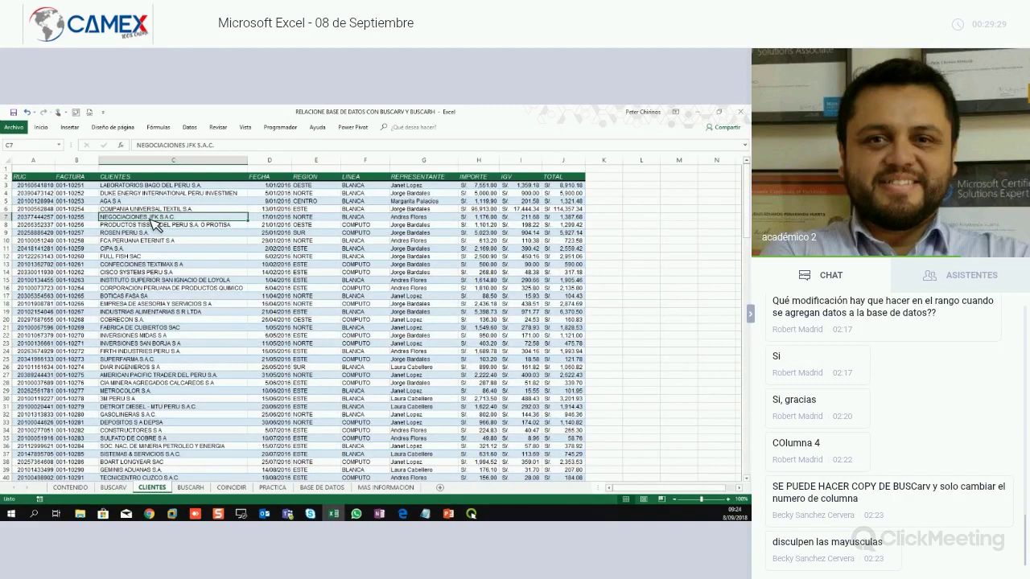
Put the lookup =BUSCARV(E7,BASE,6,0) in LINEA cell E18 so it shows BLANCA.
{"action": "left_click", "coordinate": [365, 225]}
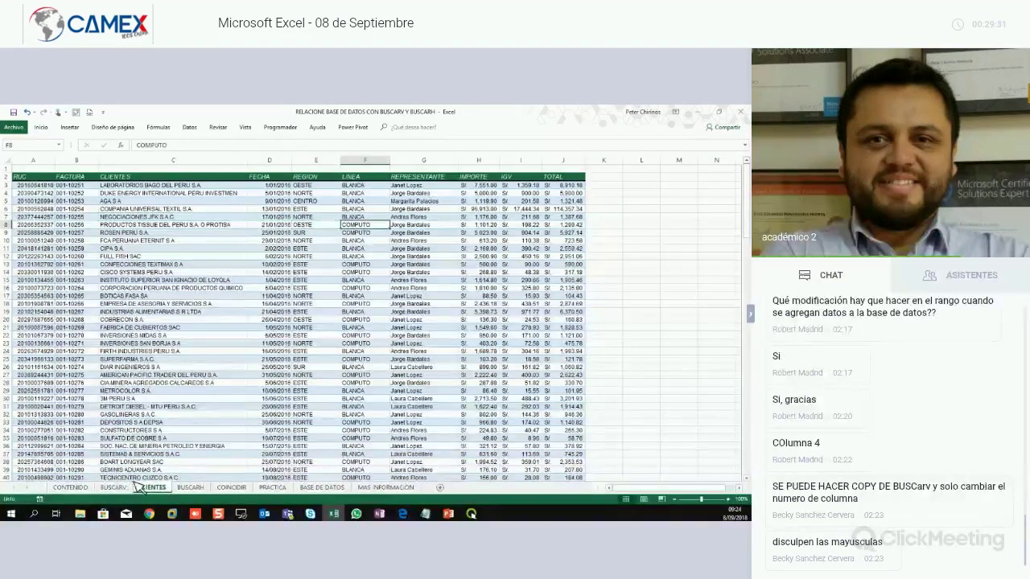
{"action": "left_click", "coordinate": [125, 488]}
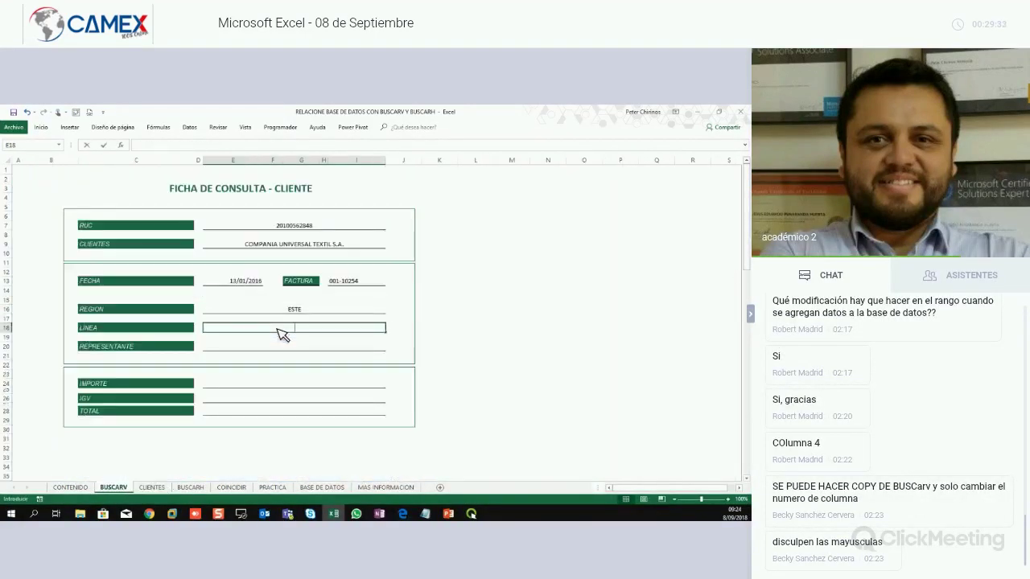
{"action": "double_click", "coordinate": [282, 334]}
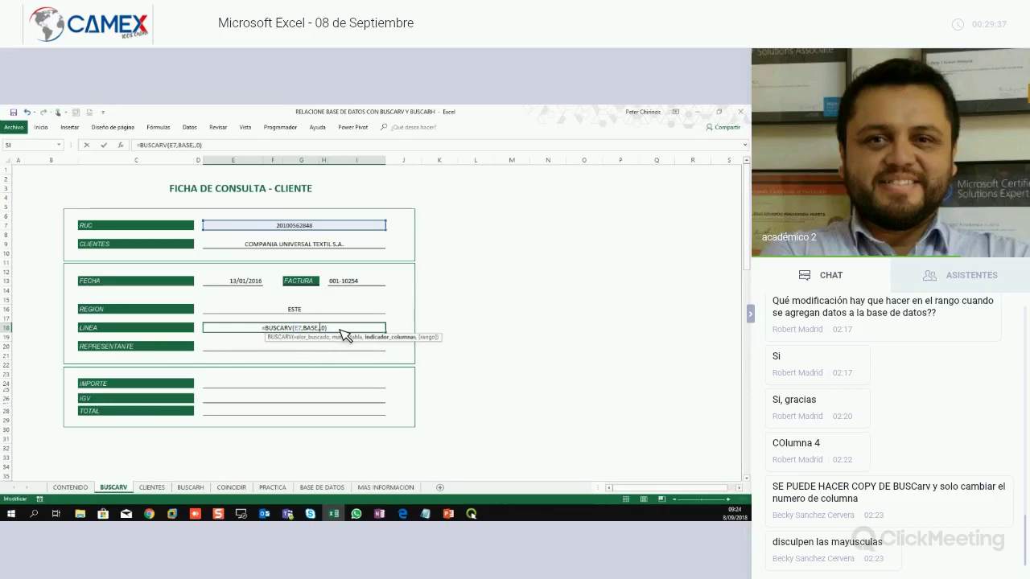
{"action": "key", "text": "Return"}
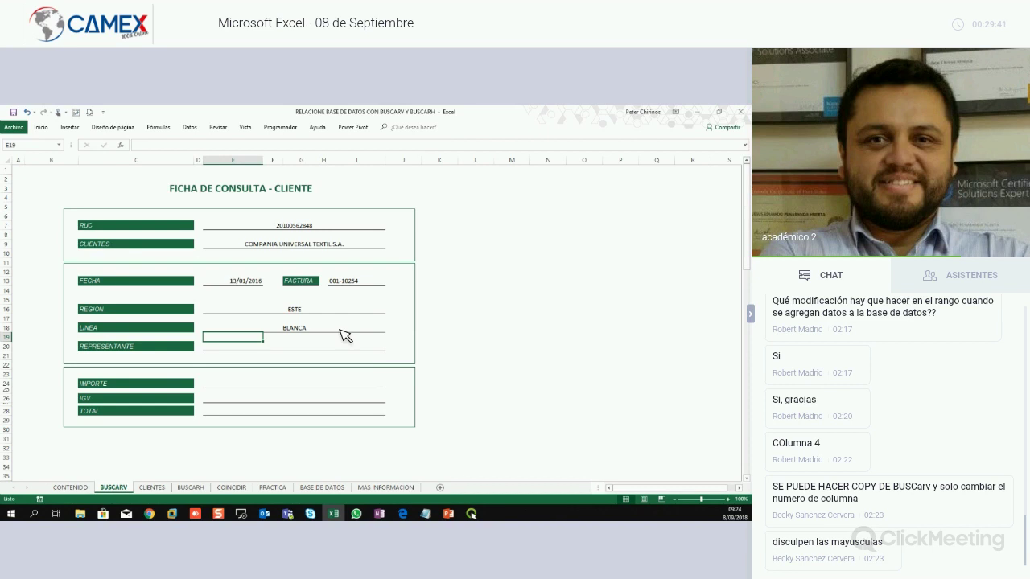
{"action": "left_click", "coordinate": [340, 330]}
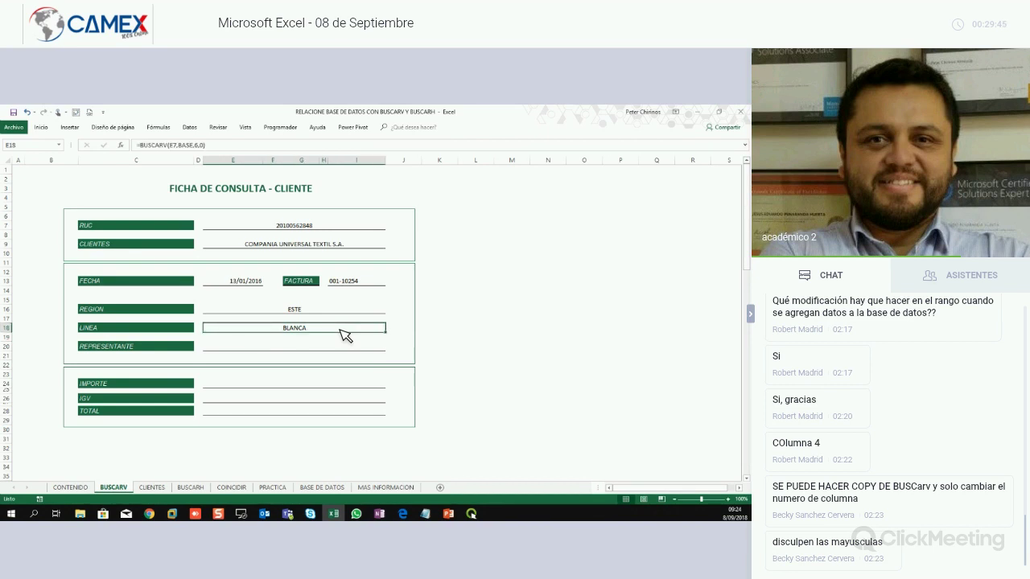
{"action": "left_click", "coordinate": [274, 346]}
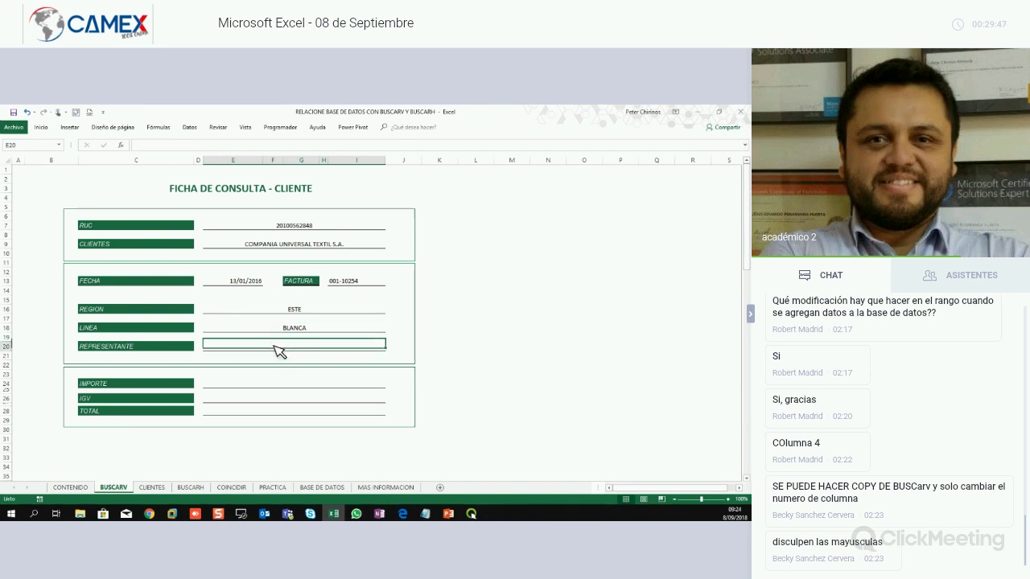
Check the REPRESENTANTE column's position in the CLIENTES data.
{"action": "left_click", "coordinate": [153, 488]}
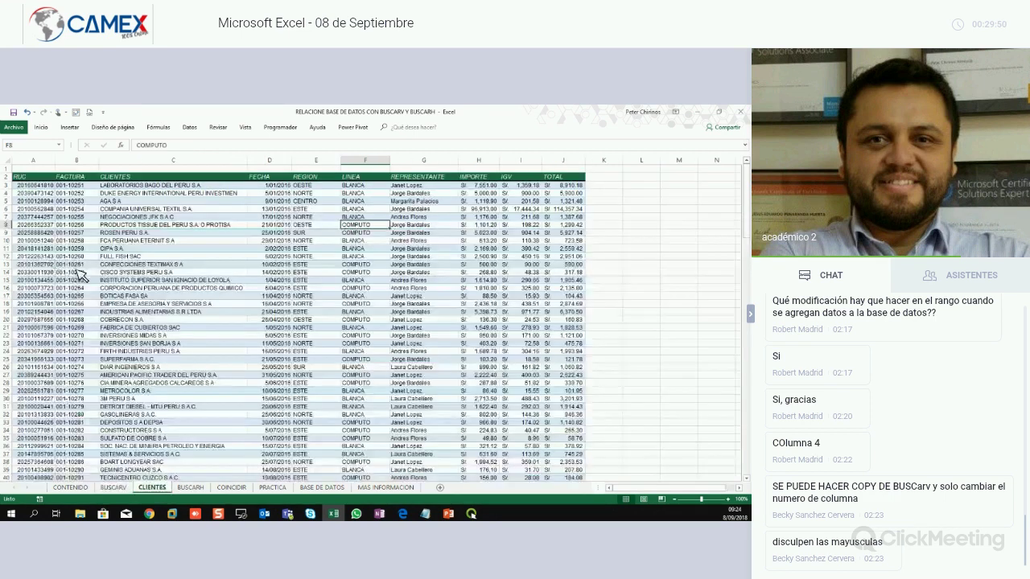
{"action": "left_click", "coordinate": [209, 272]}
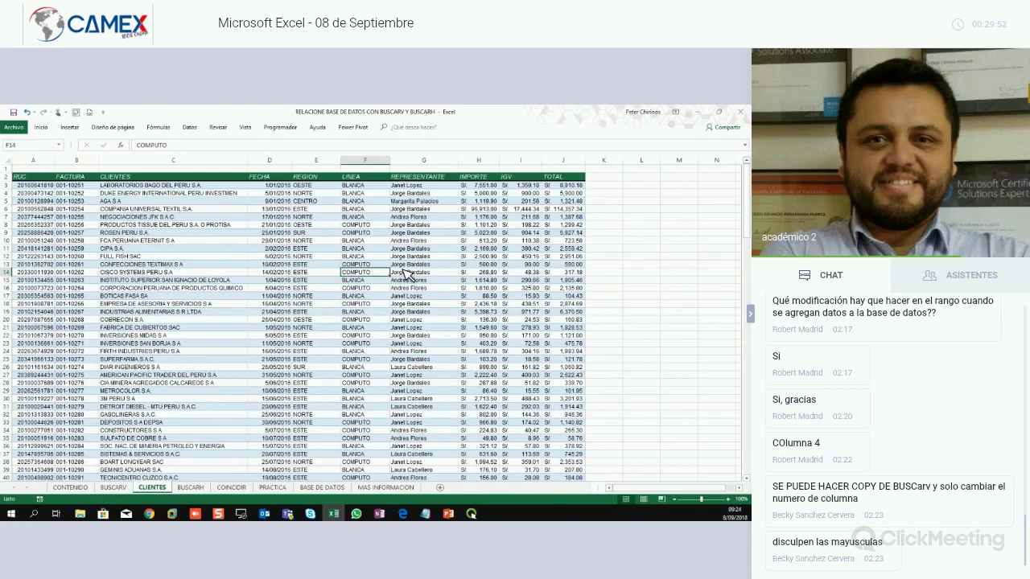
{"action": "left_click", "coordinate": [422, 264]}
{"action": "left_click", "coordinate": [114, 488]}
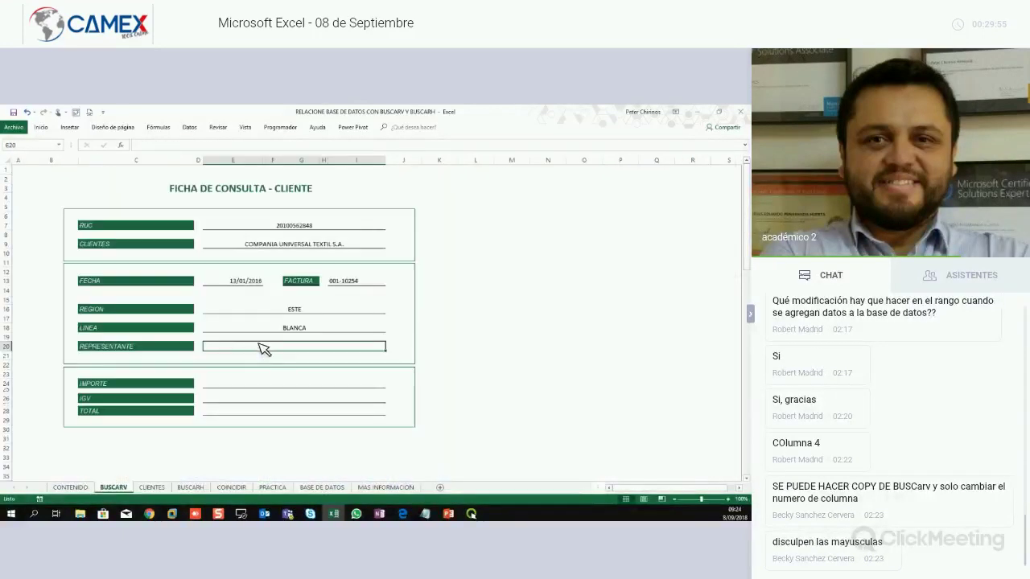
Paste the lookup into REPRESENTANTE cell E20 as =BUSCARV(E7,BASE,7,0), returning the representative's name.
{"action": "type", "text": "="}
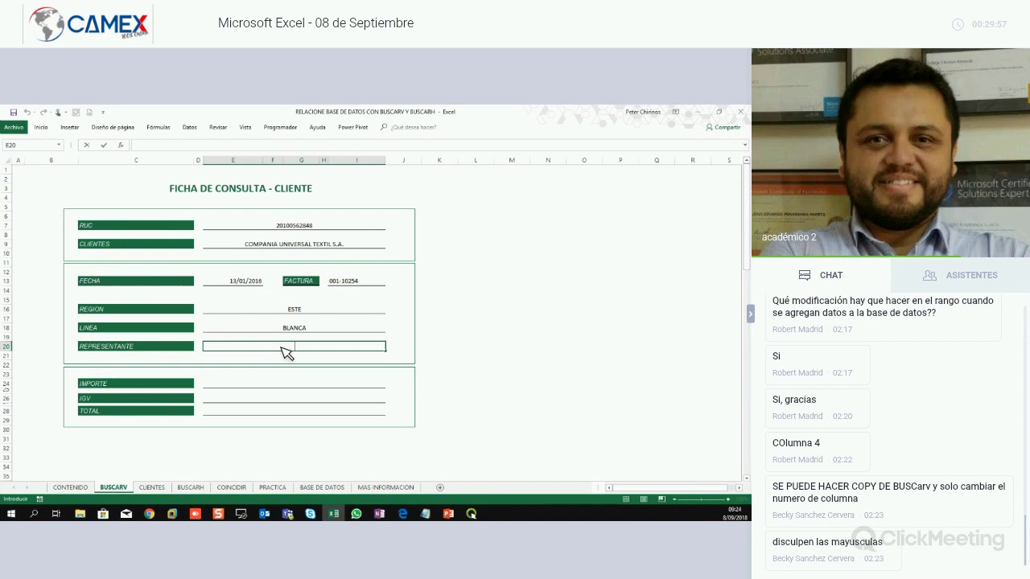
{"action": "key", "text": "ctrl+v"}
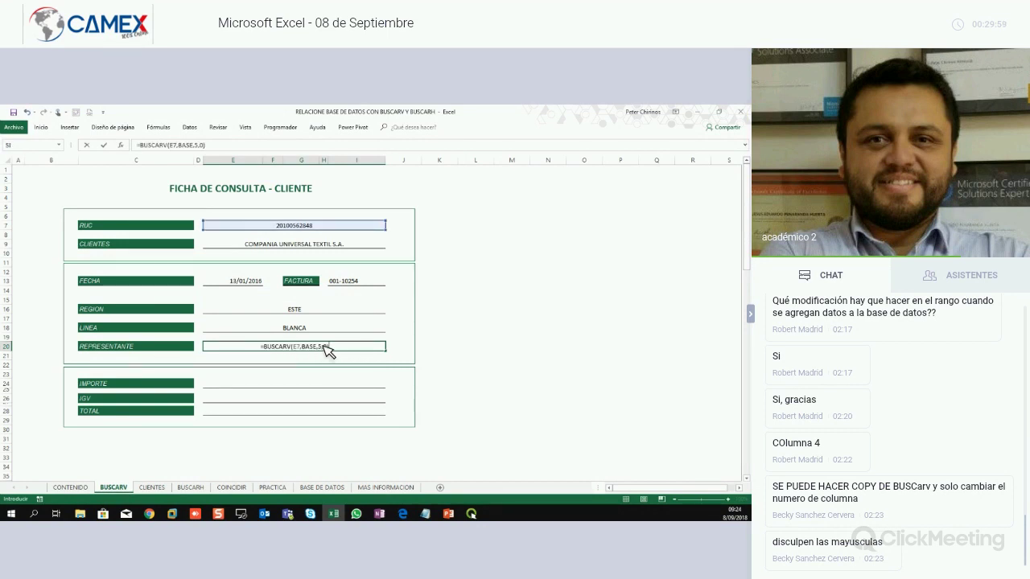
{"action": "left_click", "coordinate": [325, 346]}
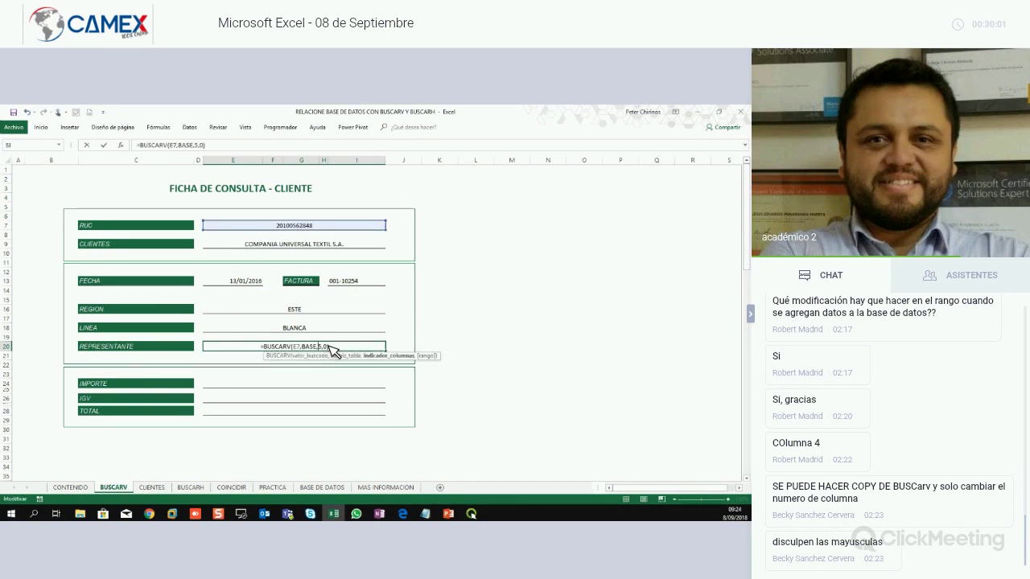
{"action": "key", "text": "Return"}
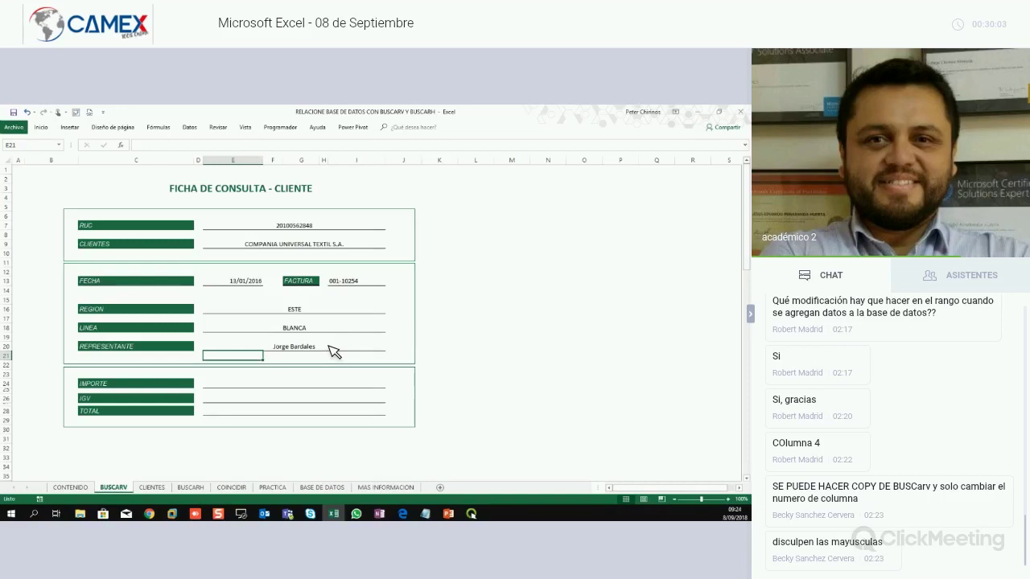
{"action": "double_click", "coordinate": [330, 347]}
{"action": "key", "text": "BackSpace"}
{"action": "type", "text": "7,BASE,7,0)"}
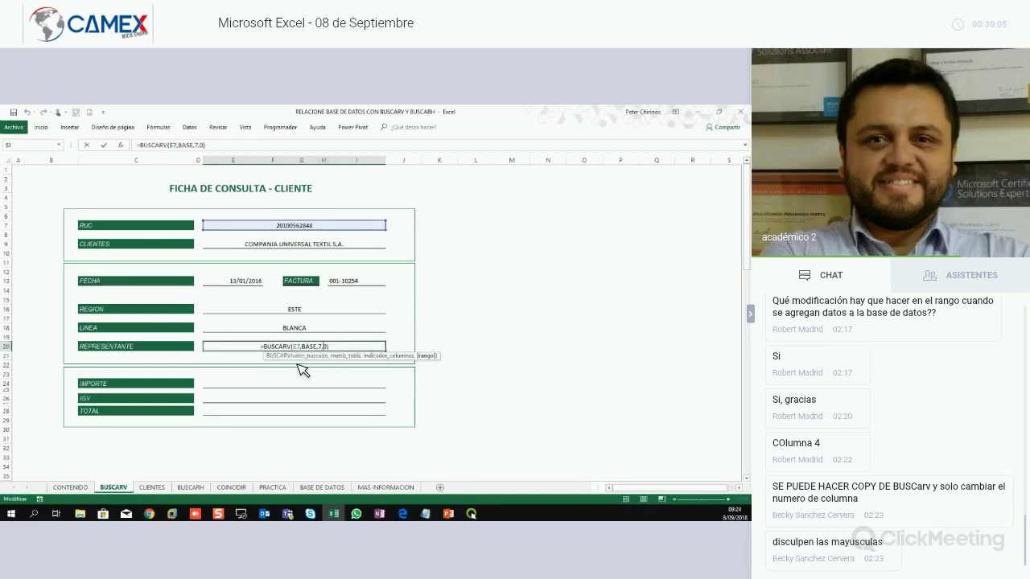
{"action": "left_click_drag", "start_coordinate": [372, 322], "coordinate": [441, 248]}
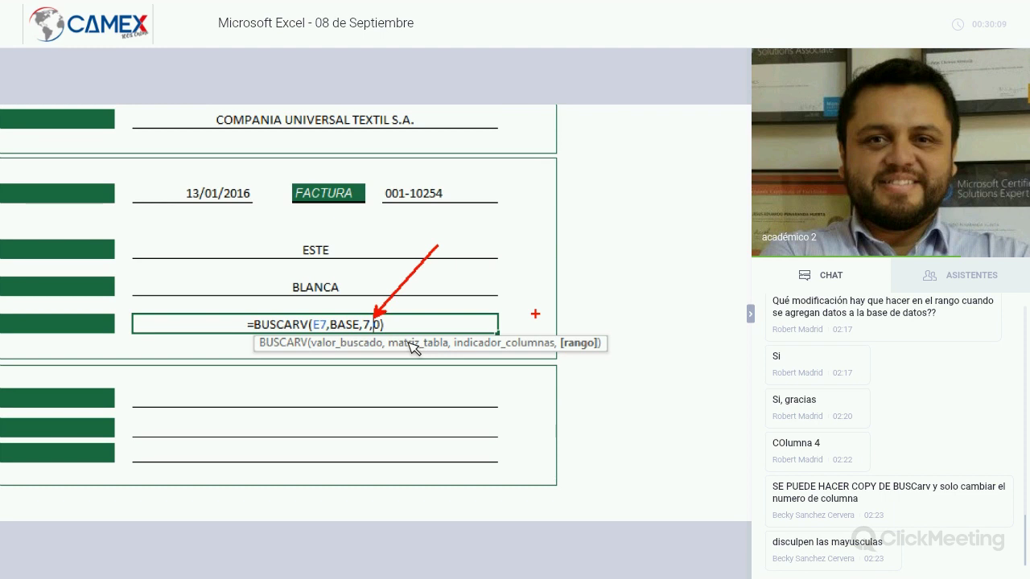
{"action": "key", "text": "ctrl+Return"}
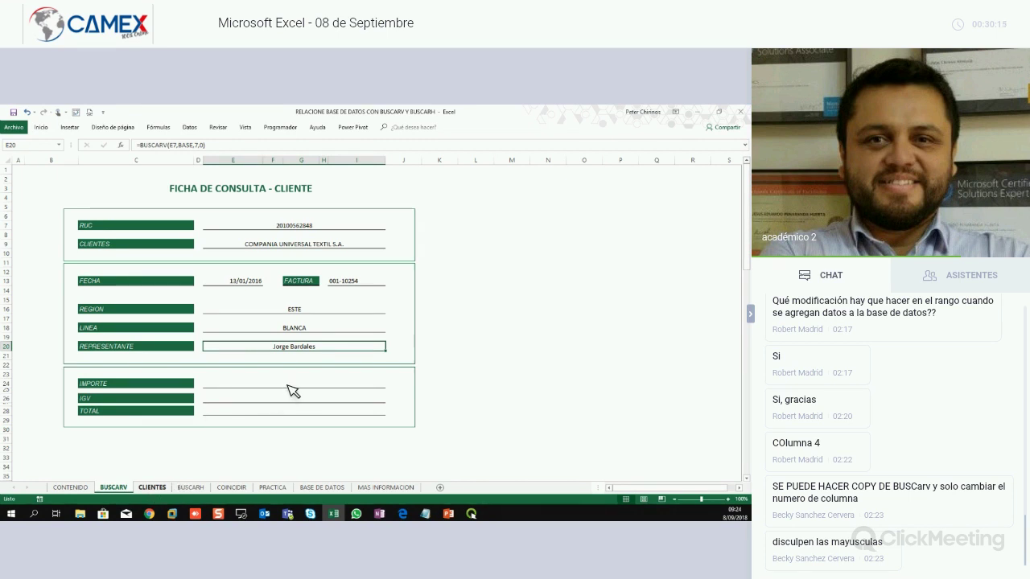
{"action": "key", "text": "ctrl+Page_Down"}
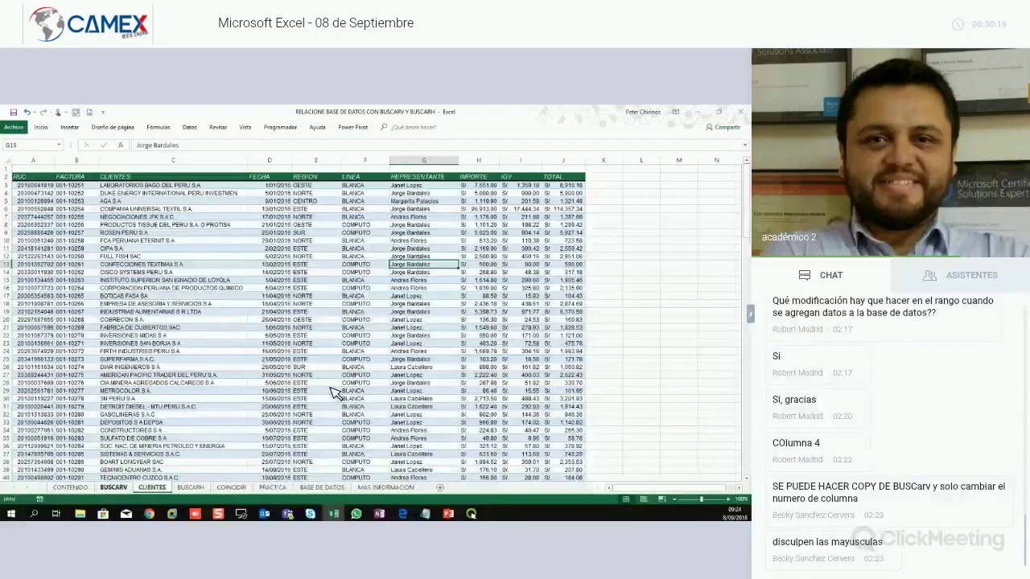
{"action": "key", "text": "ctrl+Page_Up"}
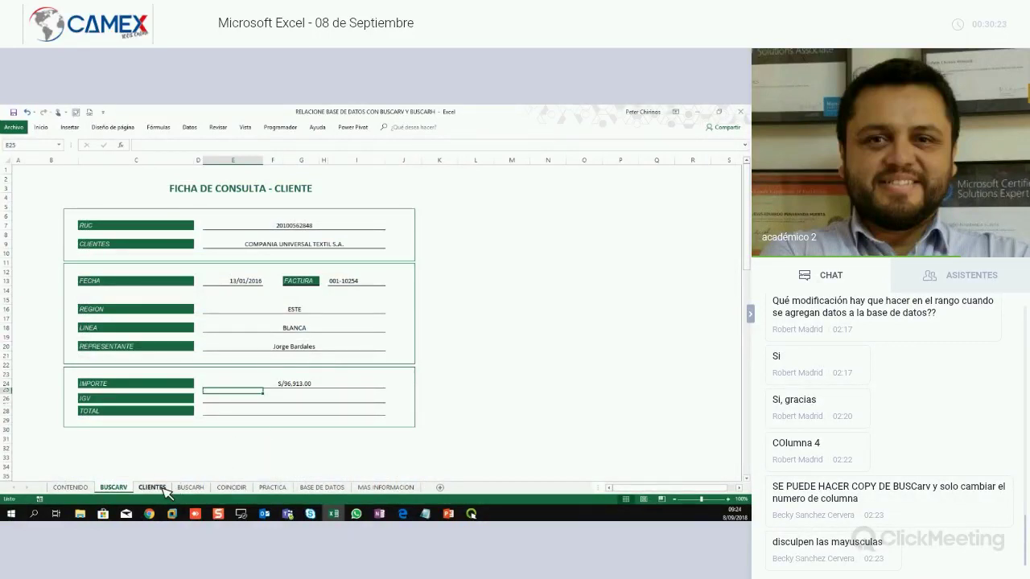
Enter =BUSCARV(E7,BASE,5,0) in the IGV cell so it shows S/17,444.34.
{"action": "left_click", "coordinate": [297, 399]}
{"action": "type", "text": "="}
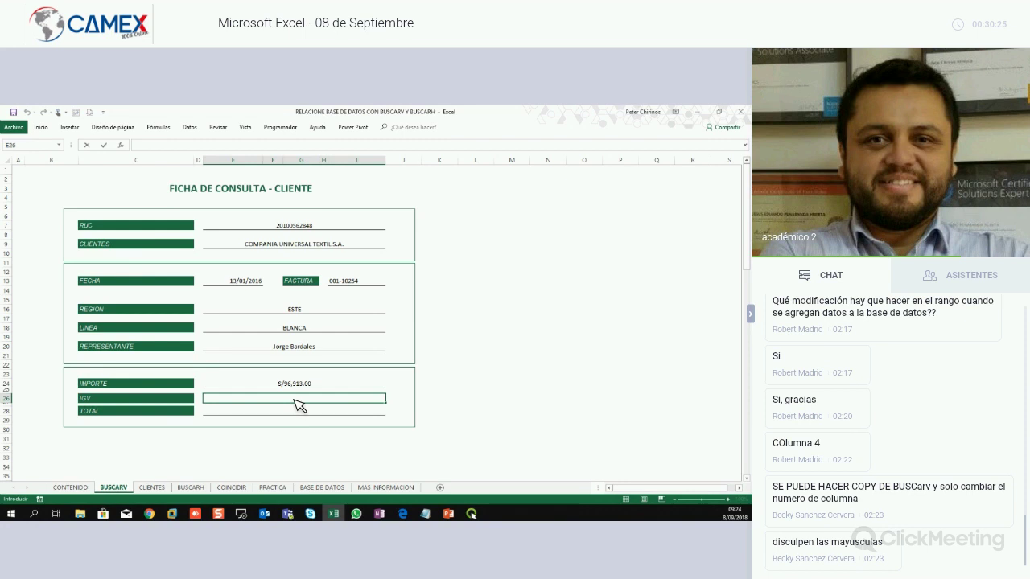
{"action": "type", "text": "BUSCARV(E7,BASE,5,0)"}
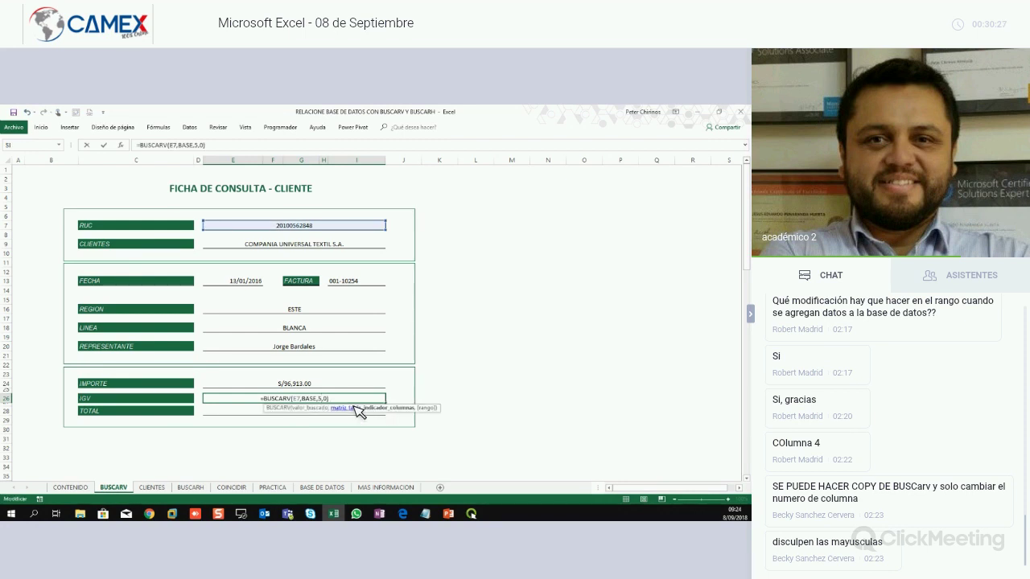
{"action": "key", "text": "Return"}
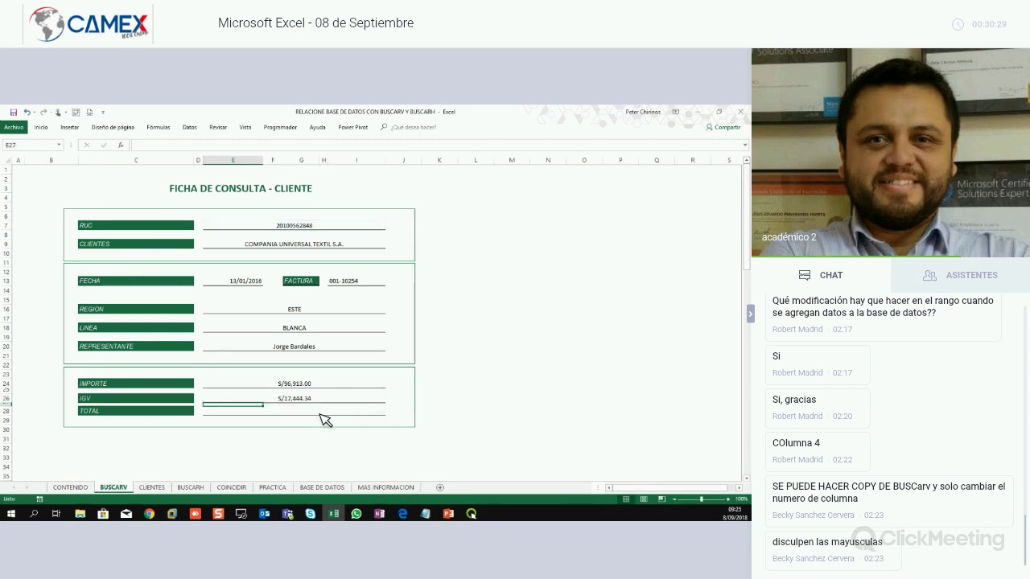
Paste the lookup into the TOTAL cell and adjust its column number, showing S/114,357.34.
{"action": "double_click", "coordinate": [303, 411]}
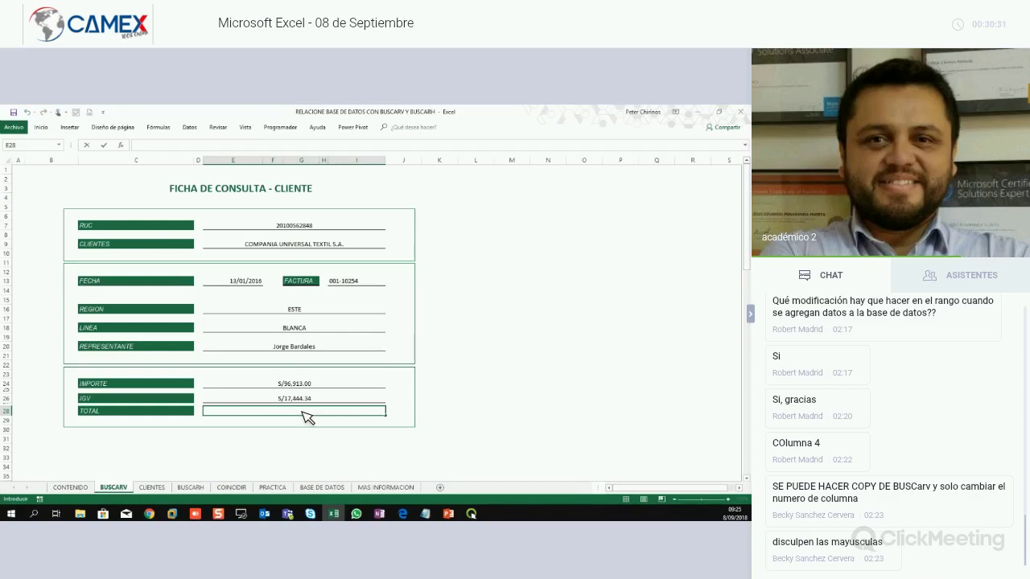
{"action": "type", "text": "=BUSCARV(E7,BASE,5,0)"}
{"action": "left_click", "coordinate": [329, 412]}
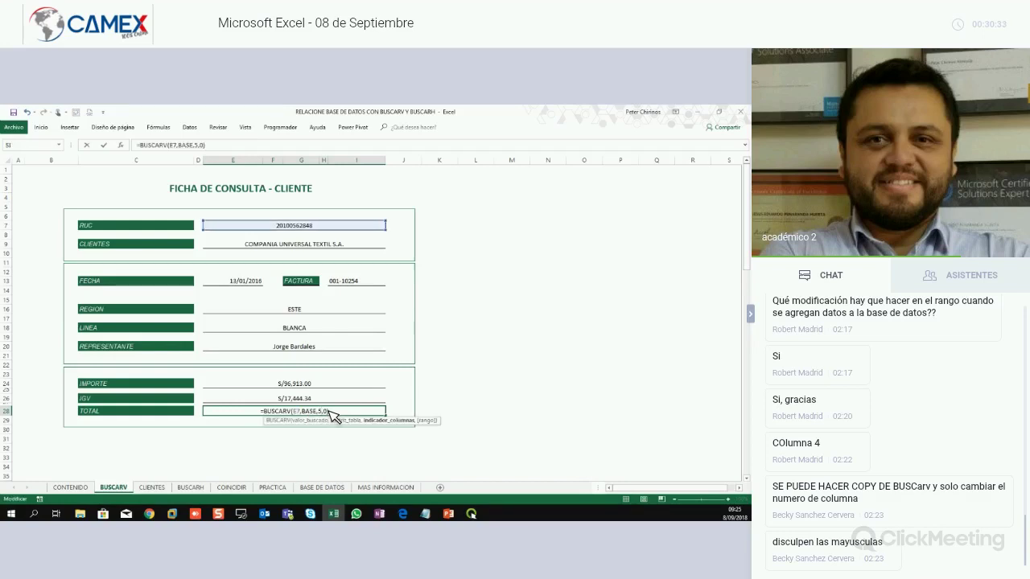
{"action": "key", "text": "Return"}
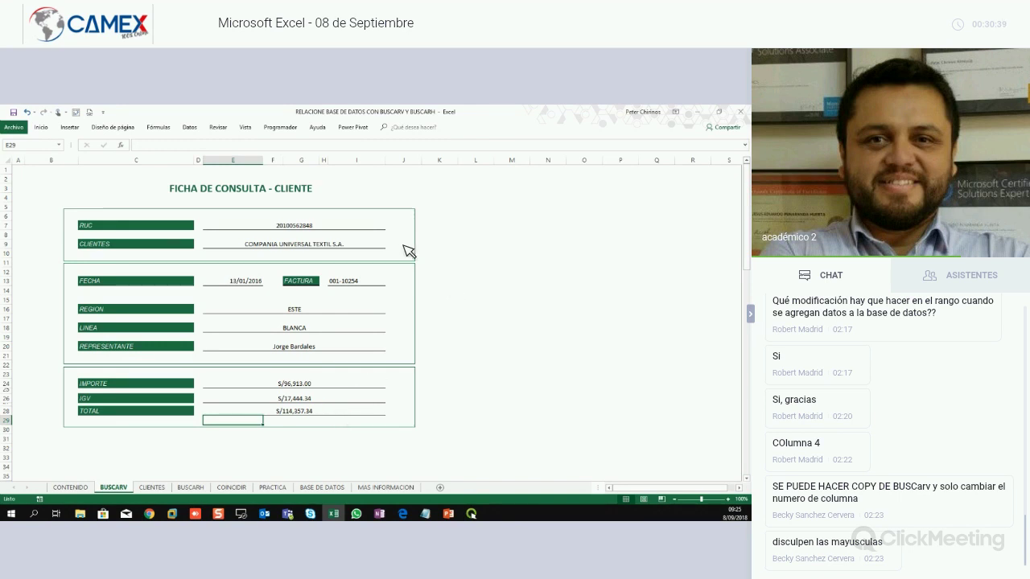
Give the RUC cell E7 a yellow fill.
{"action": "left_click", "coordinate": [372, 231]}
{"action": "right_click", "coordinate": [372, 231]}
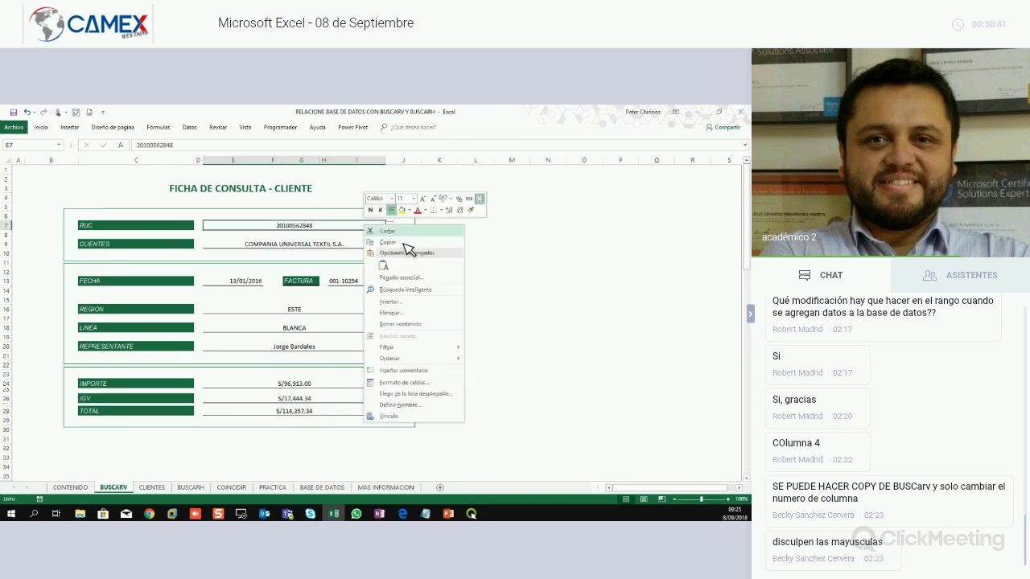
{"action": "left_click", "coordinate": [401, 210]}
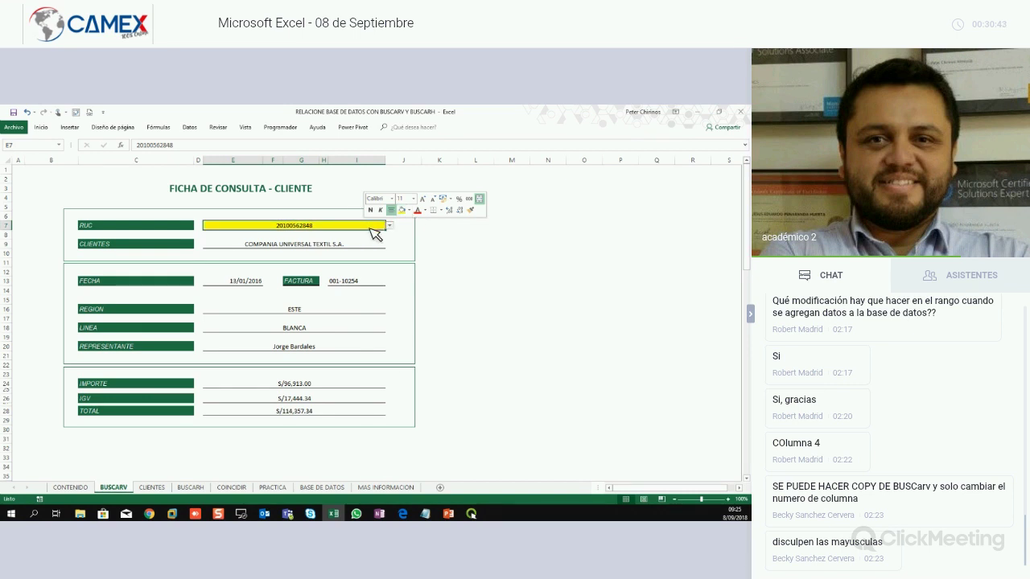
{"action": "left_click", "coordinate": [389, 227]}
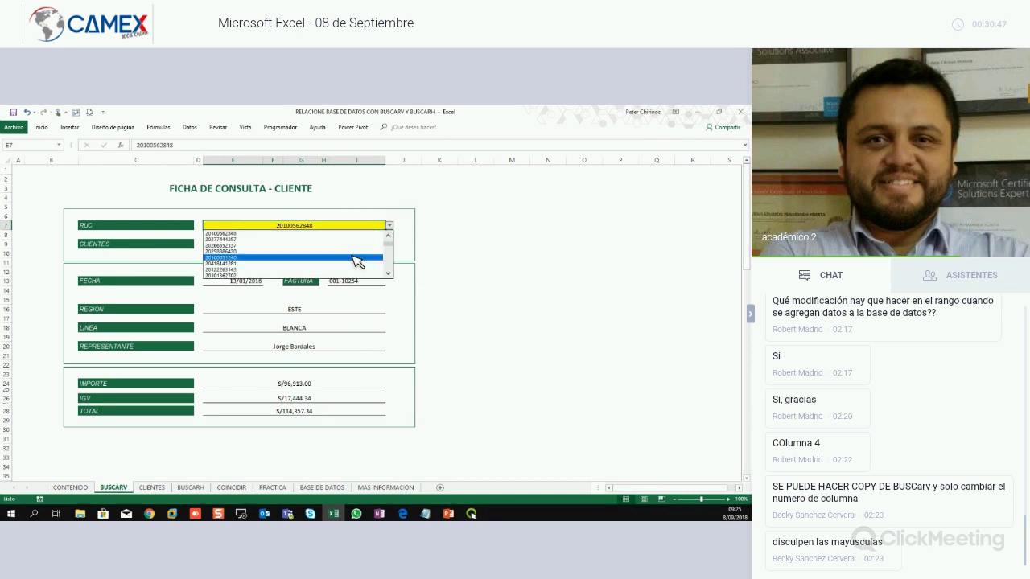
{"action": "key", "text": "Up"}
{"action": "key", "text": "Up"}
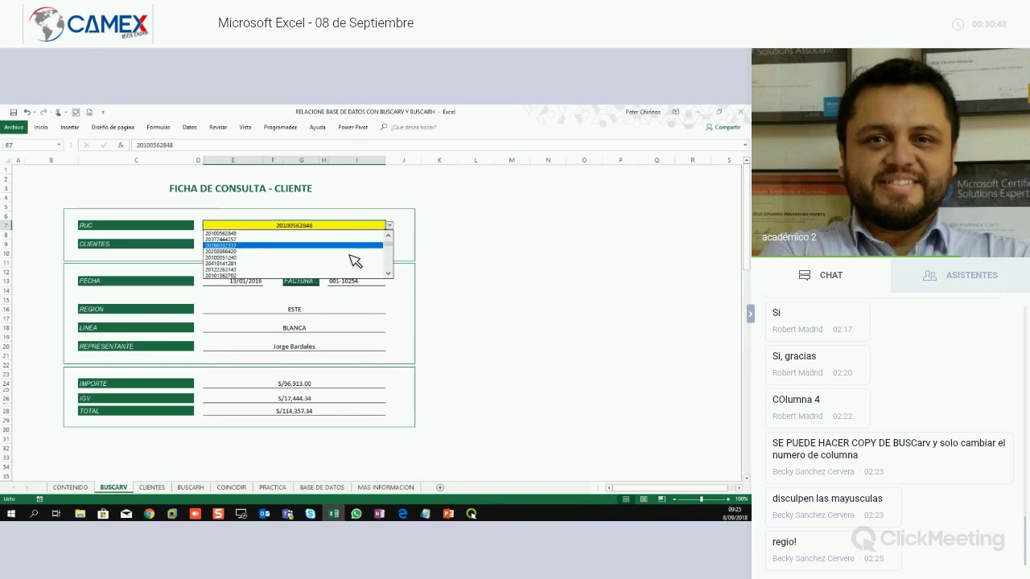
{"action": "left_click", "coordinate": [314, 263]}
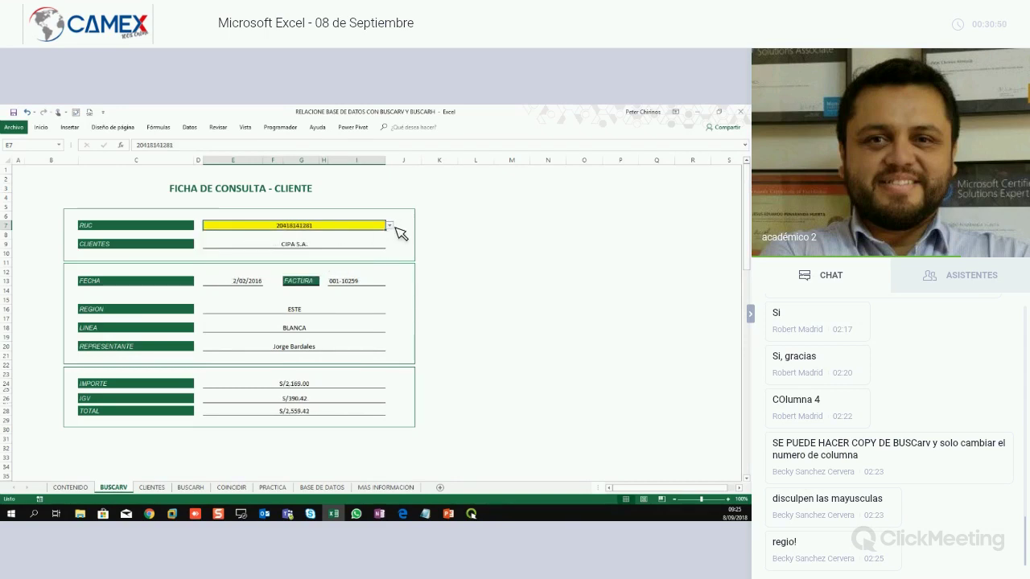
{"action": "left_click", "coordinate": [389, 226]}
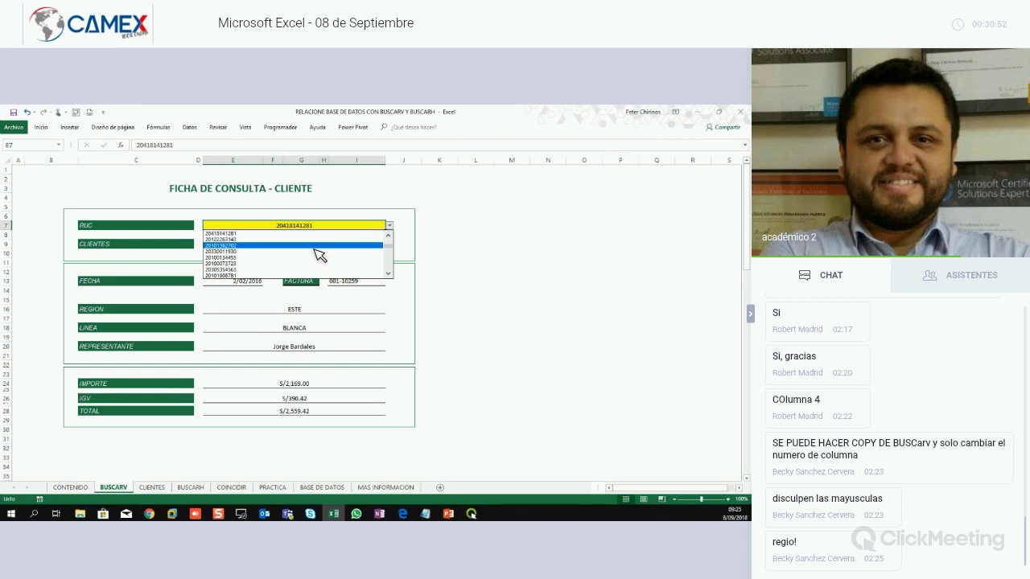
{"action": "left_click", "coordinate": [326, 245]}
{"action": "left_click", "coordinate": [390, 226]}
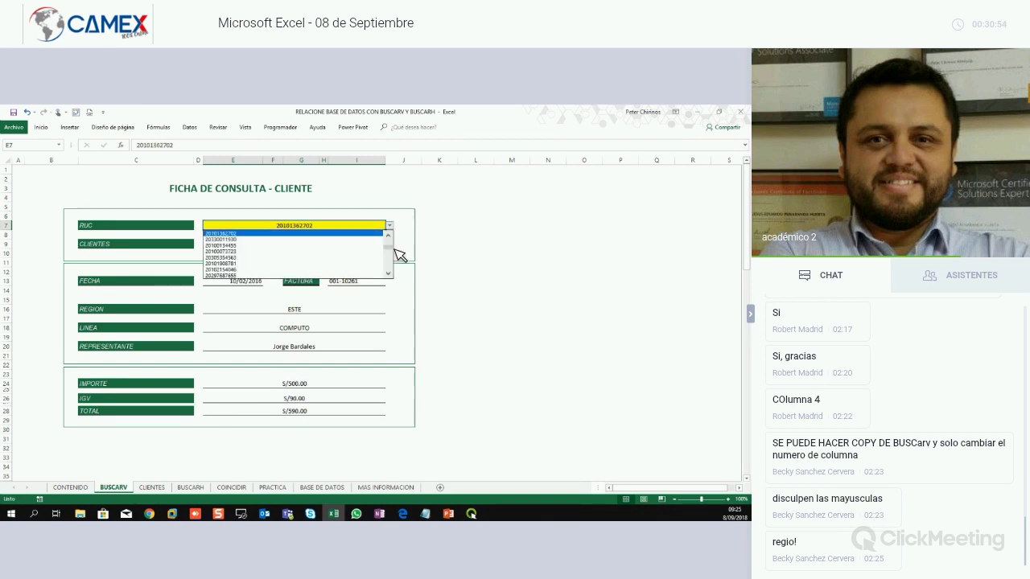
{"action": "scroll", "coordinate": [378, 258], "scroll_direction": "down", "scroll_amount": 2}
{"action": "left_click", "coordinate": [322, 264]}
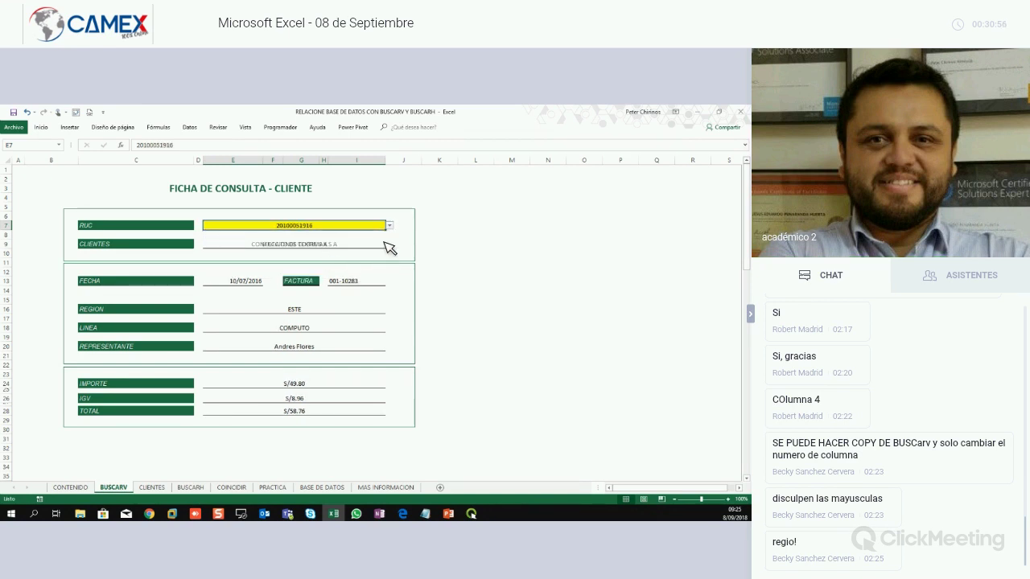
{"action": "left_click", "coordinate": [390, 226]}
{"action": "left_click", "coordinate": [329, 271]}
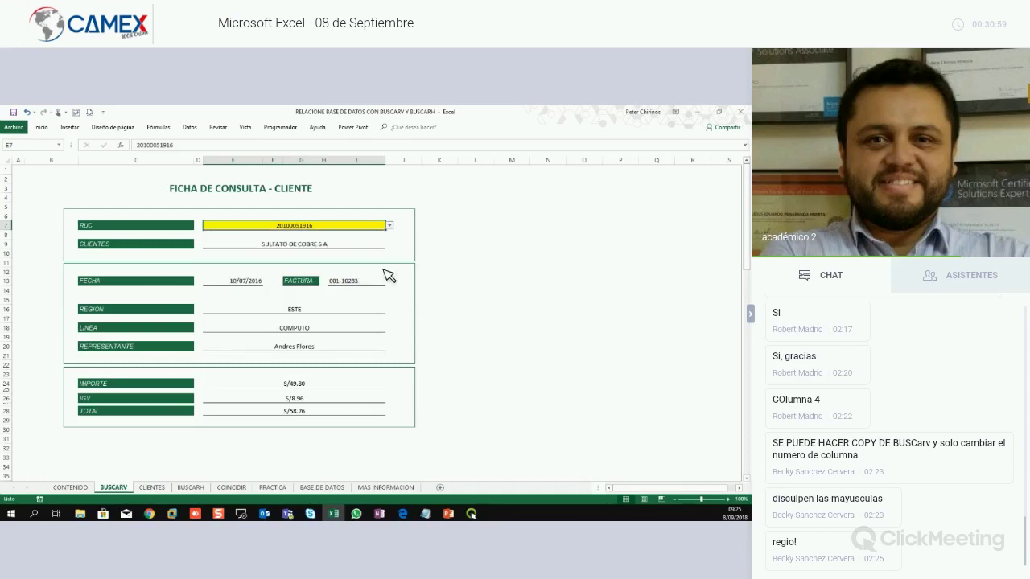
{"action": "left_click", "coordinate": [389, 226]}
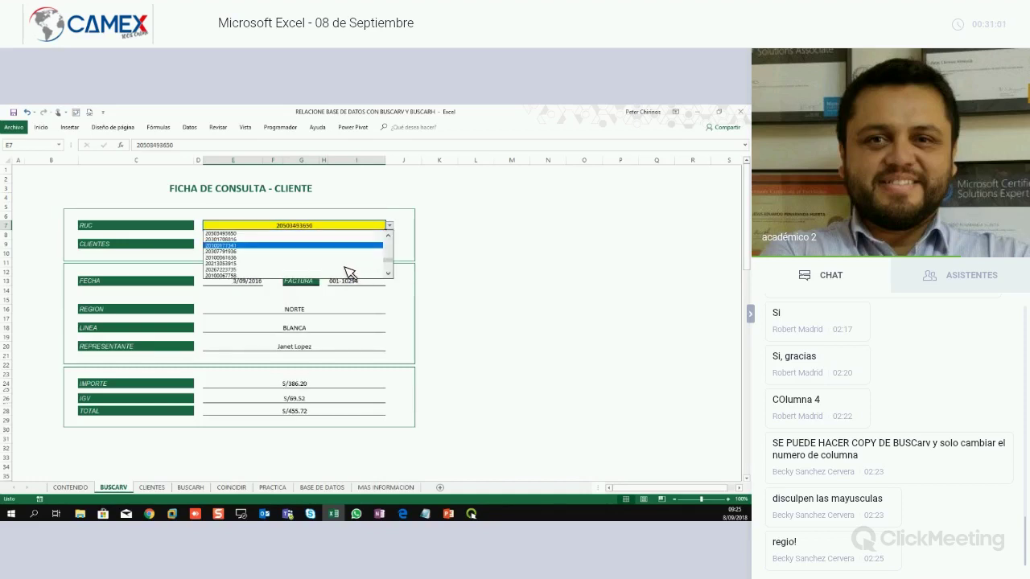
{"action": "left_click", "coordinate": [378, 275]}
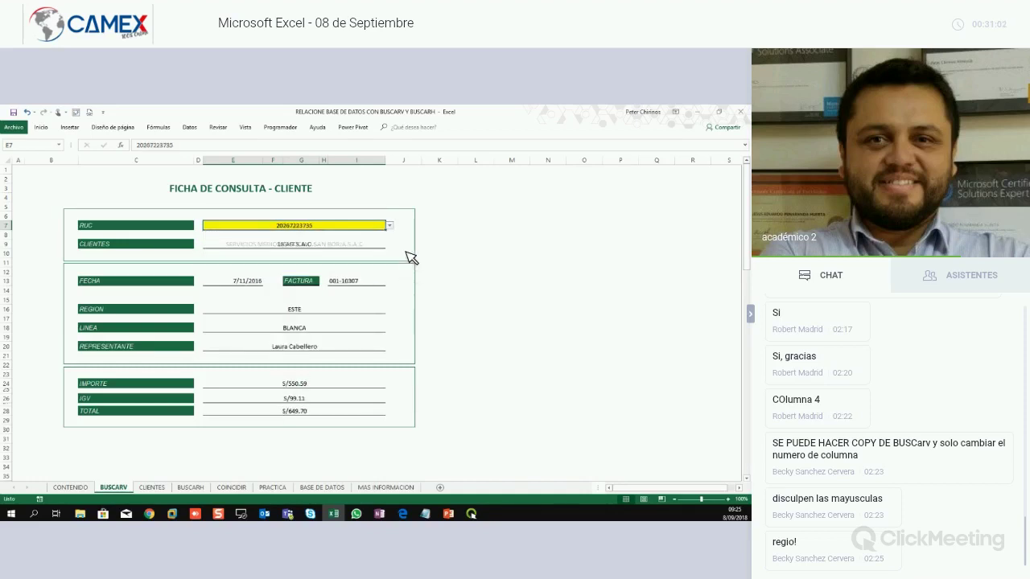
{"action": "left_click", "coordinate": [390, 226]}
{"action": "left_click", "coordinate": [349, 271]}
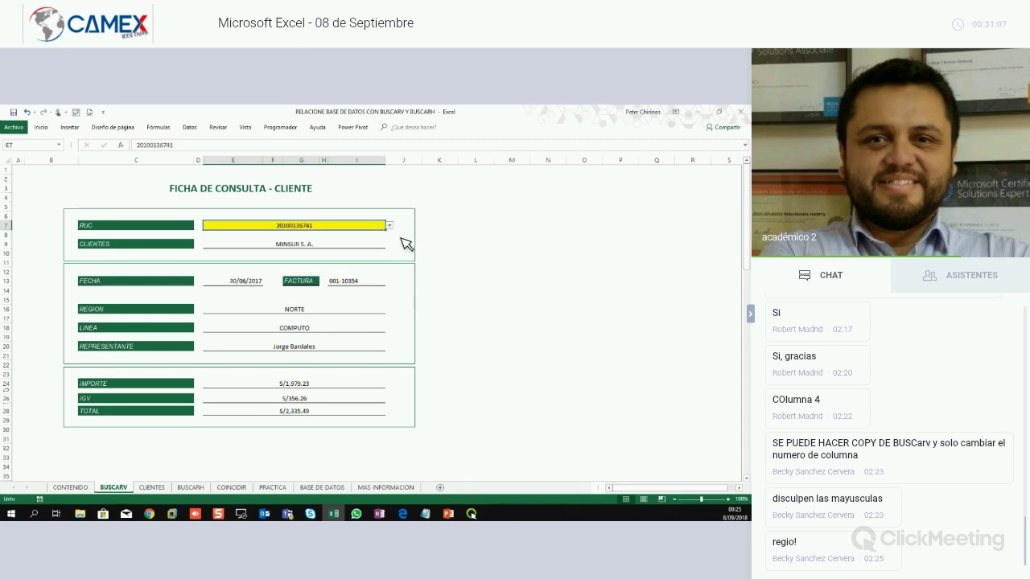
{"action": "key", "text": "alt+Down"}
{"action": "scroll", "coordinate": [355, 256], "scroll_direction": "down", "scroll_amount": 2}
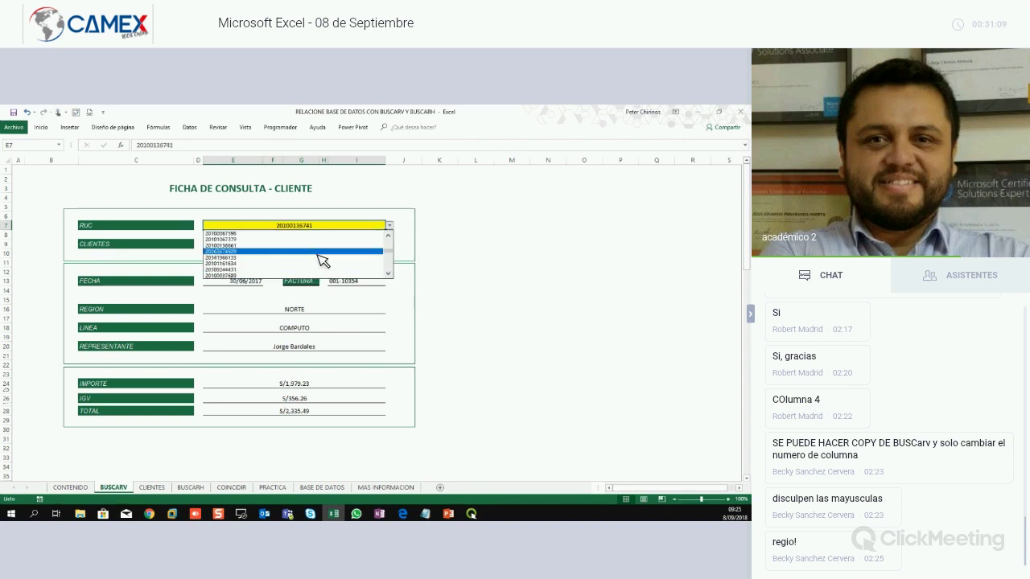
{"action": "left_click", "coordinate": [318, 259]}
{"action": "left_click", "coordinate": [391, 226]}
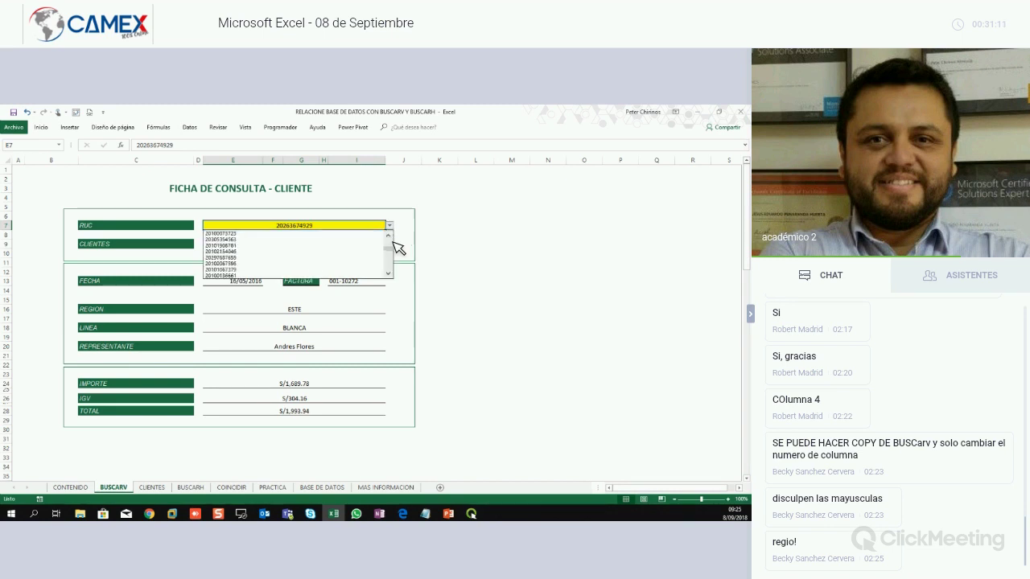
{"action": "left_click", "coordinate": [315, 260]}
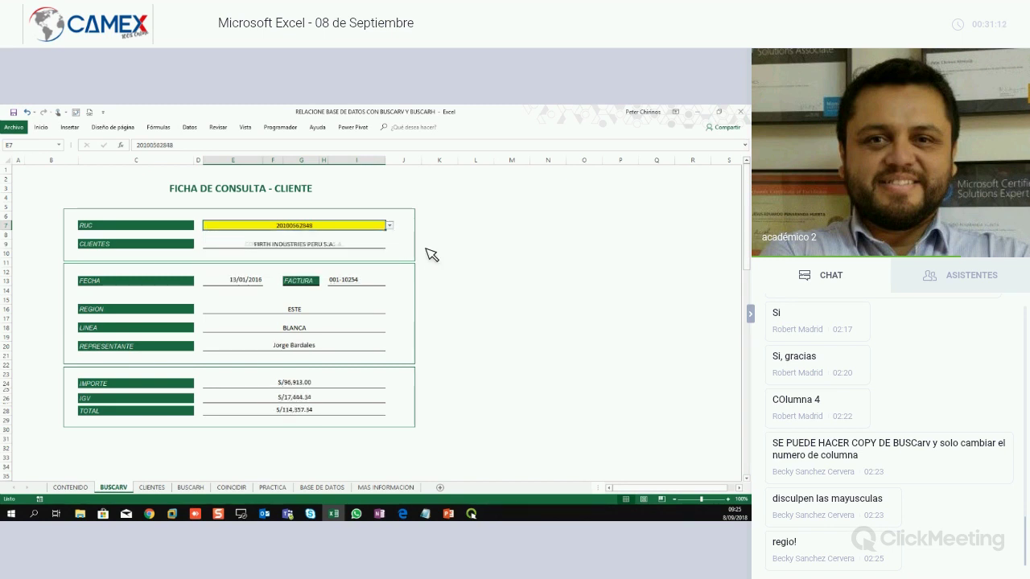
{"action": "left_click", "coordinate": [391, 226]}
{"action": "scroll", "coordinate": [396, 248], "scroll_direction": "down", "scroll_amount": 3}
{"action": "left_click", "coordinate": [368, 246]}
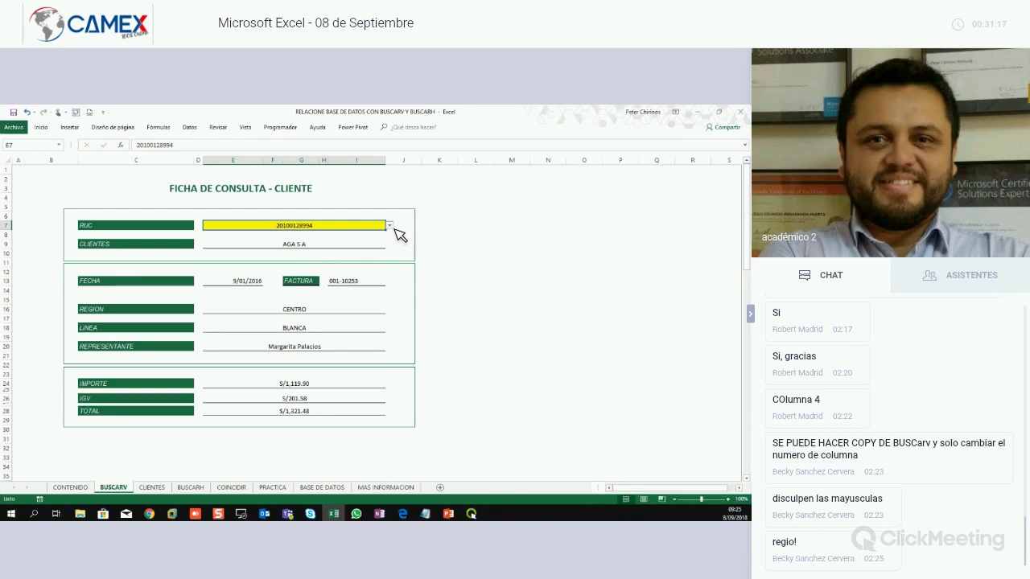
{"action": "left_click", "coordinate": [391, 227]}
{"action": "left_click", "coordinate": [385, 270]}
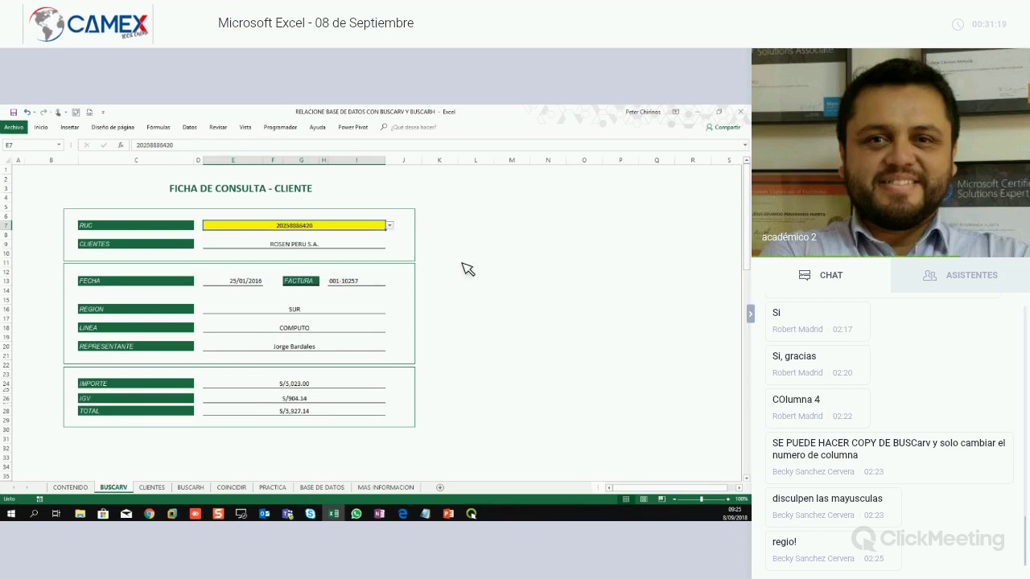
{"action": "left_click", "coordinate": [464, 264]}
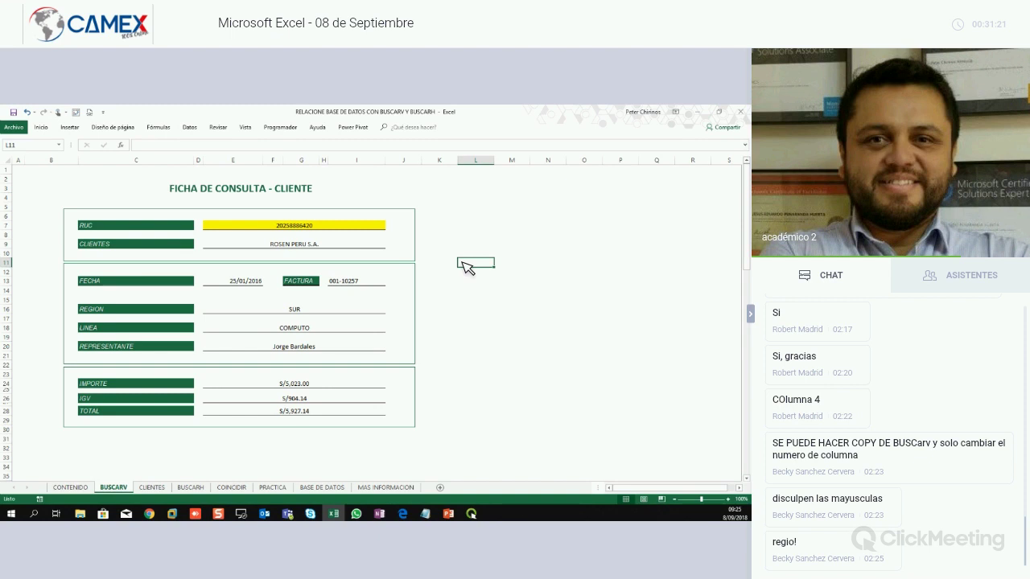
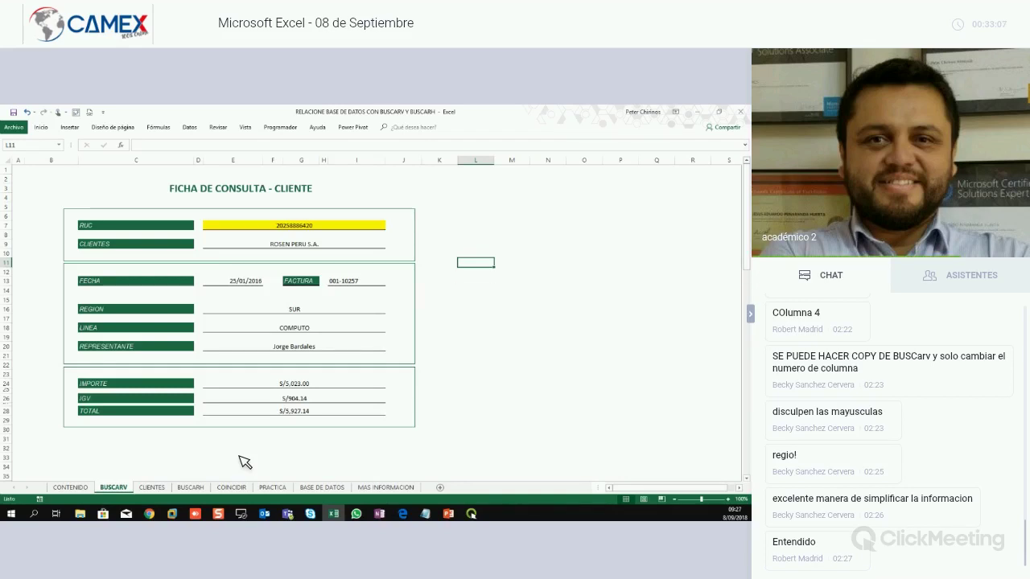
Return to Excel and outline the empty rows above the form title.
{"action": "key", "text": "alt+Tab"}
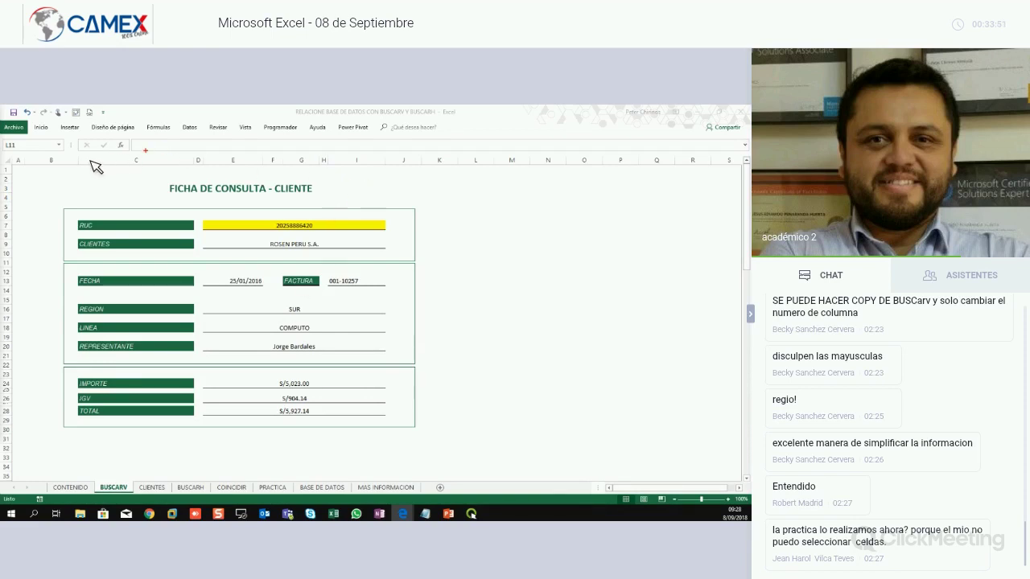
{"action": "left_click_drag", "start_coordinate": [74, 158], "coordinate": [444, 185]}
{"action": "left_click_drag", "start_coordinate": [637, 183], "coordinate": [658, 182]}
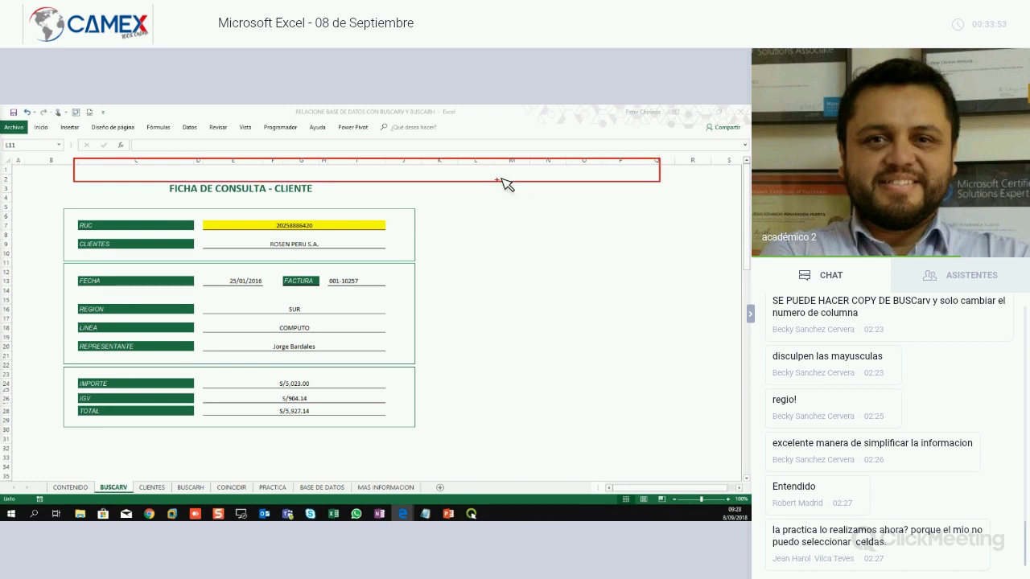
{"action": "left_click_drag", "start_coordinate": [499, 179], "coordinate": [536, 277]}
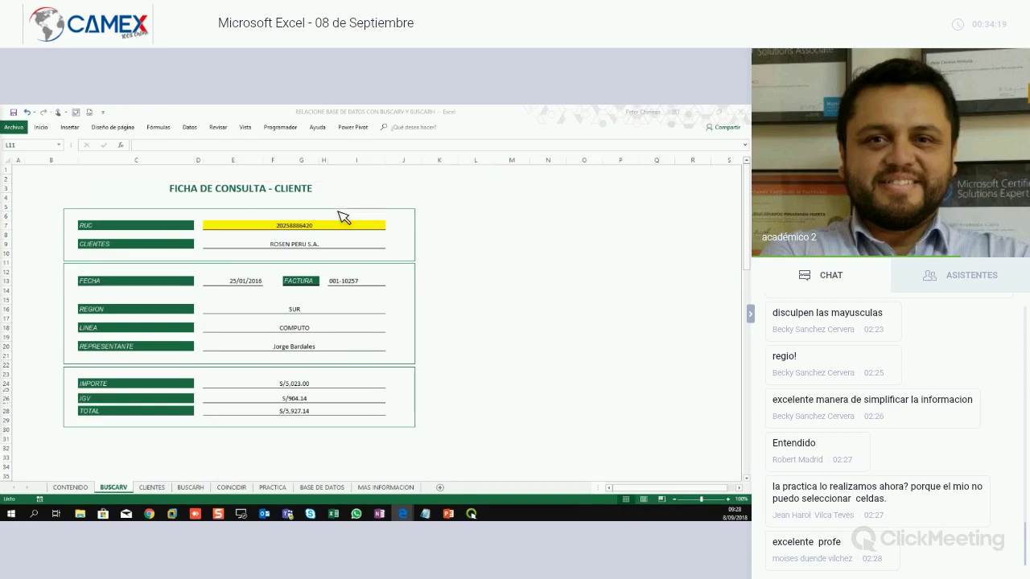
Open the BUSCARH sheet with the OP-4582 Ventas por Mes form and zoom in.
{"action": "left_click", "coordinate": [197, 488]}
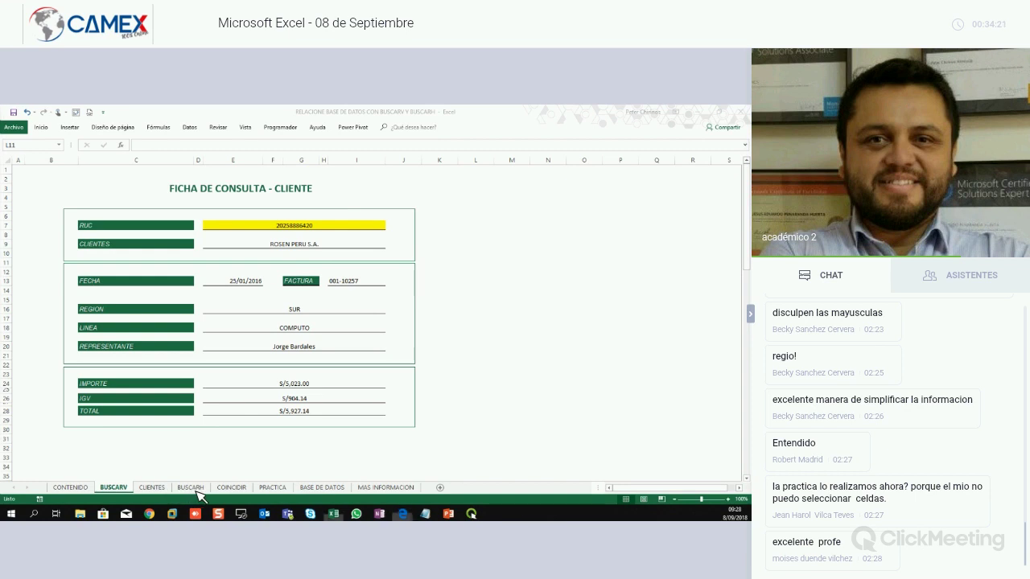
{"action": "left_click", "coordinate": [342, 311]}
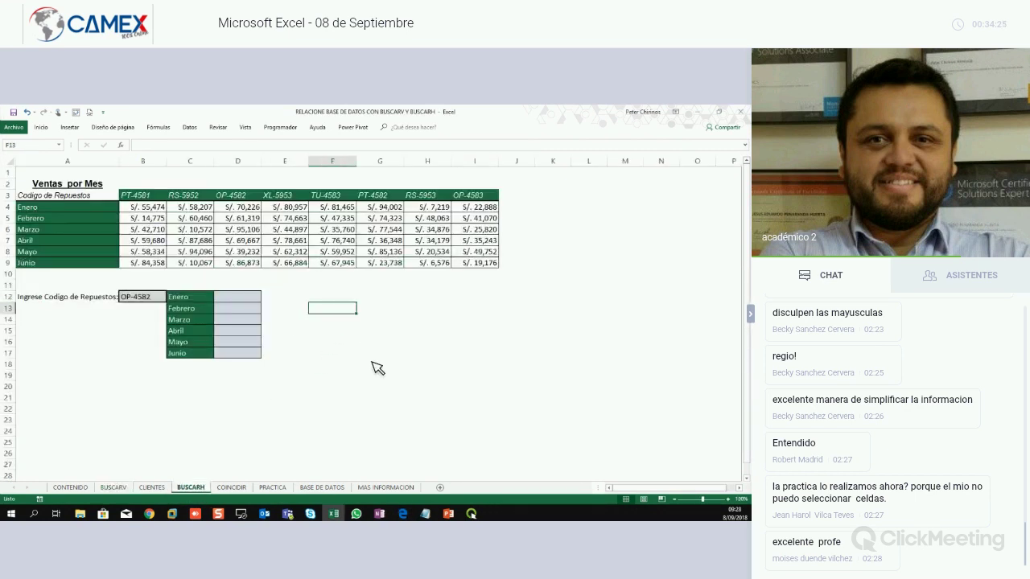
{"action": "scroll", "coordinate": [378, 368], "scroll_direction": "up", "scroll_amount": 1}
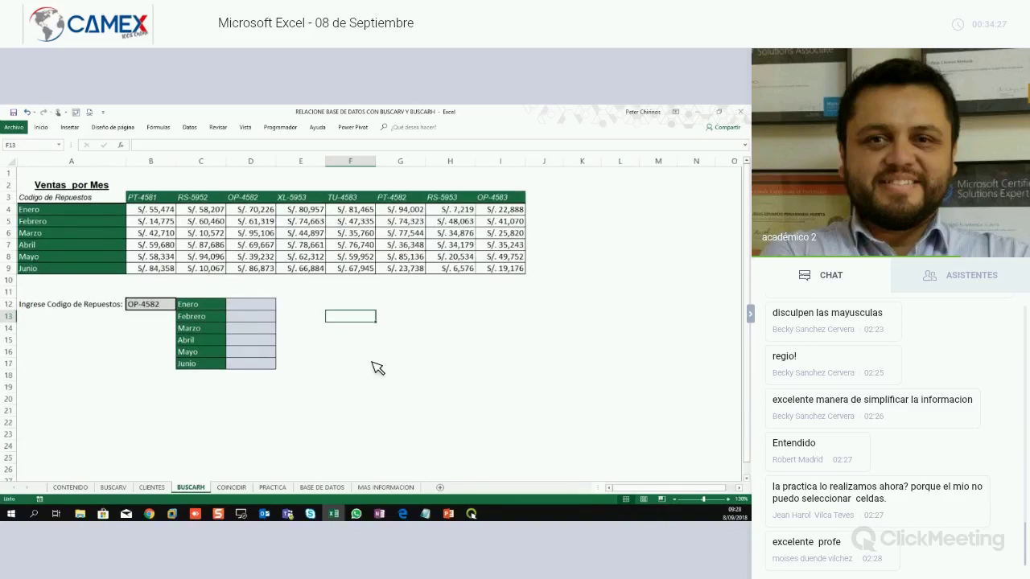
{"action": "scroll", "coordinate": [609, 481], "scroll_direction": "up", "scroll_amount": 1}
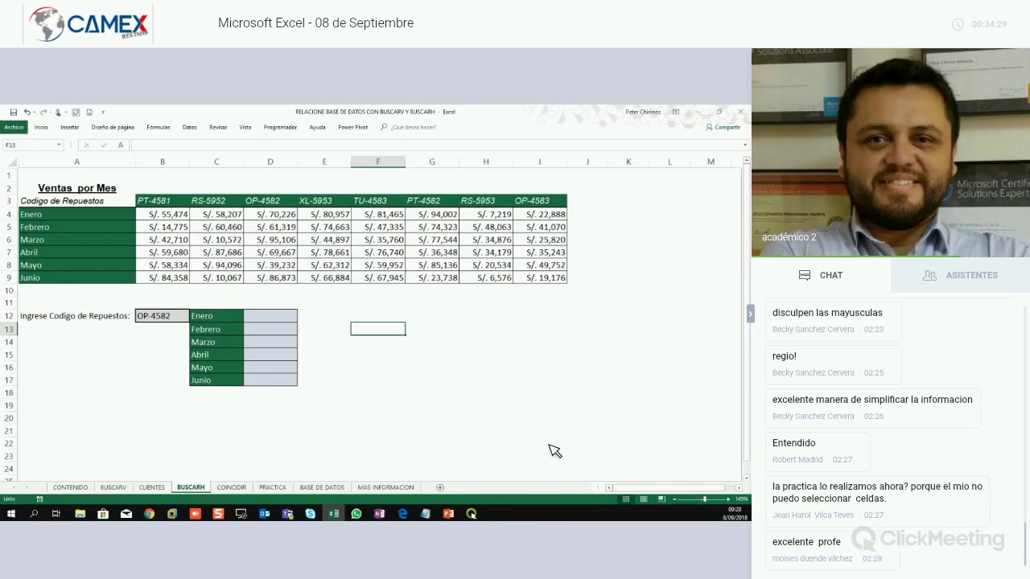
{"action": "scroll", "coordinate": [476, 391], "scroll_direction": "up", "scroll_amount": 1}
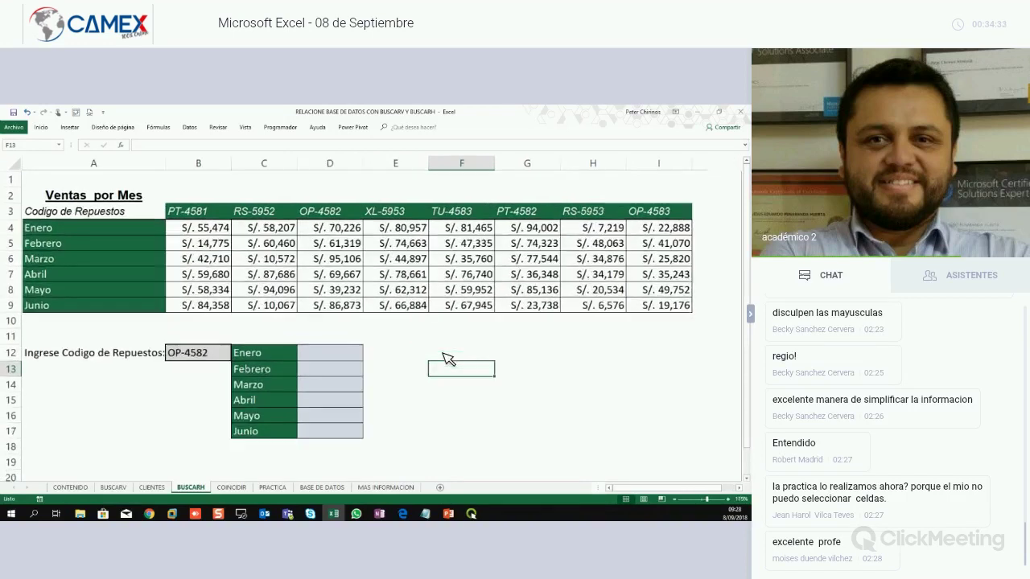
{"action": "scroll", "coordinate": [448, 359], "scroll_direction": "up", "scroll_amount": 1}
{"action": "scroll", "coordinate": [449, 359], "scroll_direction": "up", "scroll_amount": 1}
{"action": "scroll", "coordinate": [448, 359], "scroll_direction": "down", "scroll_amount": 1}
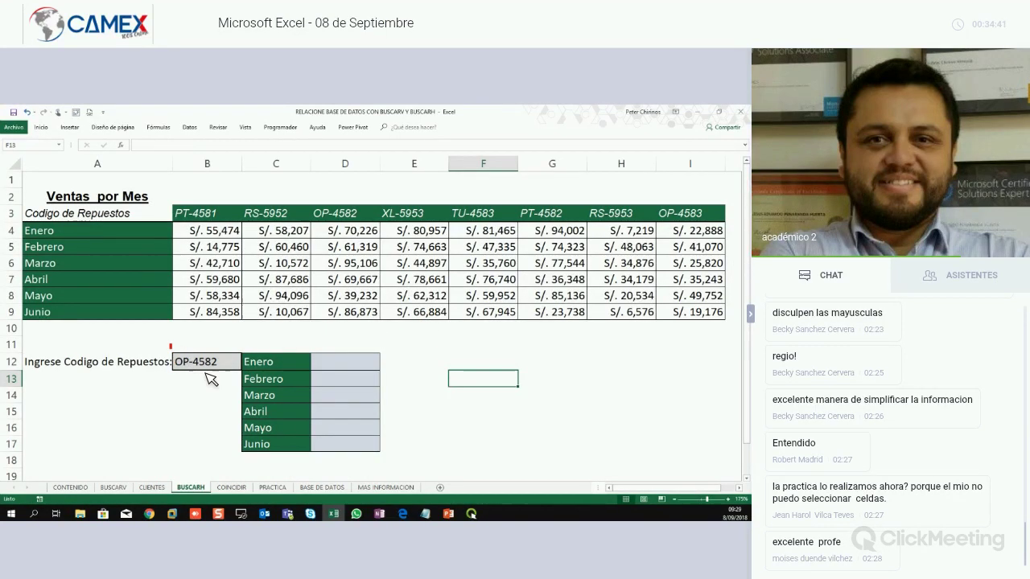
{"action": "left_click_drag", "start_coordinate": [169, 345], "coordinate": [223, 378]}
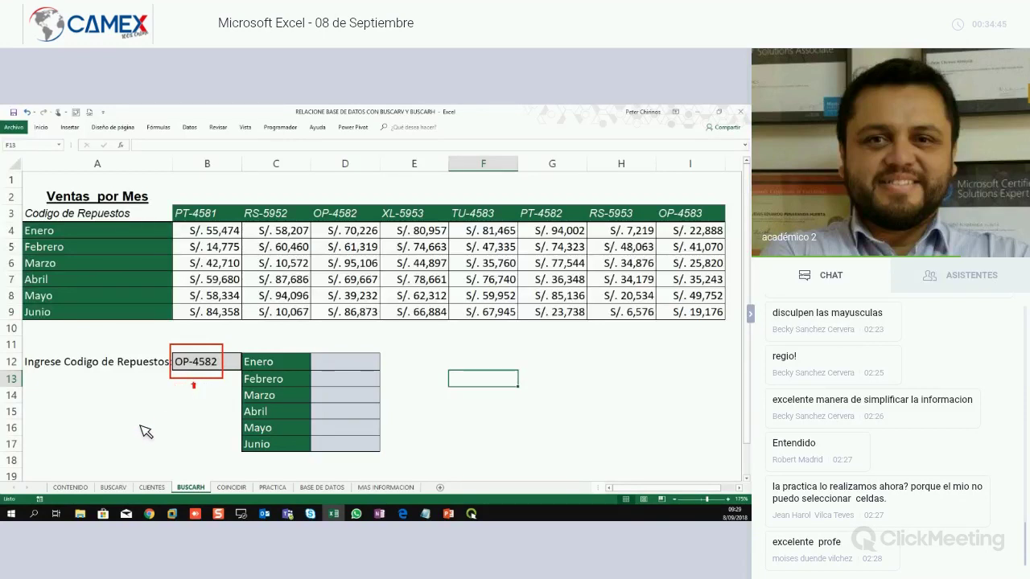
{"action": "left_click_drag", "start_coordinate": [137, 426], "coordinate": [193, 384]}
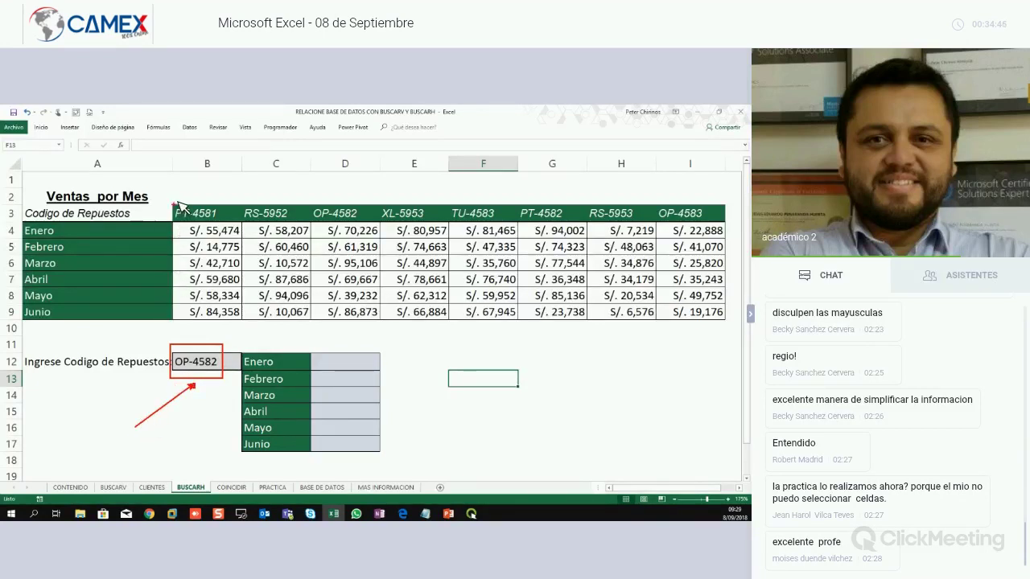
{"action": "mouse_move", "coordinate": [170, 202]}
{"action": "left_mouse_down"}
{"action": "mouse_move", "coordinate": [674, 322]}
{"action": "mouse_move", "coordinate": [732, 322]}
{"action": "left_mouse_up"}
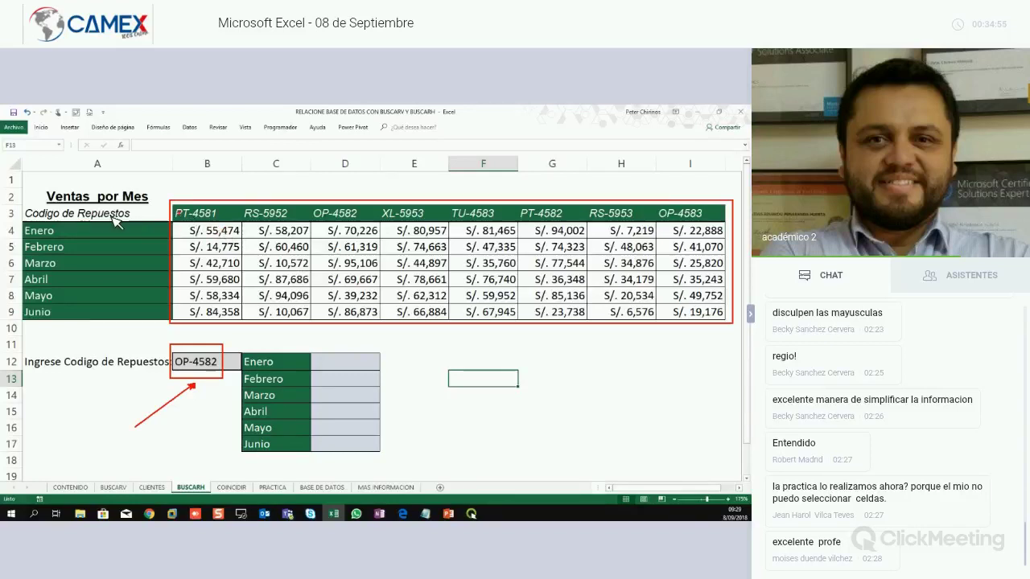
{"action": "left_click_drag", "start_coordinate": [122, 213], "coordinate": [179, 213]}
{"action": "left_click_drag", "start_coordinate": [312, 206], "coordinate": [368, 221]}
{"action": "left_click_drag", "start_coordinate": [149, 214], "coordinate": [154, 204]}
{"action": "left_click_drag", "start_coordinate": [149, 228], "coordinate": [161, 317]}
{"action": "left_click_drag", "start_coordinate": [237, 135], "coordinate": [236, 195]}
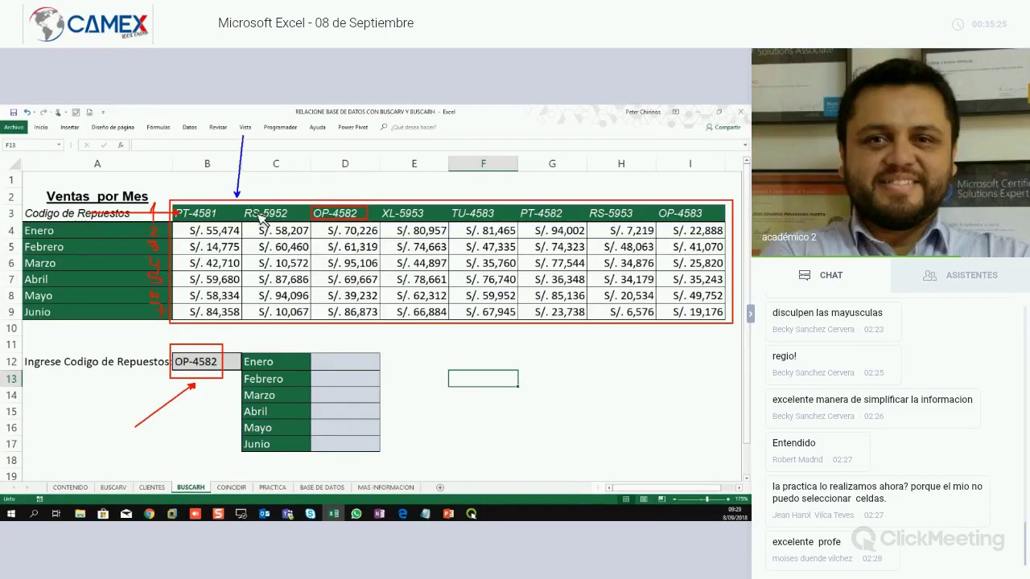
{"action": "left_click_drag", "start_coordinate": [244, 366], "coordinate": [244, 324]}
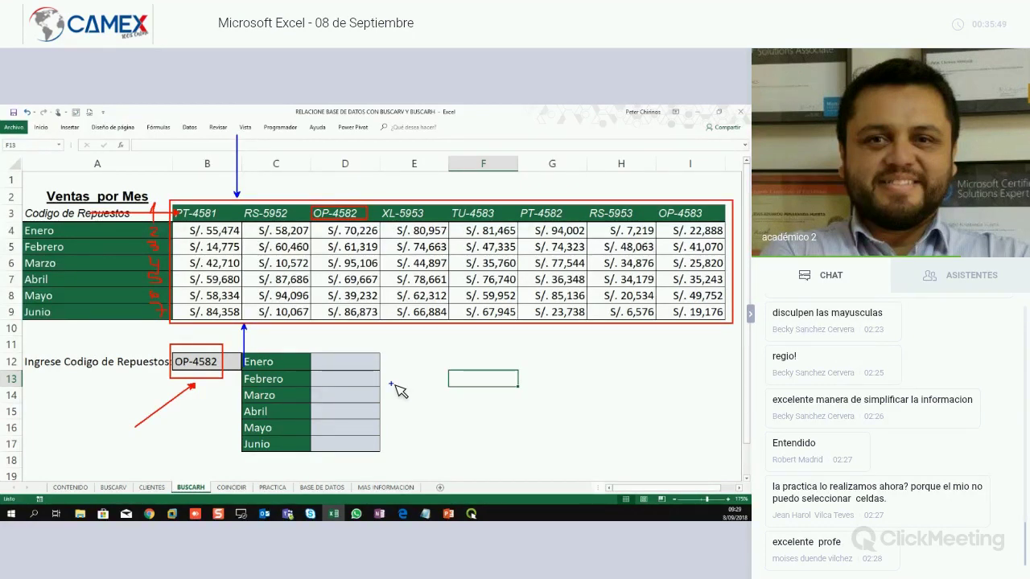
{"action": "key", "text": "Escape"}
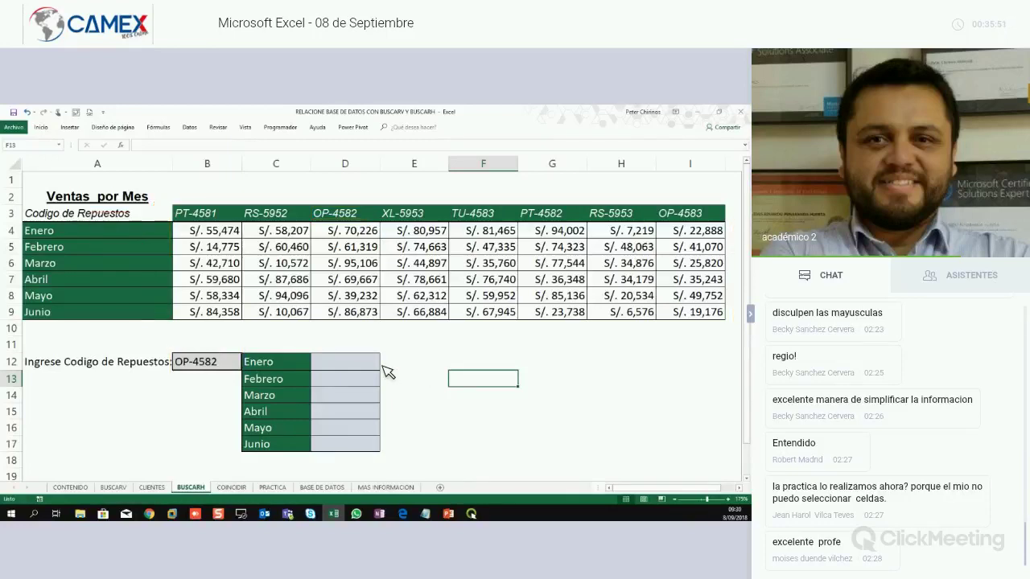
{"action": "left_click", "coordinate": [358, 364]}
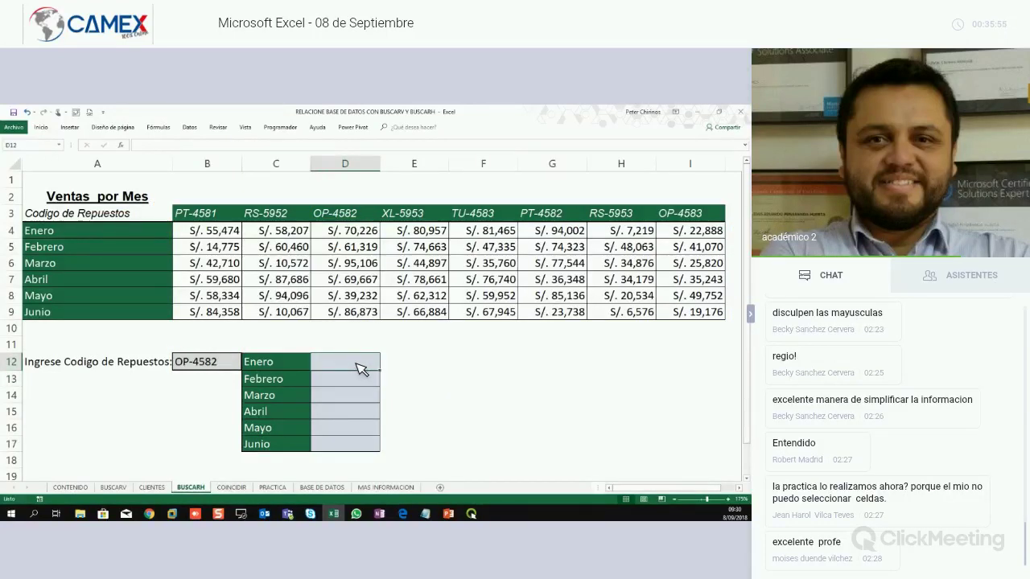
{"action": "type", "text": "=BUS"}
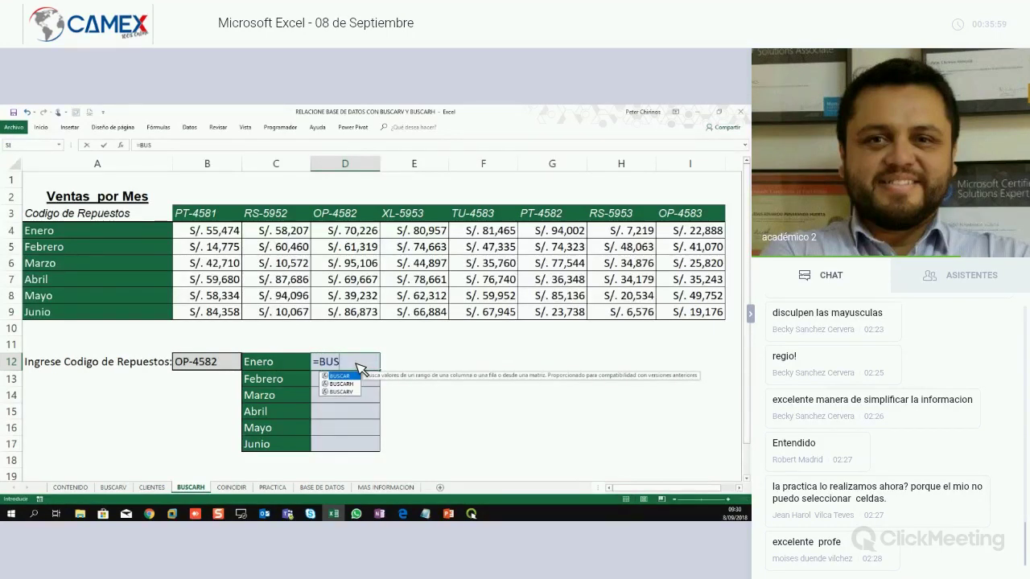
{"action": "key", "text": "Down"}
{"action": "key", "text": "Tab"}
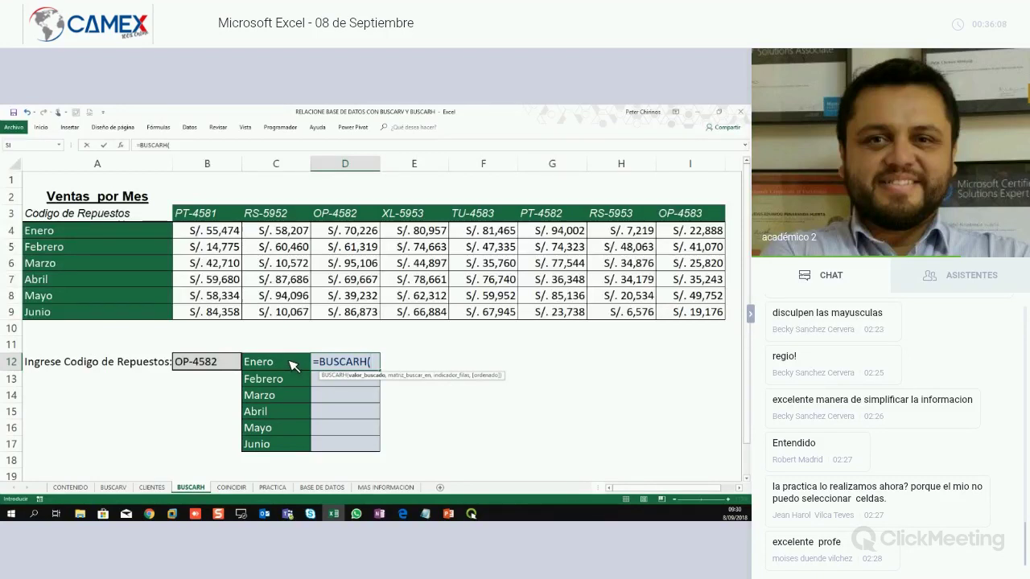
{"action": "left_click", "coordinate": [219, 368]}
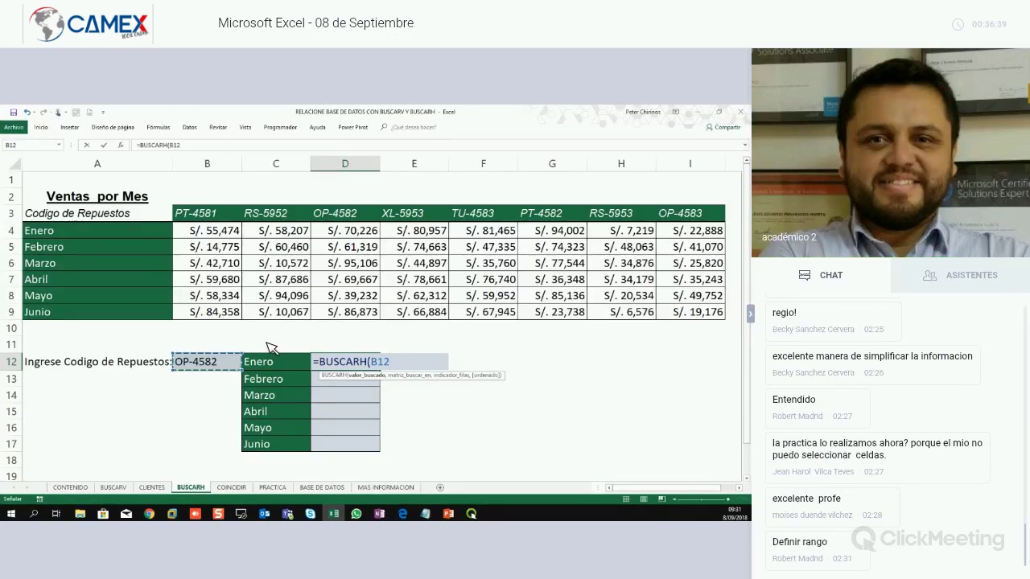
{"action": "key", "text": "Escape"}
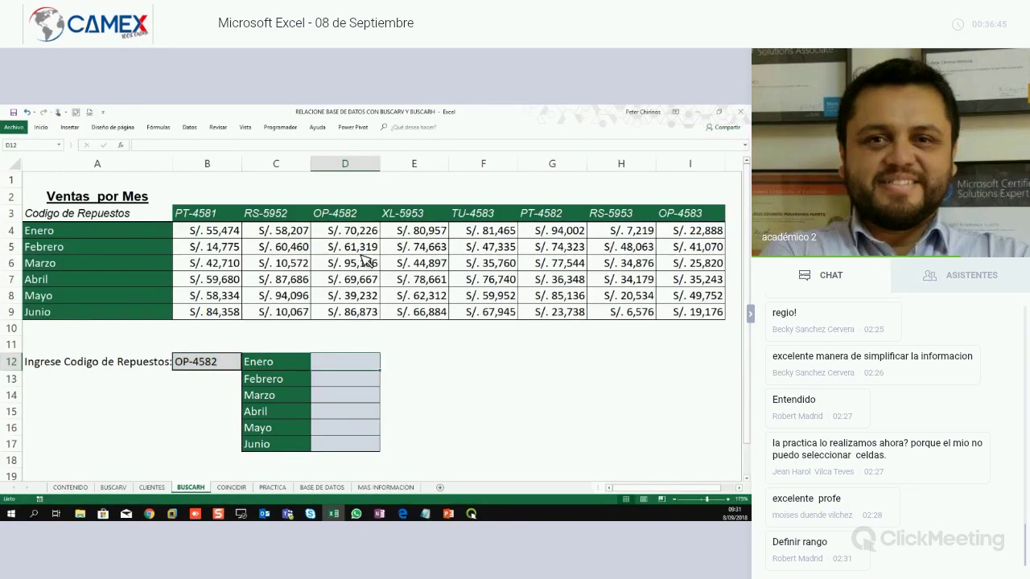
Select B3:I9, mark its B3 and I9 corners with arrows, and name it REPUESTOS.
{"action": "mouse_move", "coordinate": [222, 218]}
{"action": "left_mouse_down"}
{"action": "mouse_move", "coordinate": [633, 273]}
{"action": "mouse_move", "coordinate": [708, 314]}
{"action": "left_mouse_up"}
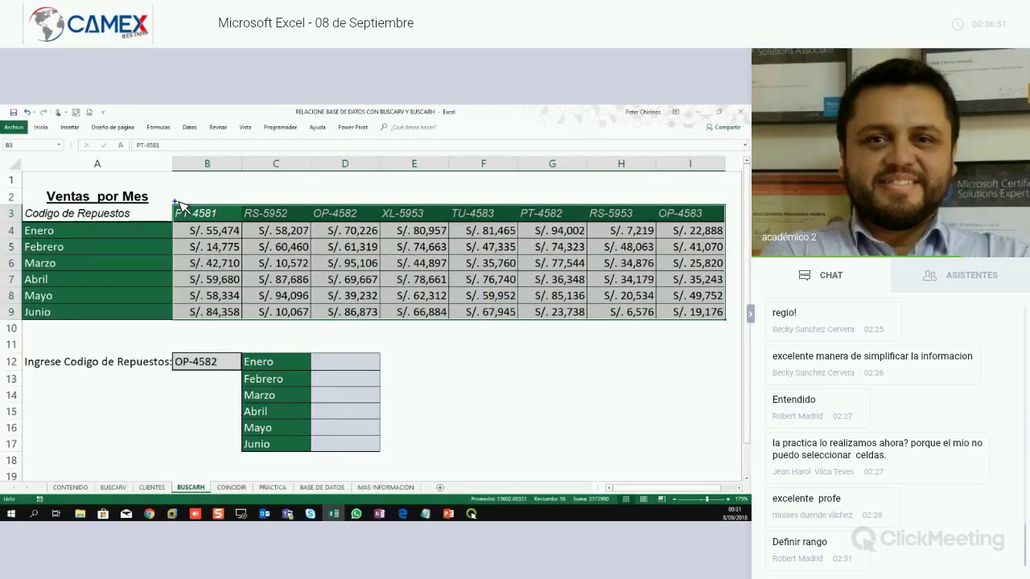
{"action": "left_click_drag", "start_coordinate": [174, 146], "coordinate": [174, 202]}
{"action": "left_click_drag", "start_coordinate": [127, 228], "coordinate": [174, 203]}
{"action": "left_click_drag", "start_coordinate": [724, 383], "coordinate": [724, 327]}
{"action": "left_click_drag", "start_coordinate": [748, 275], "coordinate": [727, 325]}
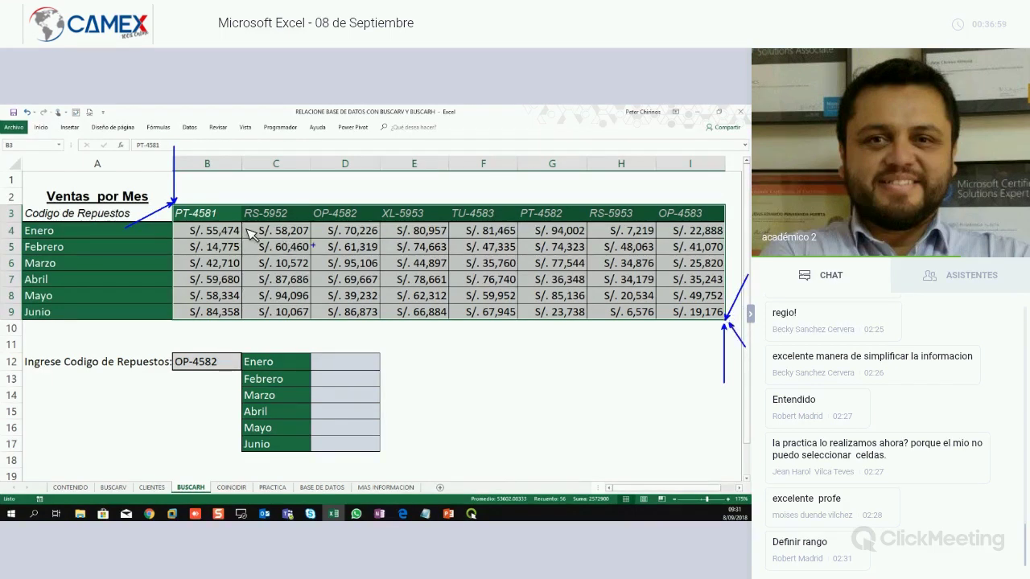
{"action": "left_click_drag", "start_coordinate": [104, 159], "coordinate": [173, 201]}
{"action": "key", "text": "Escape"}
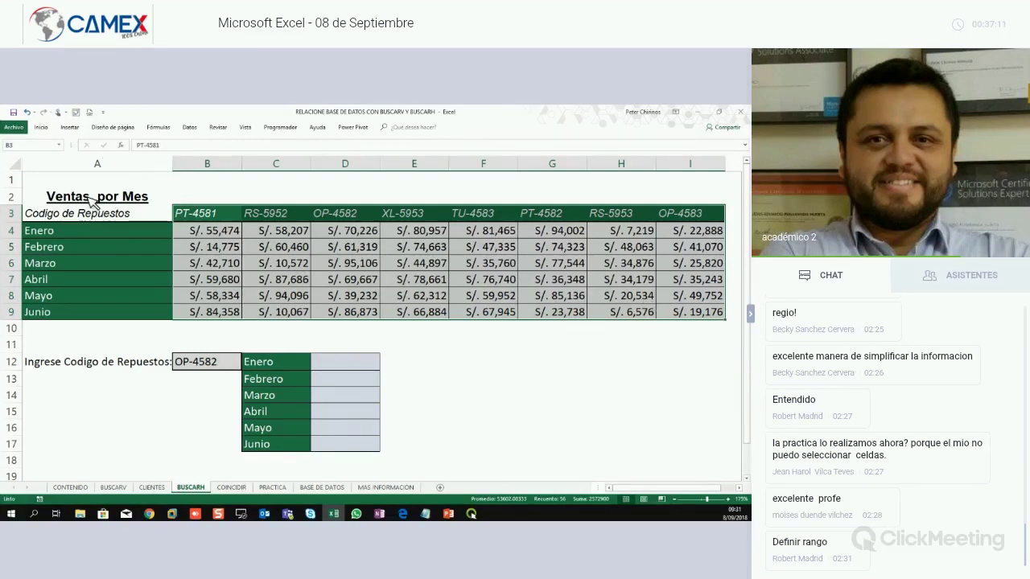
{"action": "left_click", "coordinate": [32, 147]}
{"action": "type", "text": "REPUESTOS"}
Deselect the named table and move around nearby cells with arrow keys and clicks.
{"action": "left_click", "coordinate": [509, 415]}
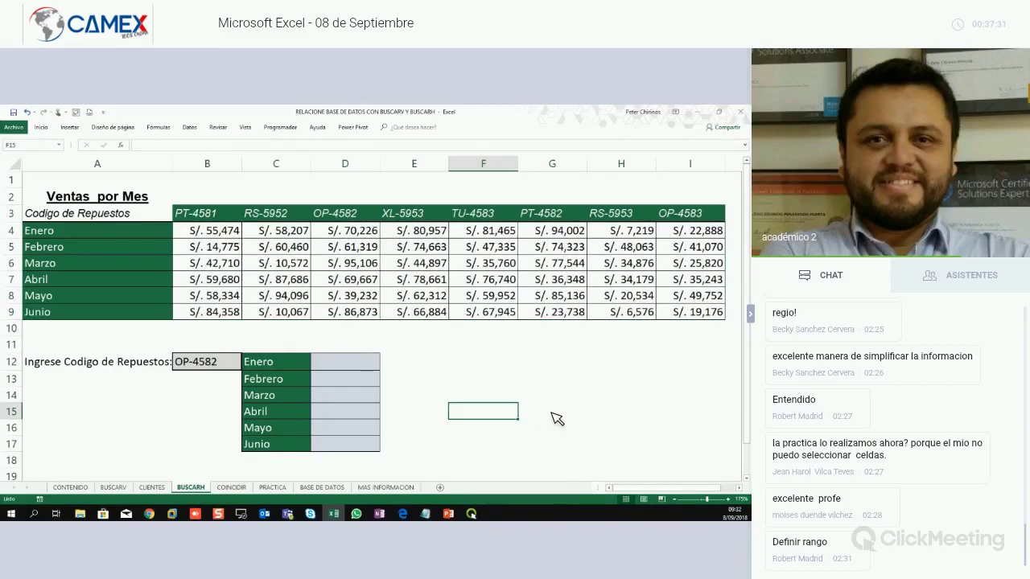
{"action": "key", "text": "Right"}
{"action": "key", "text": "Left"}
{"action": "key", "text": "Right"}
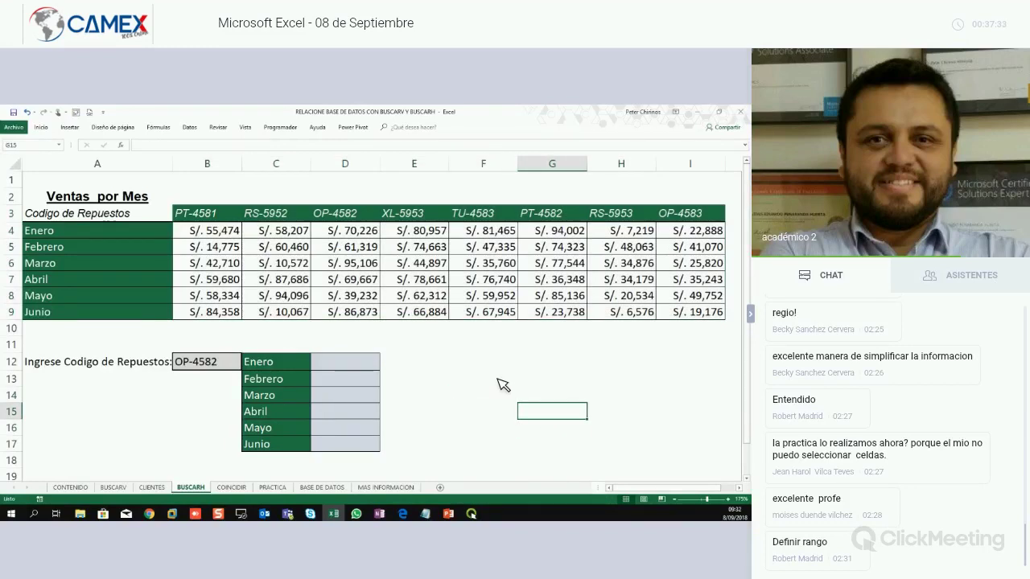
{"action": "key", "text": "Left"}
{"action": "key", "text": "Up"}
{"action": "key", "text": "Up"}
{"action": "key", "text": "Up"}
{"action": "key", "text": "Down"}
{"action": "key", "text": "Down"}
{"action": "key", "text": "Down"}
{"action": "key", "text": "Right"}
{"action": "left_click", "coordinate": [477, 397]}
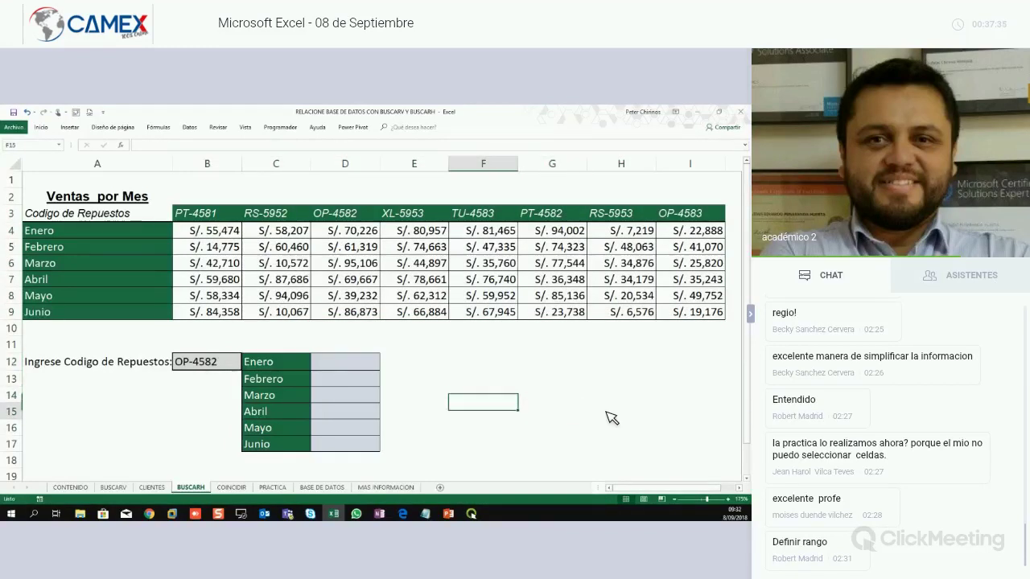
{"action": "left_click", "coordinate": [611, 416]}
{"action": "left_click", "coordinate": [575, 379]}
{"action": "left_click", "coordinate": [474, 385]}
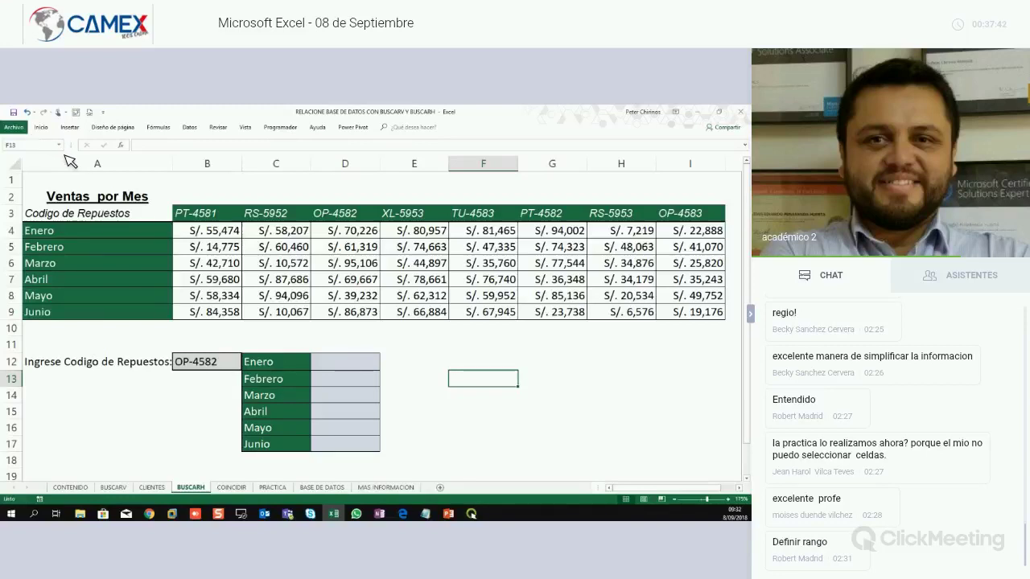
Pick REPUESTOS from the Name Box list to select the B3:I9 sales table.
{"action": "key", "text": "ctrl+1"}
{"action": "left_click_drag", "start_coordinate": [105, 164], "coordinate": [138, 200]}
{"action": "left_click_drag", "start_coordinate": [161, 244], "coordinate": [125, 196]}
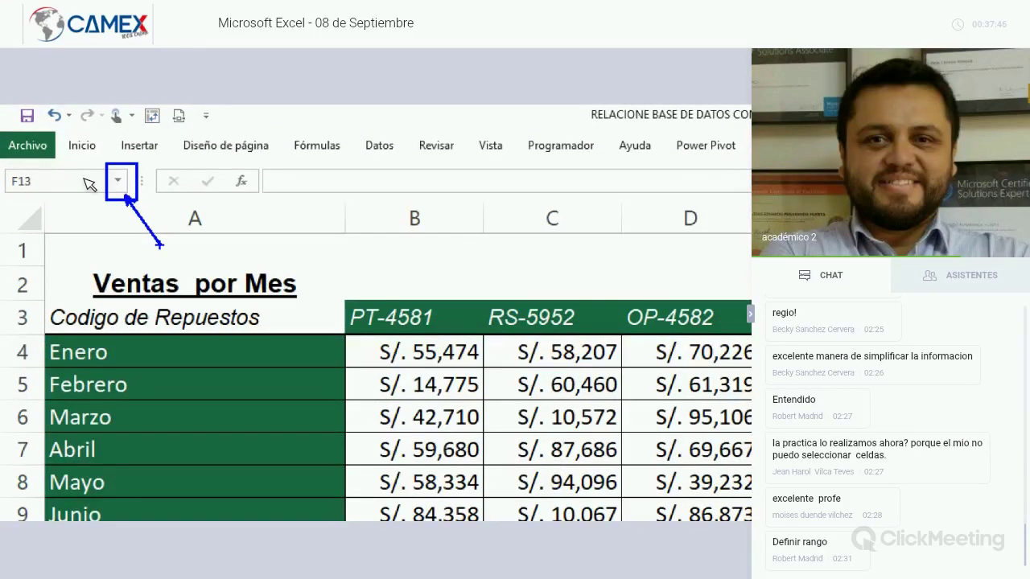
{"action": "key", "text": "Escape"}
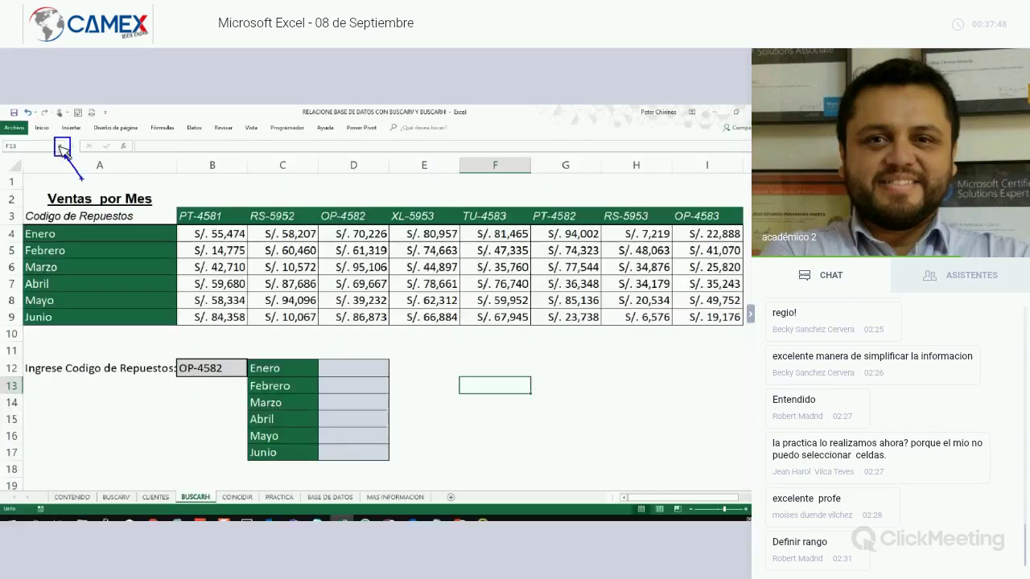
{"action": "left_click", "coordinate": [60, 146]}
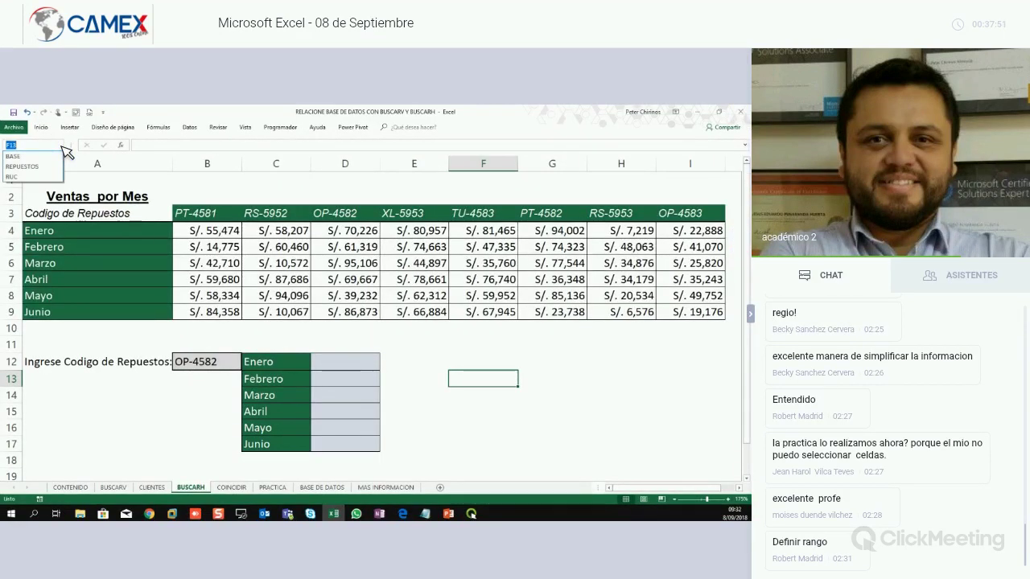
{"action": "key", "text": "ctrl+1"}
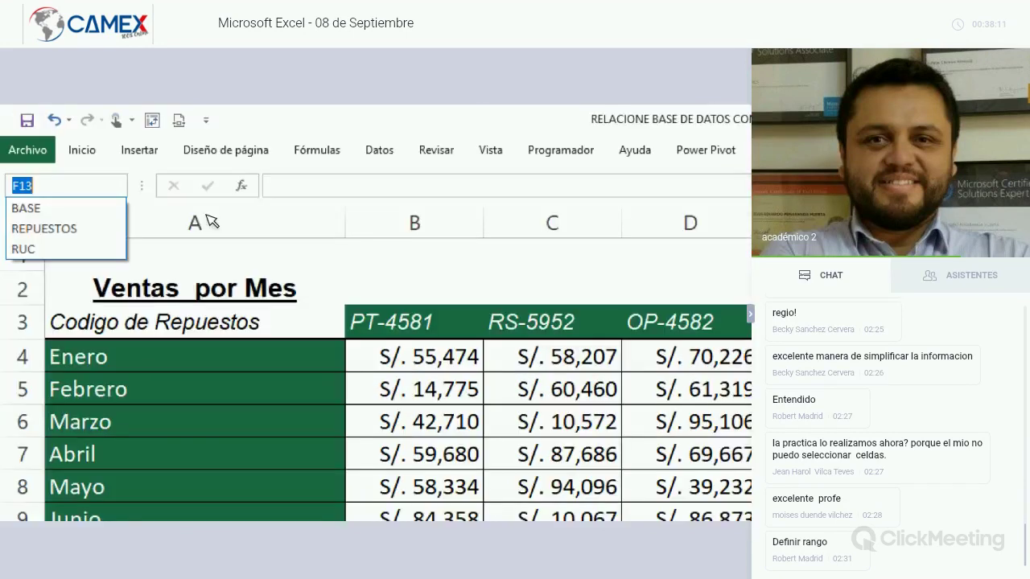
{"action": "key", "text": "Down"}
{"action": "key", "text": "Down"}
{"action": "key", "text": "Return"}
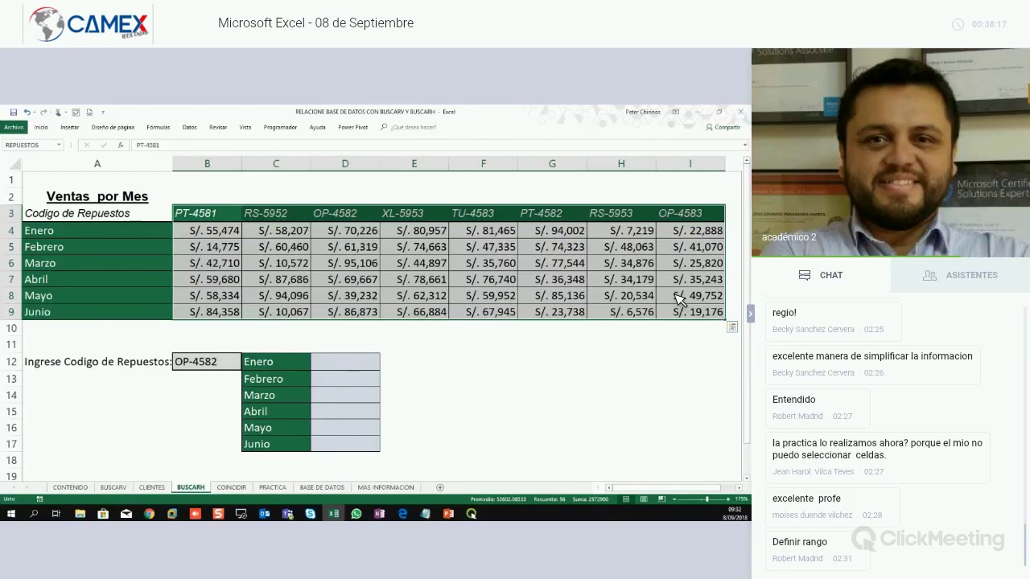
In D12, start a BUSCARH formula with B12 as the lookup value.
{"action": "left_click", "coordinate": [357, 370]}
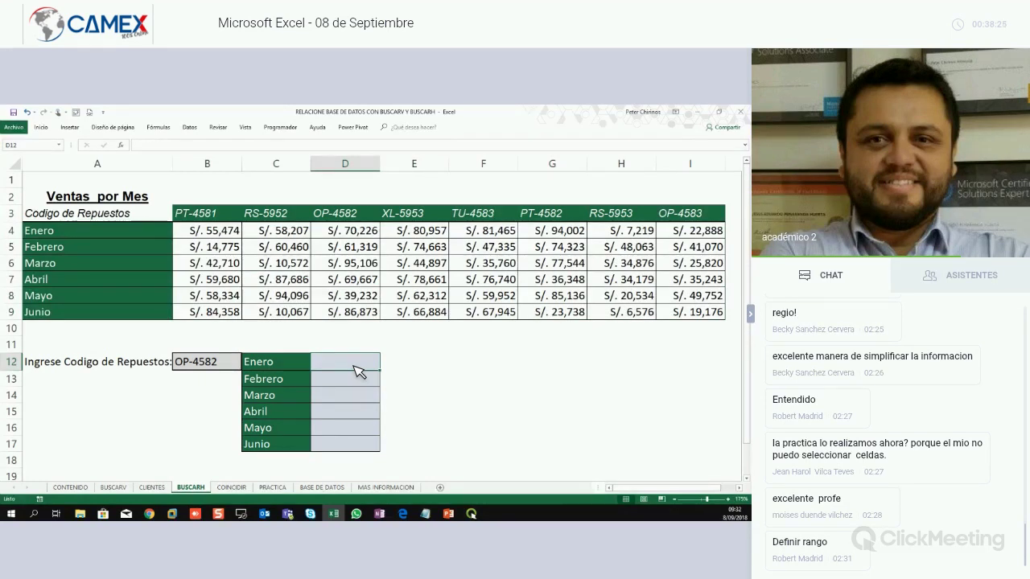
{"action": "type", "text": "="}
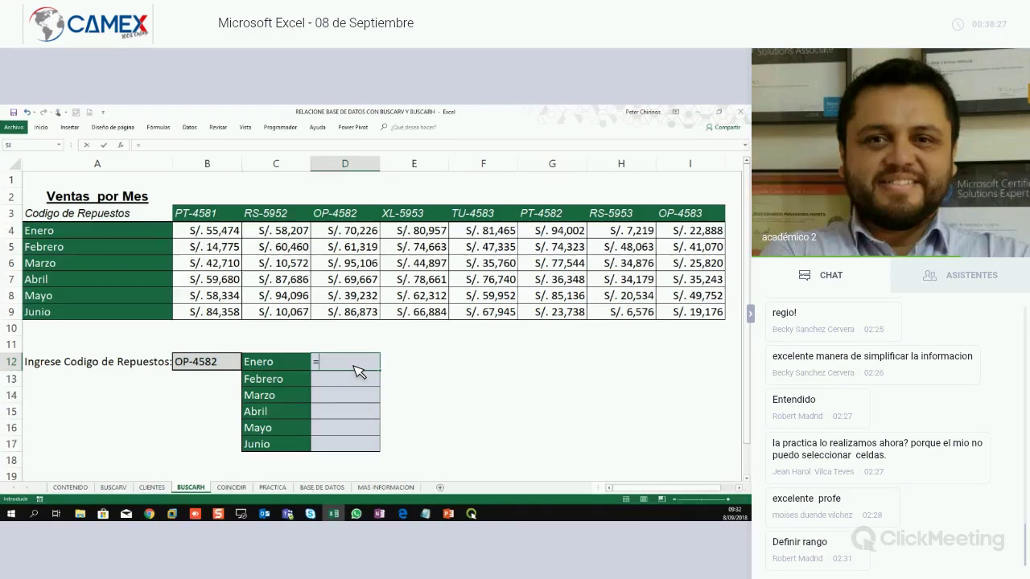
{"action": "type", "text": "BUS"}
{"action": "key", "text": "Down"}
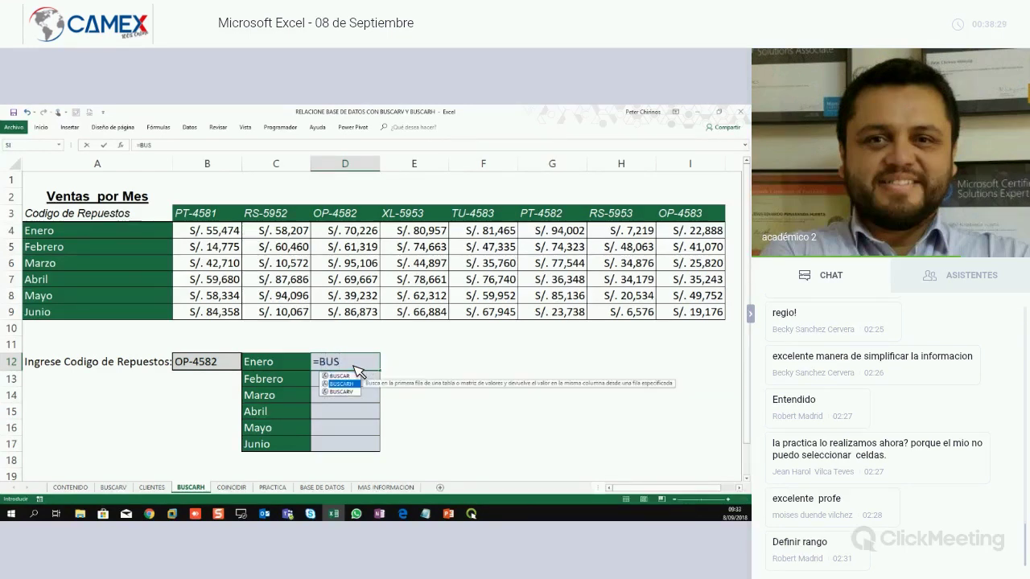
{"action": "key", "text": "Tab"}
{"action": "left_click", "coordinate": [218, 366]}
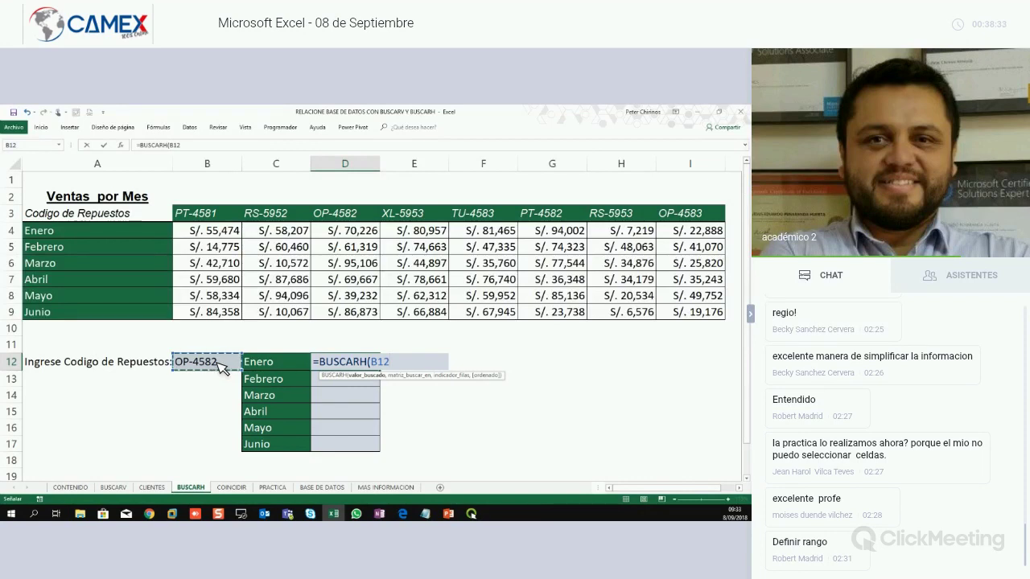
{"action": "type", "text": ","}
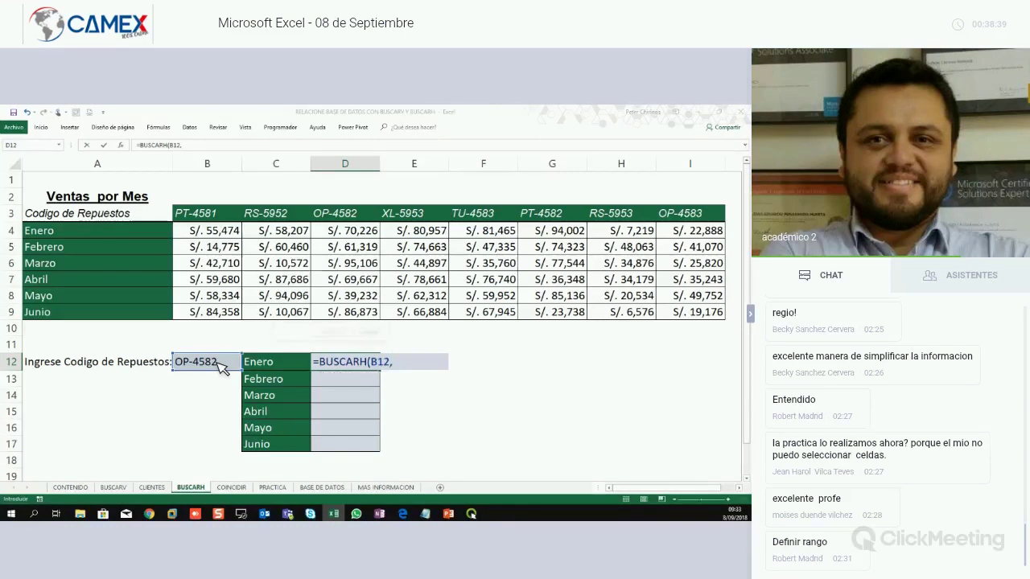
Paste the REPUESTOS name via F3 and finish with row index 2 and 0.
{"action": "key", "text": "F3"}
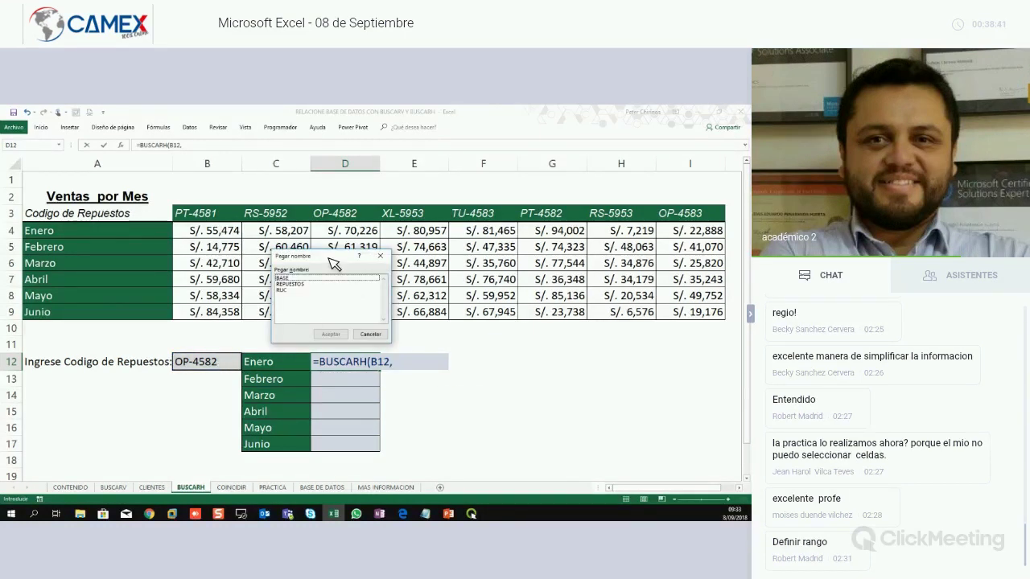
{"action": "left_click_drag", "start_coordinate": [331, 258], "coordinate": [364, 259]}
{"action": "left_click", "coordinate": [340, 284]}
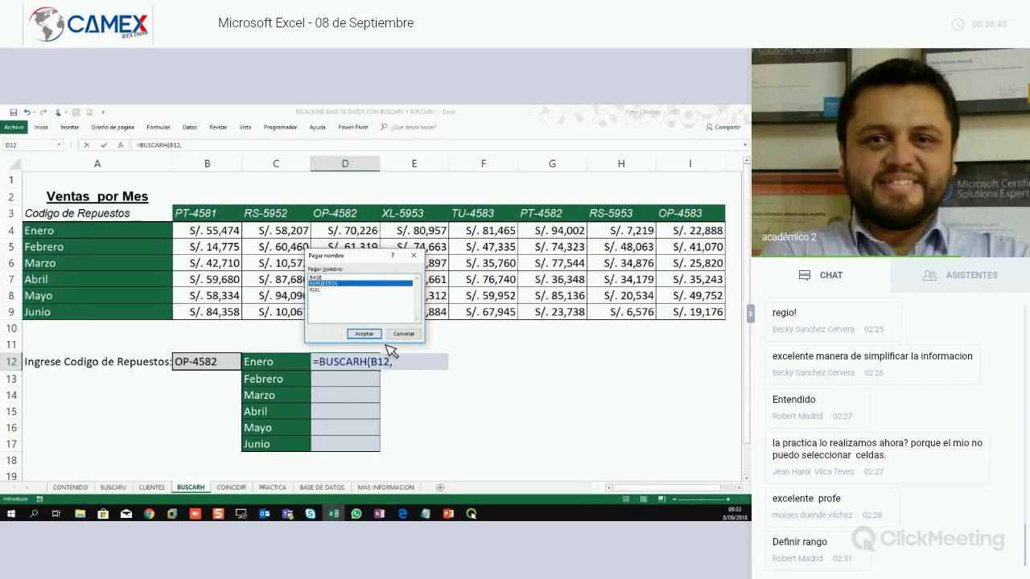
{"action": "left_click", "coordinate": [366, 333]}
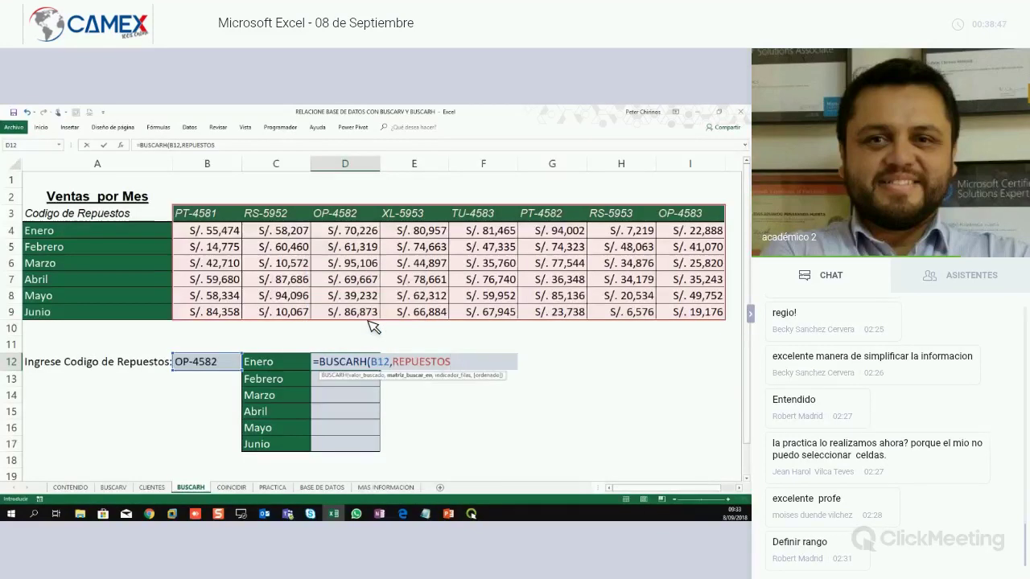
{"action": "type", "text": ",,"}
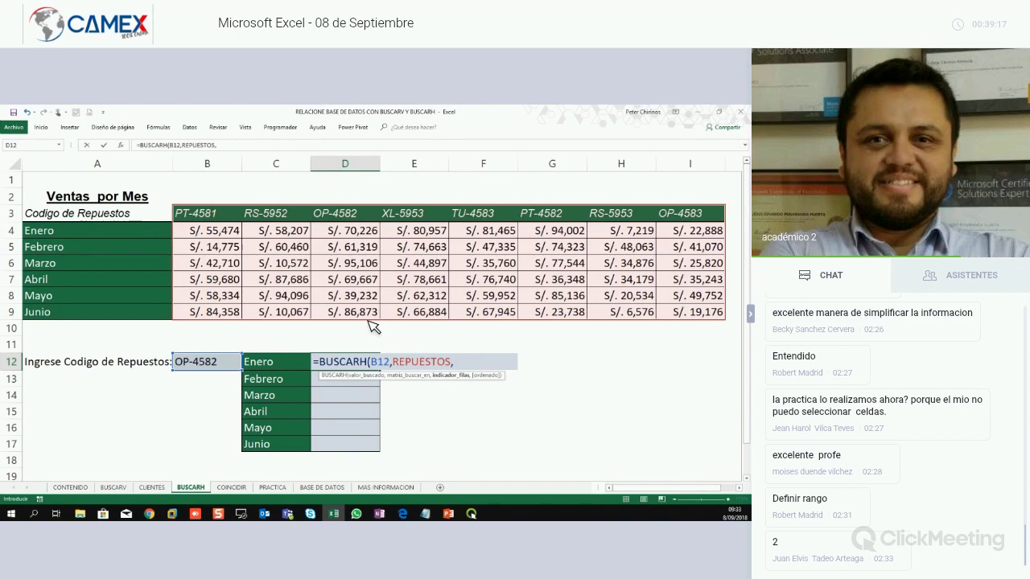
{"action": "type", "text": "2"}
{"action": "type", "text": ",0"}
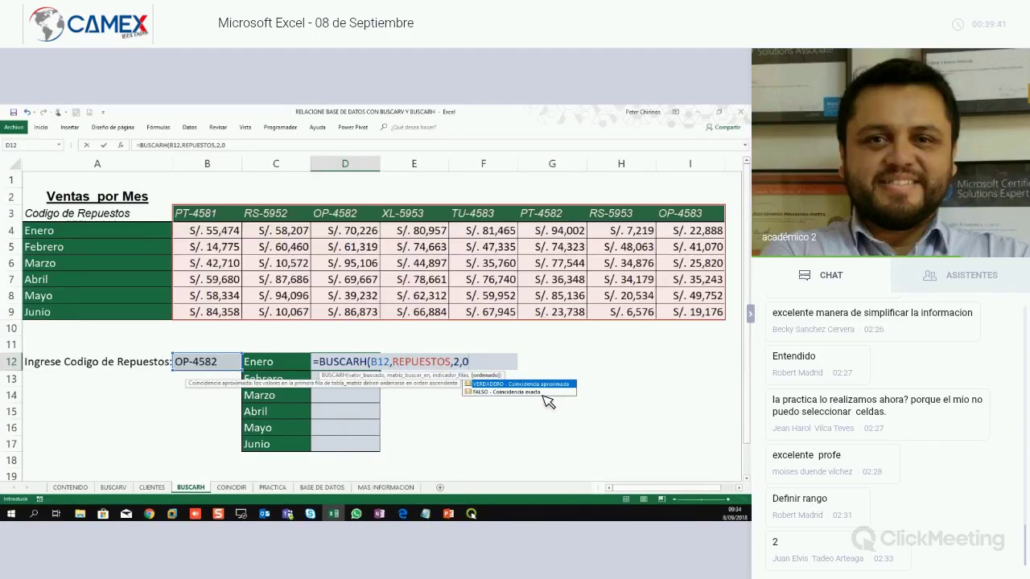
{"action": "key", "text": "Return"}
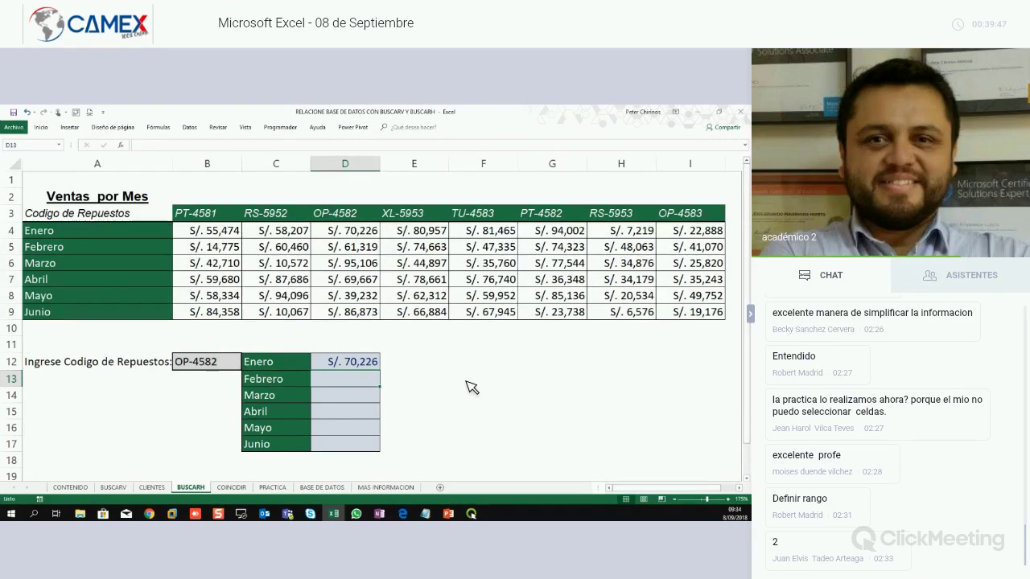
Put D12's =BUSCARH(B12,REPUESTOS,2,0) formula into edit mode.
{"action": "double_click", "coordinate": [361, 368]}
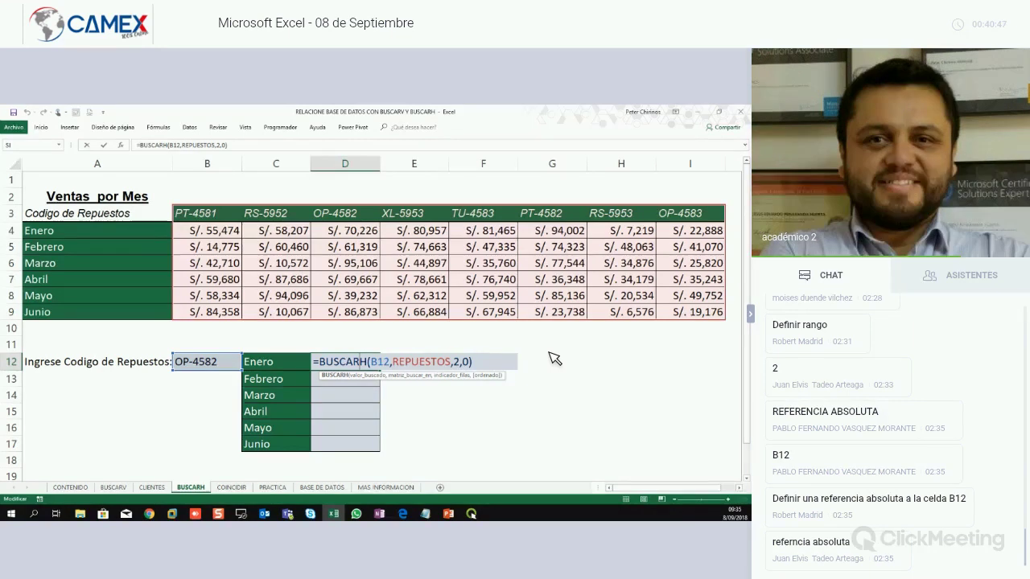
Make B12 absolute as $B$12 and fill D12's formula down through D17.
{"action": "left_click", "coordinate": [386, 367]}
{"action": "key", "text": "F4"}
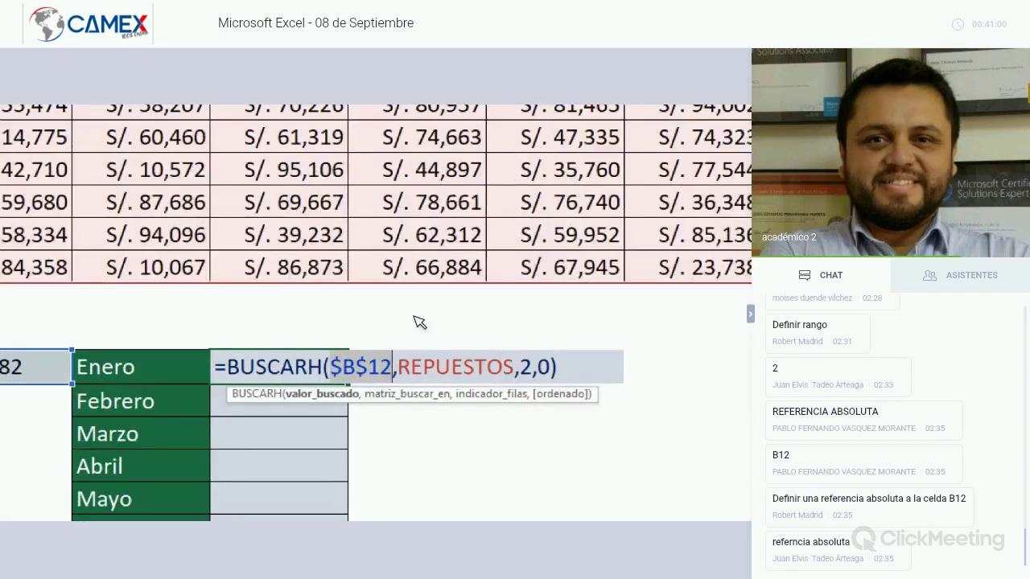
{"action": "left_click_drag", "start_coordinate": [366, 258], "coordinate": [342, 353]}
{"action": "left_click_drag", "start_coordinate": [412, 272], "coordinate": [370, 352]}
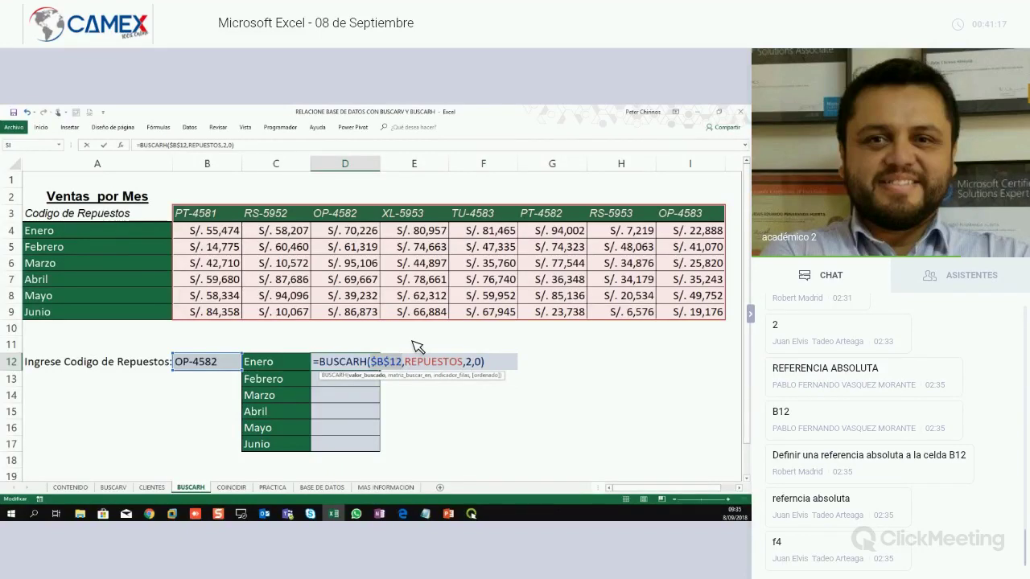
{"action": "key", "text": "Return"}
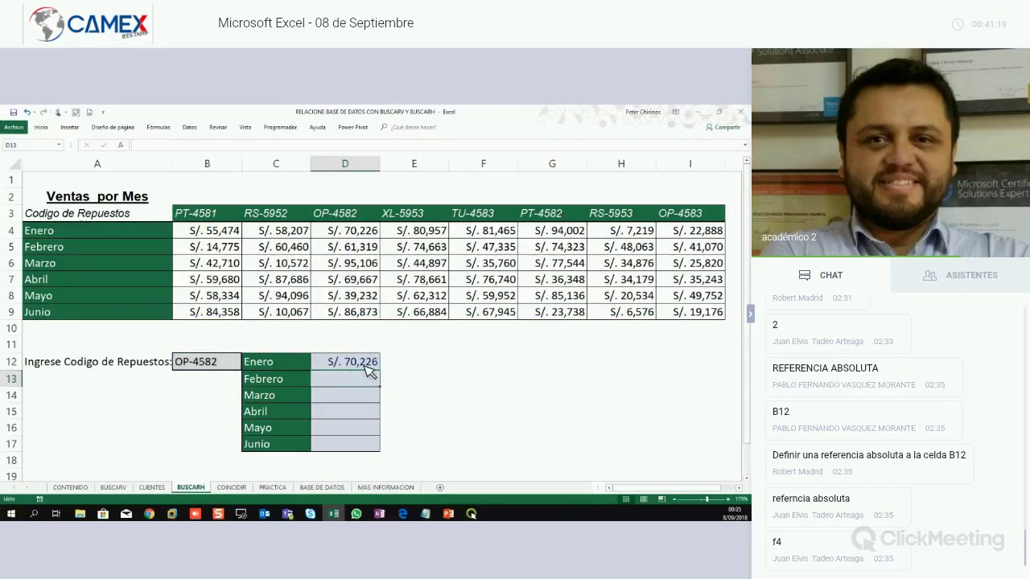
{"action": "left_click", "coordinate": [358, 364]}
{"action": "left_click_drag", "start_coordinate": [379, 370], "coordinate": [388, 447]}
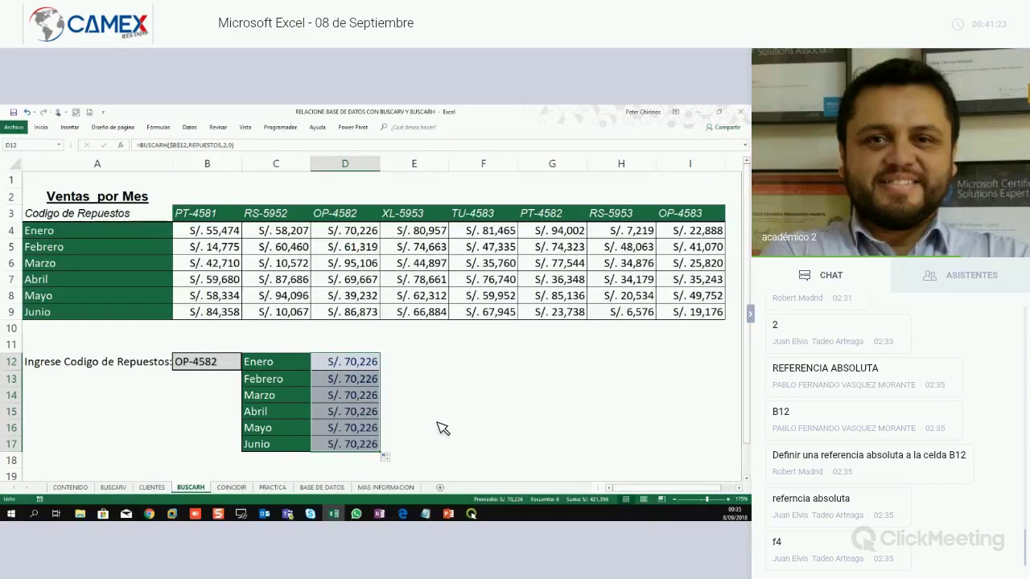
Put D13's Febrero formula into edit mode to change its row index.
{"action": "left_click", "coordinate": [368, 380]}
{"action": "key", "text": "F2"}
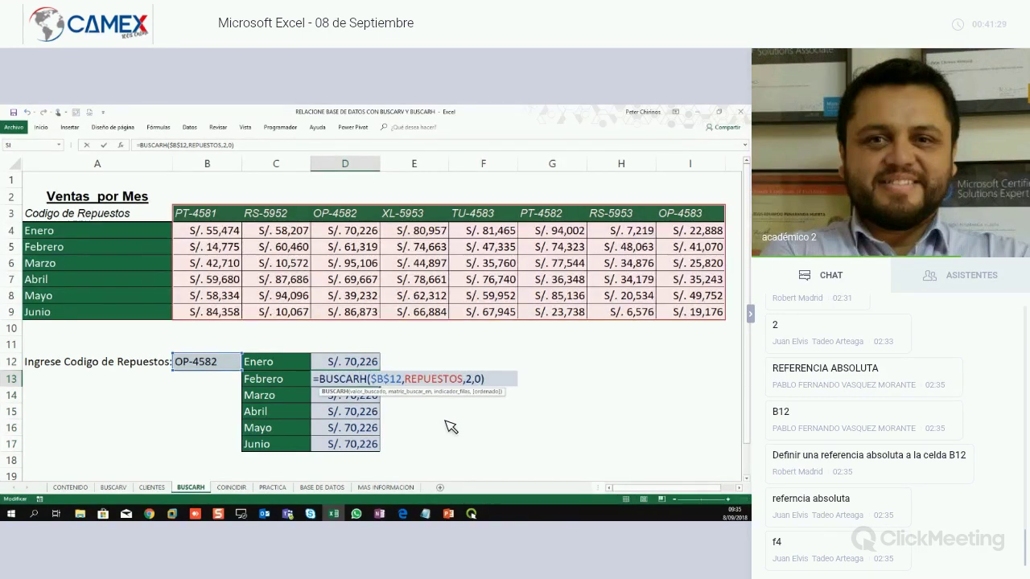
{"action": "key", "text": "ctrl+1"}
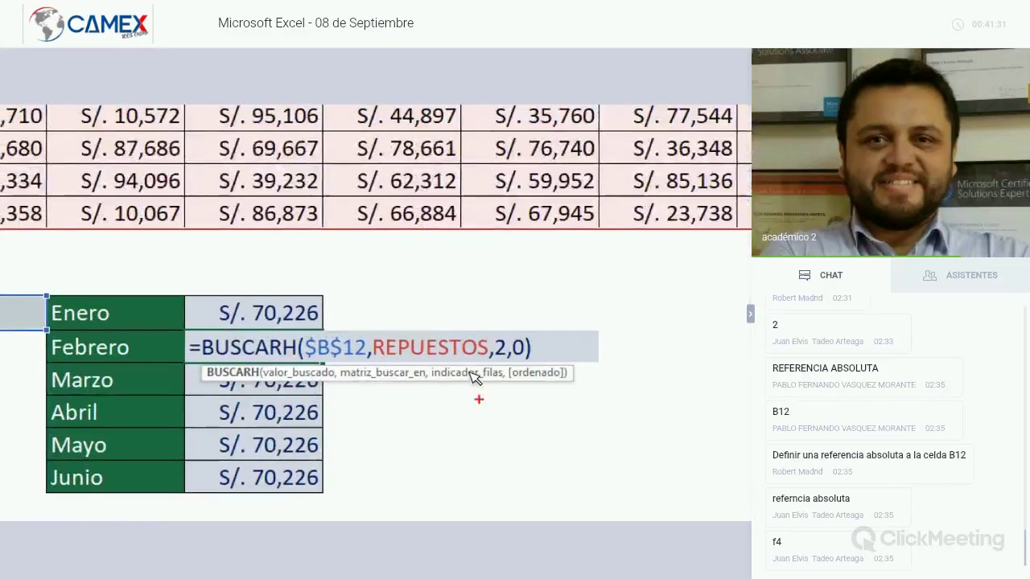
{"action": "left_click_drag", "start_coordinate": [492, 321], "coordinate": [512, 386]}
{"action": "left_click_drag", "start_coordinate": [512, 322], "coordinate": [573, 238]}
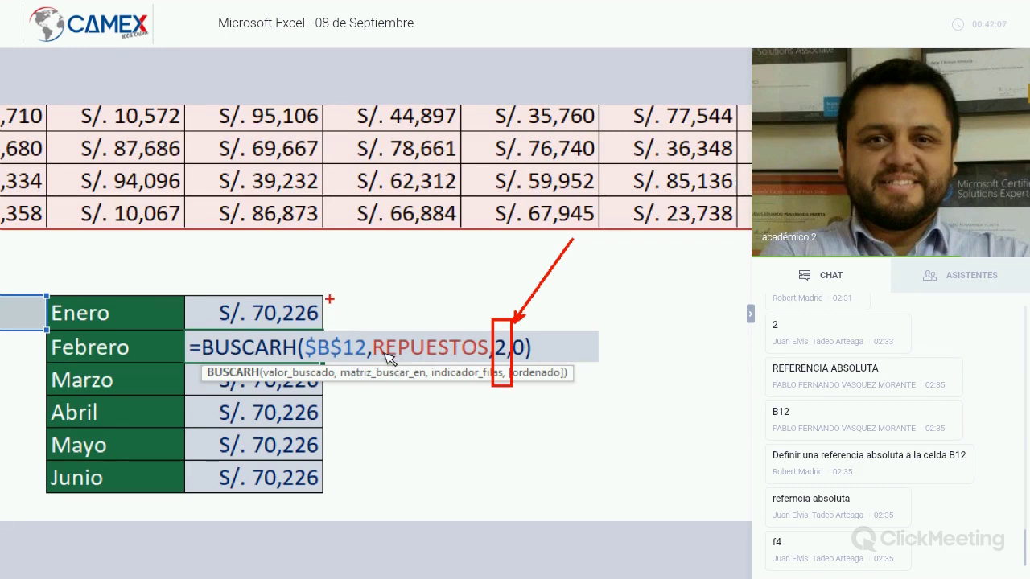
{"action": "mouse_move", "coordinate": [330, 297]}
{"action": "left_mouse_down"}
{"action": "mouse_move", "coordinate": [275, 281]}
{"action": "mouse_move", "coordinate": [330, 299]}
{"action": "mouse_move", "coordinate": [385, 258]}
{"action": "left_mouse_up"}
{"action": "left_click", "coordinate": [340, 303]}
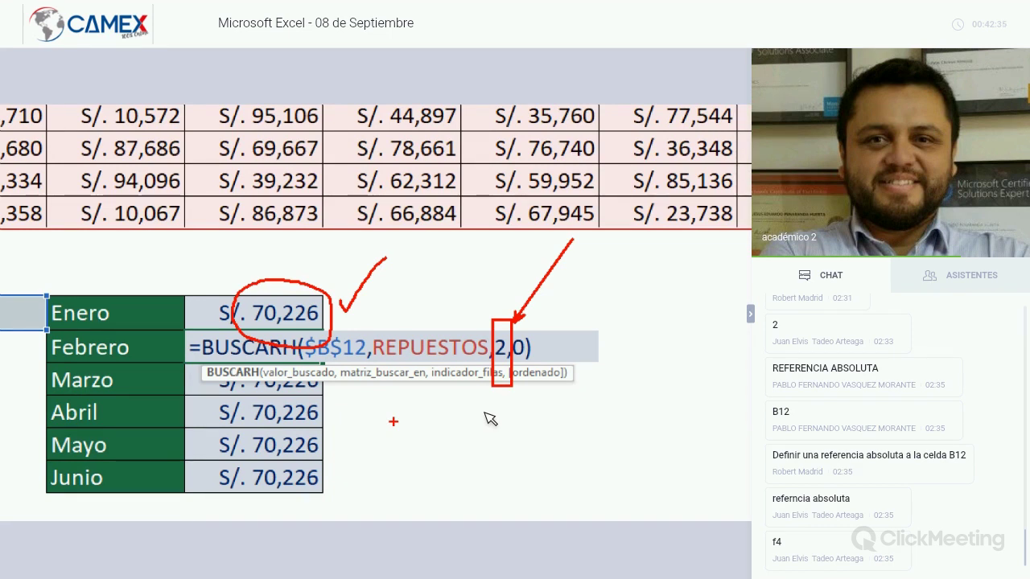
Change the row index to 3 for Febrero, 4 for Marzo and 5 for Abril.
{"action": "key", "text": "BackSpace"}
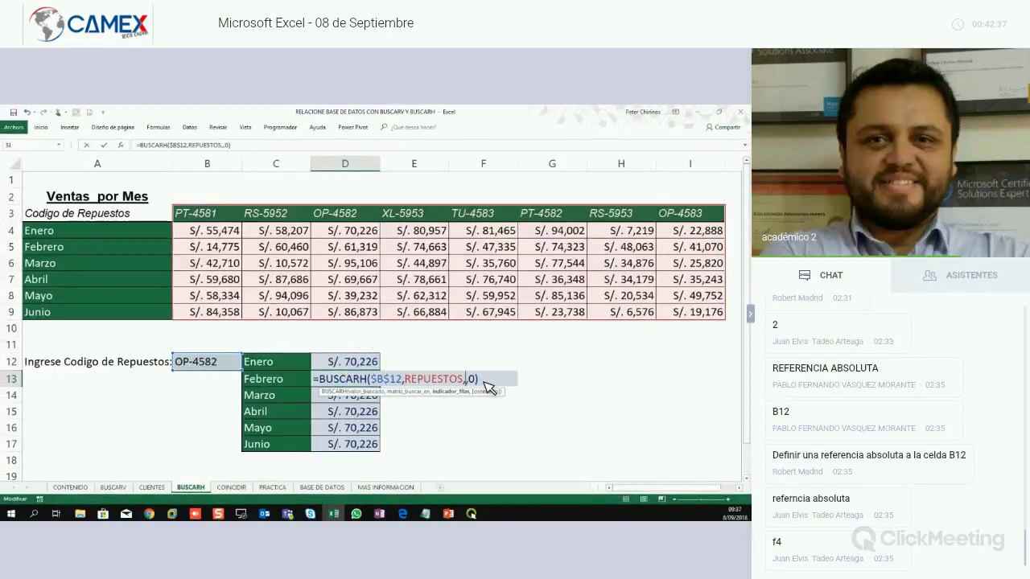
{"action": "type", "text": "3"}
{"action": "key", "text": "Return"}
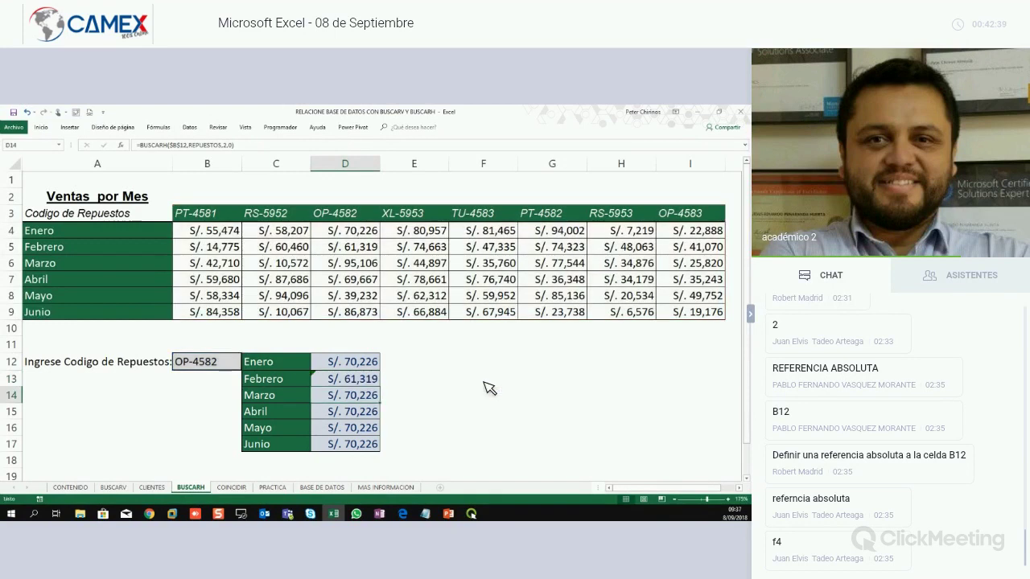
{"action": "key", "text": "F2"}
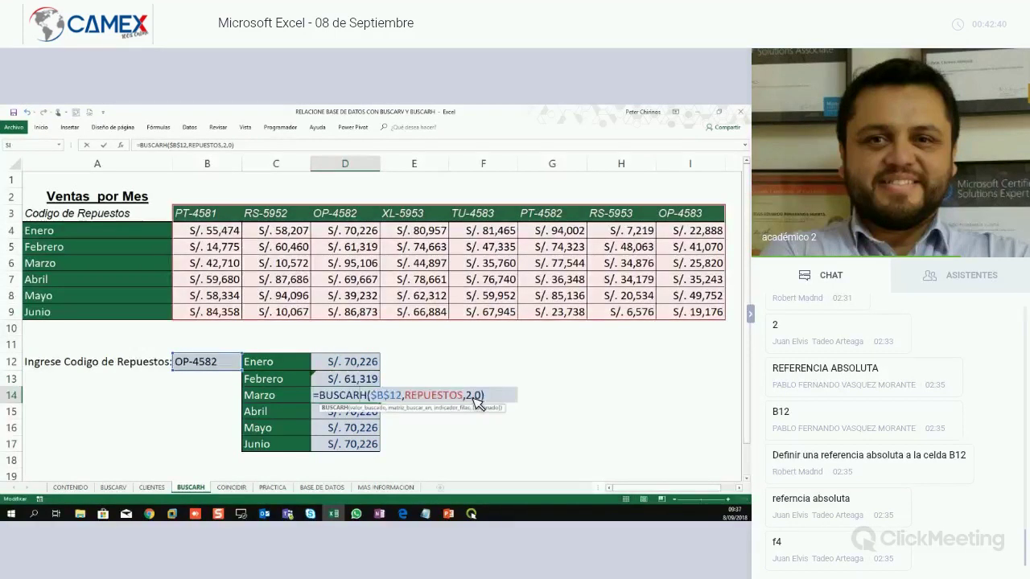
{"action": "left_click", "coordinate": [480, 395]}
{"action": "key", "text": "BackSpace"}
{"action": "type", "text": "4"}
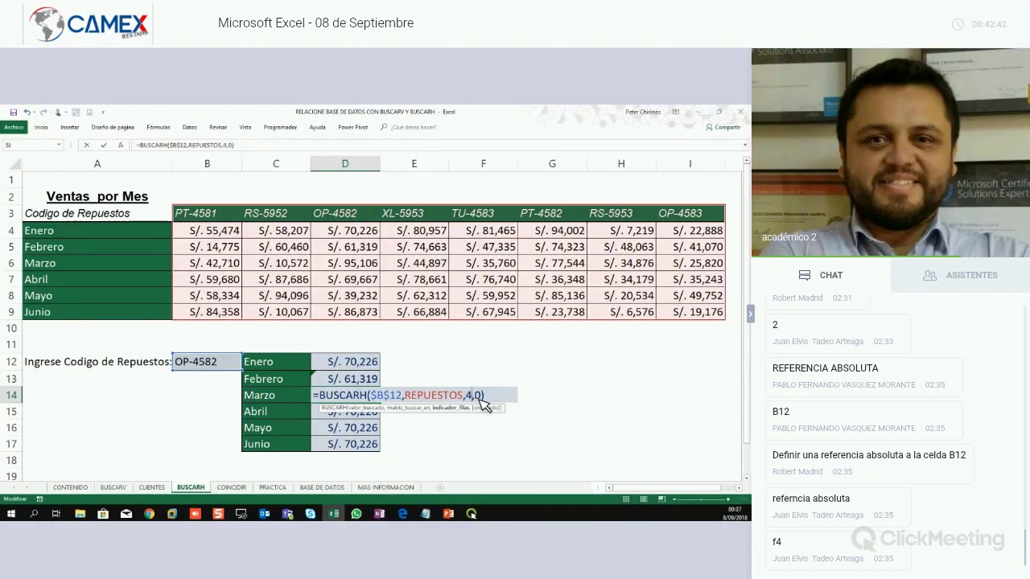
{"action": "key", "text": "Return"}
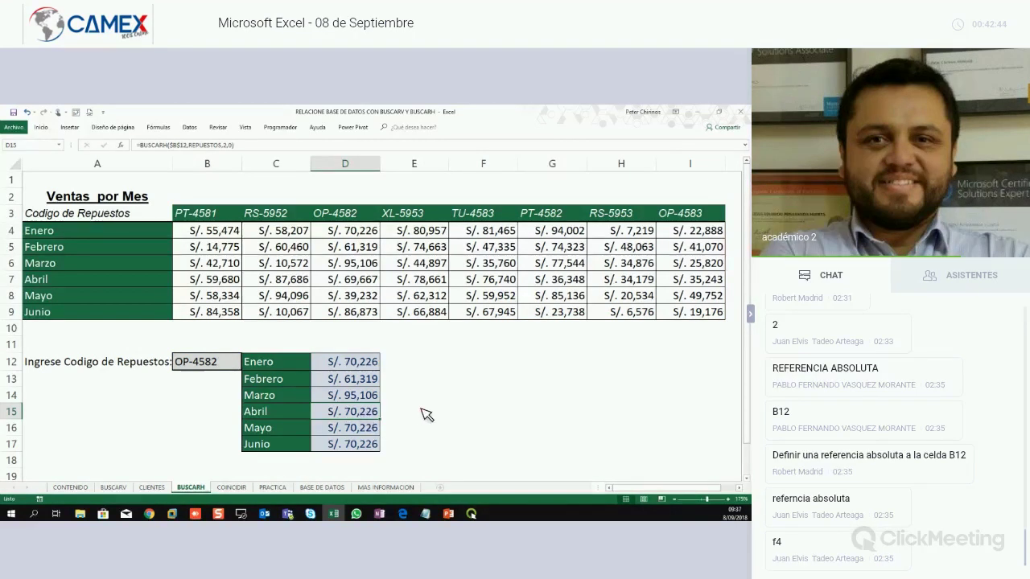
{"action": "key", "text": "F2"}
{"action": "key", "text": "Left"}
{"action": "key", "text": "Left"}
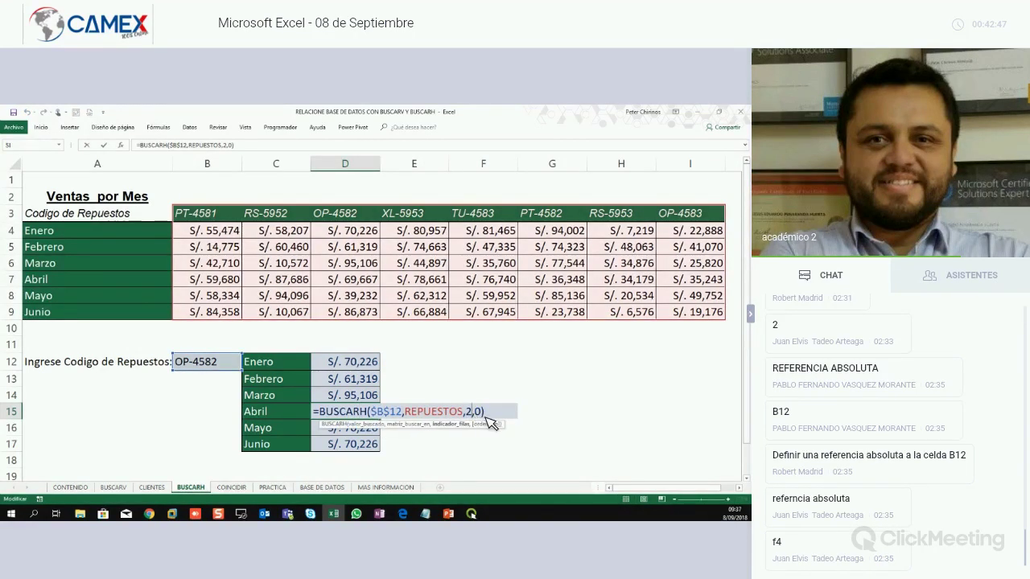
{"action": "key", "text": "BackSpace"}
{"action": "type", "text": "5"}
{"action": "key", "text": "Return"}
Set the row index to 6 for Mayo and 7 for Junio, giving S/. 86,873.
{"action": "key", "text": "F2"}
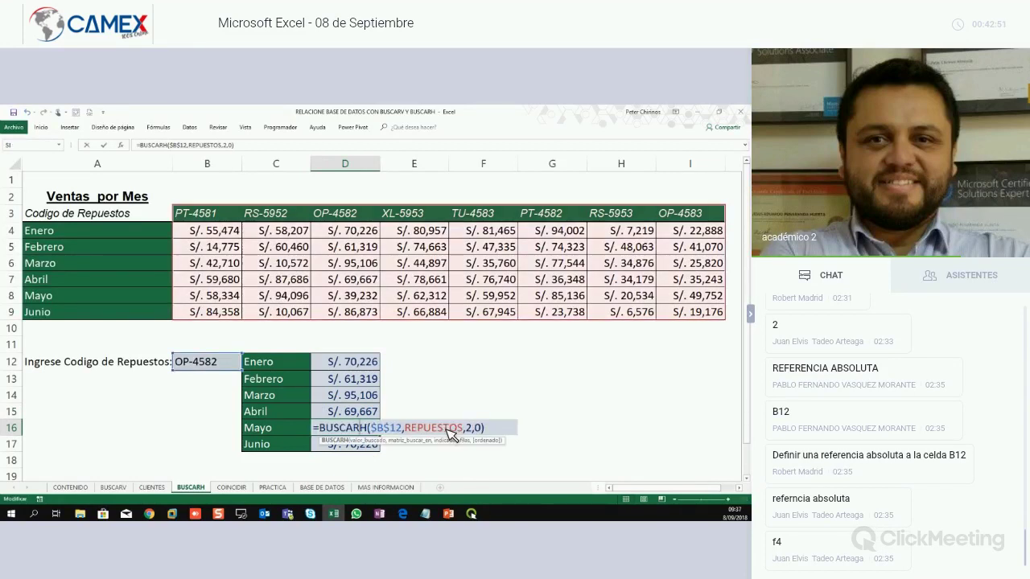
{"action": "key", "text": "Left"}
{"action": "key", "text": "Left"}
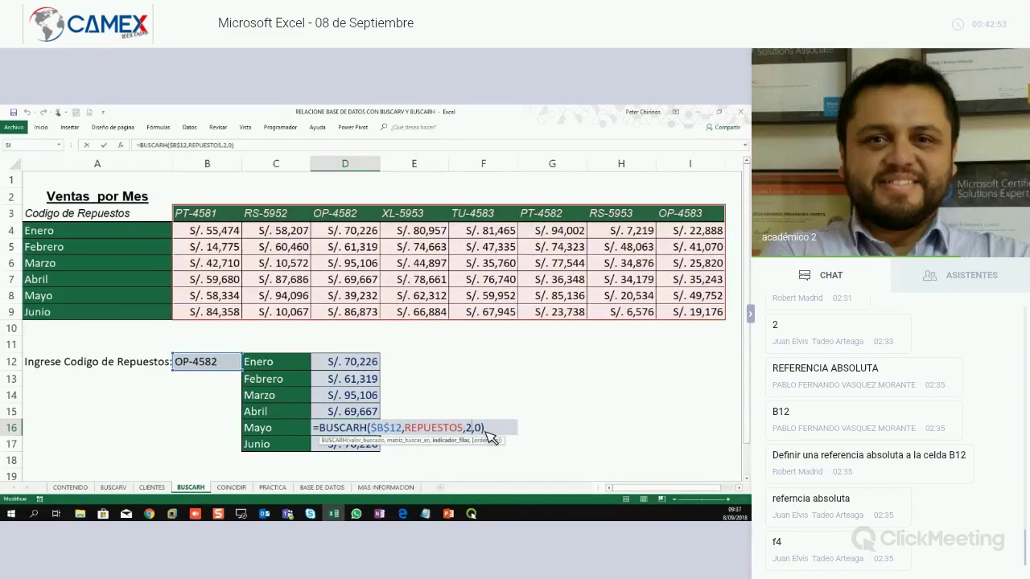
{"action": "key", "text": "BackSpace"}
{"action": "type", "text": "6"}
{"action": "key", "text": "Return"}
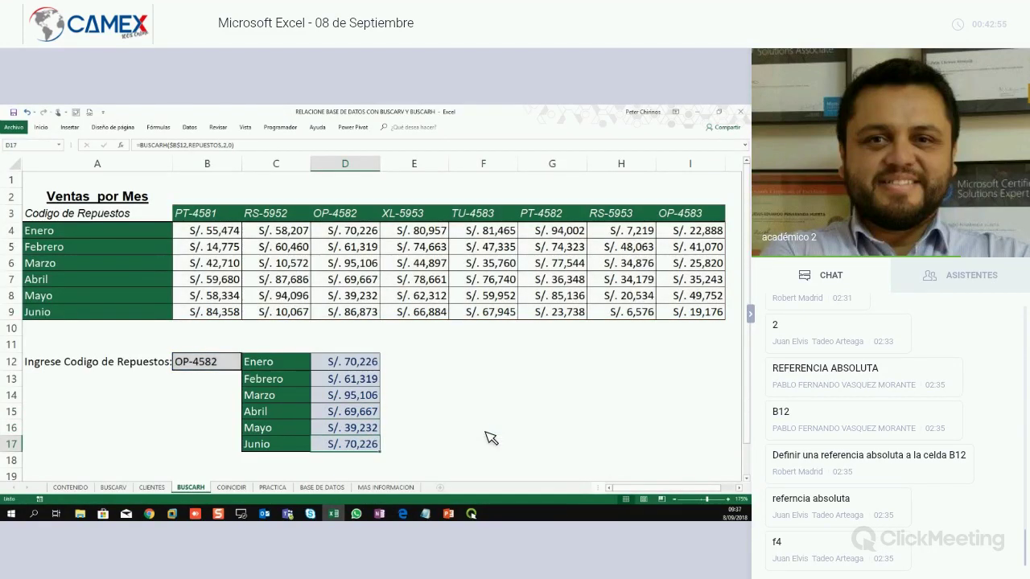
{"action": "double_click", "coordinate": [375, 448]}
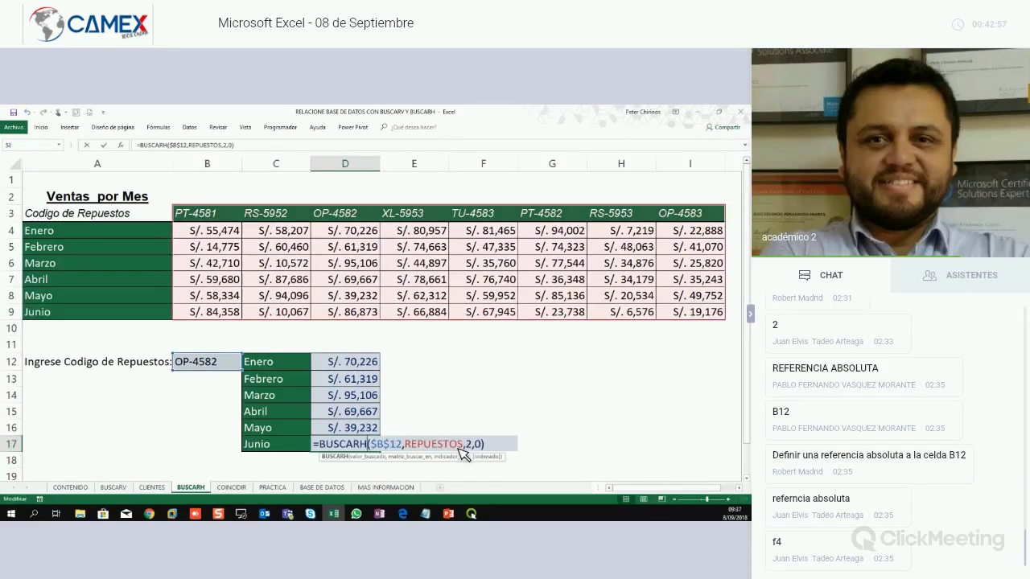
{"action": "key", "text": "Left"}
{"action": "key", "text": "Left"}
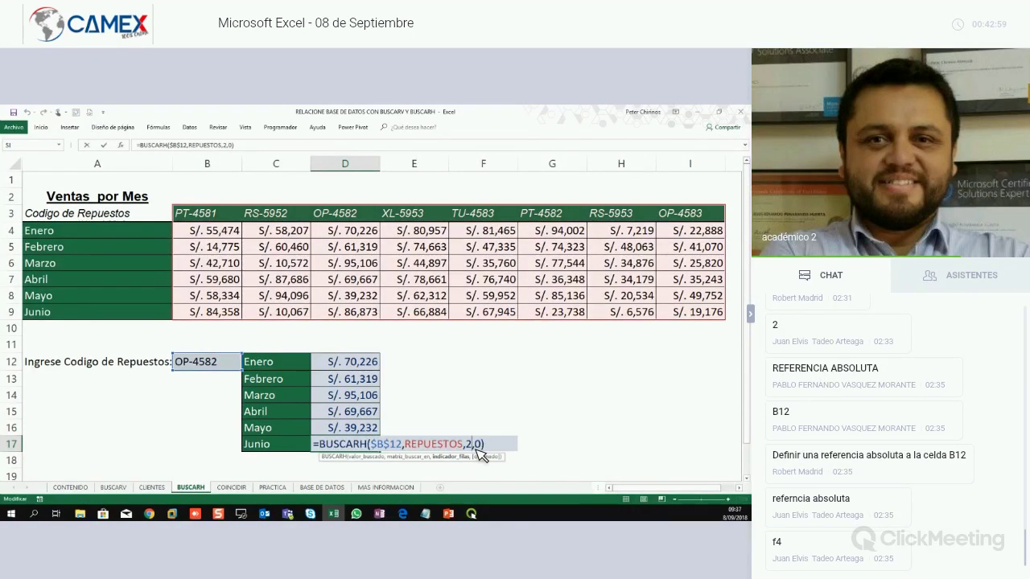
{"action": "key", "text": "BackSpace"}
{"action": "type", "text": "7"}
{"action": "key", "text": "Return"}
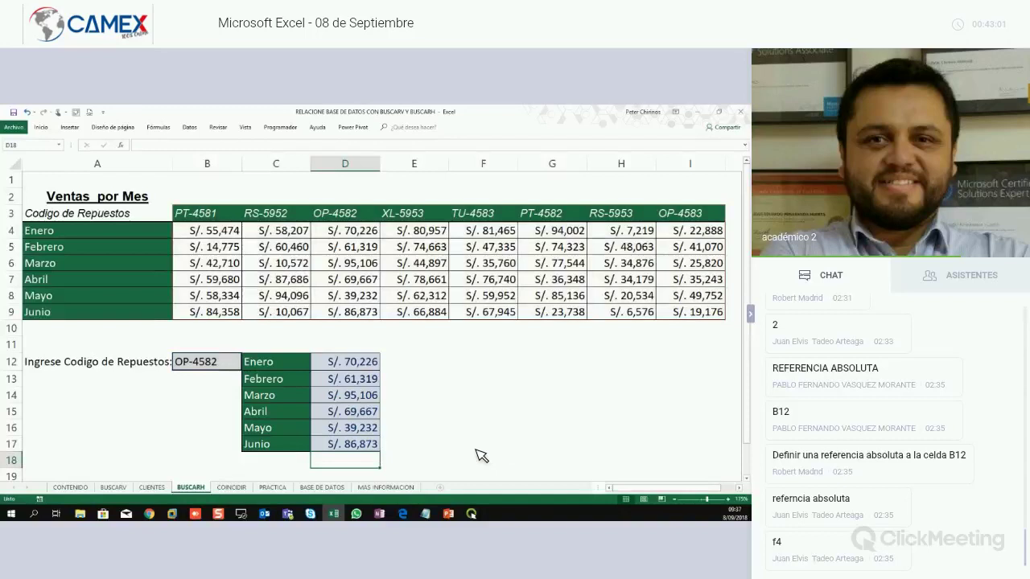
Check the Junio through Enero formulas to confirm each month's row index.
{"action": "left_click", "coordinate": [371, 448]}
{"action": "left_click", "coordinate": [368, 432]}
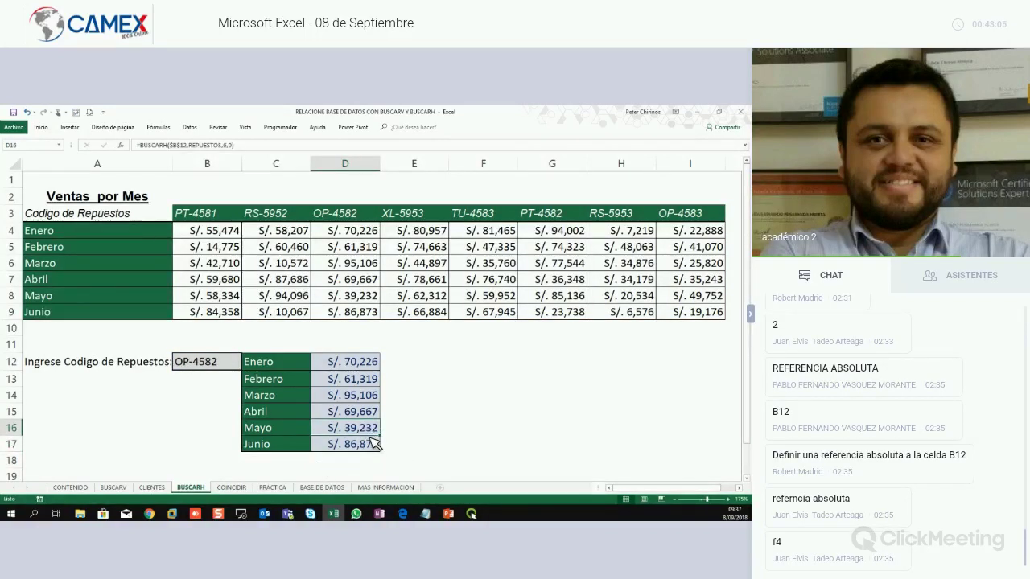
{"action": "left_click", "coordinate": [358, 401]}
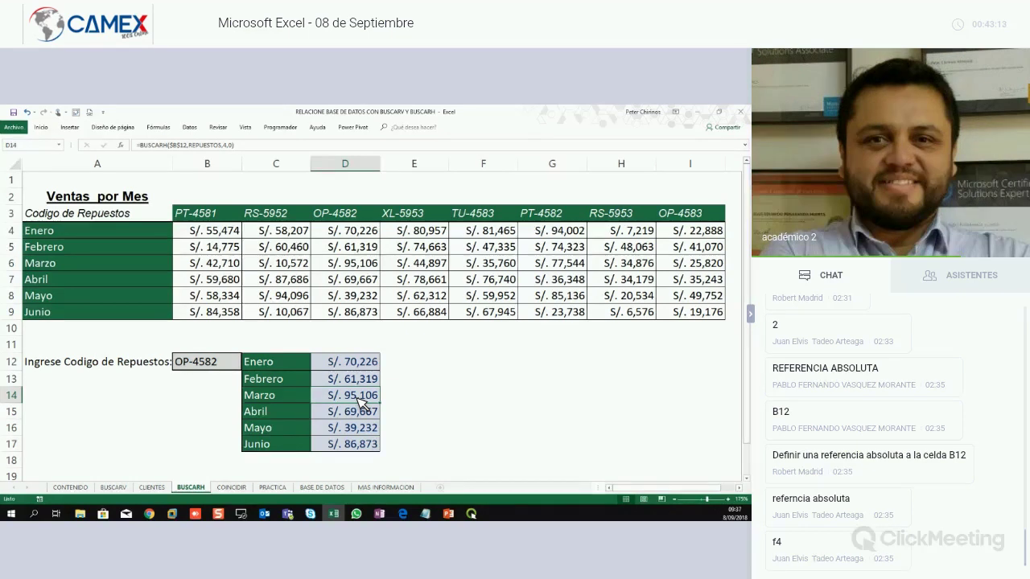
{"action": "left_click", "coordinate": [361, 377]}
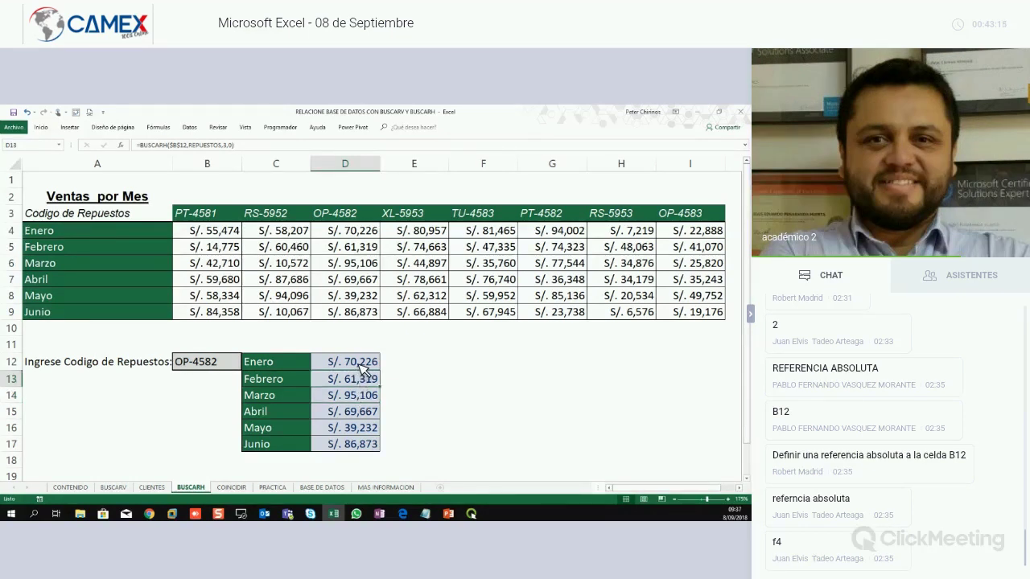
{"action": "left_click", "coordinate": [361, 366]}
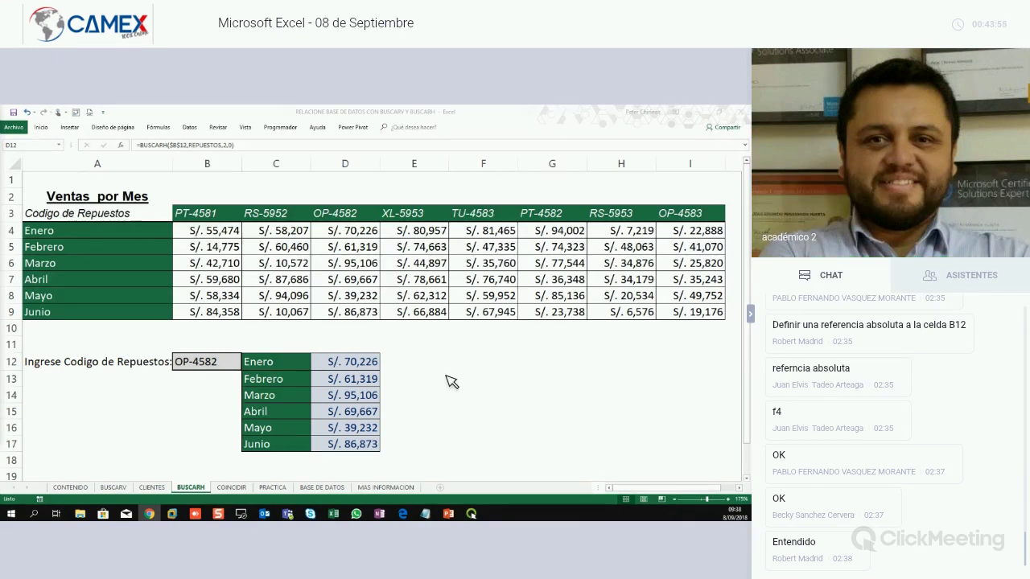
{"action": "left_click", "coordinate": [242, 488]}
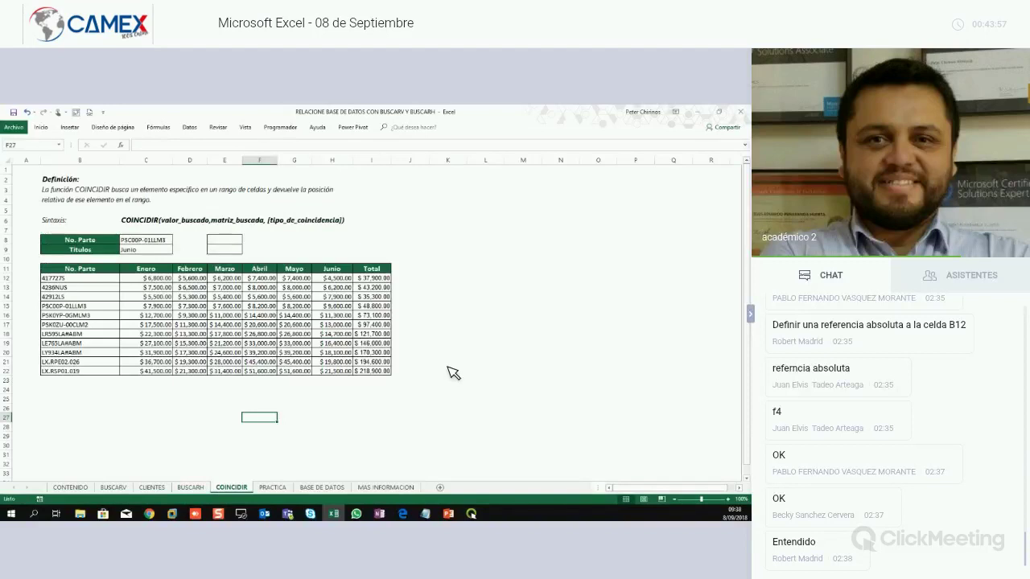
{"action": "left_click", "coordinate": [447, 362]}
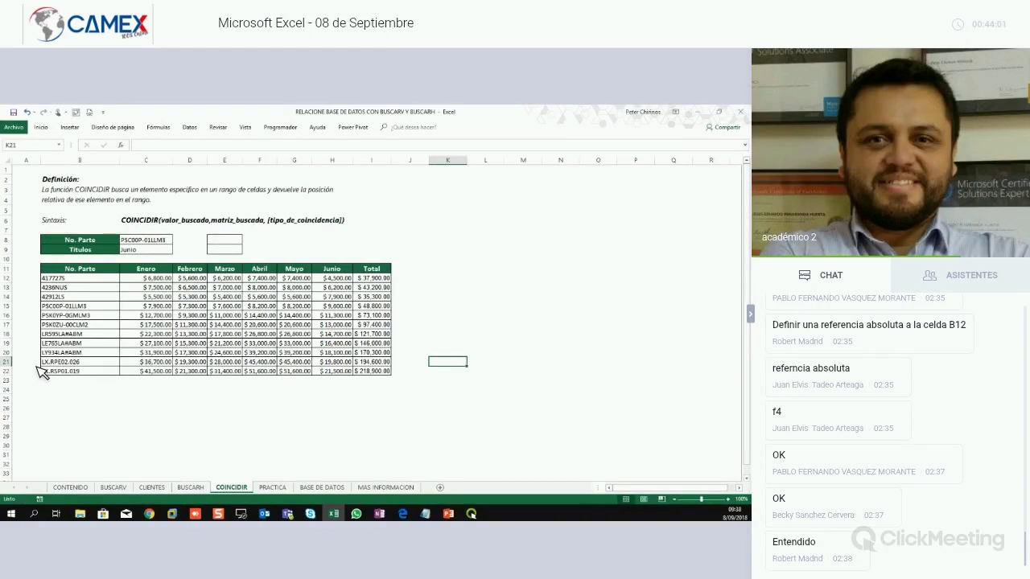
{"action": "key", "text": "alt+Tab"}
{"action": "left_click", "coordinate": [285, 485]}
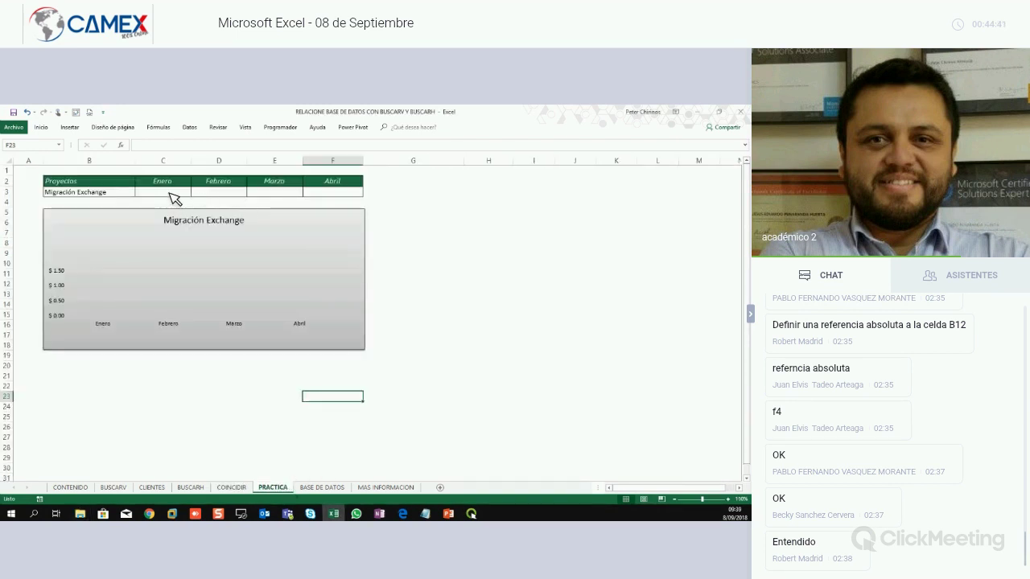
{"action": "left_click_drag", "start_coordinate": [171, 193], "coordinate": [259, 193]}
{"action": "left_click_drag", "start_coordinate": [335, 197], "coordinate": [341, 197]}
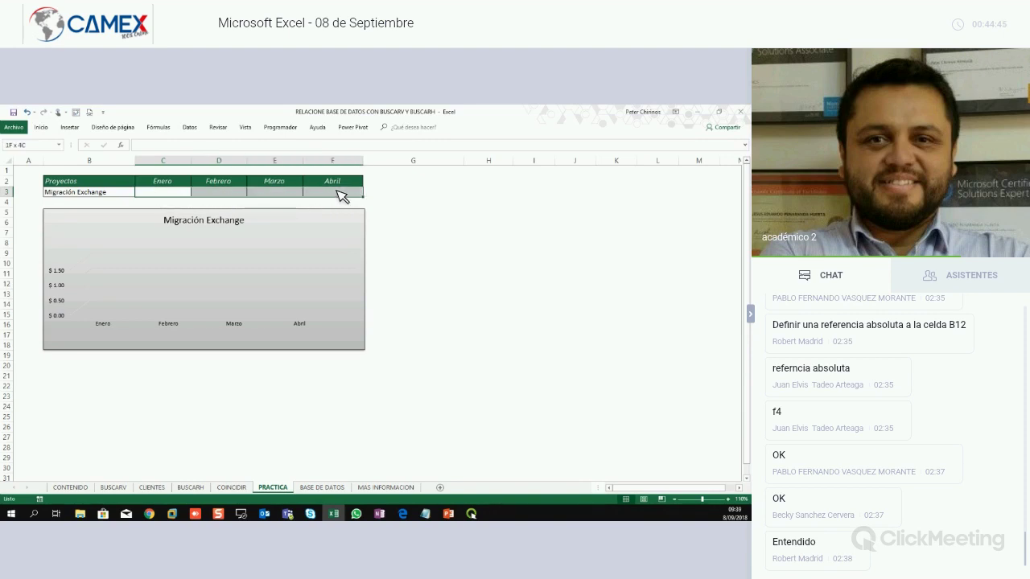
{"action": "left_click_drag", "start_coordinate": [341, 197], "coordinate": [337, 198]}
{"action": "left_click", "coordinate": [231, 488]}
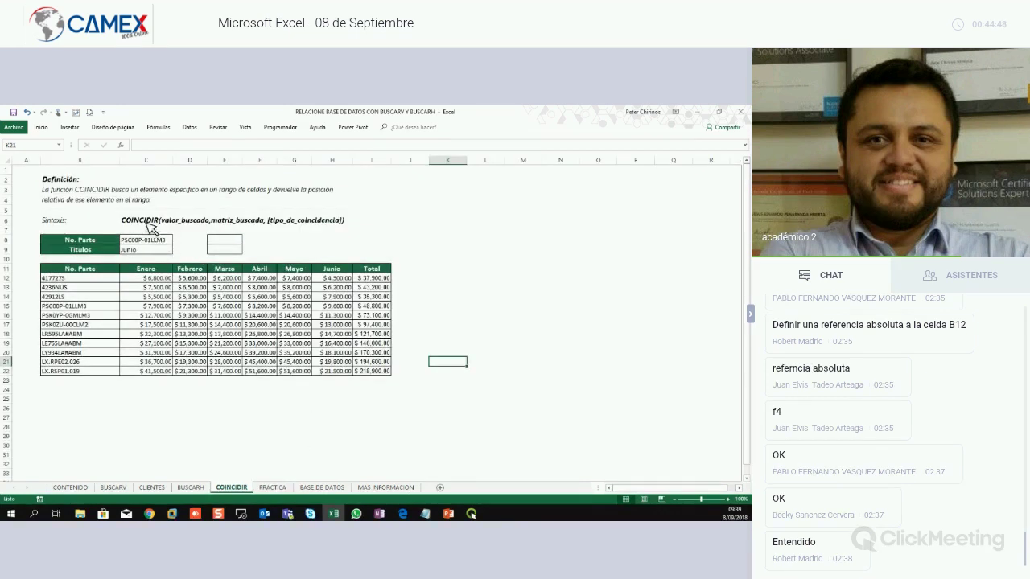
{"action": "left_click", "coordinate": [190, 487]}
{"action": "double_click", "coordinate": [369, 363]}
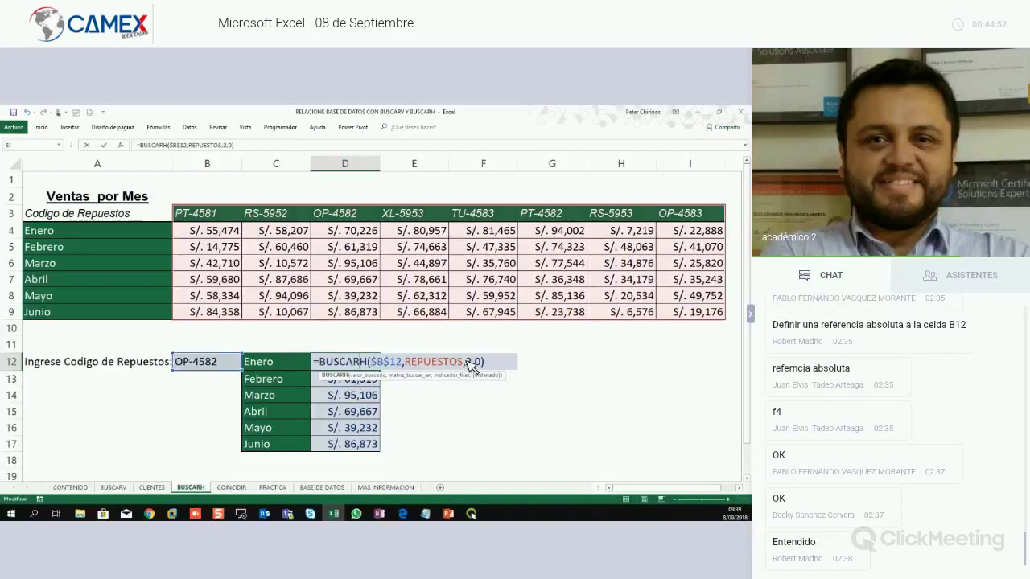
{"action": "left_click", "coordinate": [474, 362]}
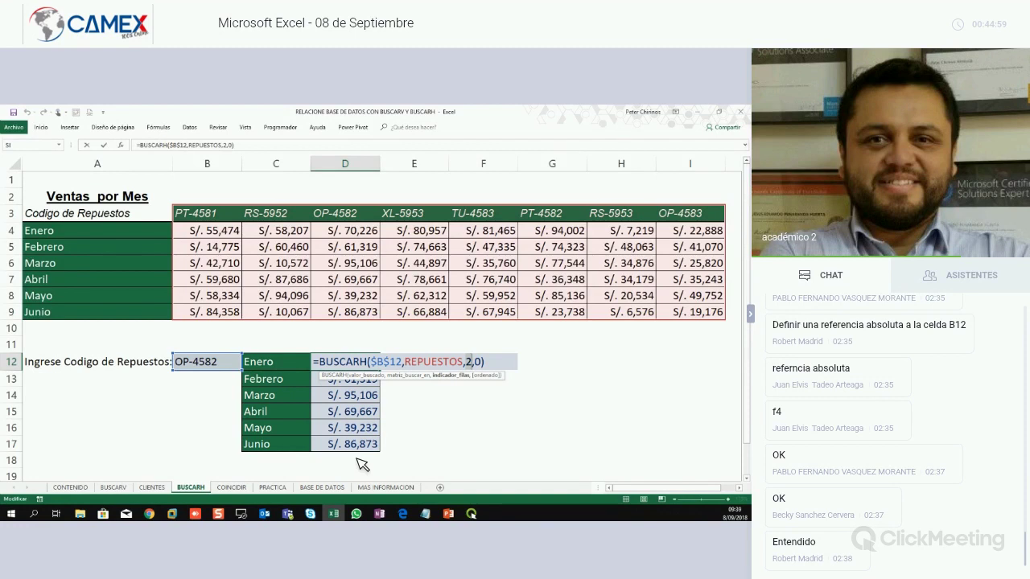
{"action": "key", "text": "Escape"}
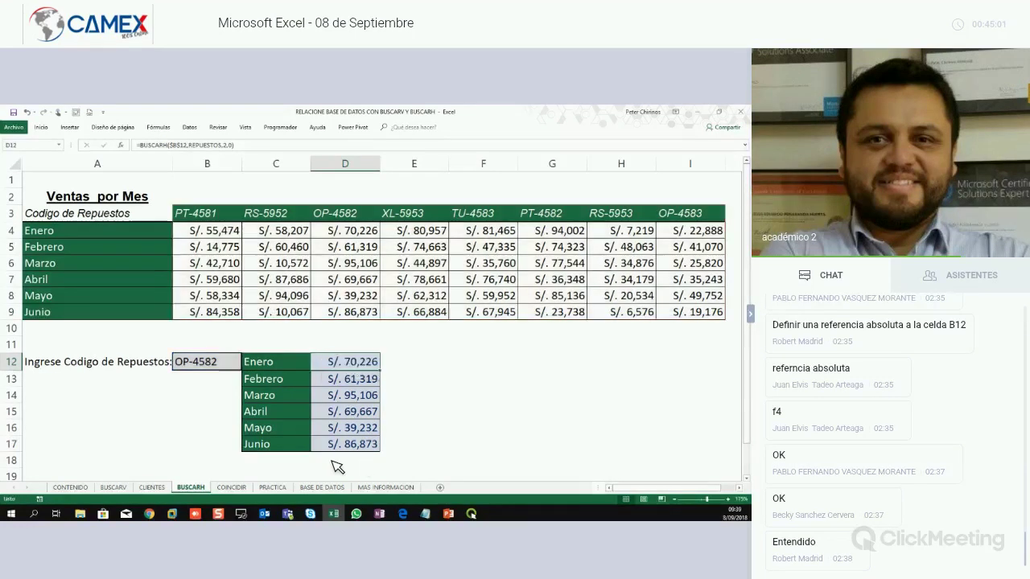
Open the COINCIDIR sheet and autofit the Febrero to Mayo columns D:G.
{"action": "left_click", "coordinate": [232, 488]}
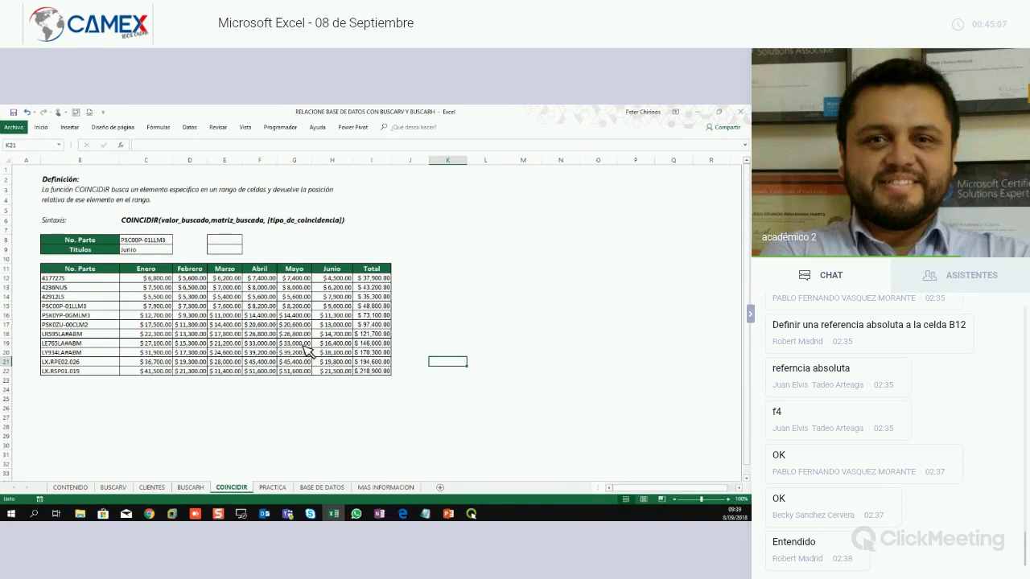
{"action": "scroll", "coordinate": [362, 174], "scroll_direction": "up", "scroll_amount": 1}
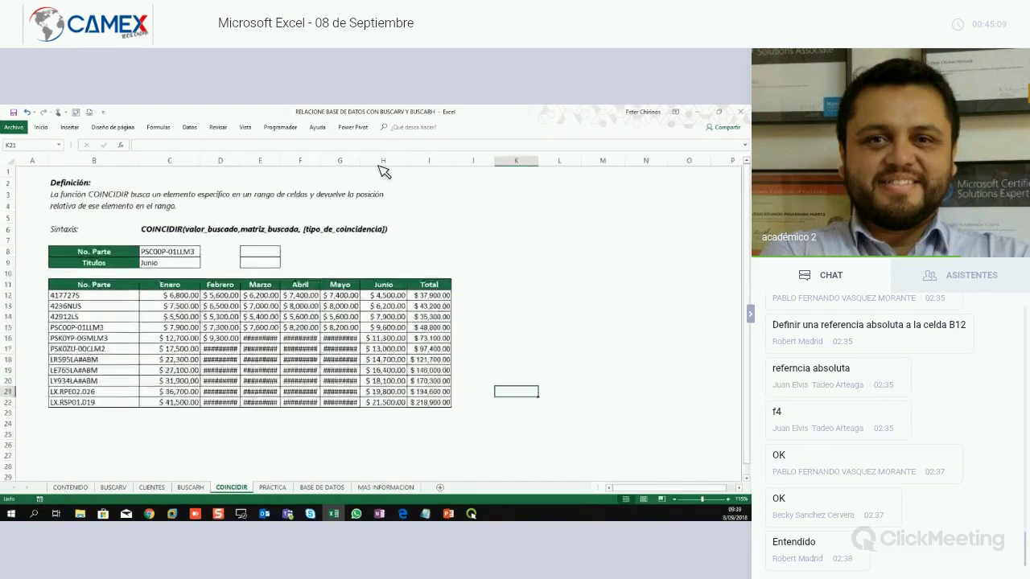
{"action": "scroll", "coordinate": [378, 171], "scroll_direction": "up", "scroll_amount": 1}
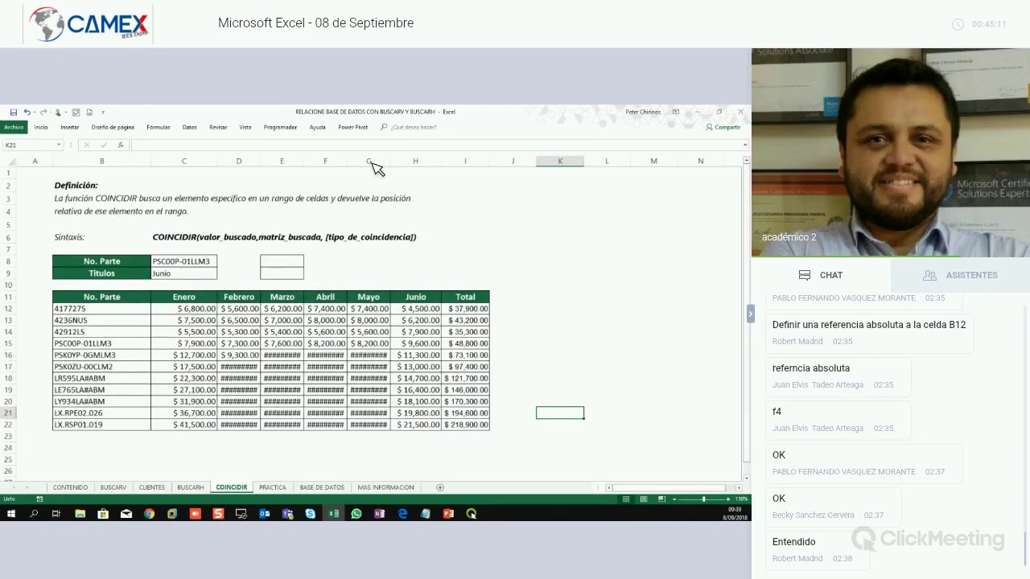
{"action": "left_click_drag", "start_coordinate": [239, 161], "coordinate": [368, 161]}
{"action": "double_click", "coordinate": [390, 161]}
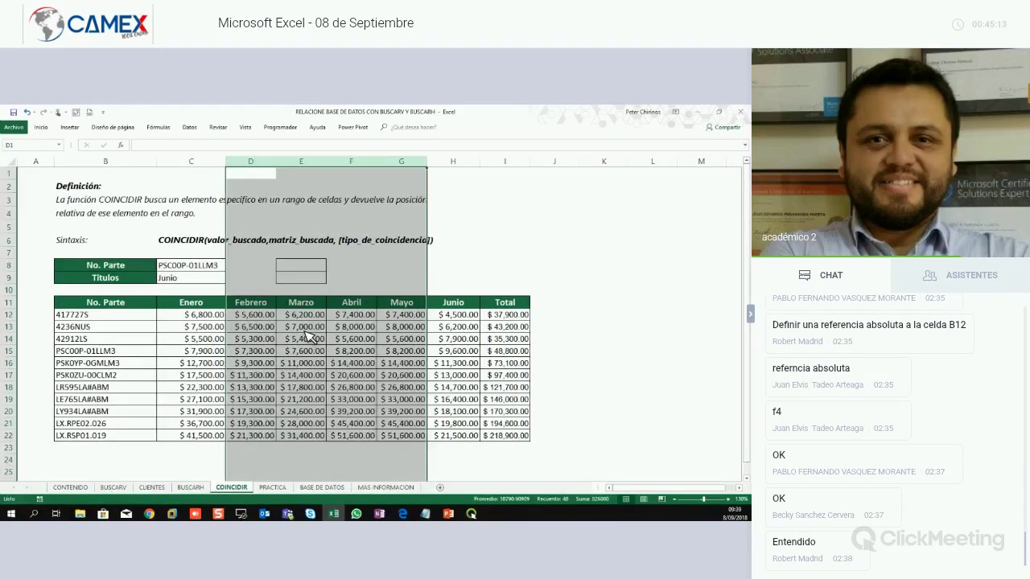
{"action": "left_click", "coordinate": [310, 336]}
Fill E8 yellow and reselect it for the formula.
{"action": "left_click", "coordinate": [312, 270]}
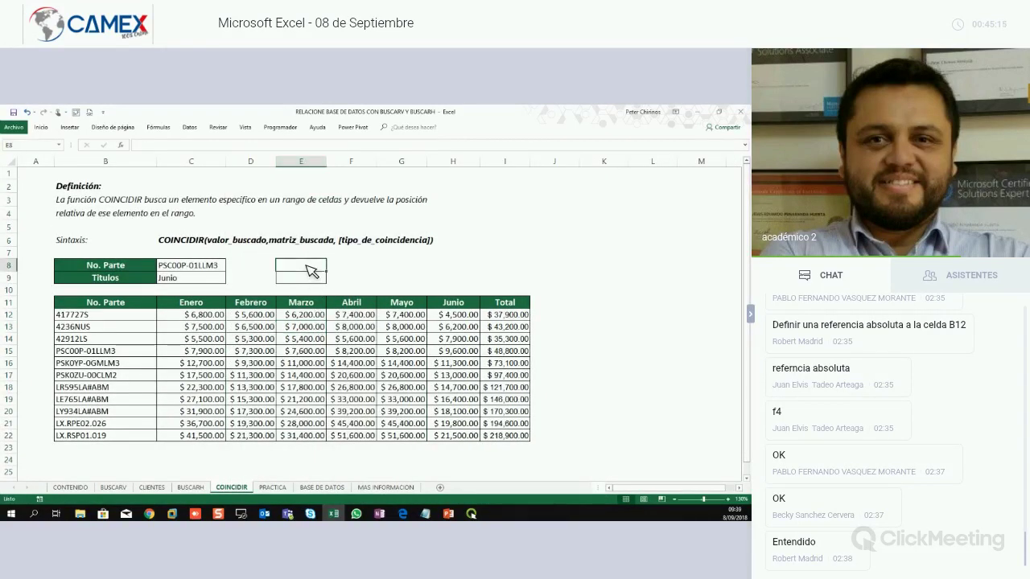
{"action": "right_click", "coordinate": [312, 271]}
{"action": "left_click", "coordinate": [341, 249]}
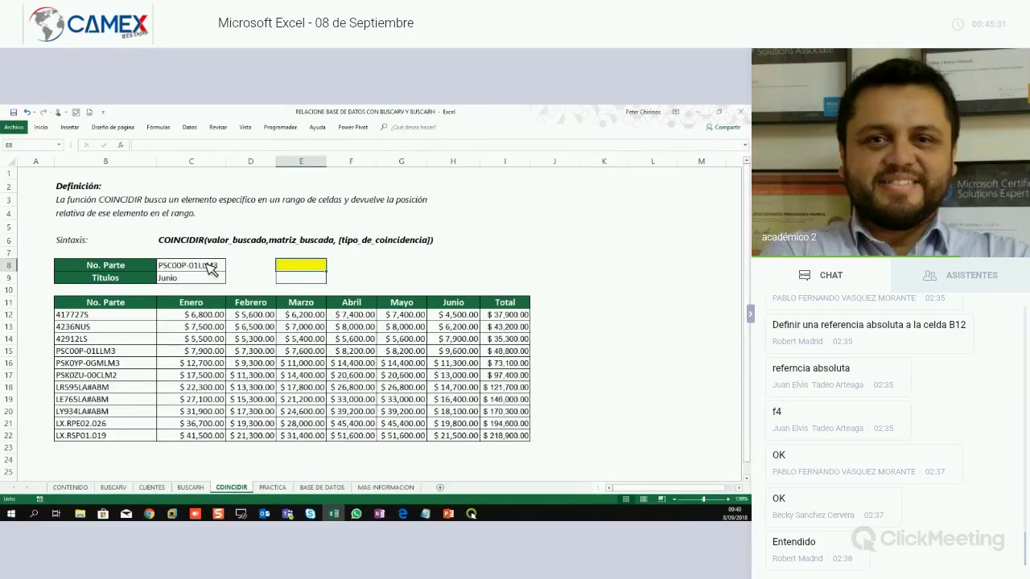
{"action": "left_click", "coordinate": [209, 268]}
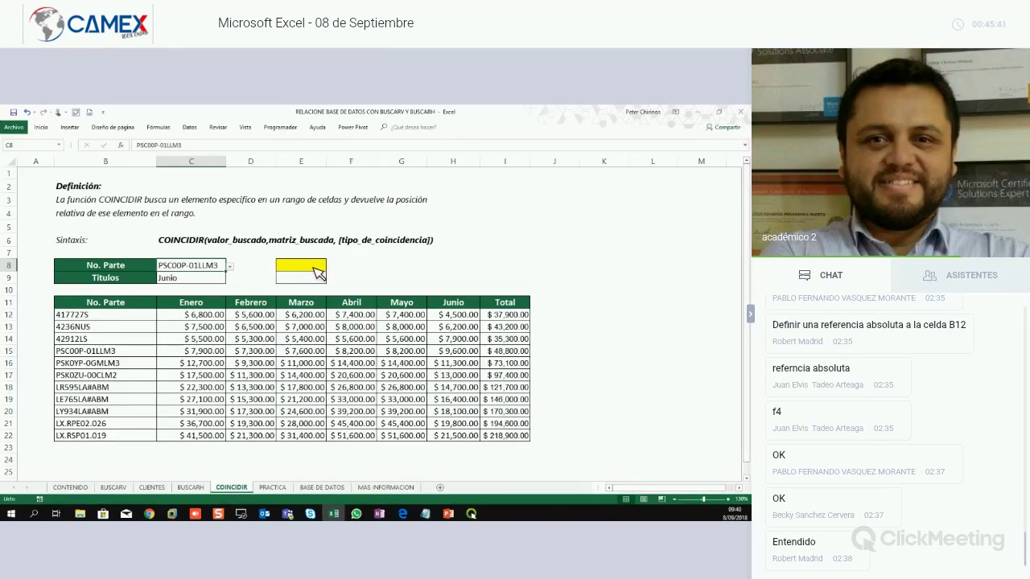
{"action": "type", "text": "="}
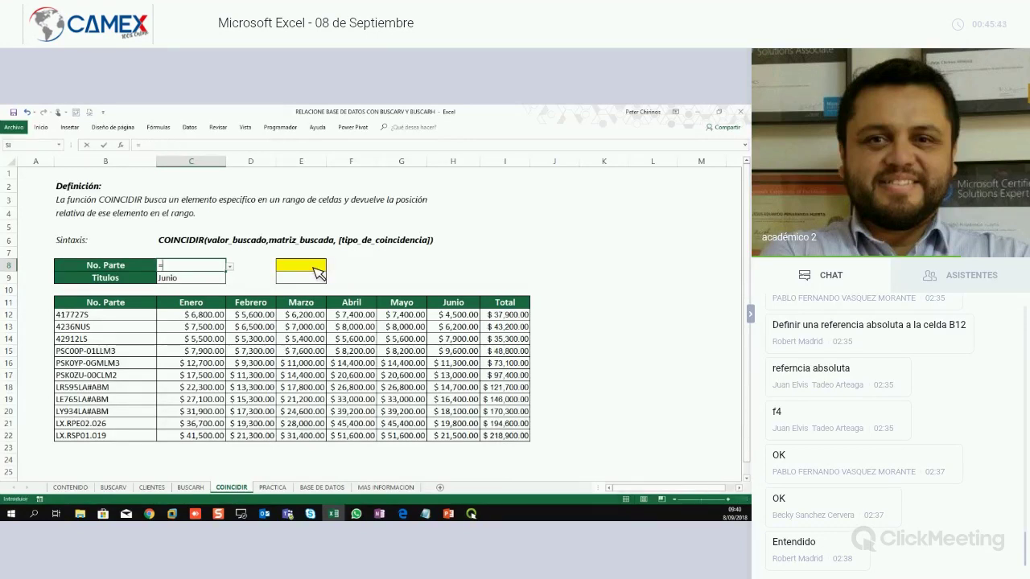
{"action": "key", "text": "Escape"}
{"action": "left_click", "coordinate": [318, 272]}
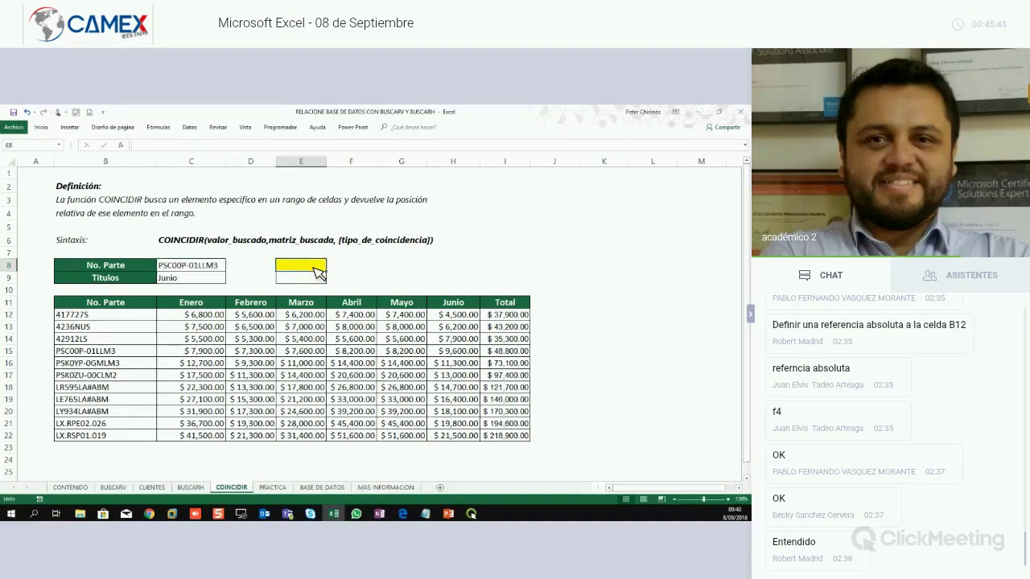
Type =COINCIDIR(C8,B12:B22,0 in E8 for an exact-match lookup of the part number.
{"action": "type", "text": "=coin"}
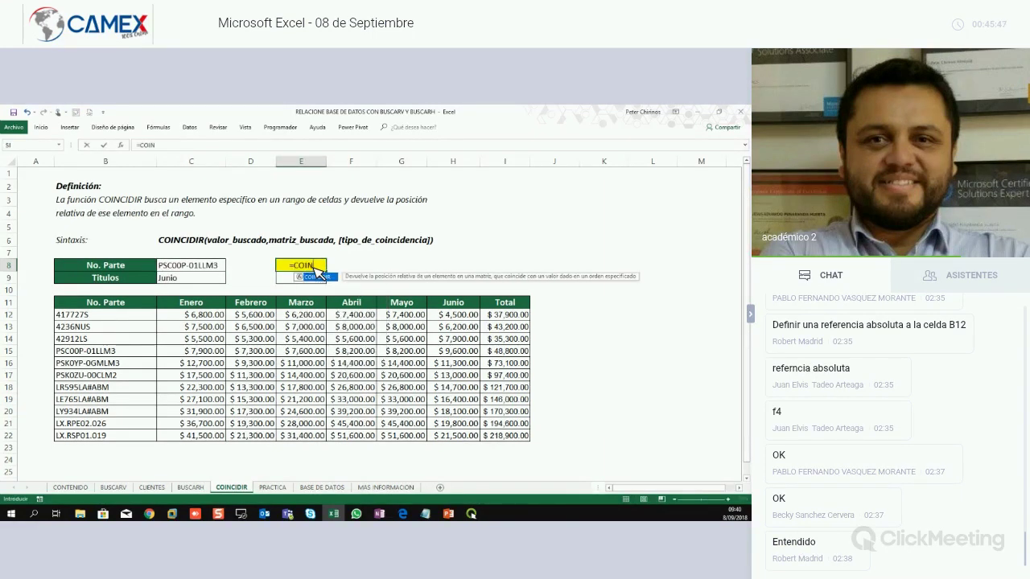
{"action": "key", "text": "Tab"}
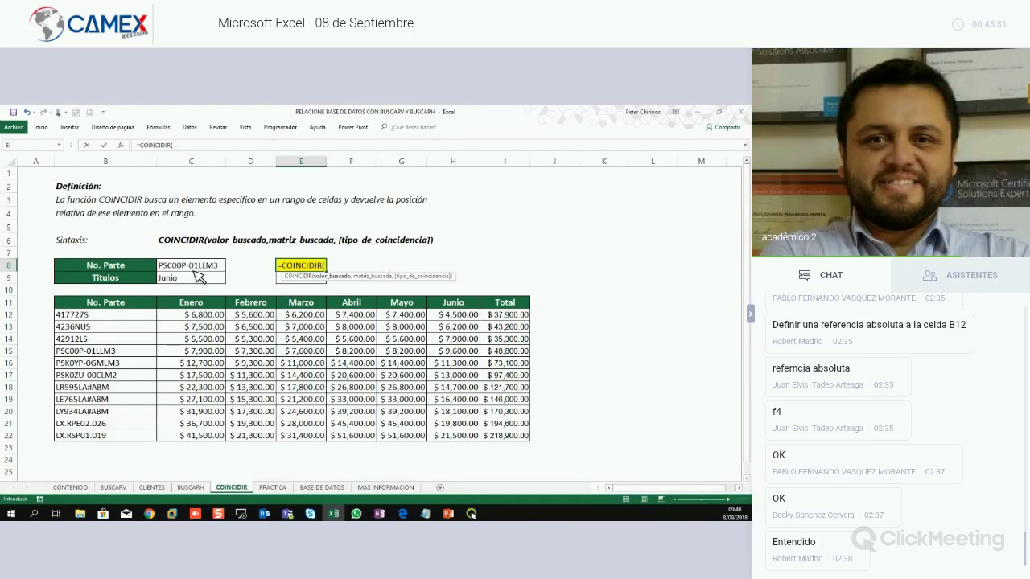
{"action": "left_click", "coordinate": [198, 266]}
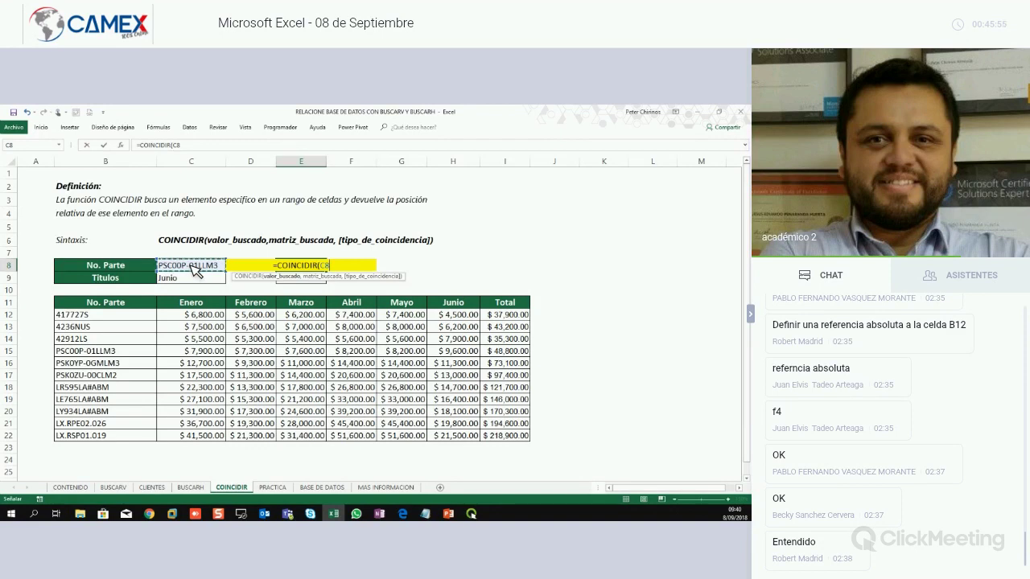
{"action": "type", "text": ","}
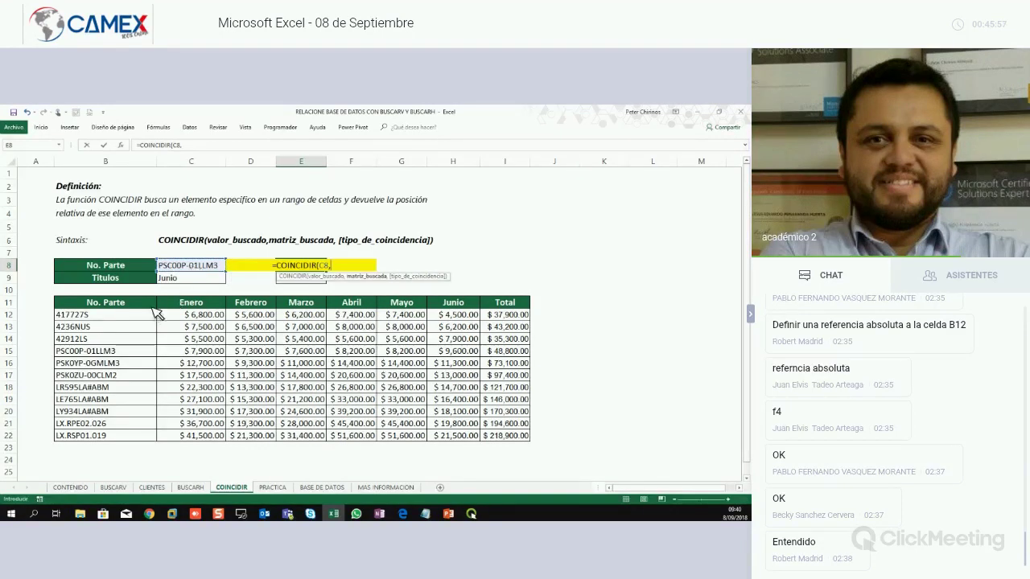
{"action": "left_click_drag", "start_coordinate": [129, 315], "coordinate": [129, 387]}
{"action": "left_click_drag", "start_coordinate": [129, 437], "coordinate": [128, 437]}
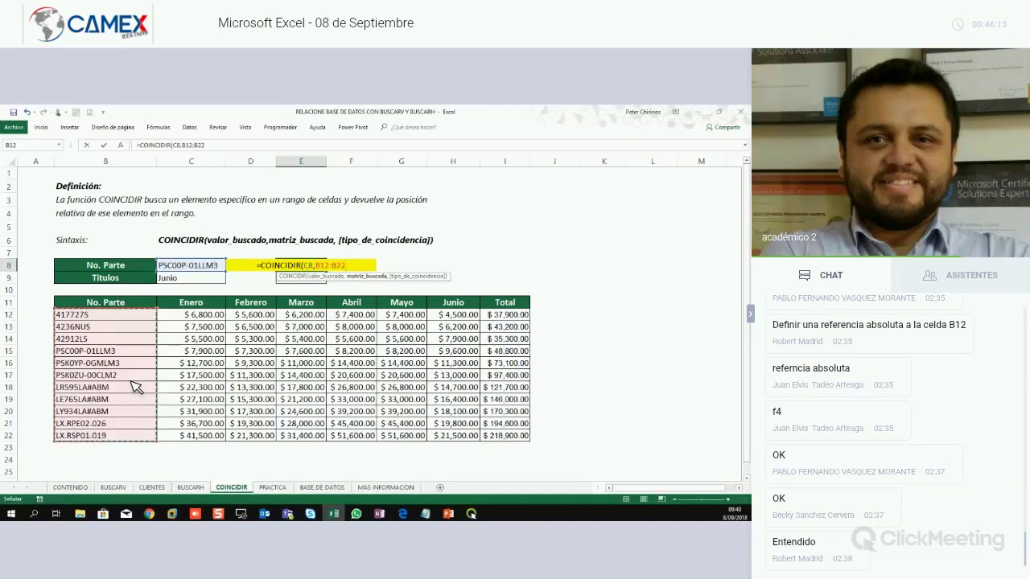
{"action": "type", "text": ","}
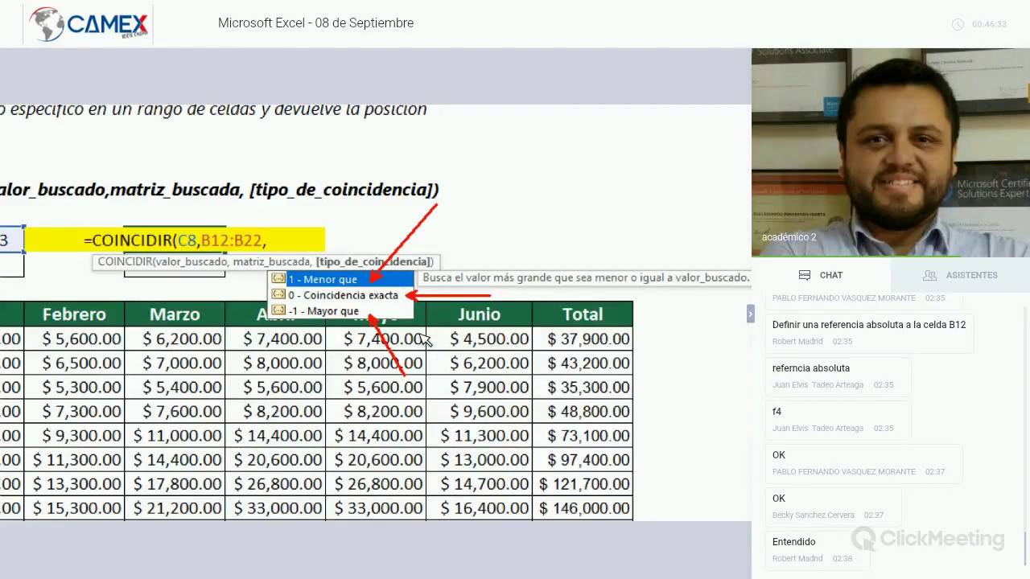
{"action": "type", "text": "0"}
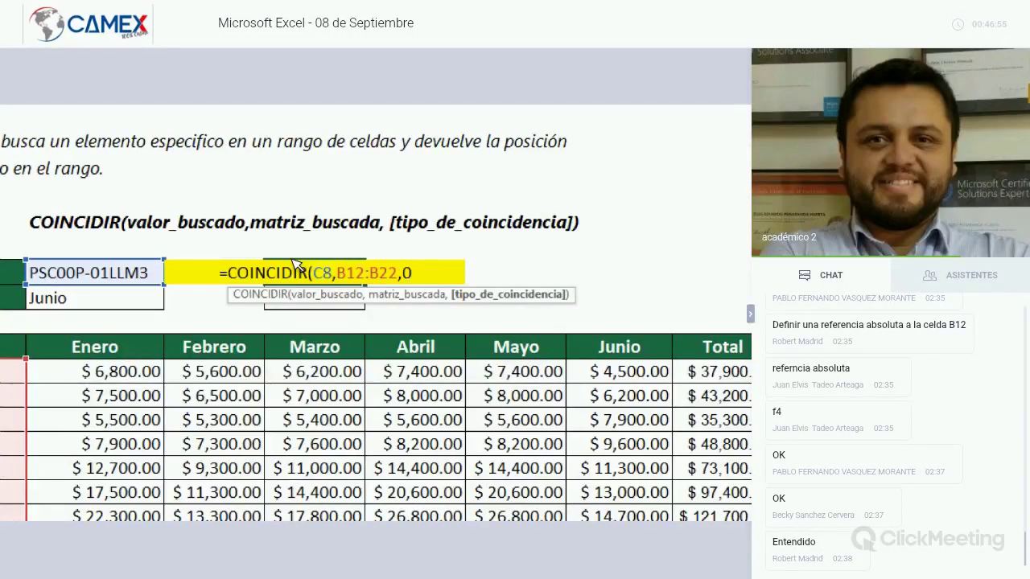
{"action": "key", "text": "Return"}
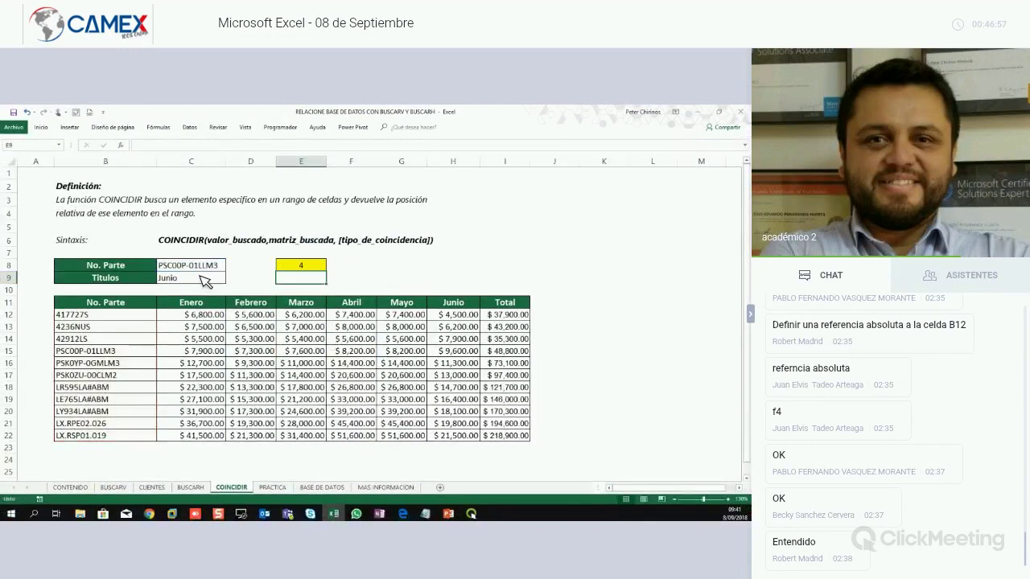
{"action": "left_click", "coordinate": [210, 272]}
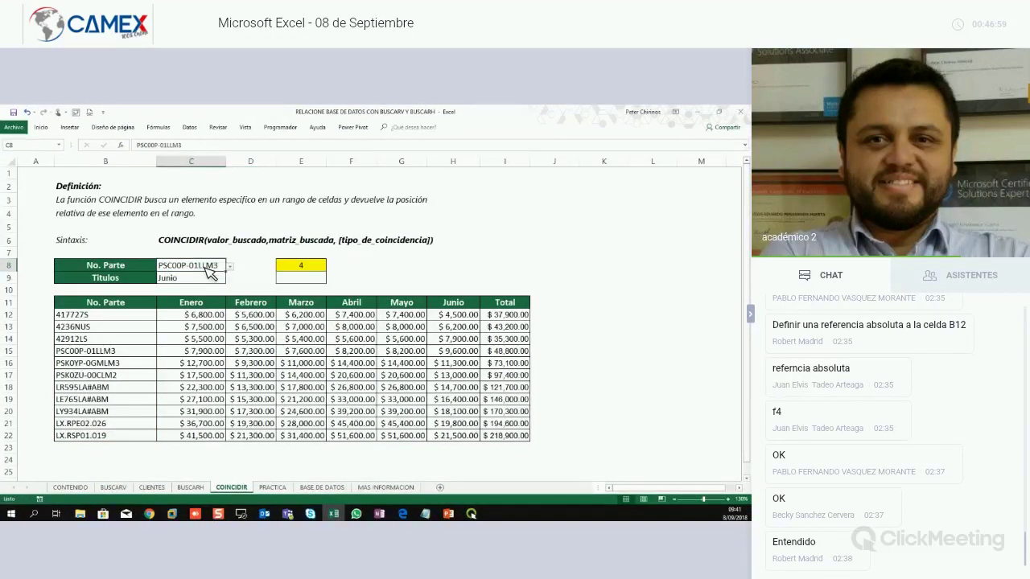
{"action": "left_click_drag", "start_coordinate": [47, 308], "coordinate": [146, 412]}
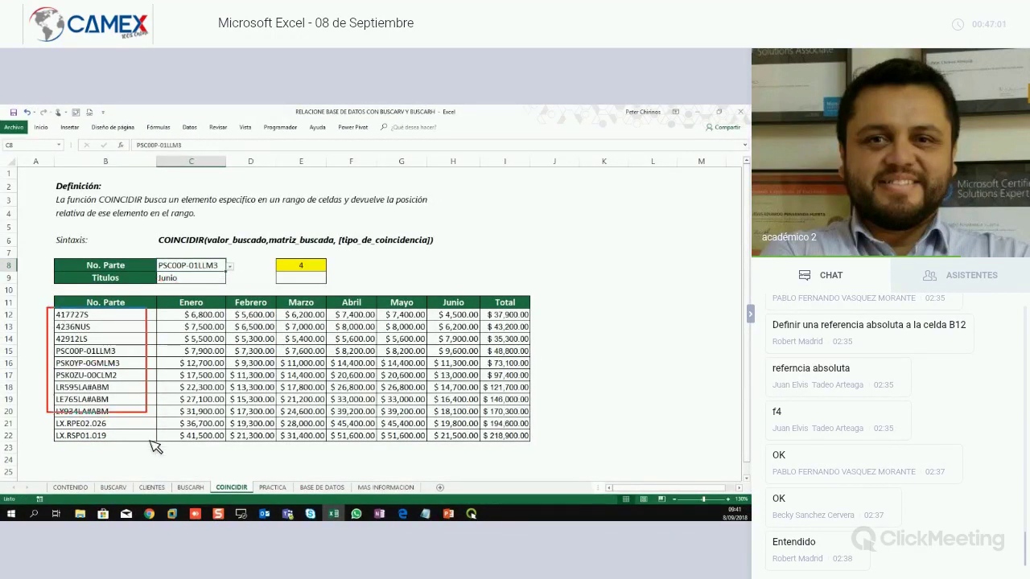
{"action": "left_click_drag", "start_coordinate": [155, 448], "coordinate": [144, 447]}
{"action": "left_click_drag", "start_coordinate": [137, 362], "coordinate": [120, 350]}
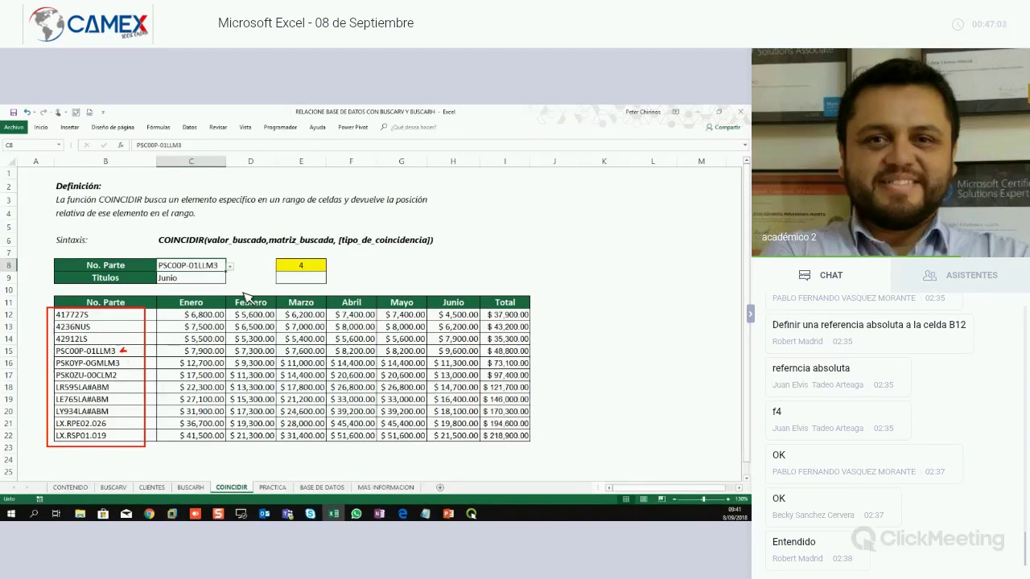
{"action": "left_click_drag", "start_coordinate": [278, 274], "coordinate": [124, 351]}
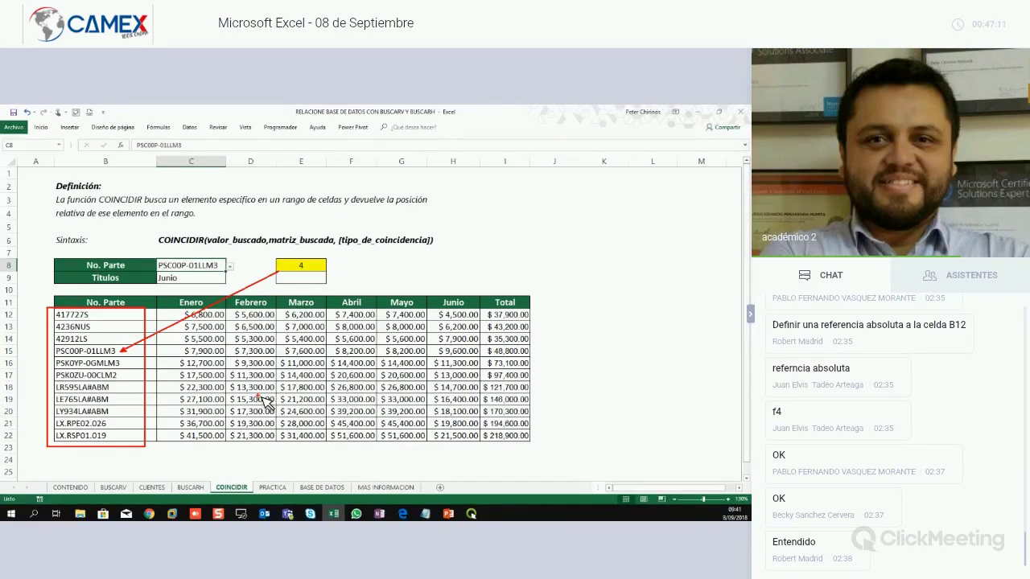
{"action": "key", "text": "Escape"}
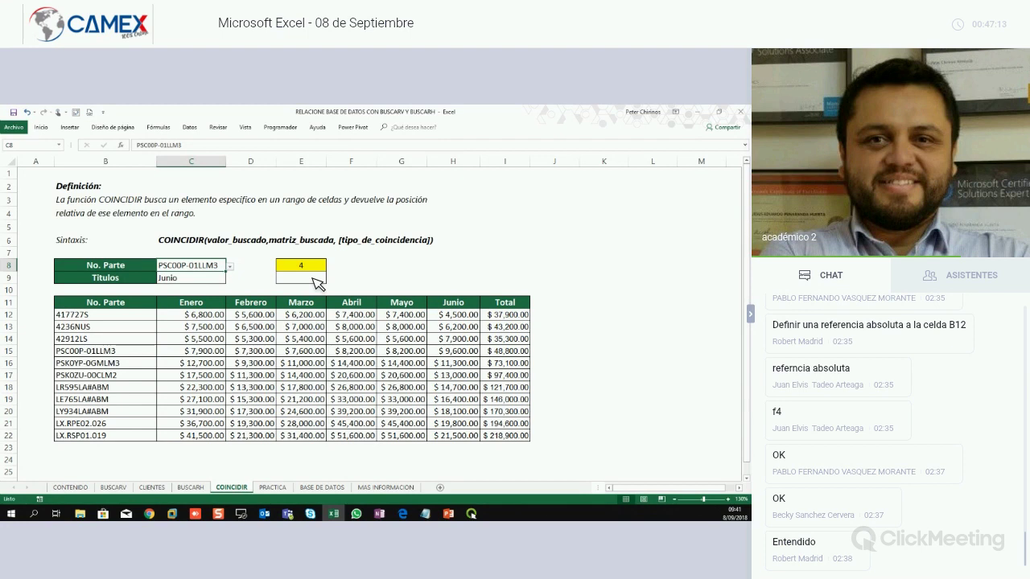
{"action": "left_click", "coordinate": [317, 281]}
Shade cell E9 with a light orange fill.
{"action": "right_click", "coordinate": [312, 279]}
{"action": "left_click", "coordinate": [352, 262]}
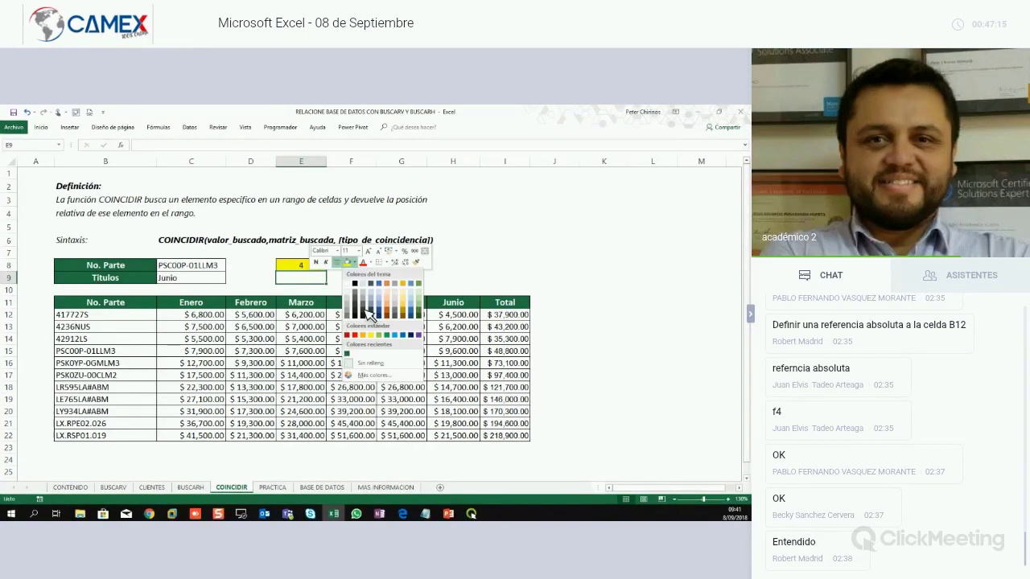
{"action": "left_click", "coordinate": [392, 306]}
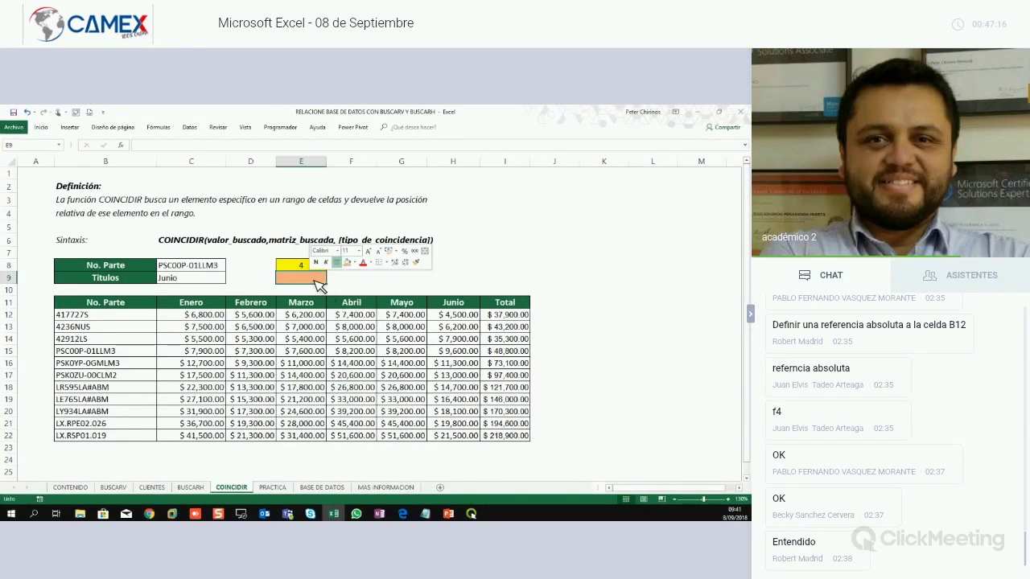
Enter =COINCIDIR(C9,C11:H11,0) in E9 so it returns 6 for Junio.
{"action": "type", "text": "="}
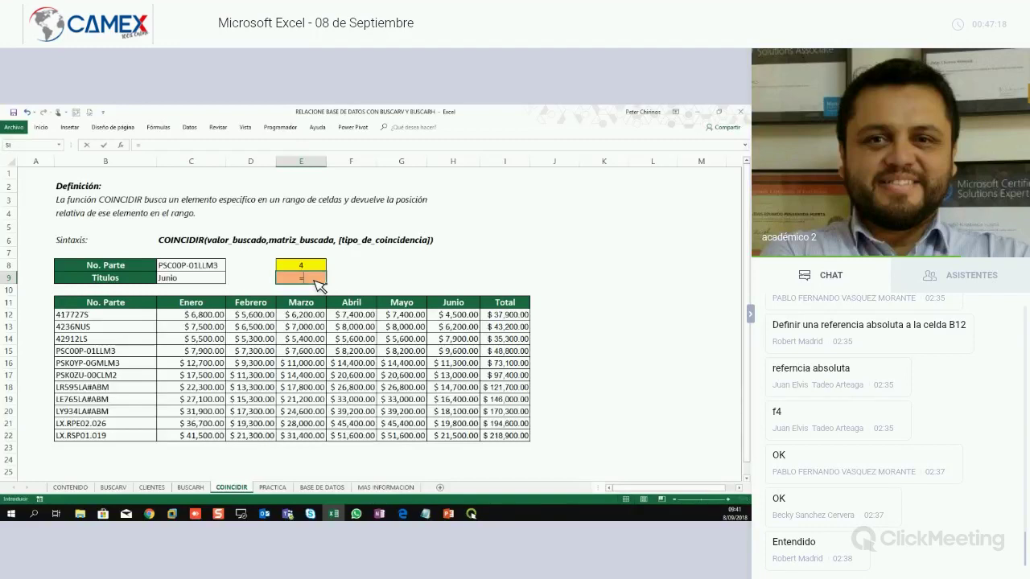
{"action": "type", "text": "COINCIDIR("}
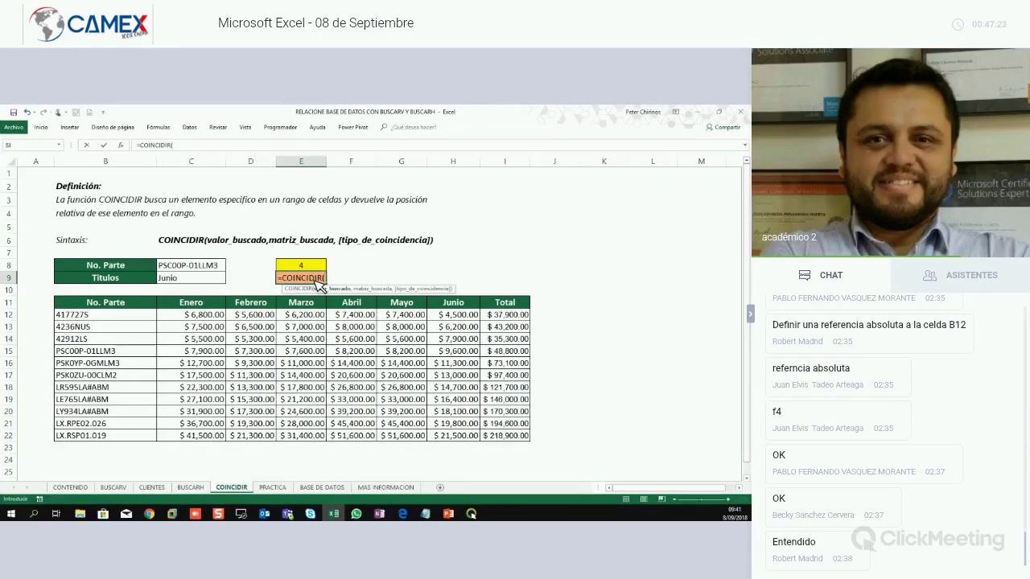
{"action": "left_click", "coordinate": [193, 285]}
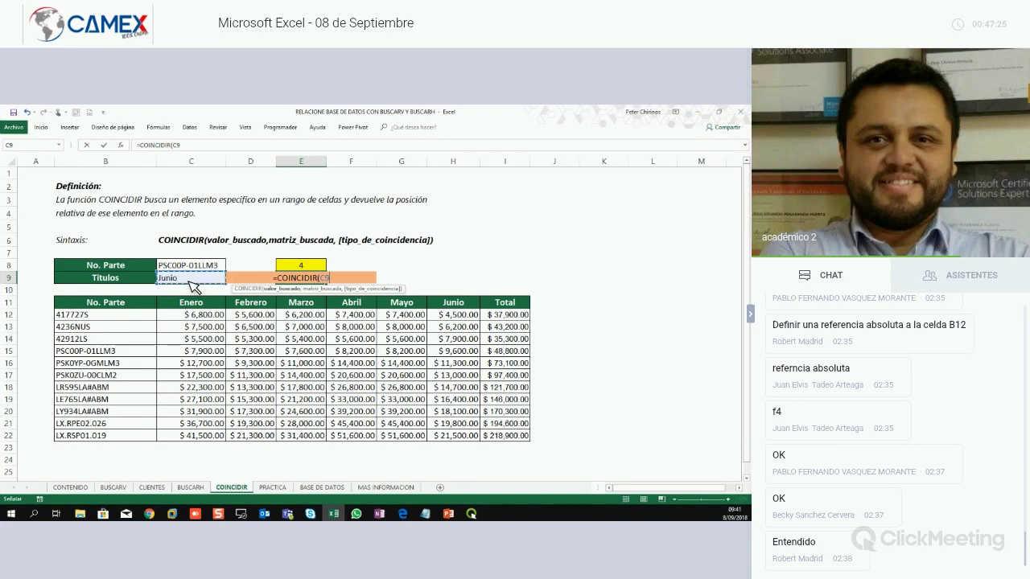
{"action": "type", "text": ","}
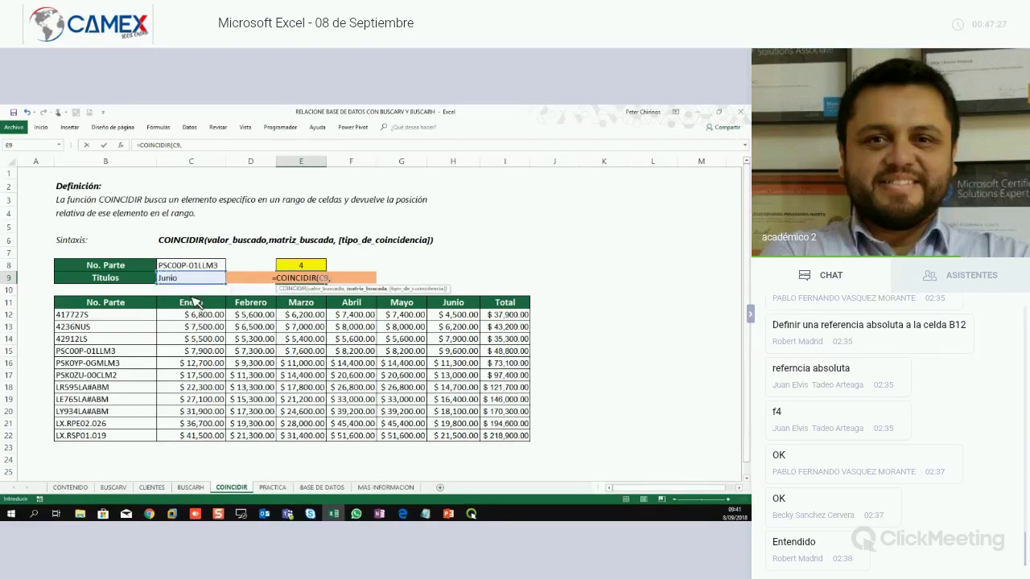
{"action": "left_click_drag", "start_coordinate": [193, 304], "coordinate": [453, 304]}
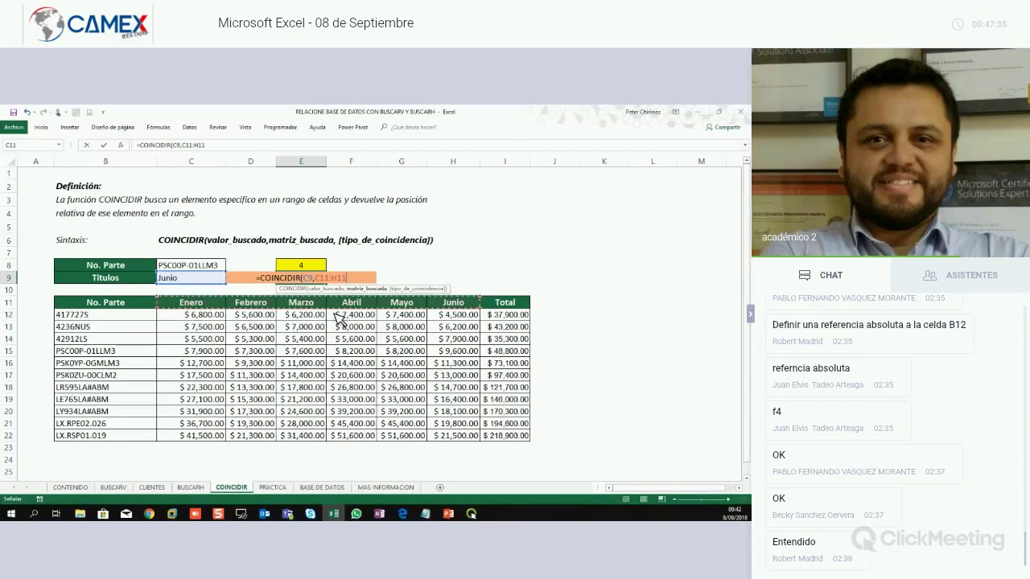
{"action": "type", "text": ",0"}
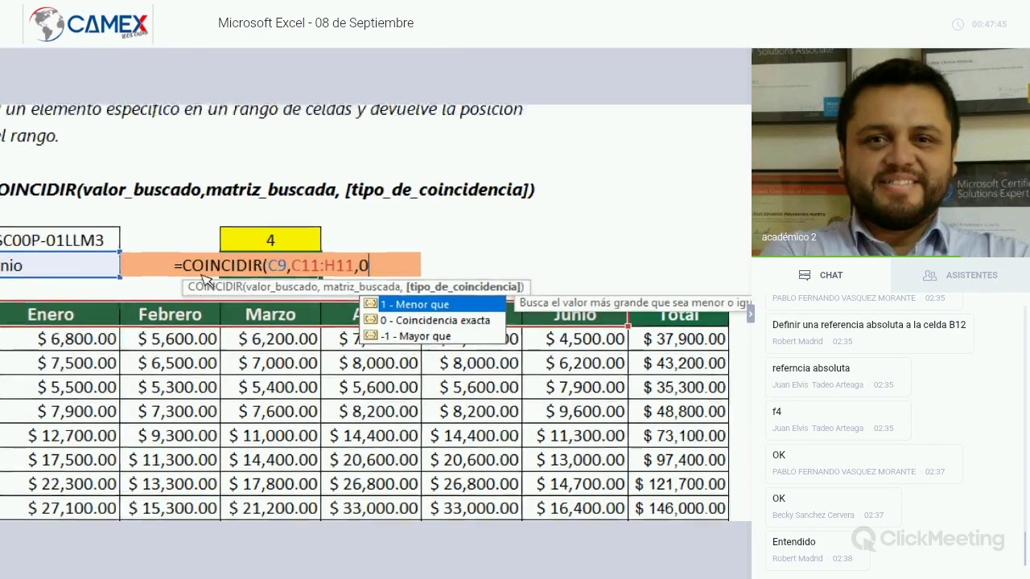
{"action": "left_click_drag", "start_coordinate": [297, 257], "coordinate": [84, 272]}
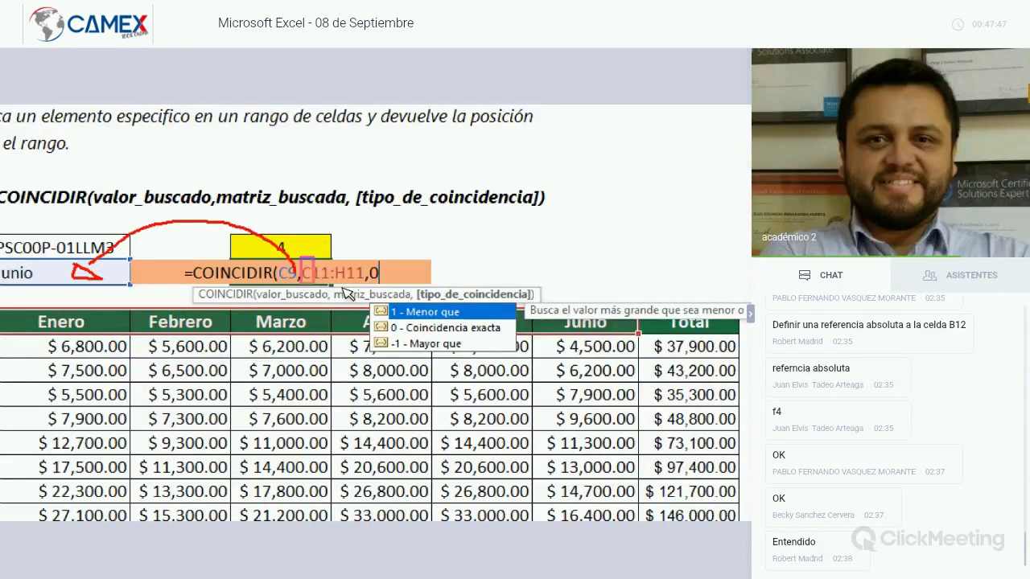
{"action": "left_click_drag", "start_coordinate": [300, 258], "coordinate": [367, 288]}
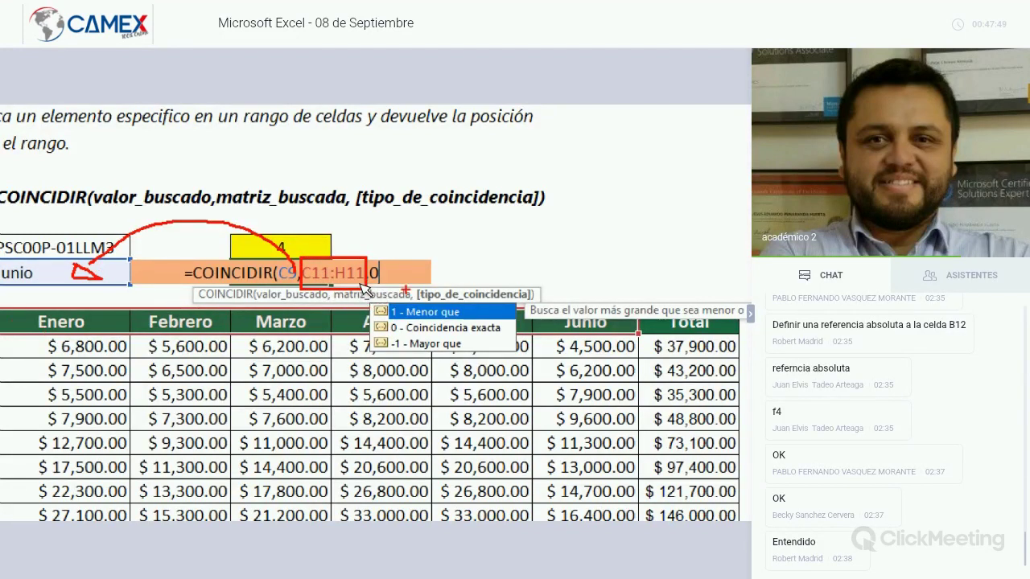
{"action": "left_click_drag", "start_coordinate": [461, 211], "coordinate": [383, 273]}
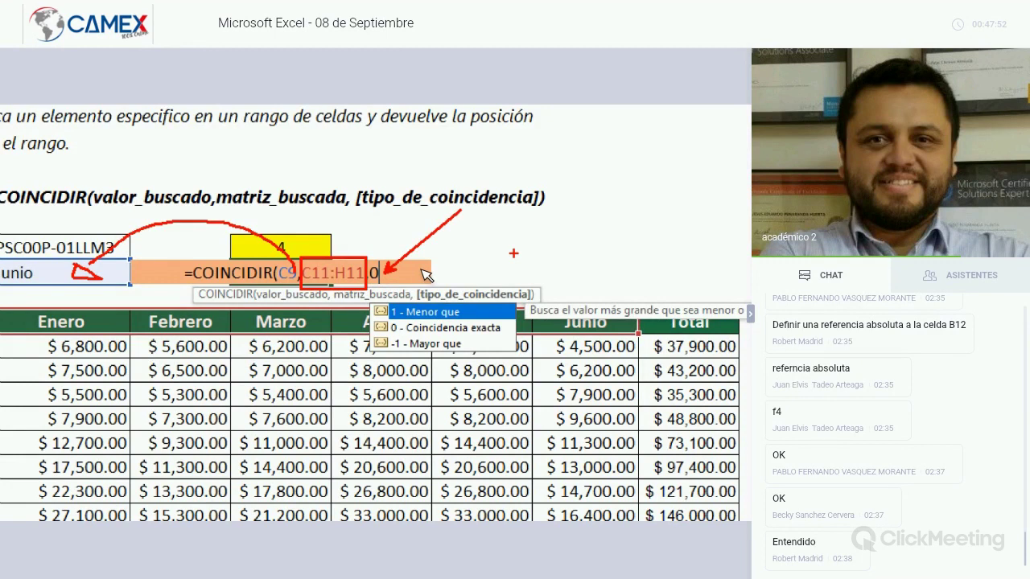
{"action": "key", "text": "Escape"}
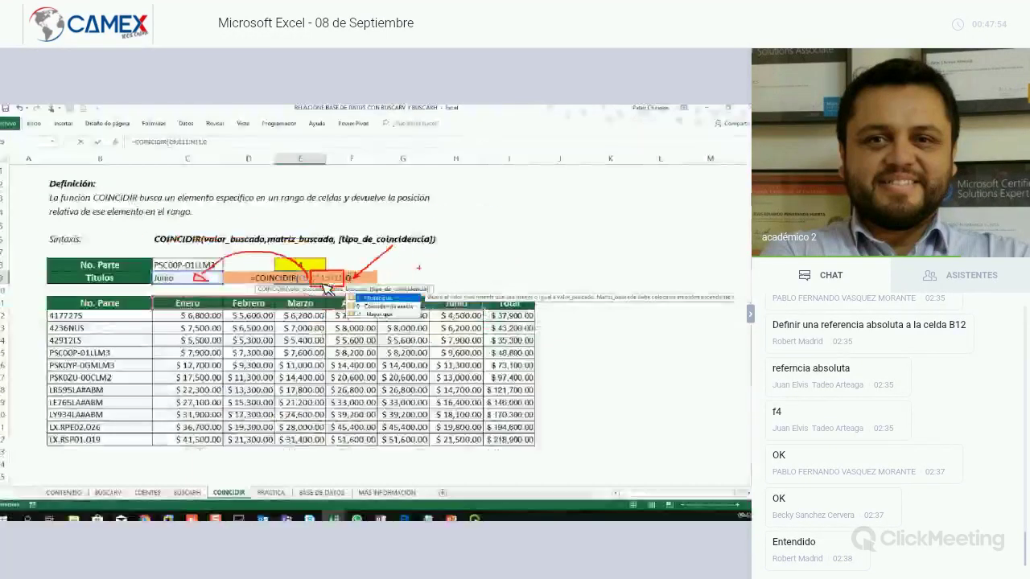
{"action": "key", "text": "Return"}
{"action": "key", "text": "Up"}
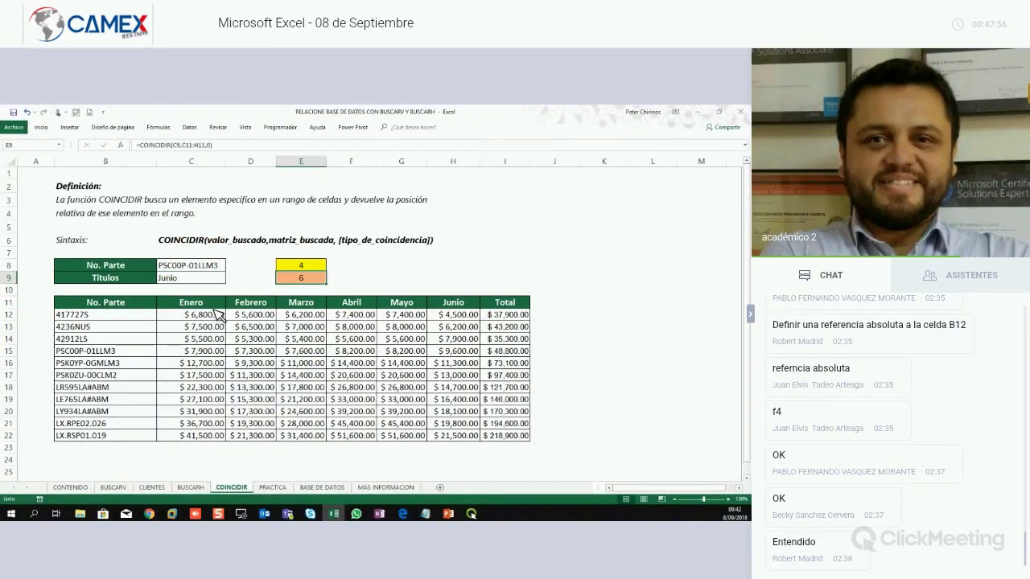
{"action": "left_click_drag", "start_coordinate": [186, 292], "coordinate": [156, 303]}
{"action": "mouse_move", "coordinate": [346, 313]}
{"action": "left_mouse_down"}
{"action": "mouse_move", "coordinate": [476, 304]}
{"action": "mouse_move", "coordinate": [465, 254]}
{"action": "left_mouse_up"}
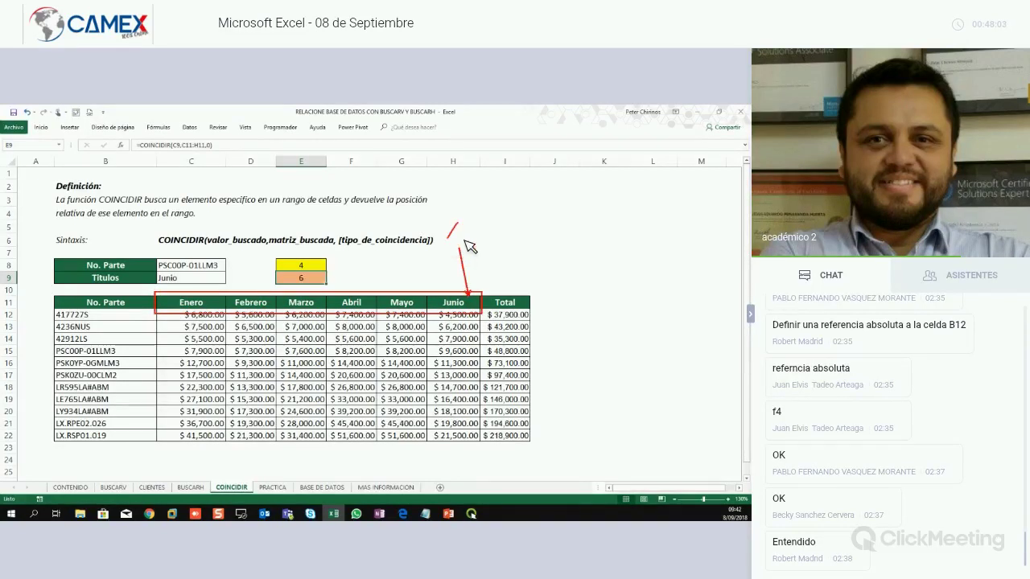
{"action": "left_click_drag", "start_coordinate": [457, 227], "coordinate": [447, 239]}
{"action": "key", "text": "Escape"}
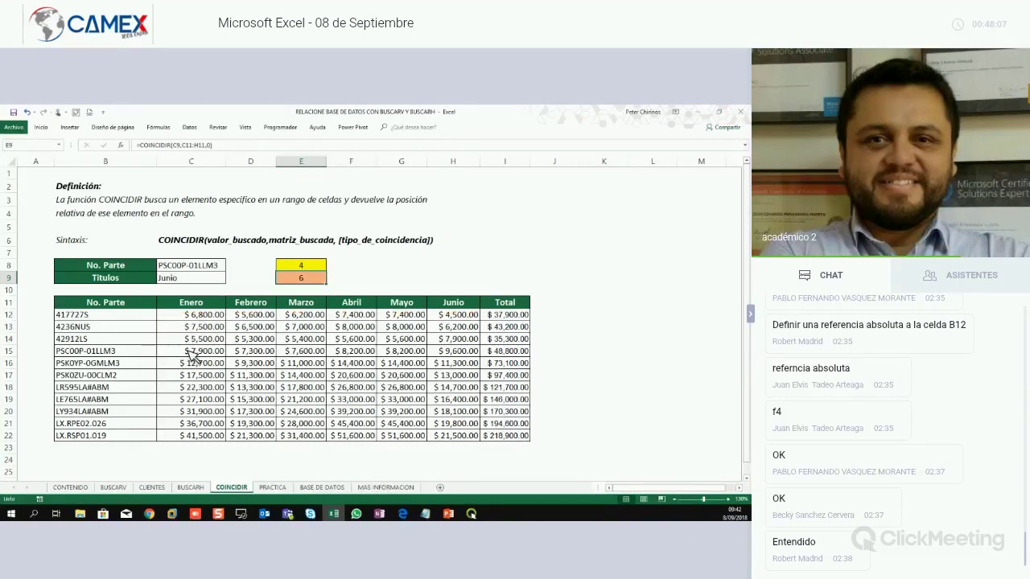
{"action": "left_click", "coordinate": [189, 352]}
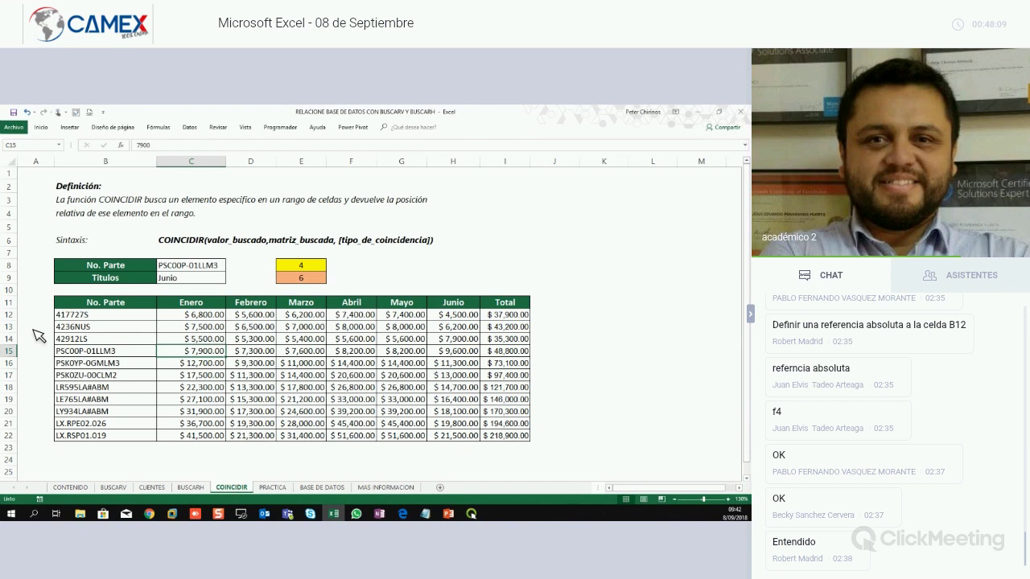
{"action": "key", "text": "alt+Tab"}
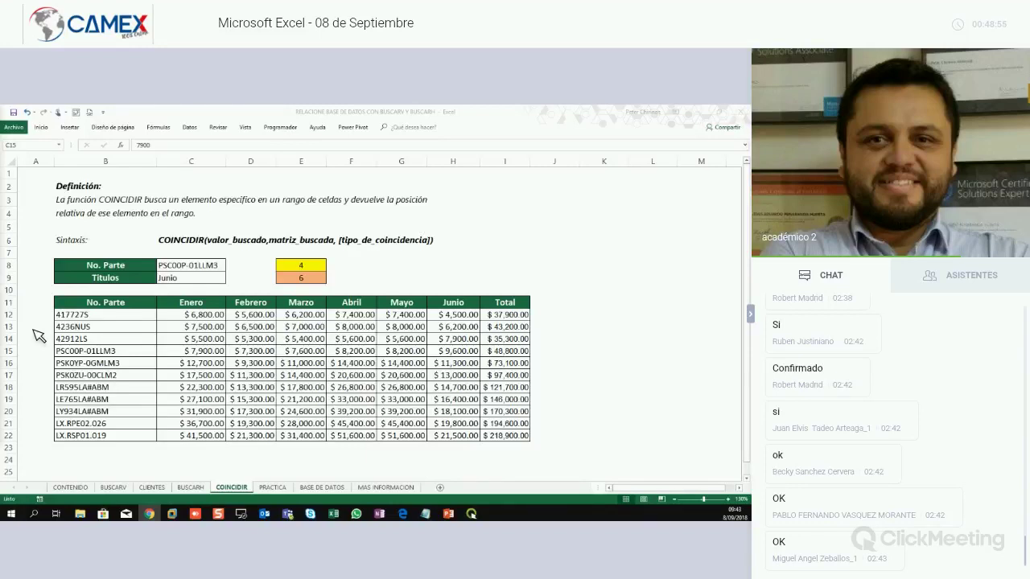
{"action": "key", "text": "alt+Tab"}
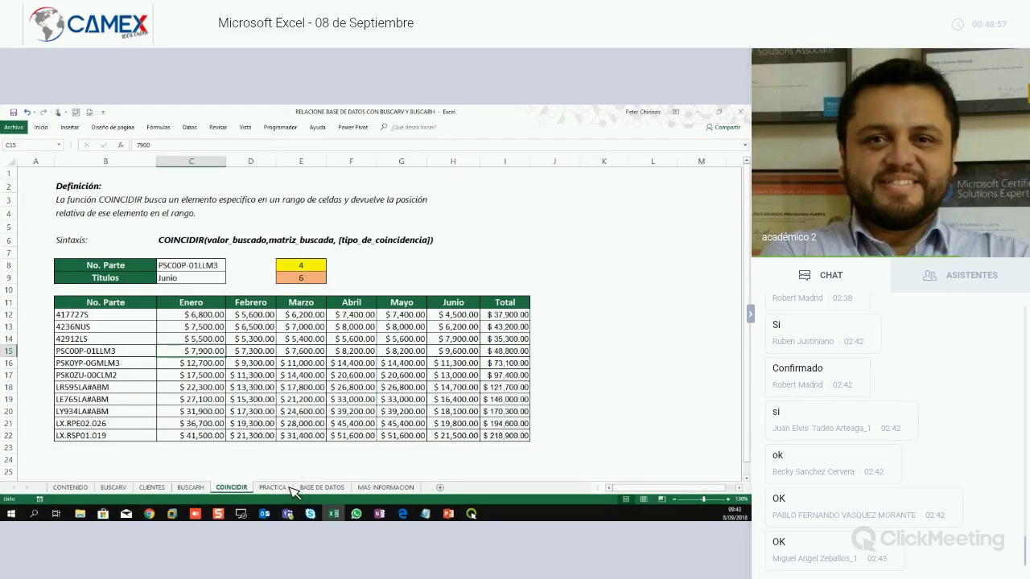
Switch to the PRACTICA sheet and select the Migración Exchange chart.
{"action": "left_click", "coordinate": [288, 488]}
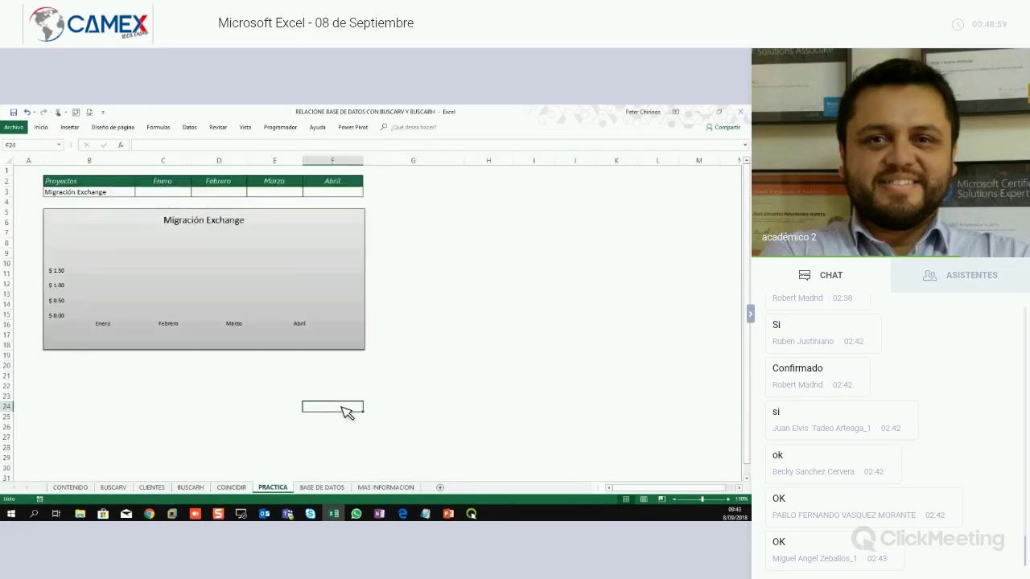
{"action": "scroll", "coordinate": [346, 412], "scroll_direction": "up", "scroll_amount": 2}
{"action": "scroll", "coordinate": [346, 412], "scroll_direction": "up", "scroll_amount": 1}
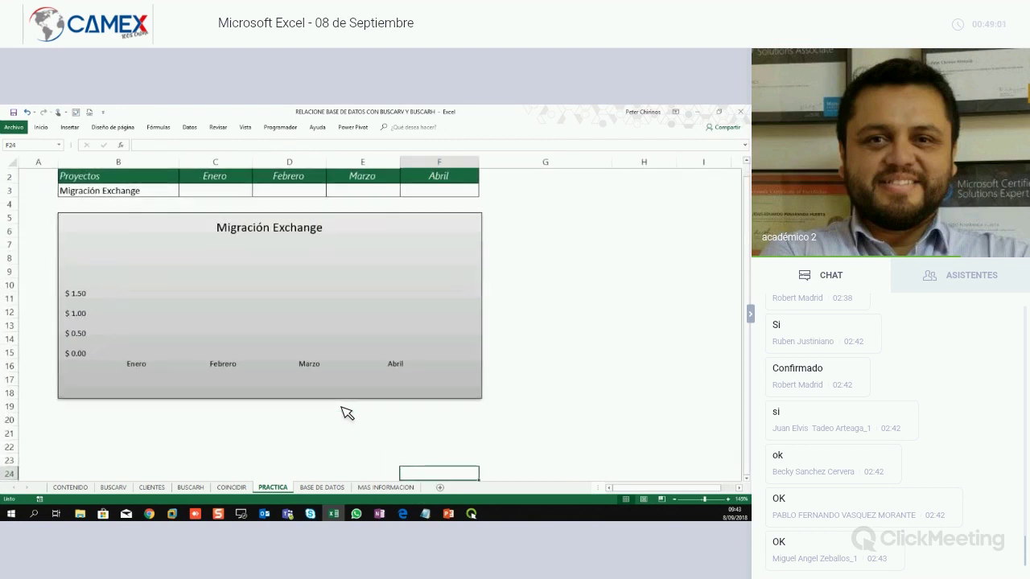
{"action": "scroll", "coordinate": [346, 412], "scroll_direction": "up", "scroll_amount": 1}
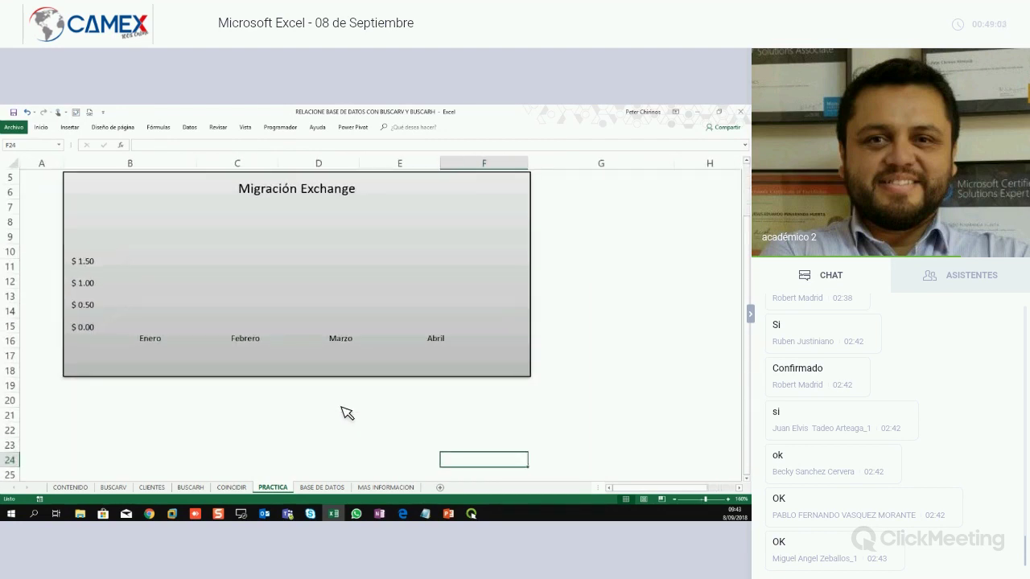
{"action": "left_click", "coordinate": [590, 243]}
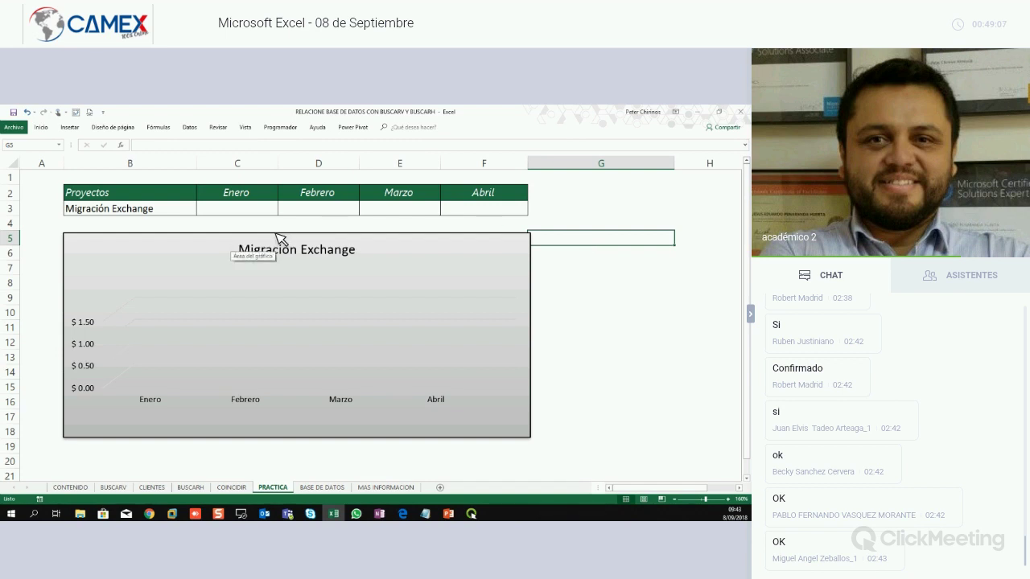
{"action": "left_click", "coordinate": [529, 253]}
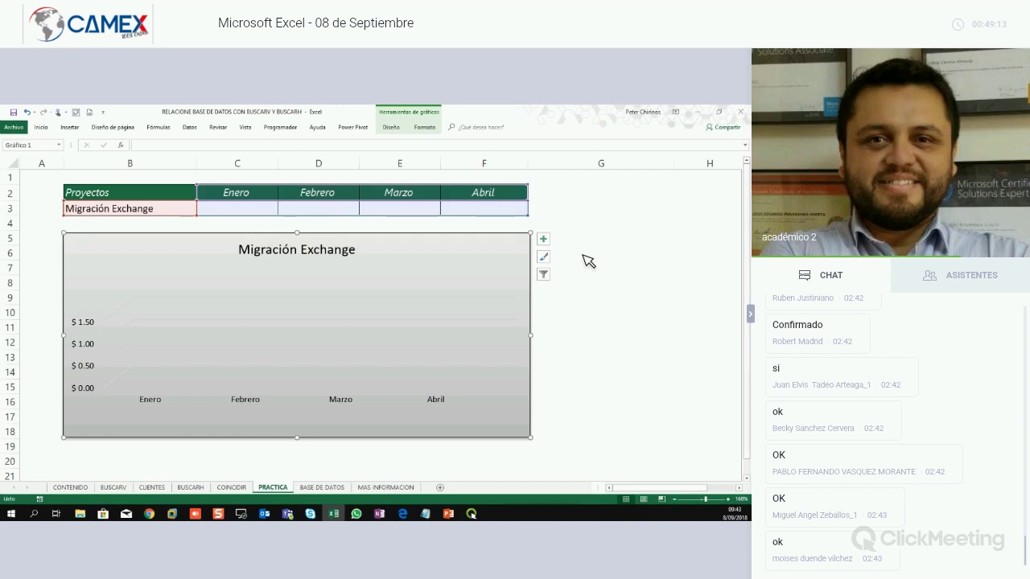
Inspect the empty Enero–Marzo cells C3:E3, then select project cell B3.
{"action": "left_click", "coordinate": [265, 213]}
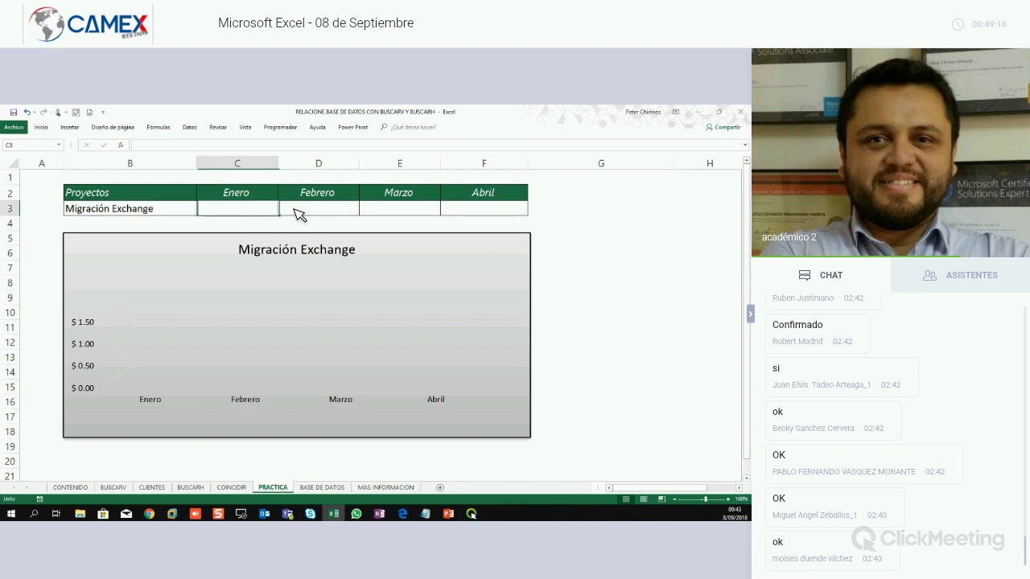
{"action": "left_click", "coordinate": [344, 212]}
{"action": "left_click", "coordinate": [407, 208]}
{"action": "left_click", "coordinate": [499, 211]}
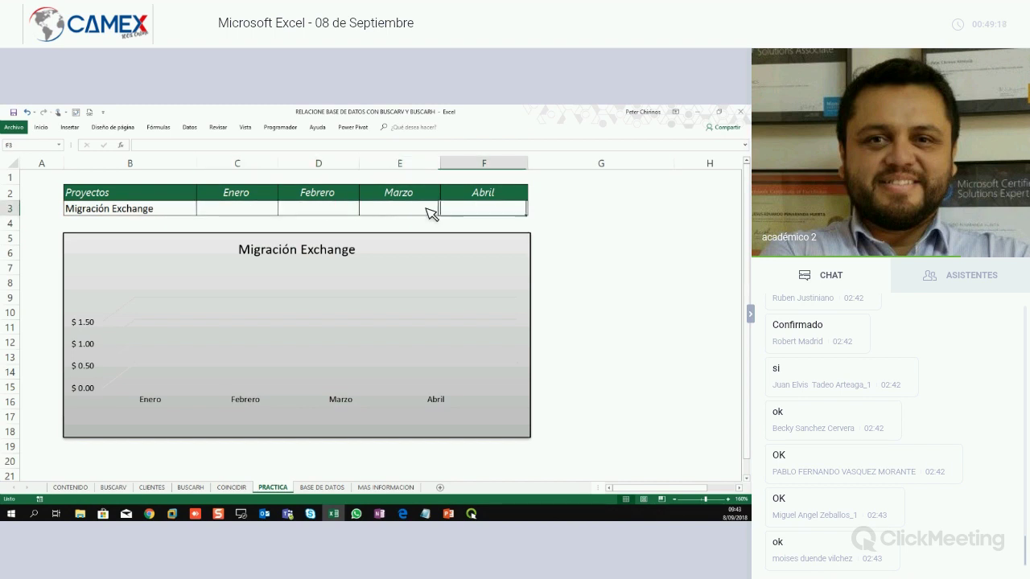
{"action": "left_click", "coordinate": [164, 217]}
Choose Exchange Server 2013 from B3's project dropdown list.
{"action": "right_click", "coordinate": [161, 215]}
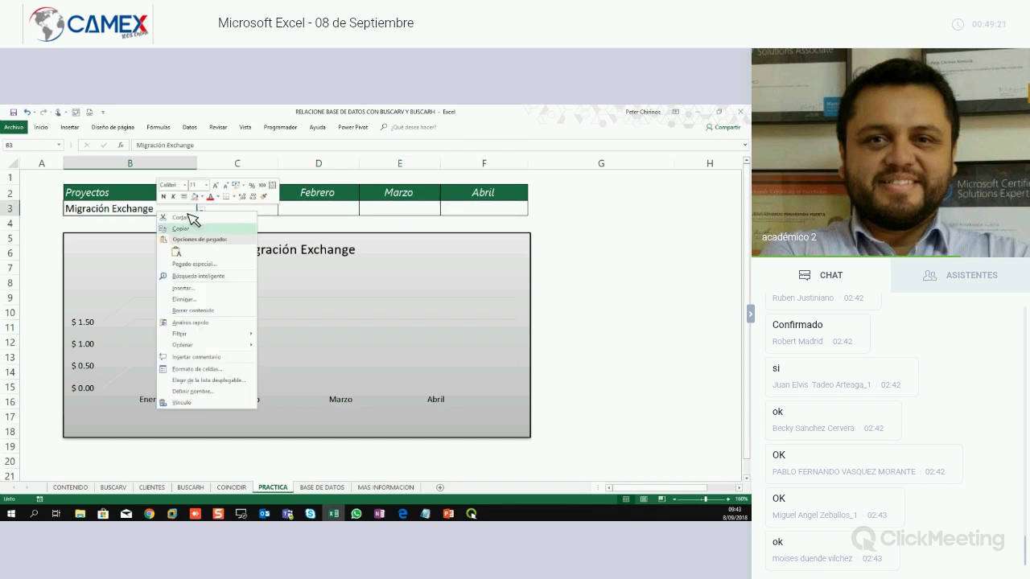
{"action": "left_click", "coordinate": [193, 196]}
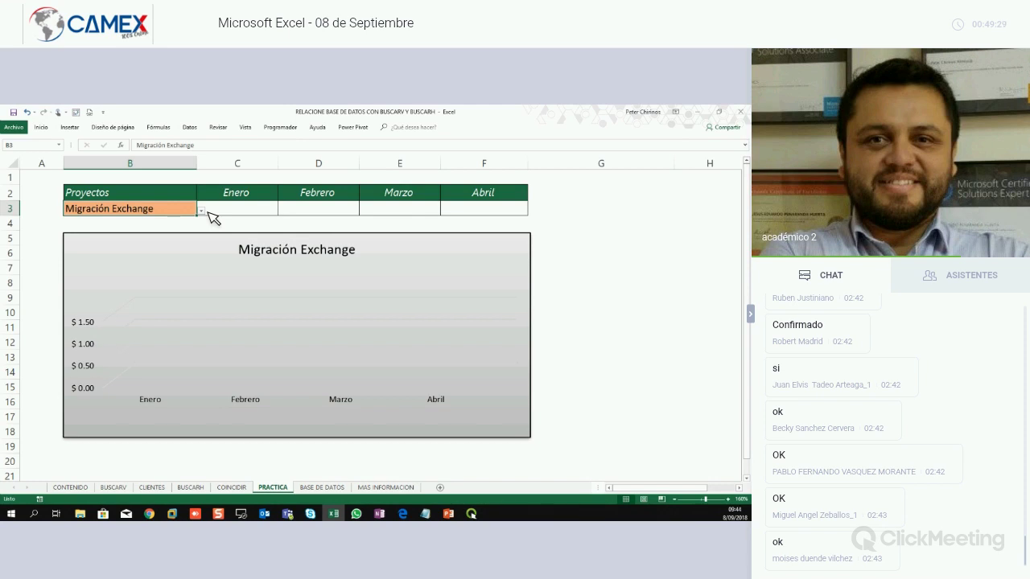
{"action": "left_click", "coordinate": [204, 212]}
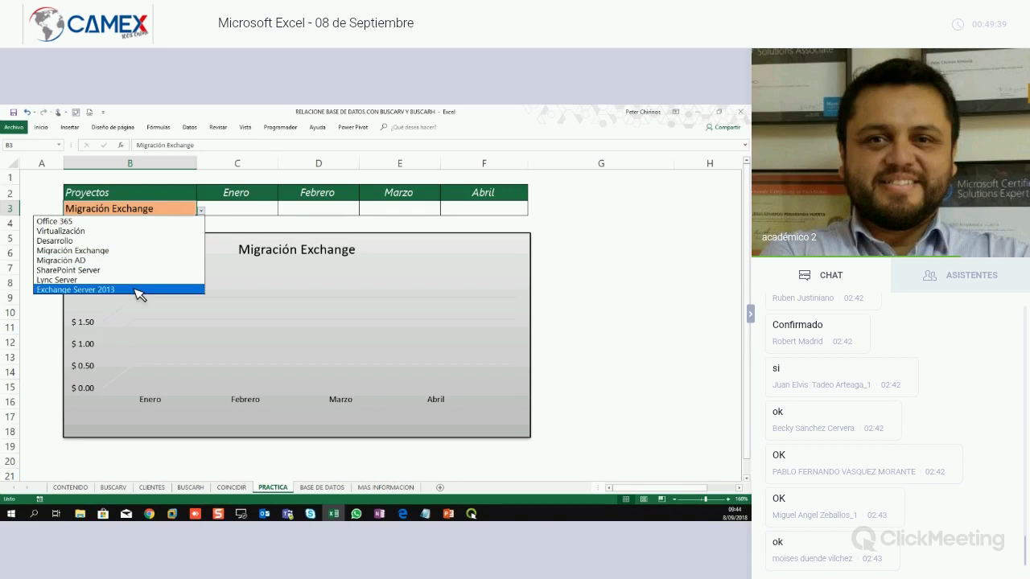
{"action": "key", "text": "Up"}
{"action": "key", "text": "Up"}
{"action": "key", "text": "Up"}
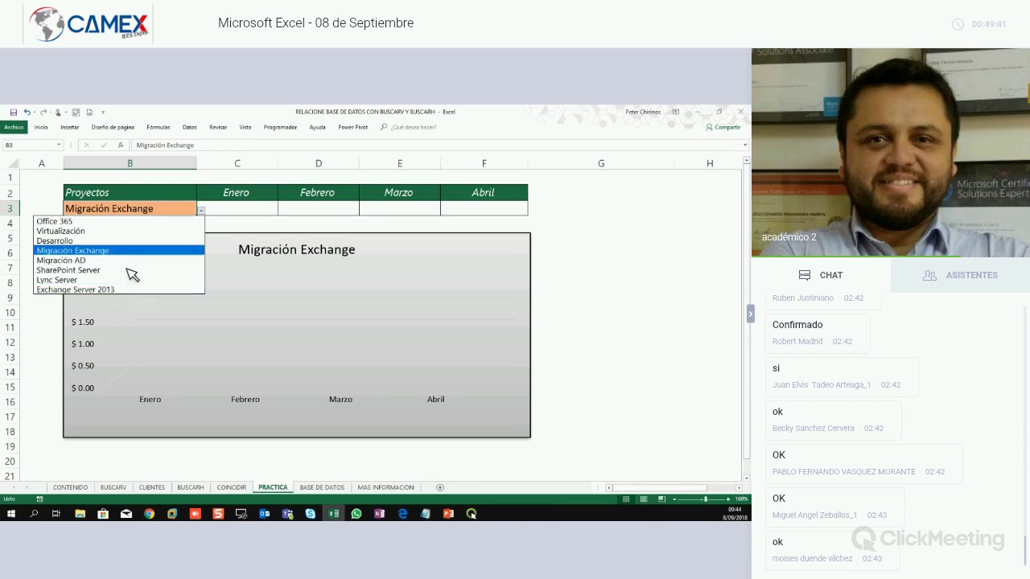
{"action": "key", "text": "Up"}
{"action": "key", "text": "Up"}
{"action": "key", "text": "Up"}
{"action": "key", "text": "Down"}
{"action": "key", "text": "Down"}
{"action": "key", "text": "Down"}
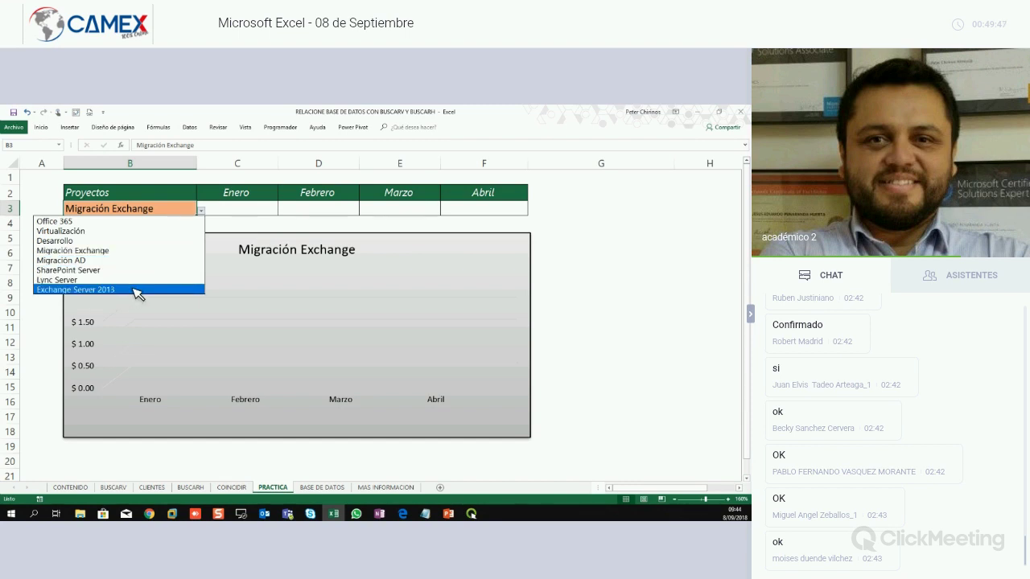
{"action": "left_click", "coordinate": [136, 290]}
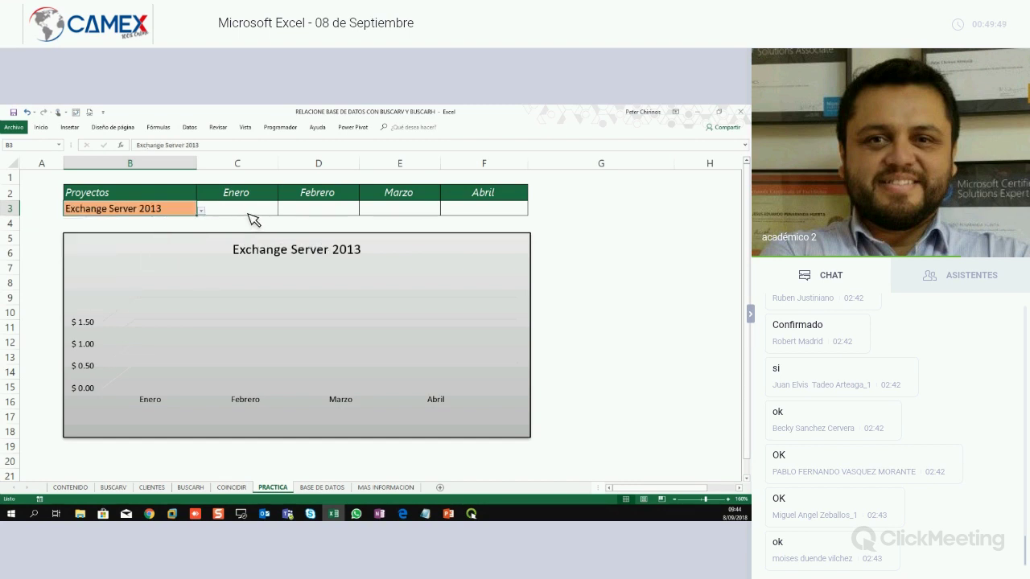
Step across the row 3 month cells and try, then abandon, filling across from C3.
{"action": "left_click", "coordinate": [275, 212]}
{"action": "left_click", "coordinate": [330, 214]}
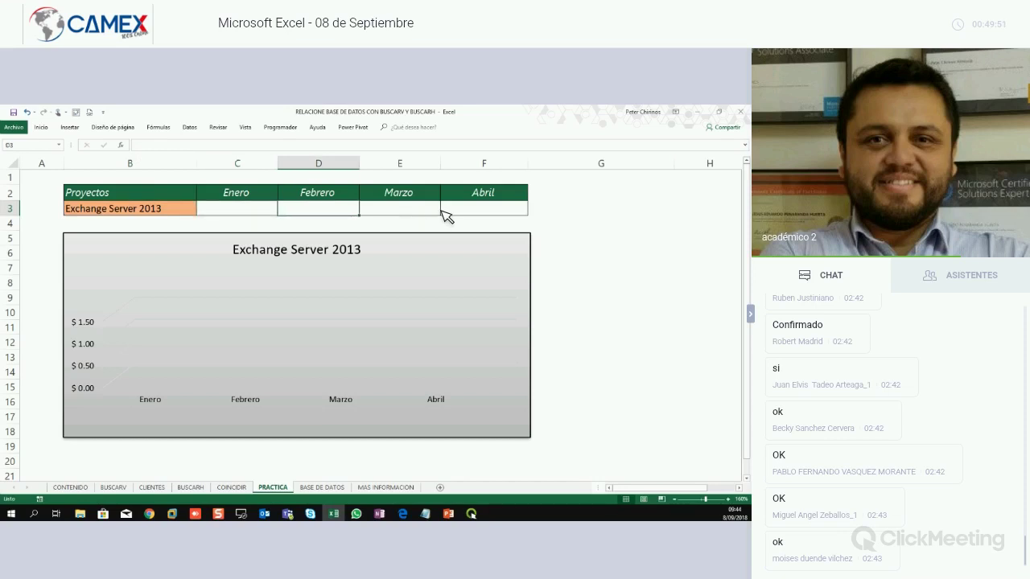
{"action": "left_click", "coordinate": [483, 213]}
{"action": "left_click", "coordinate": [382, 214]}
{"action": "left_click", "coordinate": [335, 214]}
{"action": "left_click", "coordinate": [269, 214]}
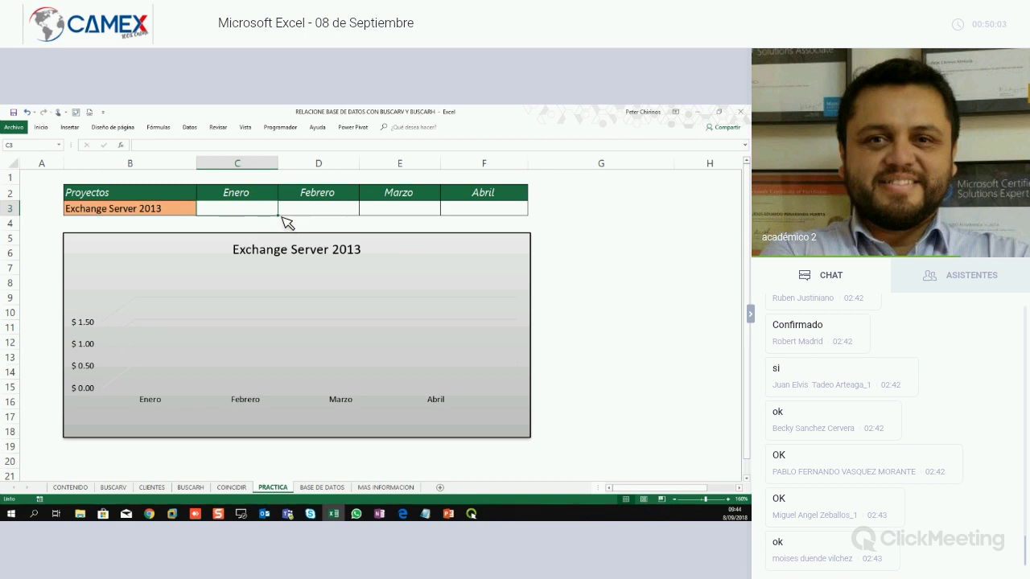
{"action": "left_click_drag", "start_coordinate": [278, 215], "coordinate": [507, 222]}
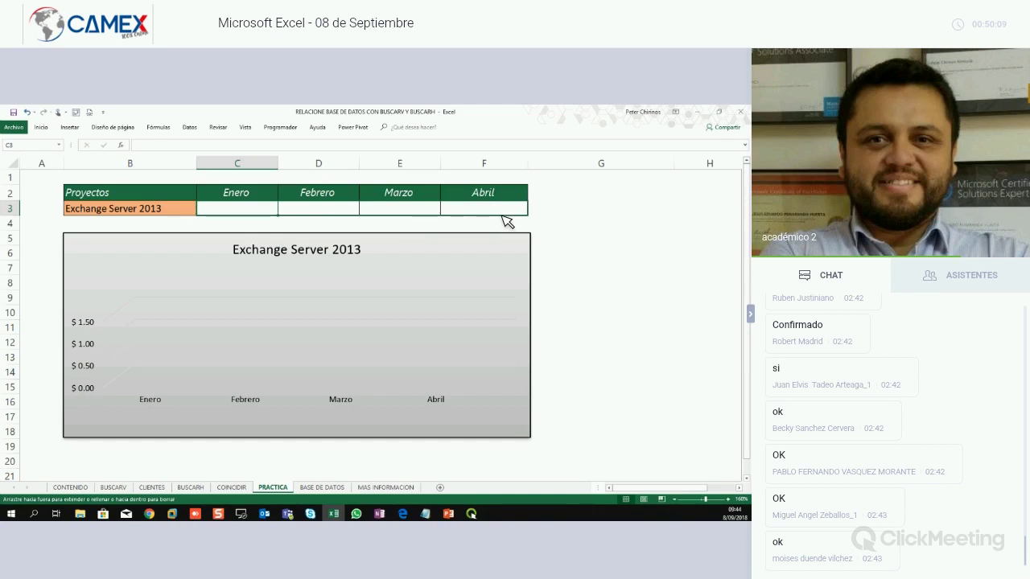
{"action": "left_click_drag", "start_coordinate": [506, 222], "coordinate": [246, 281]}
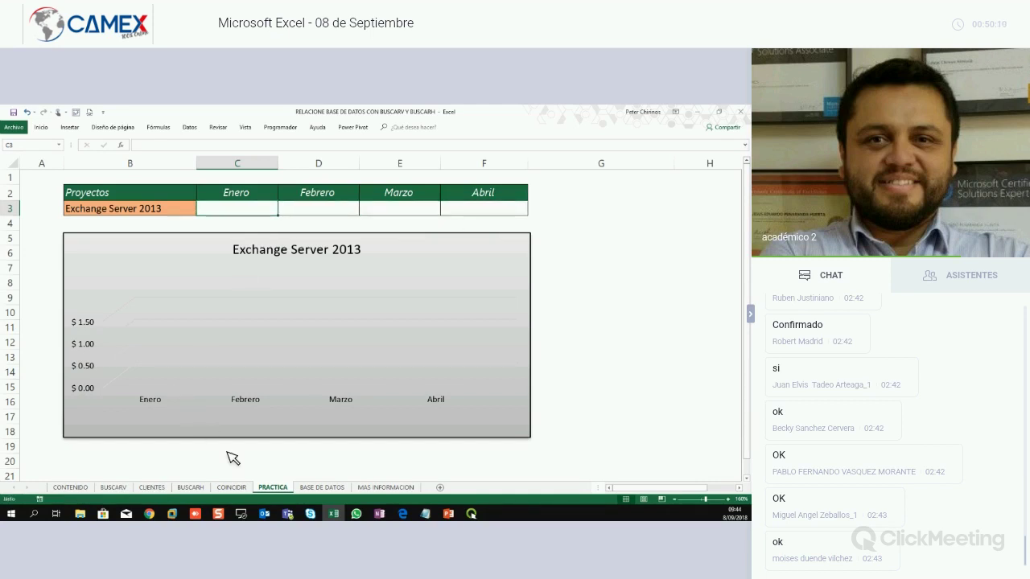
{"action": "left_click", "coordinate": [201, 488]}
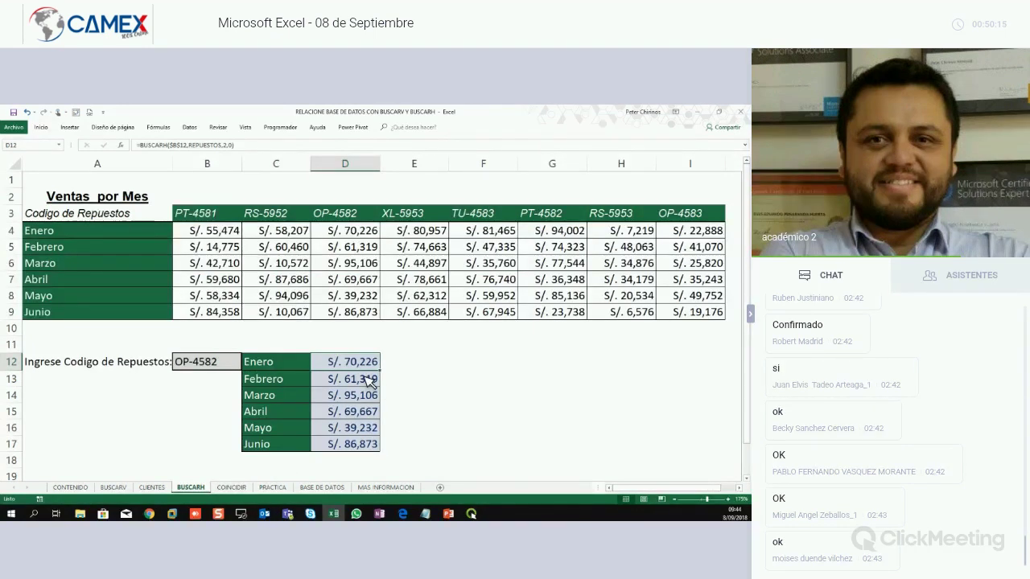
{"action": "double_click", "coordinate": [367, 384]}
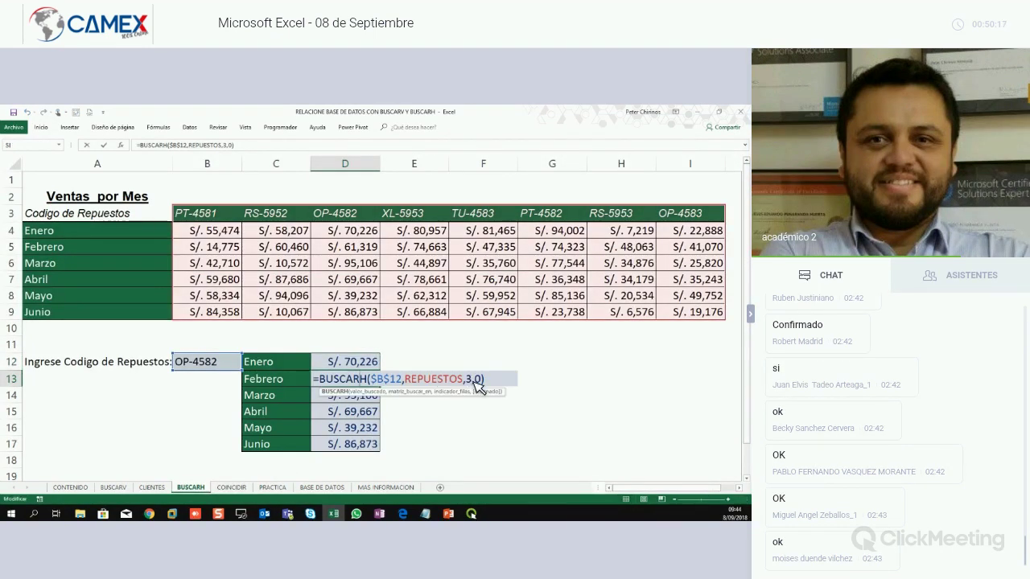
{"action": "key", "text": "Escape"}
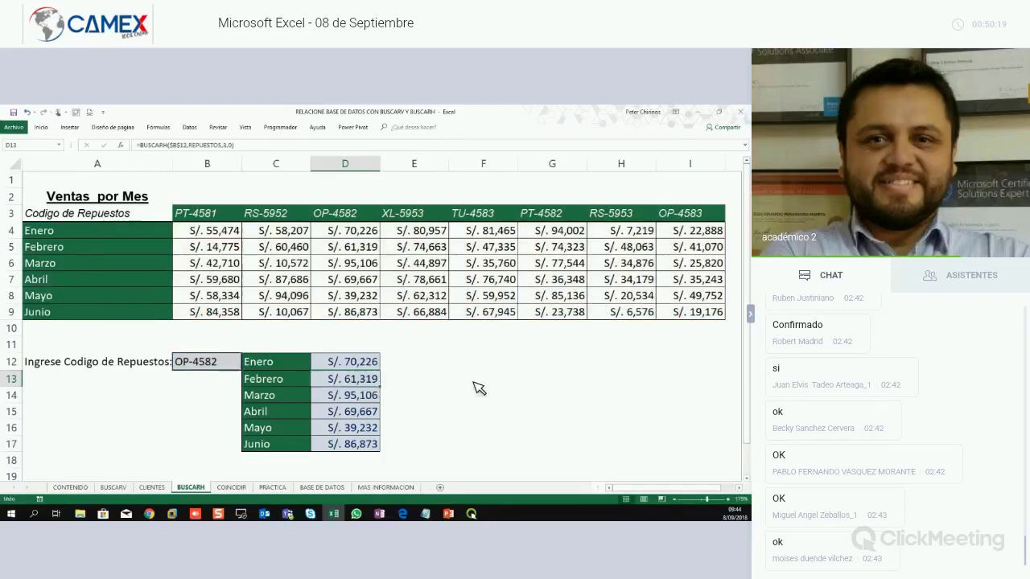
{"action": "key", "text": "ctrl+Page_Down"}
{"action": "key", "text": "ctrl+Page_Down"}
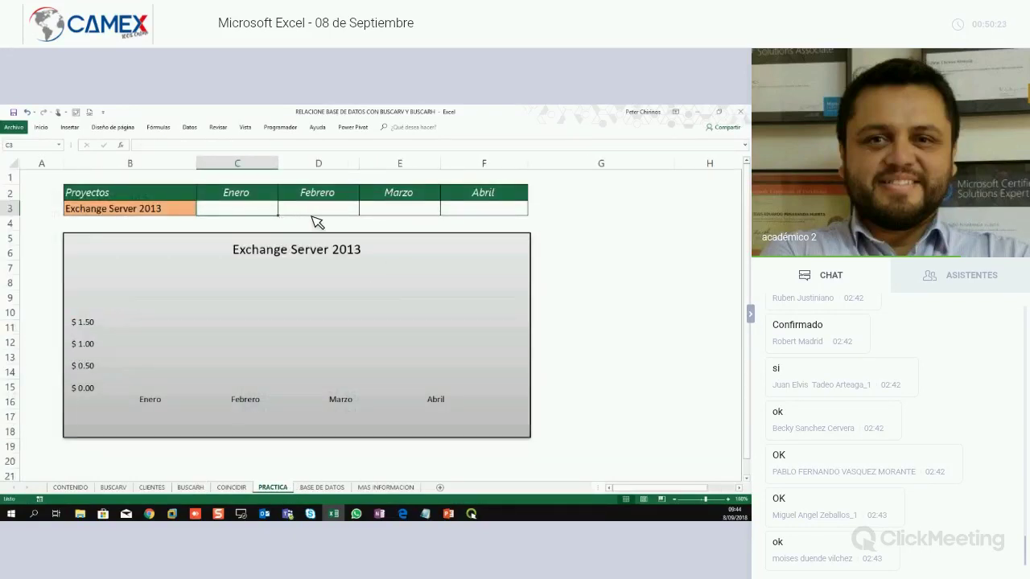
{"action": "left_click", "coordinate": [232, 488]}
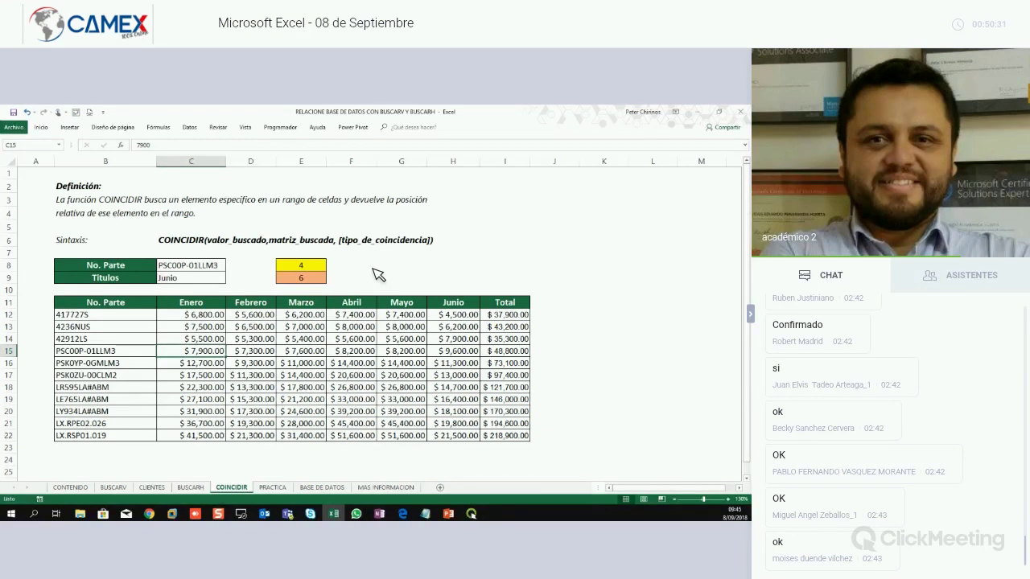
{"action": "left_click", "coordinate": [273, 487]}
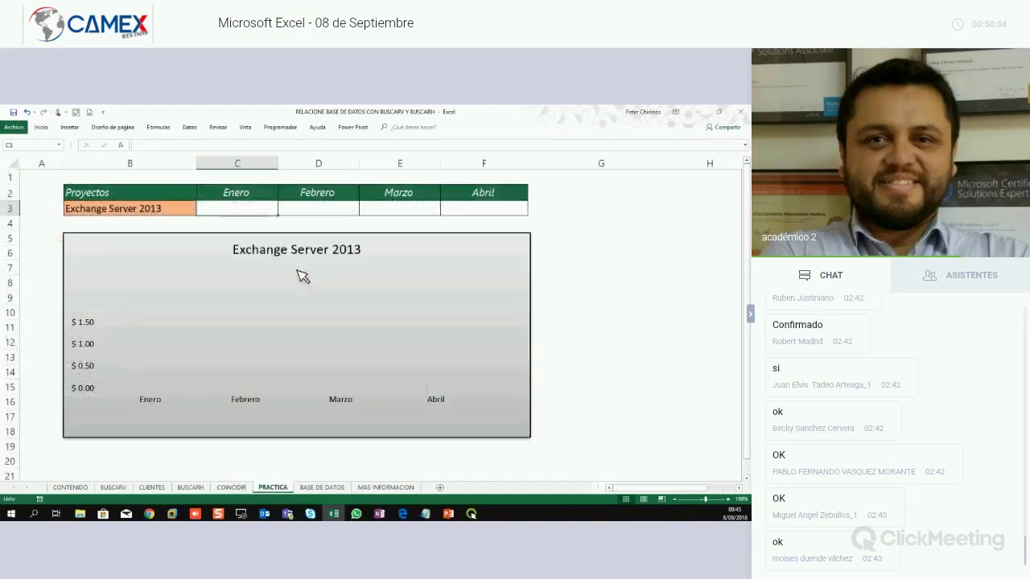
{"action": "left_click", "coordinate": [165, 210]}
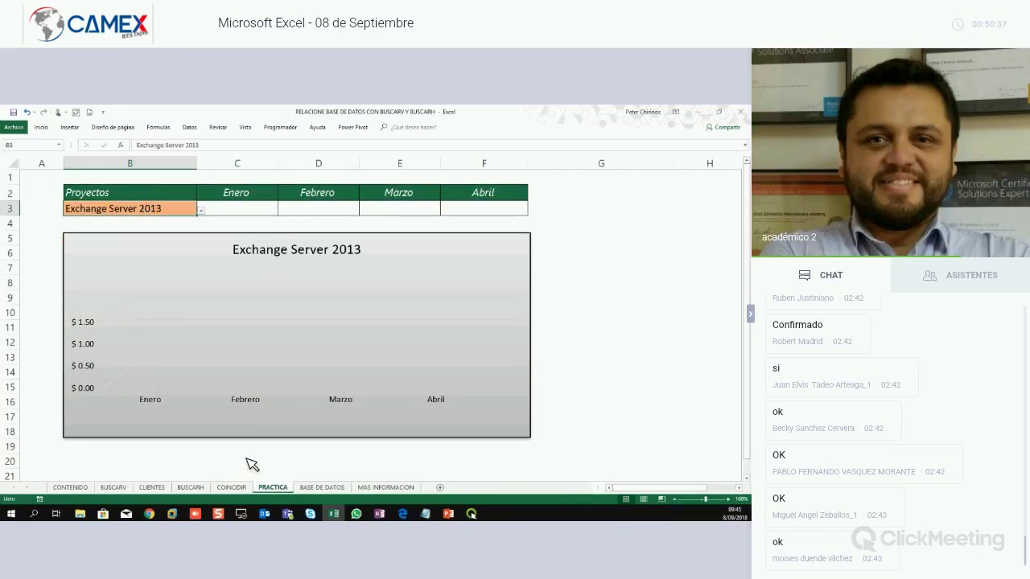
{"action": "left_click", "coordinate": [329, 489]}
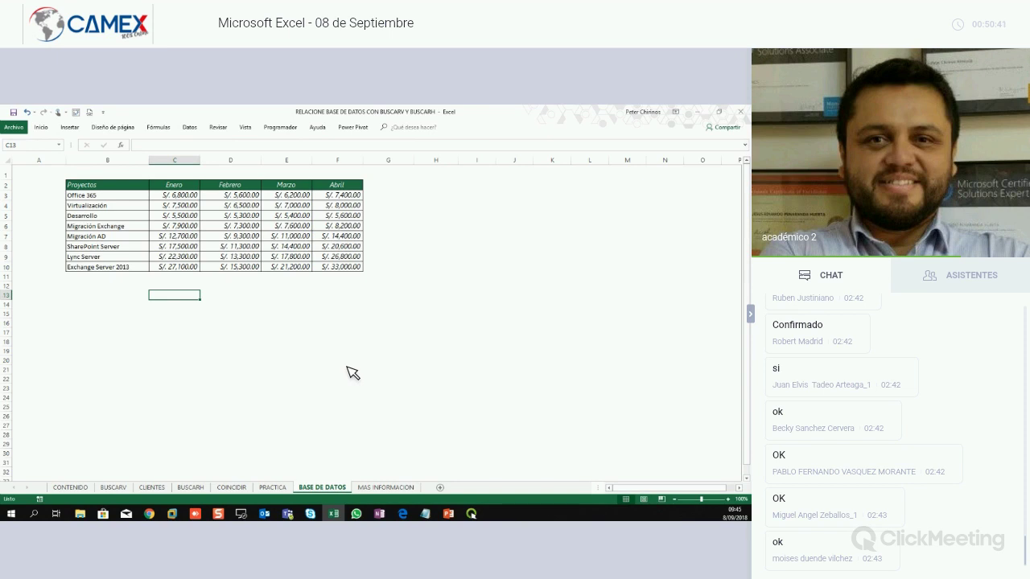
{"action": "scroll", "coordinate": [352, 372], "scroll_direction": "up", "scroll_amount": 1, "text": "ctrl"}
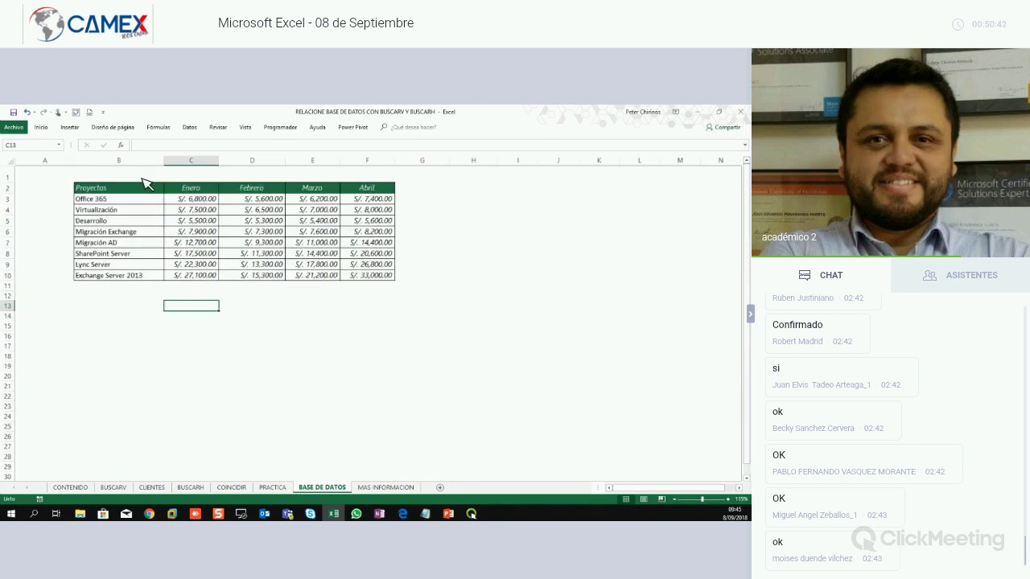
{"action": "scroll", "coordinate": [123, 171], "scroll_direction": "up", "scroll_amount": 3, "text": "ctrl"}
{"action": "scroll", "coordinate": [83, 177], "scroll_direction": "up", "scroll_amount": 1, "text": "ctrl"}
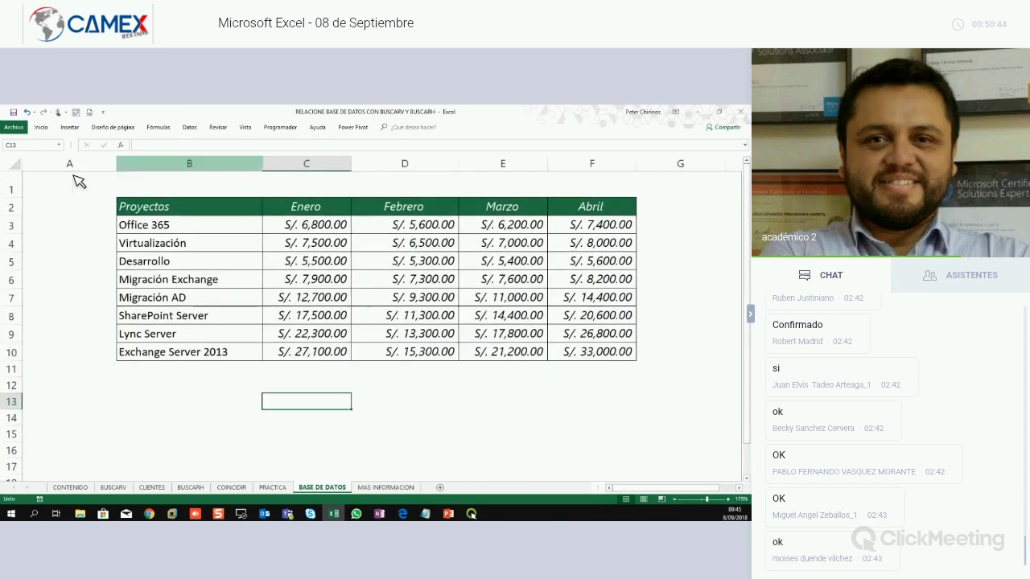
{"action": "left_click", "coordinate": [278, 487]}
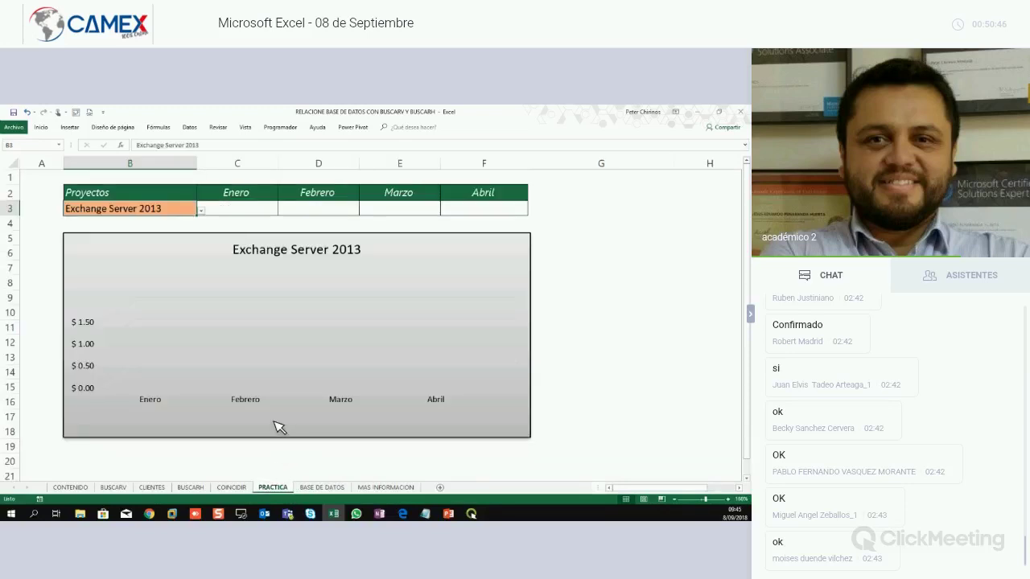
Go to the BASE DE DATOS sheet listing Exchange Server 2013's Enero–Abril amounts.
{"action": "left_click", "coordinate": [593, 268]}
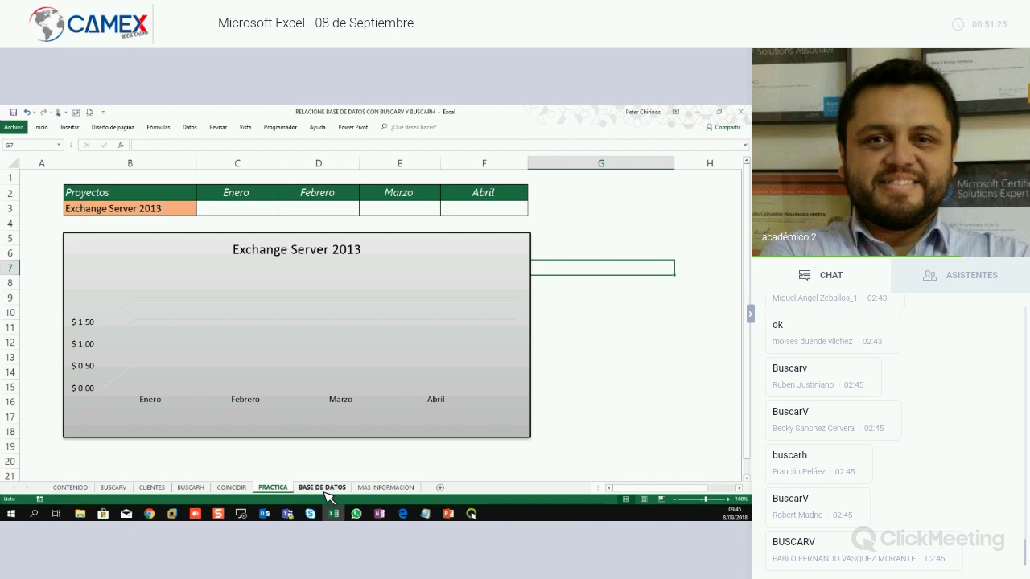
{"action": "left_click", "coordinate": [246, 213]}
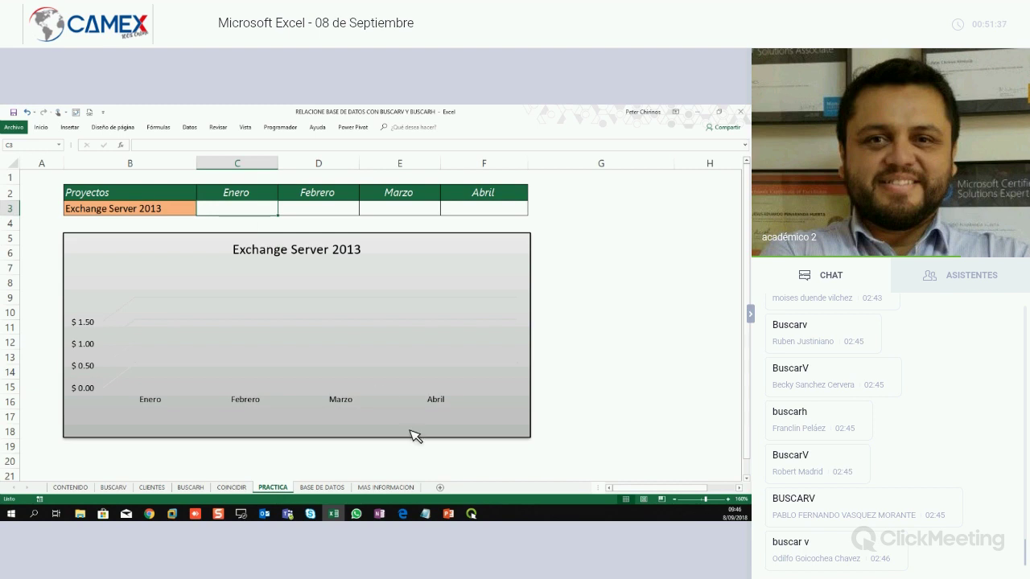
{"action": "left_click", "coordinate": [323, 488]}
{"action": "left_click", "coordinate": [402, 423]}
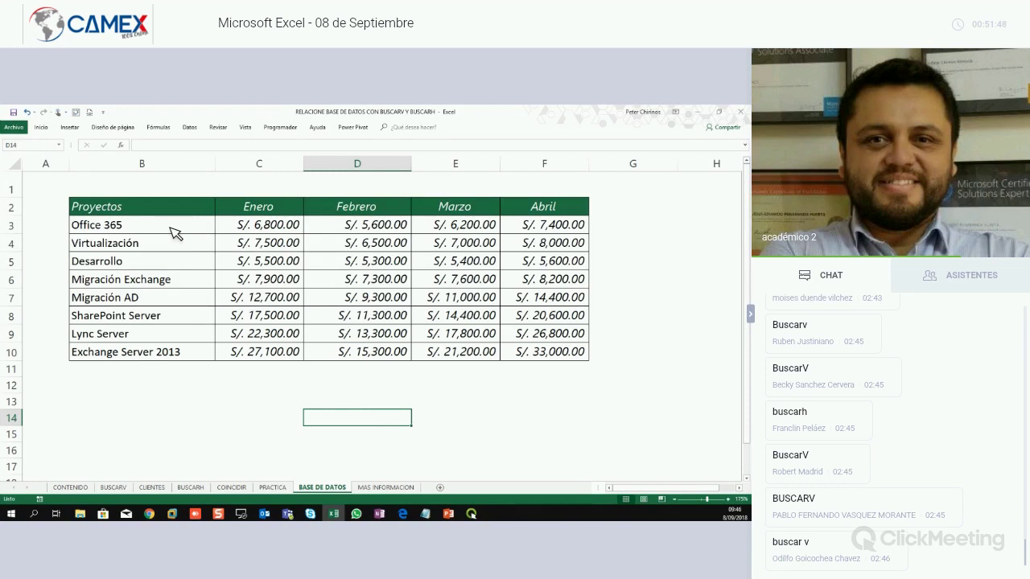
{"action": "left_click", "coordinate": [172, 231]}
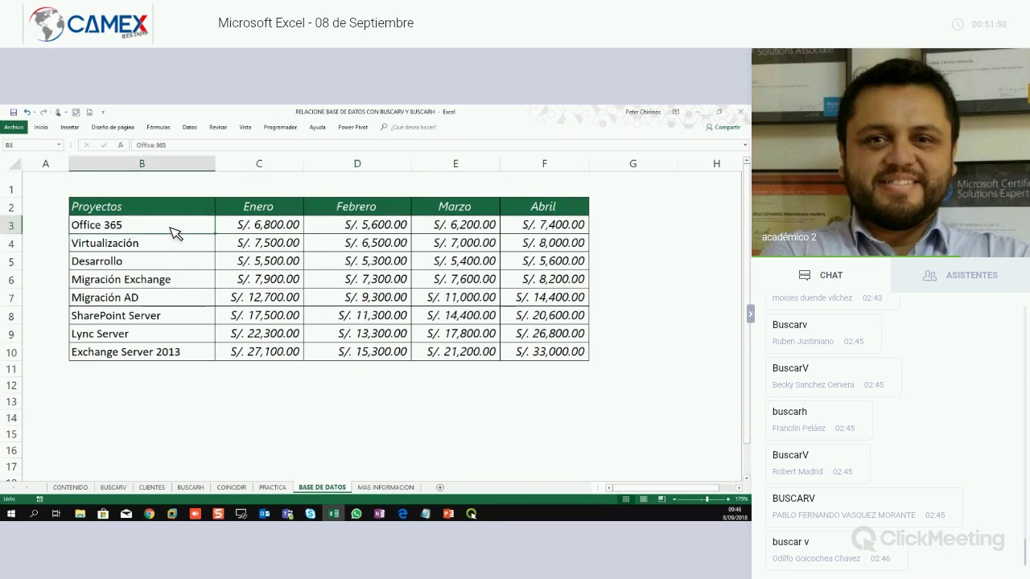
{"action": "left_click_drag", "start_coordinate": [172, 231], "coordinate": [554, 351]}
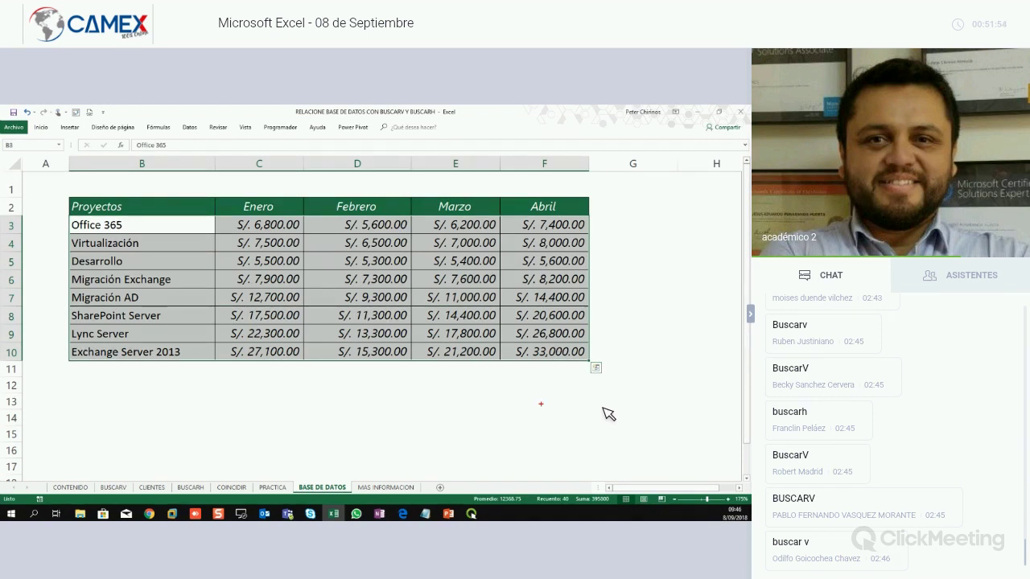
{"action": "left_click_drag", "start_coordinate": [596, 422], "coordinate": [593, 364]}
{"action": "left_click_drag", "start_coordinate": [656, 348], "coordinate": [593, 363]}
{"action": "left_click_drag", "start_coordinate": [642, 408], "coordinate": [596, 366]}
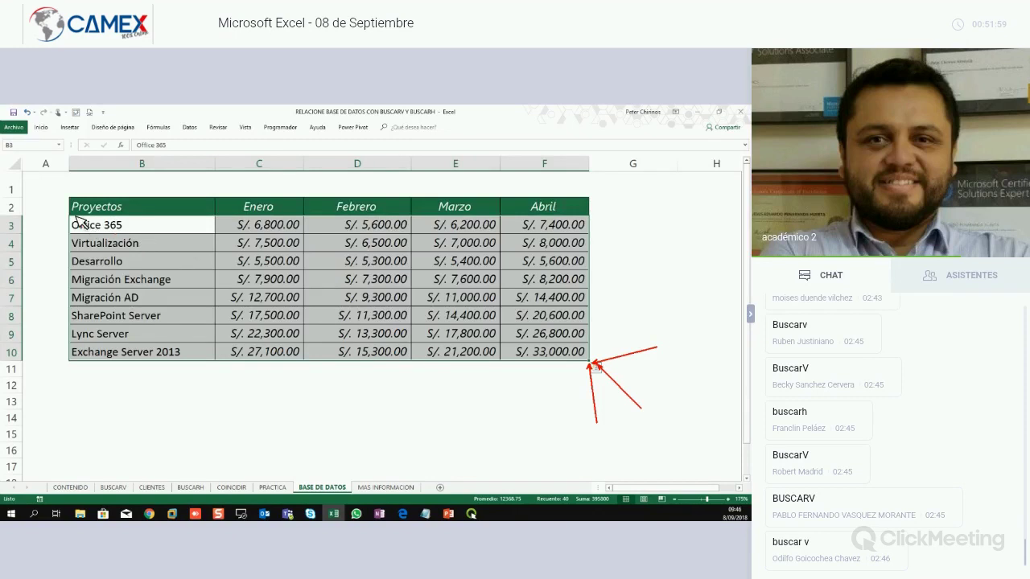
{"action": "mouse_move", "coordinate": [69, 134]}
{"action": "left_mouse_down"}
{"action": "mouse_move", "coordinate": [69, 213]}
{"action": "mouse_move", "coordinate": [47, 259]}
{"action": "left_mouse_up"}
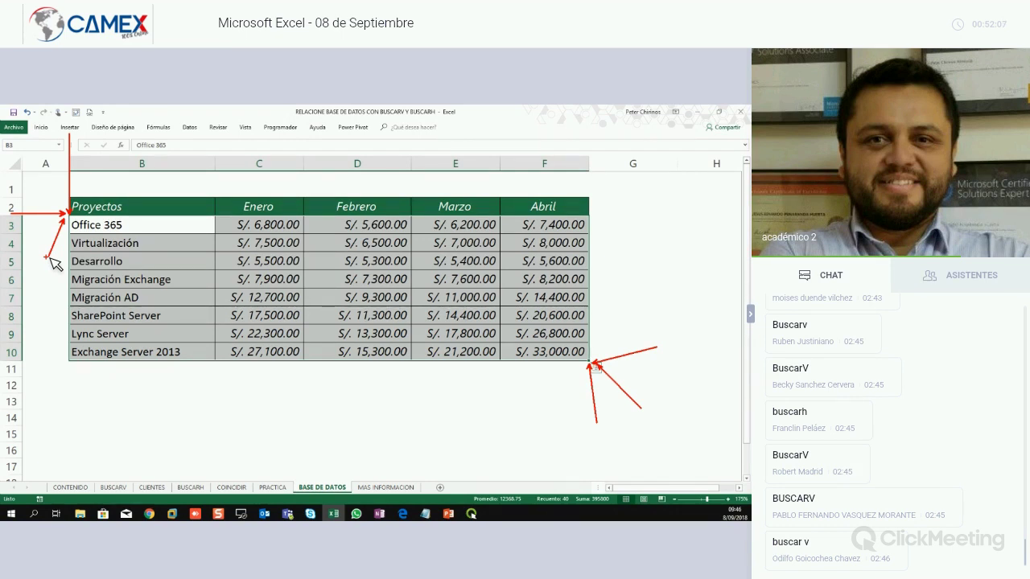
{"action": "key", "text": "Escape"}
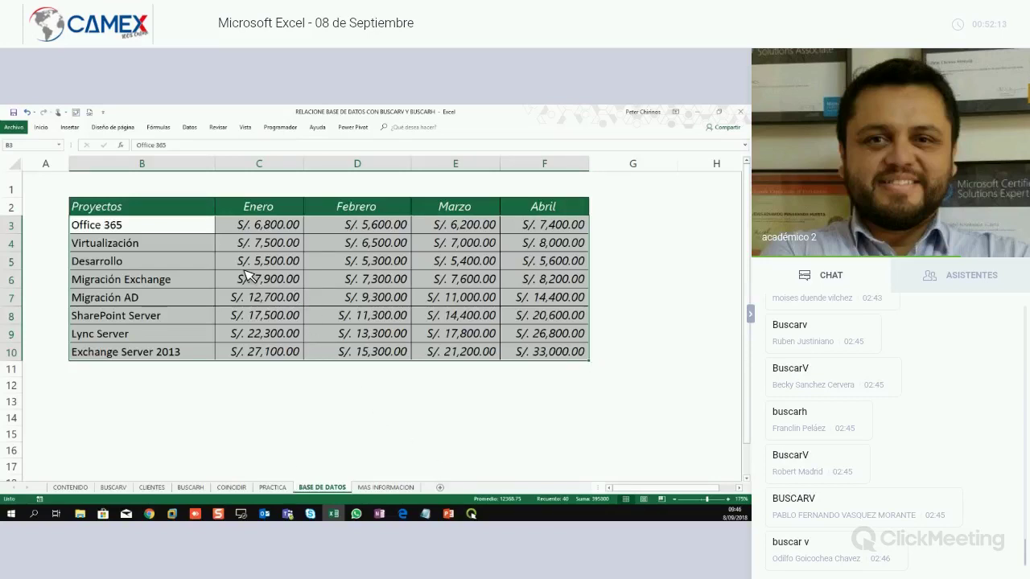
{"action": "left_click", "coordinate": [30, 146]}
{"action": "type", "text": "PROYECTOS"}
{"action": "key", "text": "BackSpace"}
{"action": "type", "text": "OS"}
{"action": "key", "text": "Return"}
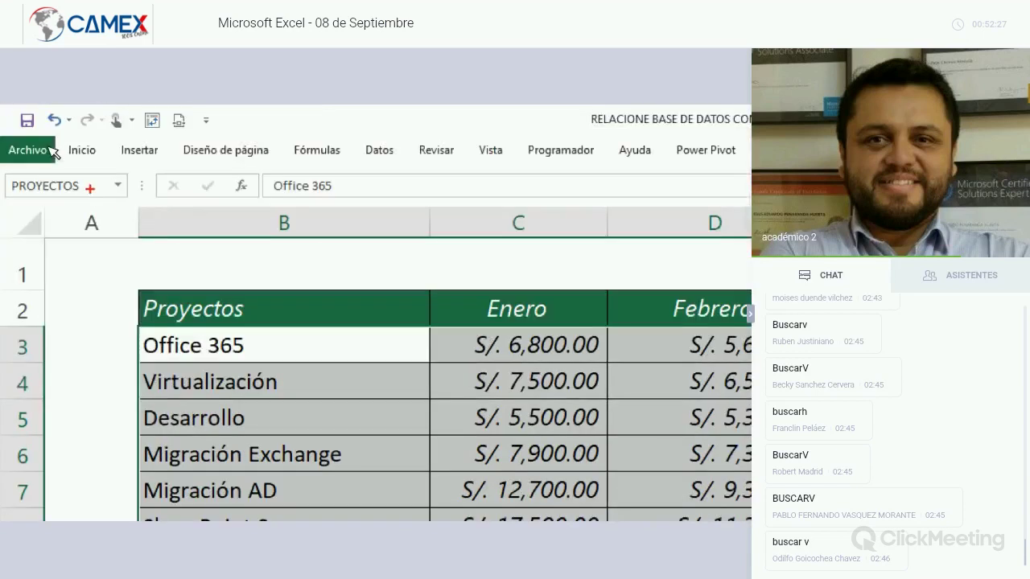
{"action": "left_click_drag", "start_coordinate": [88, 186], "coordinate": [208, 261]}
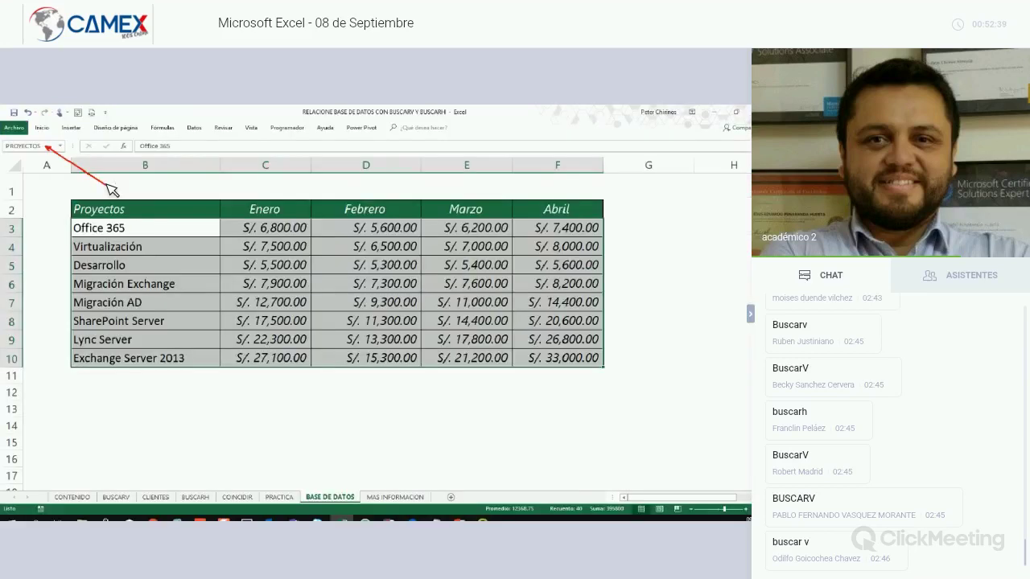
Select header row B2:F2 and draw arrows marking the Proyectos header, B3 and Abril.
{"action": "left_click", "coordinate": [156, 373]}
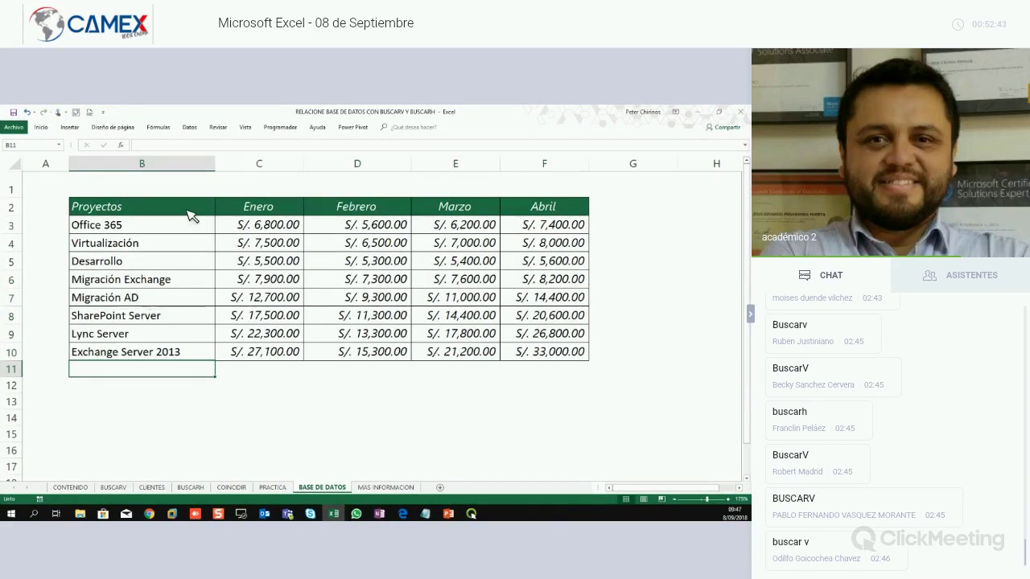
{"action": "left_click_drag", "start_coordinate": [191, 209], "coordinate": [570, 211]}
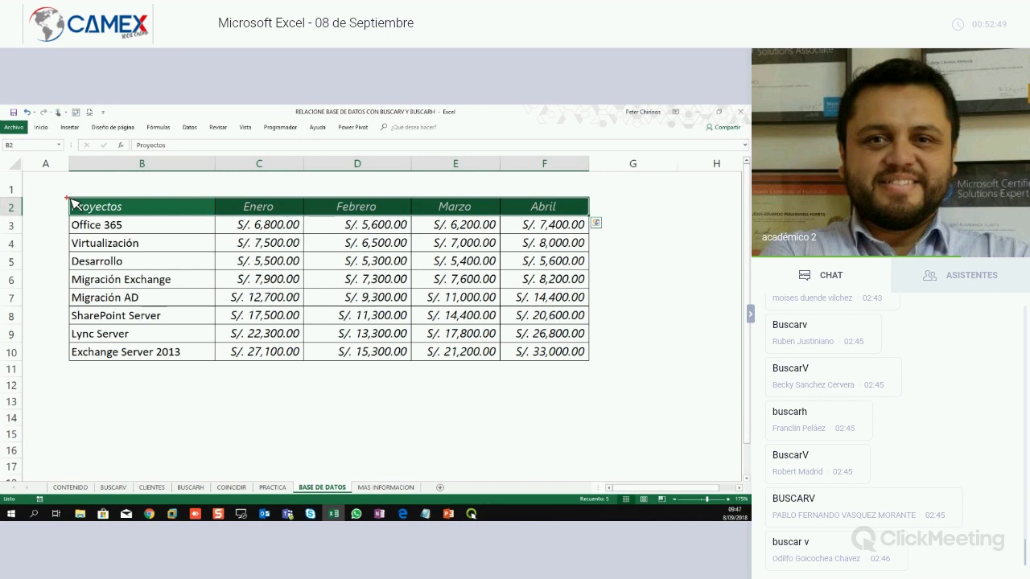
{"action": "left_click_drag", "start_coordinate": [69, 163], "coordinate": [67, 200]}
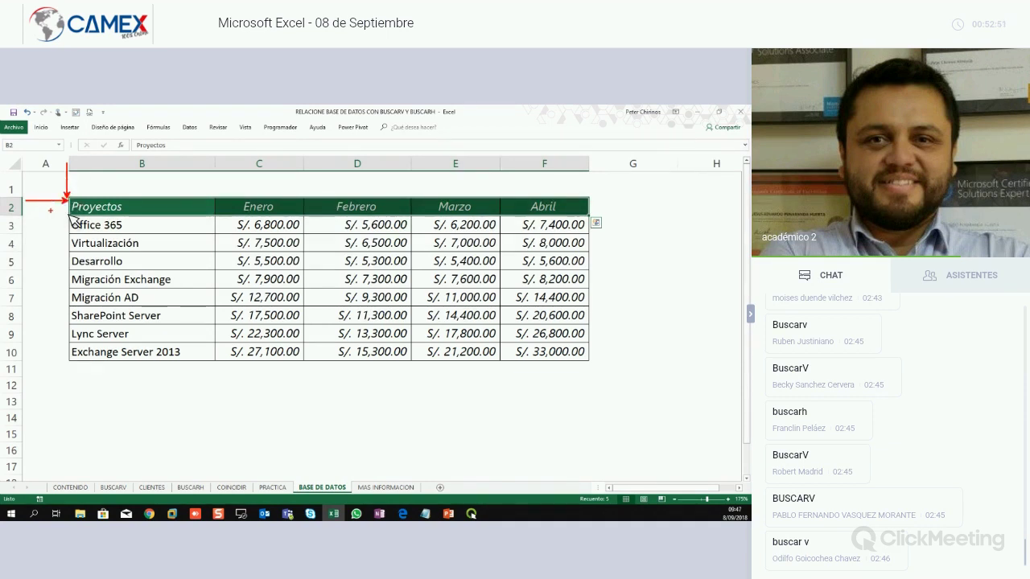
{"action": "left_click_drag", "start_coordinate": [31, 237], "coordinate": [67, 215]}
{"action": "left_click_drag", "start_coordinate": [63, 267], "coordinate": [69, 219]}
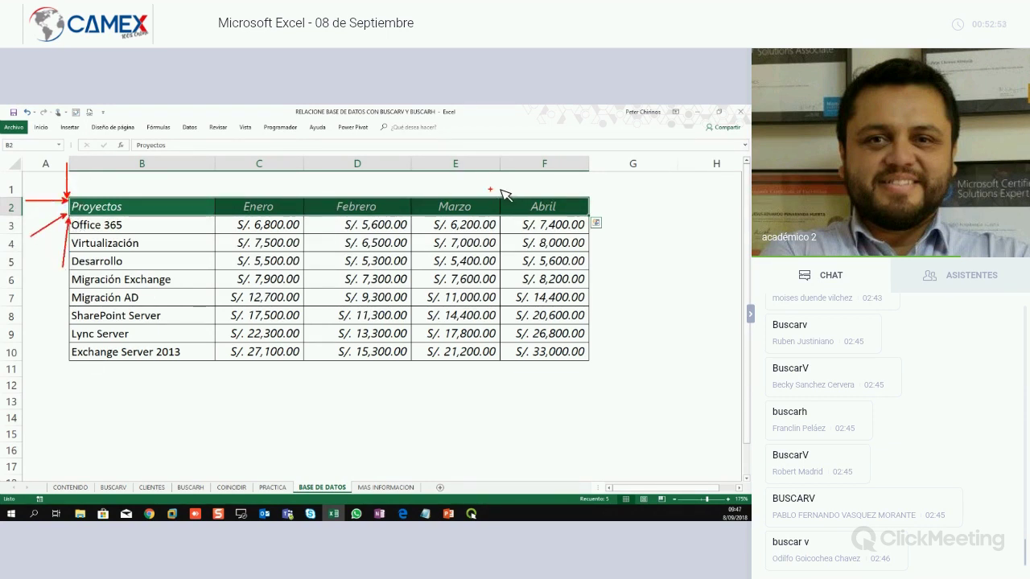
{"action": "left_click_drag", "start_coordinate": [618, 157], "coordinate": [589, 195]}
{"action": "left_click_drag", "start_coordinate": [663, 196], "coordinate": [590, 195]}
{"action": "left_click_drag", "start_coordinate": [598, 266], "coordinate": [592, 218]}
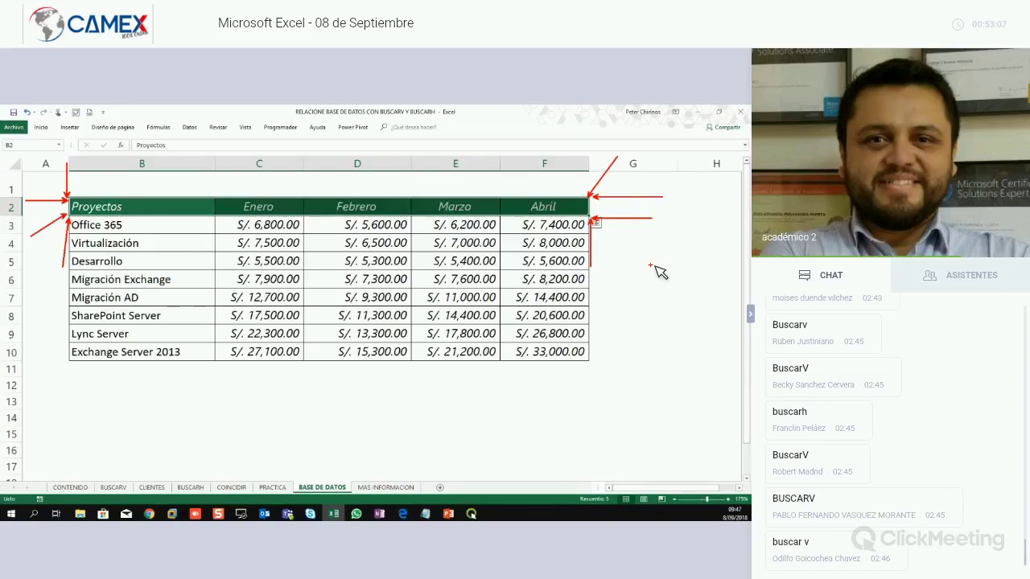
Name B2:F2 TITULOS in the Name Box and check the workbook's named ranges.
{"action": "left_click", "coordinate": [46, 146]}
{"action": "type", "text": "TIT"}
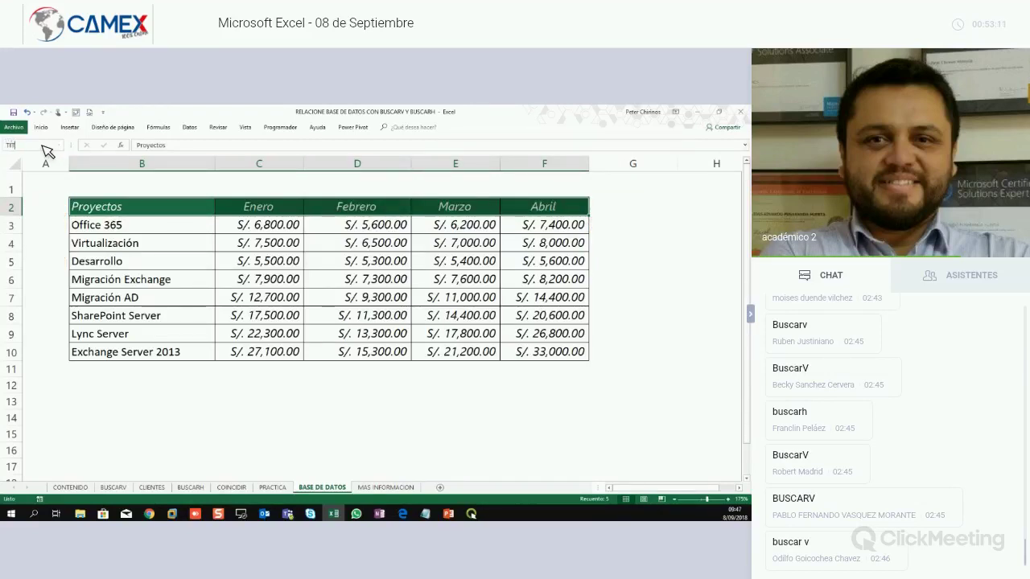
{"action": "type", "text": "ULOS"}
{"action": "key", "text": "Return"}
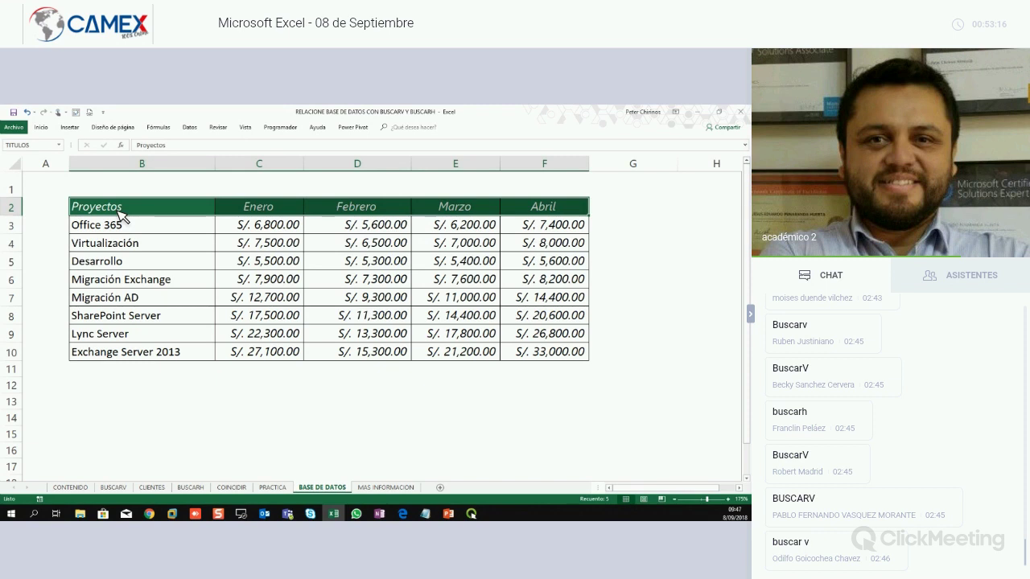
{"action": "left_click", "coordinate": [178, 219]}
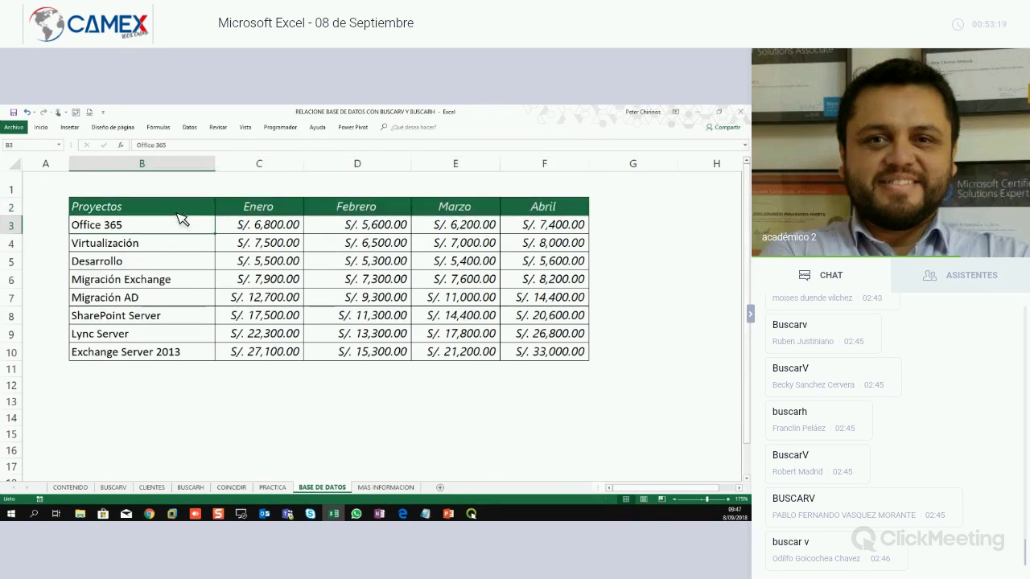
{"action": "left_click", "coordinate": [61, 146]}
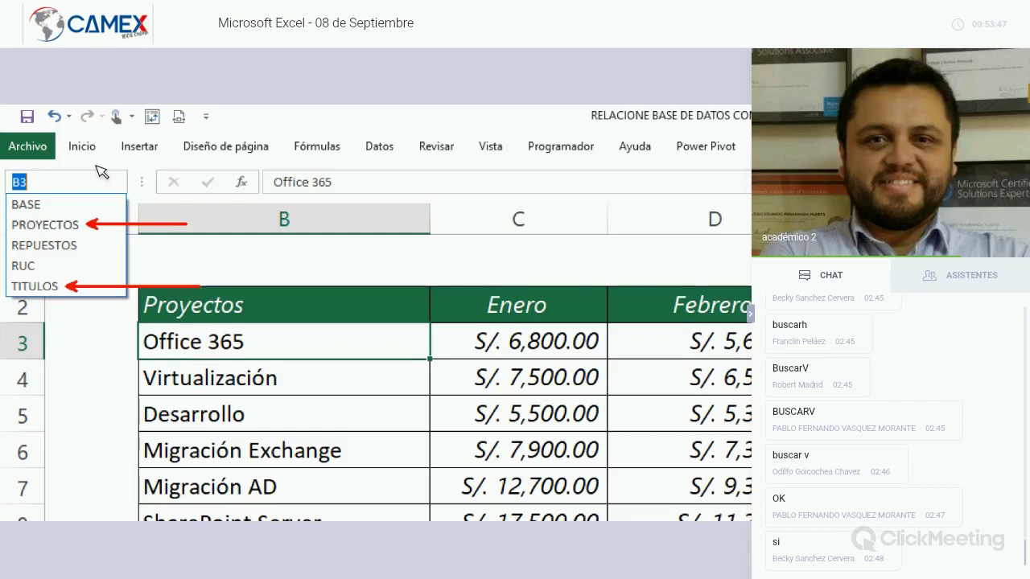
On PRACTICA, start =BUSCARV(B3, in C3 and press F3 to list range names.
{"action": "left_click", "coordinate": [283, 487]}
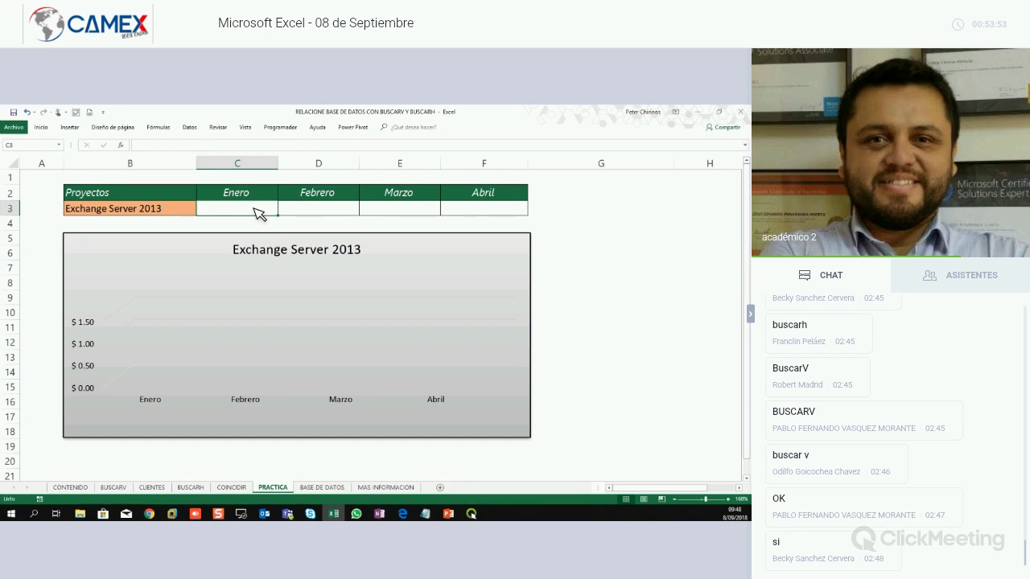
{"action": "type", "text": "=BUS"}
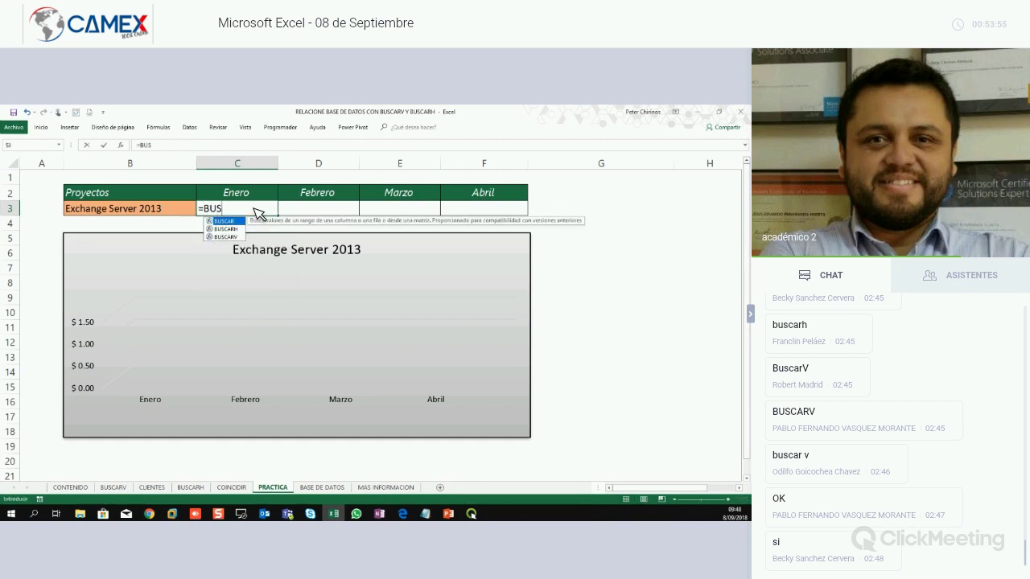
{"action": "type", "text": "CARV("}
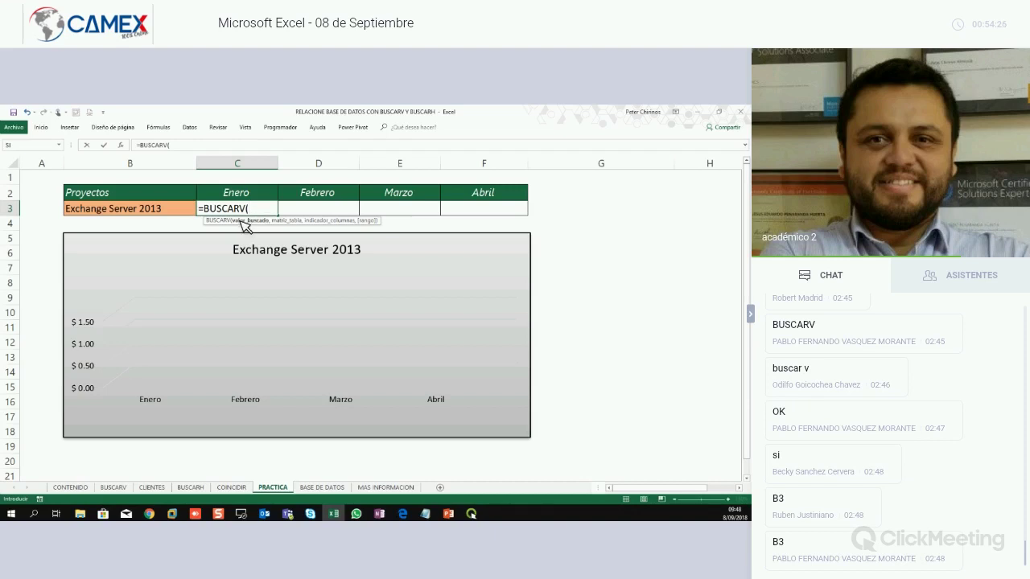
{"action": "left_click", "coordinate": [161, 211]}
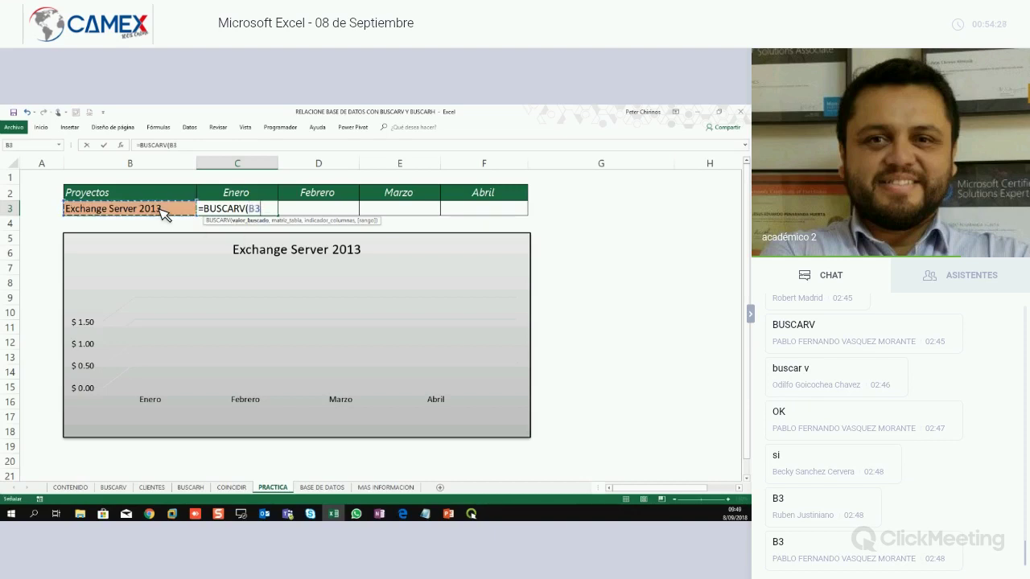
{"action": "type", "text": ","}
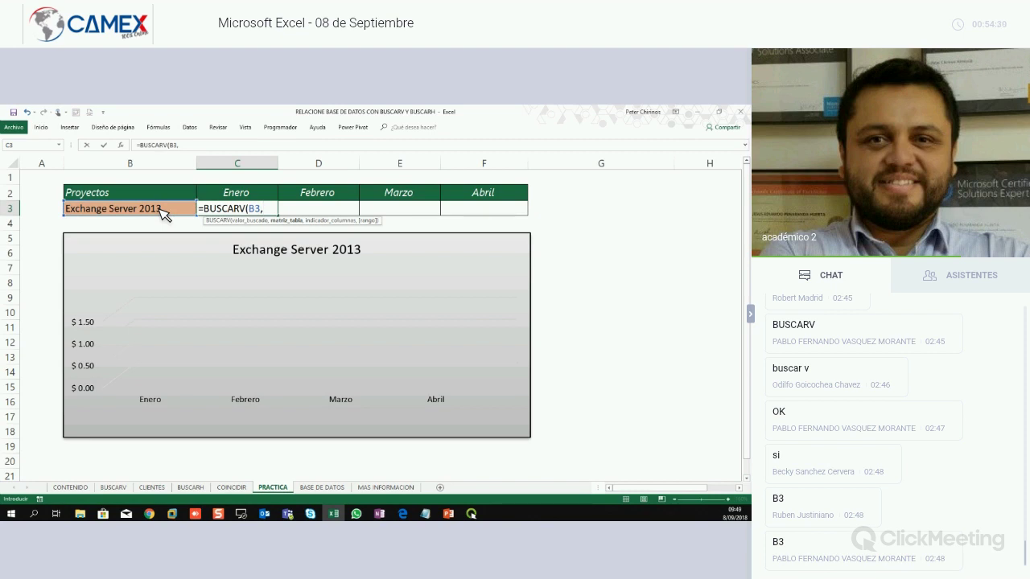
{"action": "key", "text": "F3"}
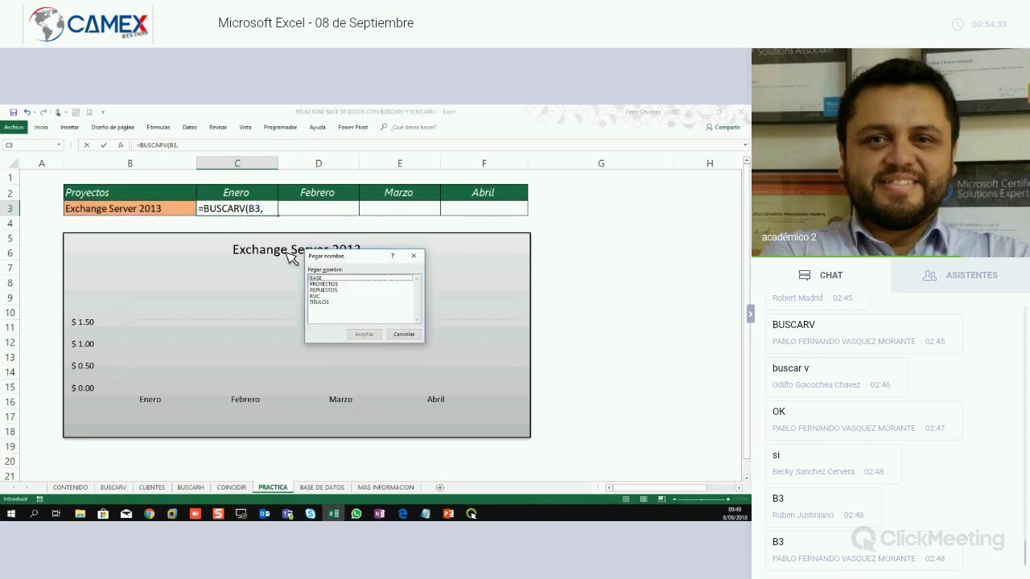
Paste the PROYECTOS range as lookup table, giving =BUSCARV(B3,PROYECTOS,.
{"action": "left_click_drag", "start_coordinate": [370, 254], "coordinate": [331, 233]}
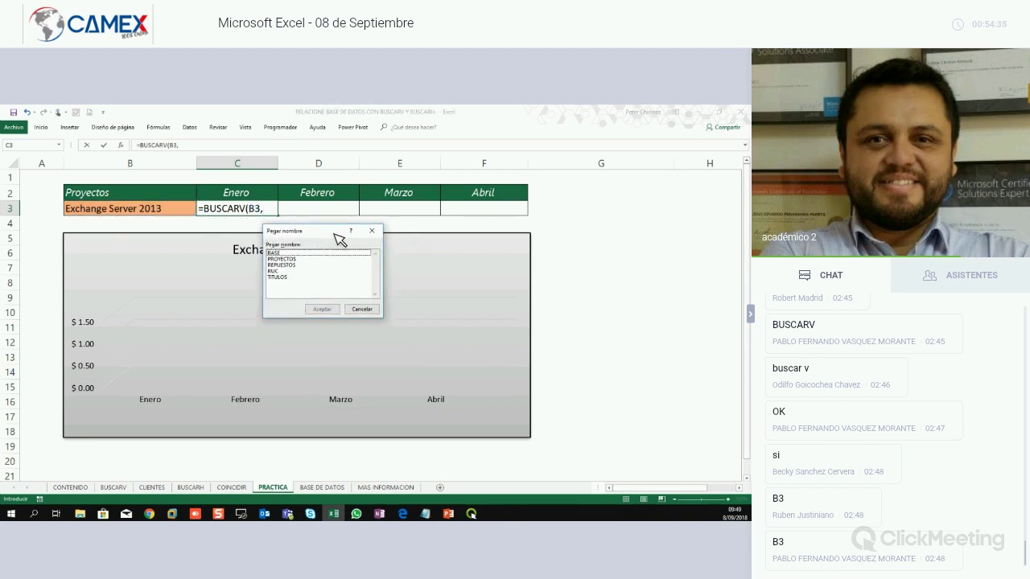
{"action": "left_click", "coordinate": [303, 259]}
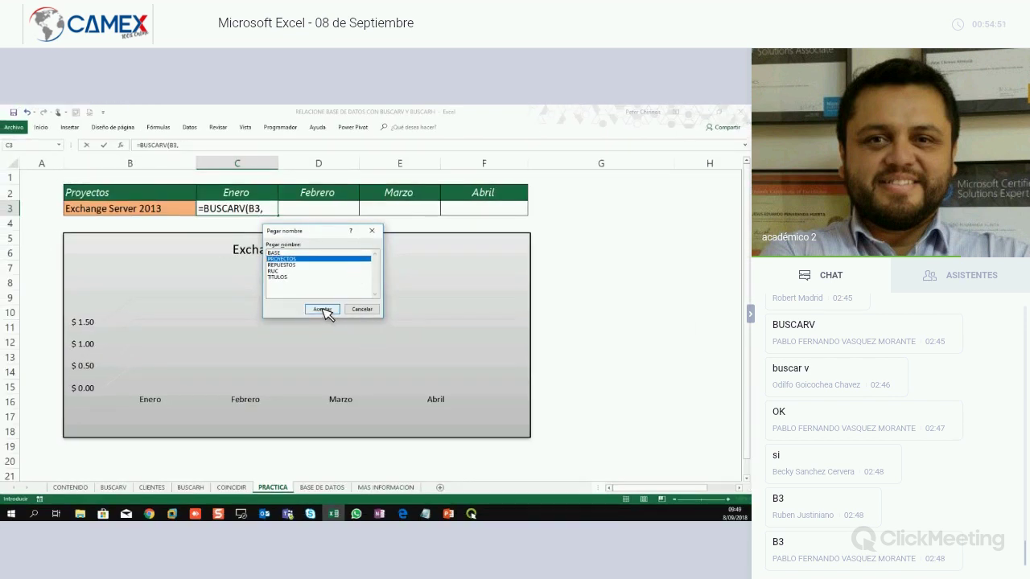
{"action": "left_click", "coordinate": [322, 310]}
{"action": "type", "text": ","}
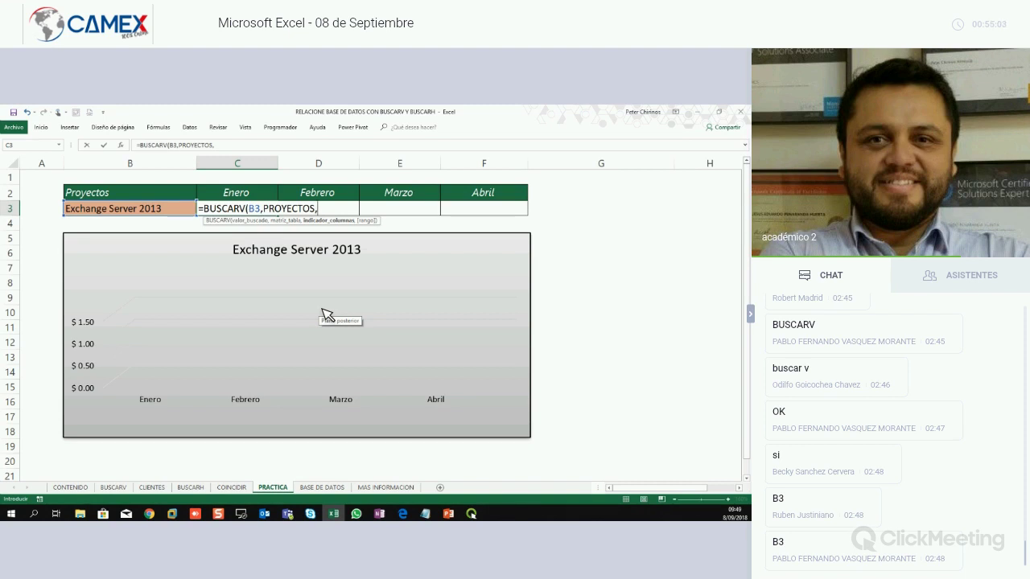
Nest COINCIDIR(C2, as the column argument and press F3 to list range names.
{"action": "type", "text": "COIN"}
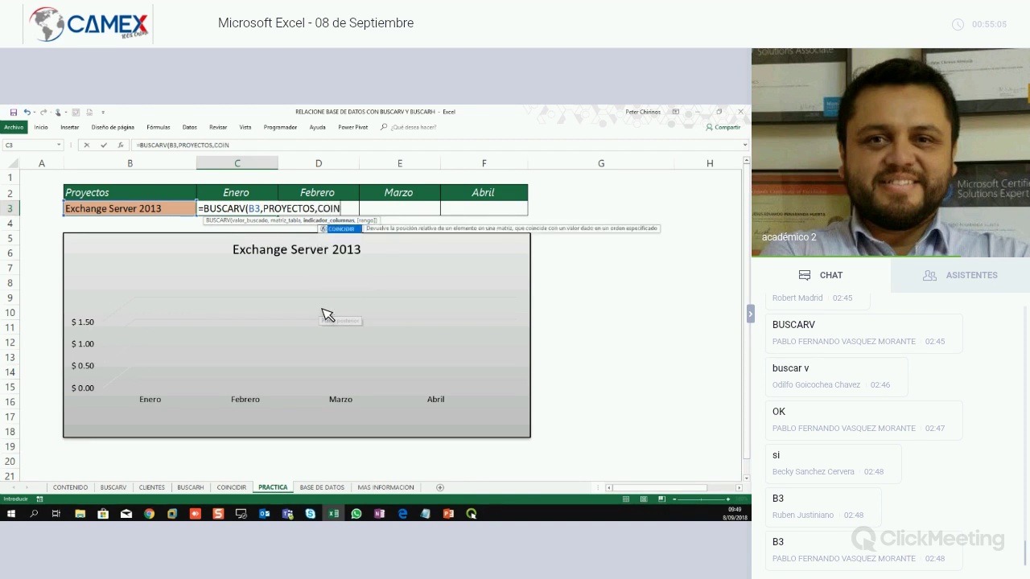
{"action": "key", "text": "Tab"}
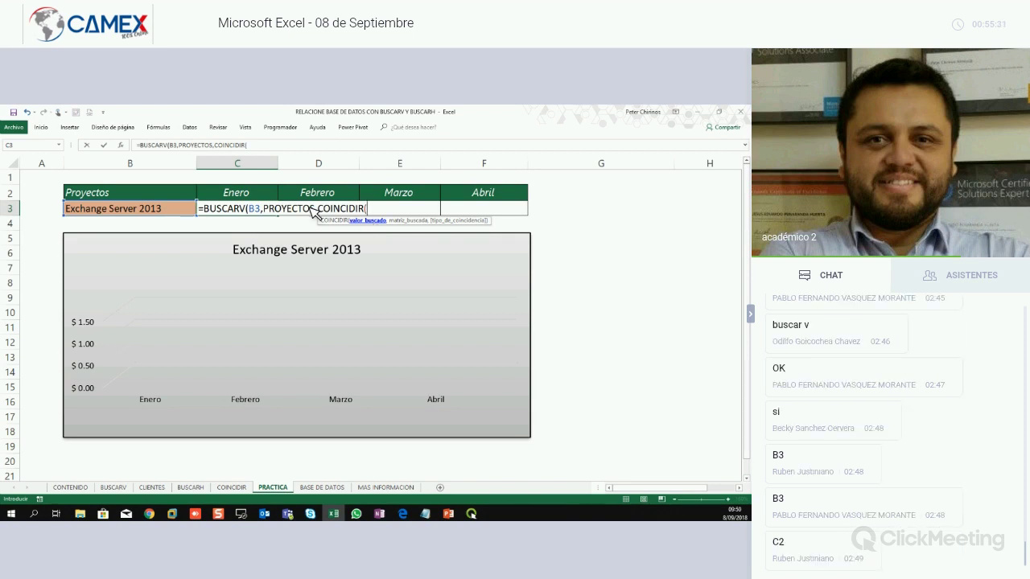
{"action": "left_click", "coordinate": [239, 197]}
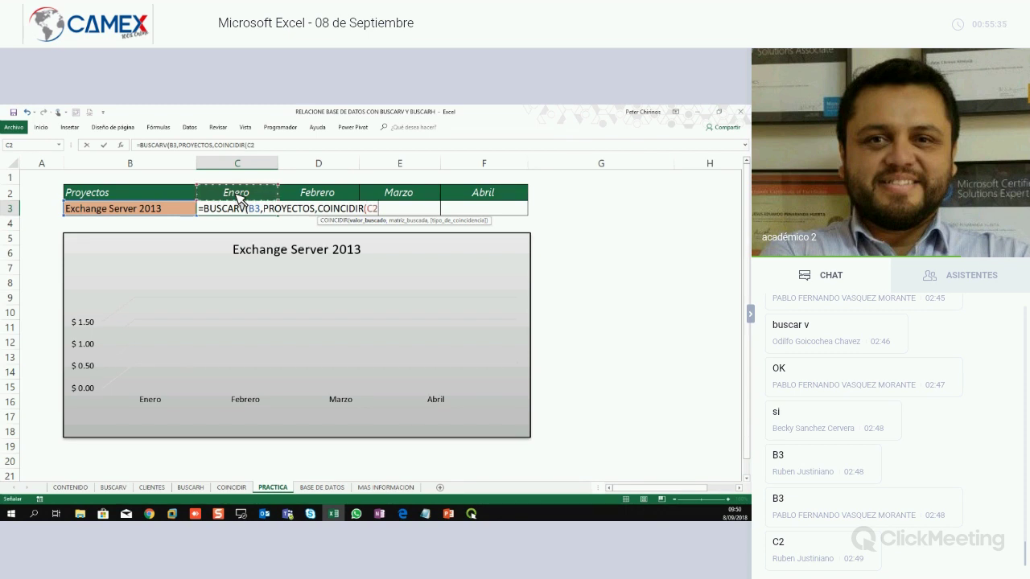
{"action": "type", "text": ","}
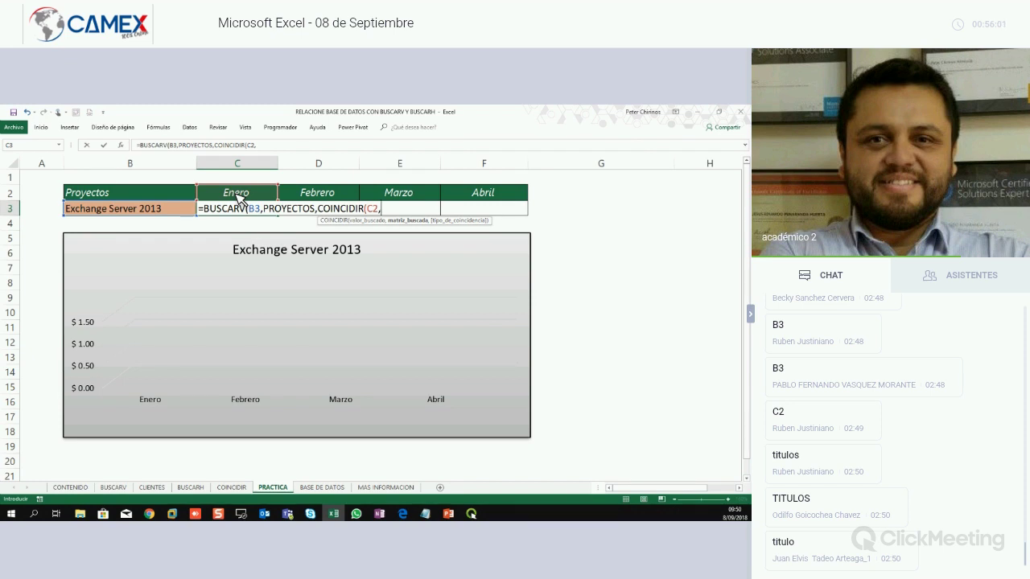
{"action": "key", "text": "F3"}
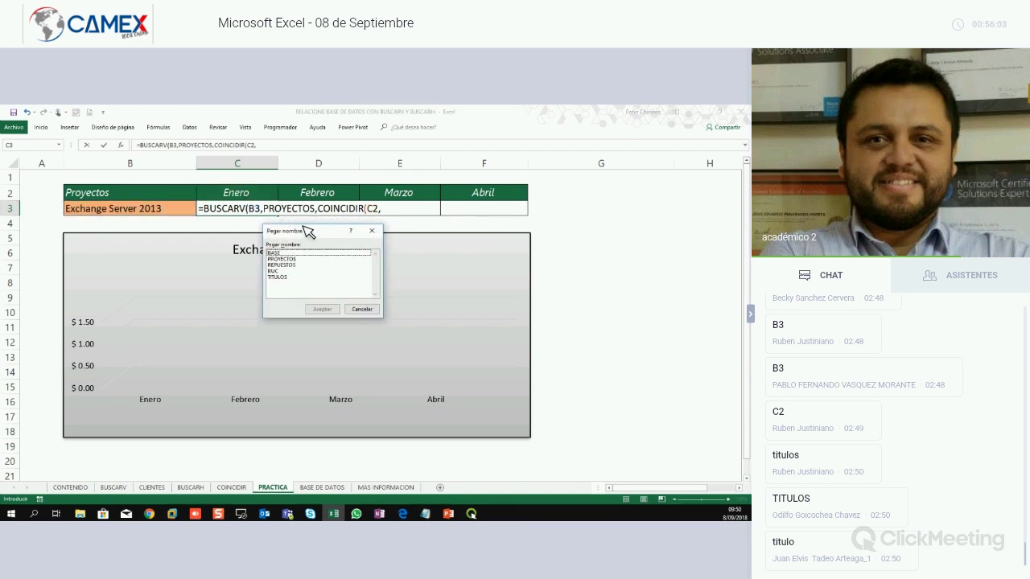
Paste TITULOS into COINCIDIR and close it with ,0) for exact match.
{"action": "left_click_drag", "start_coordinate": [311, 231], "coordinate": [394, 226]}
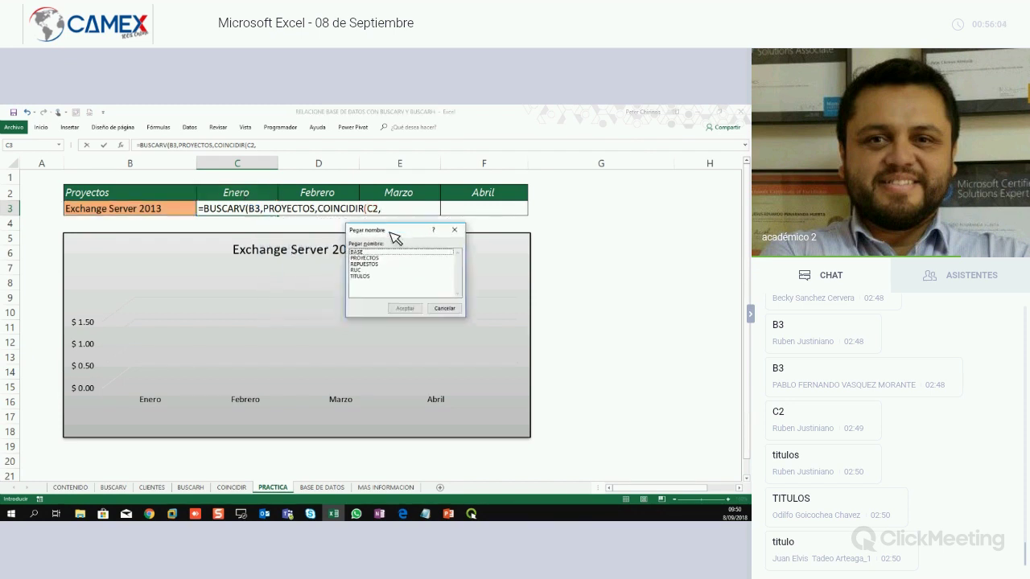
{"action": "left_click", "coordinate": [377, 273]}
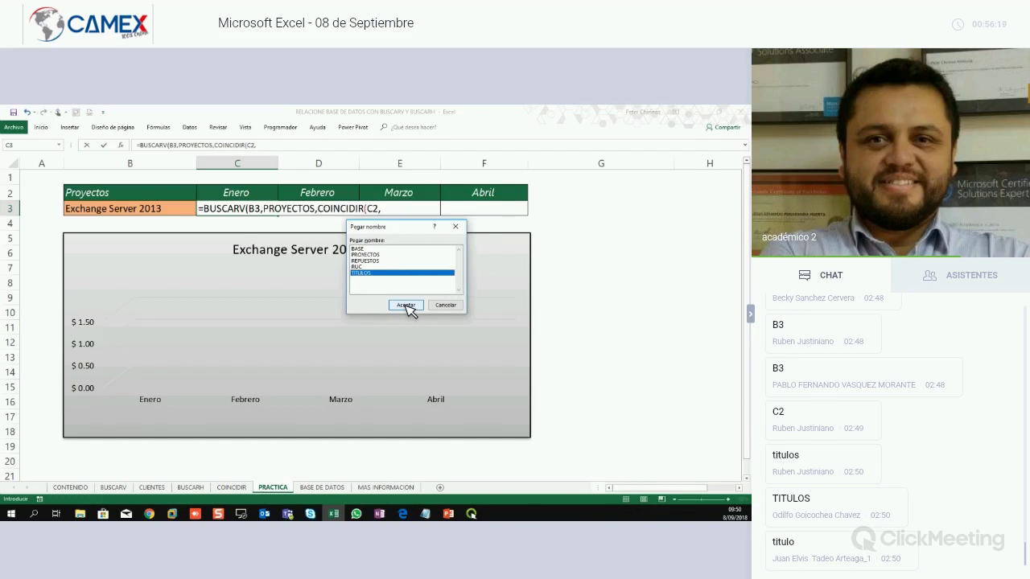
{"action": "left_click", "coordinate": [407, 306]}
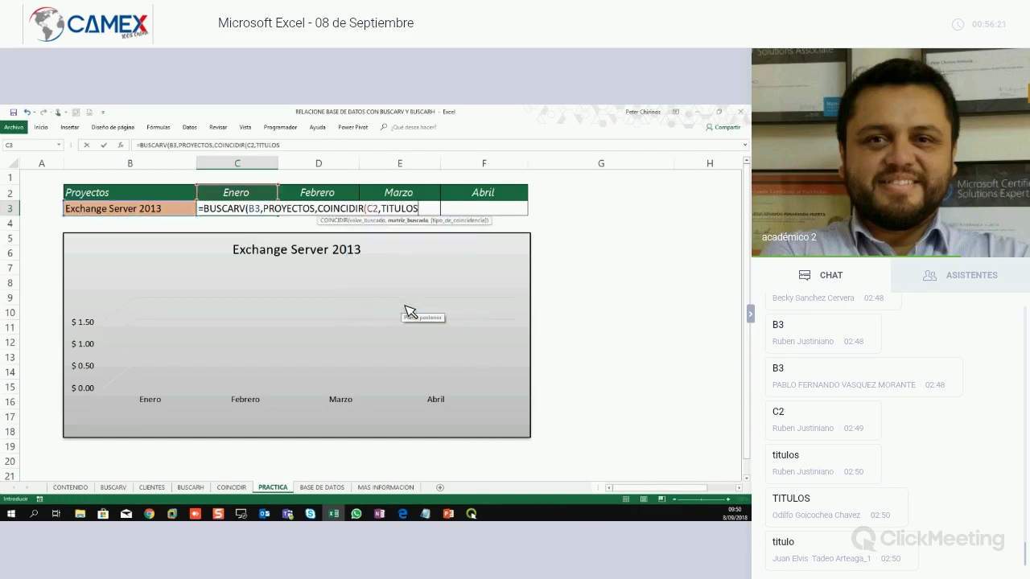
{"action": "type", "text": ","}
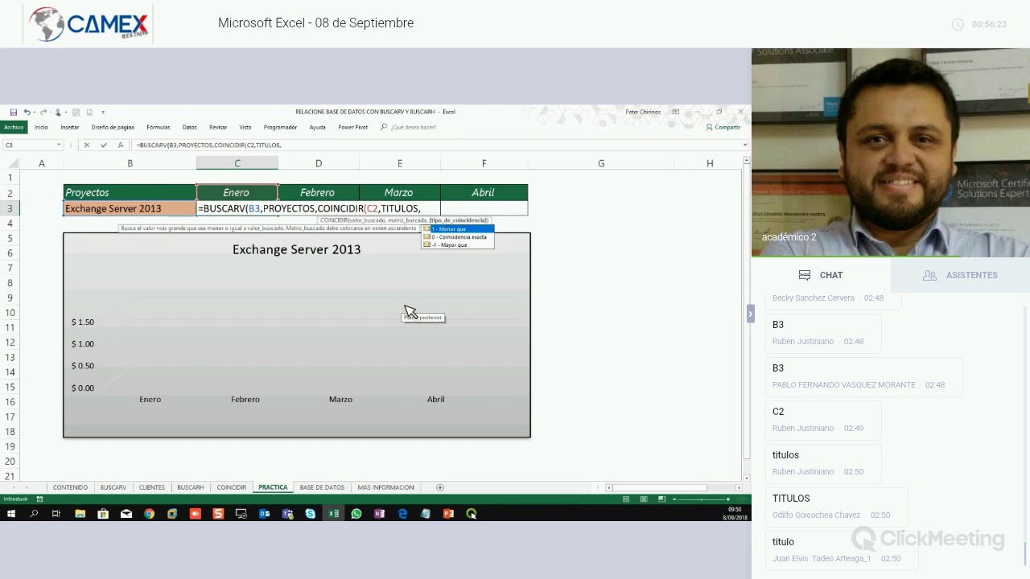
{"action": "type", "text": "0)"}
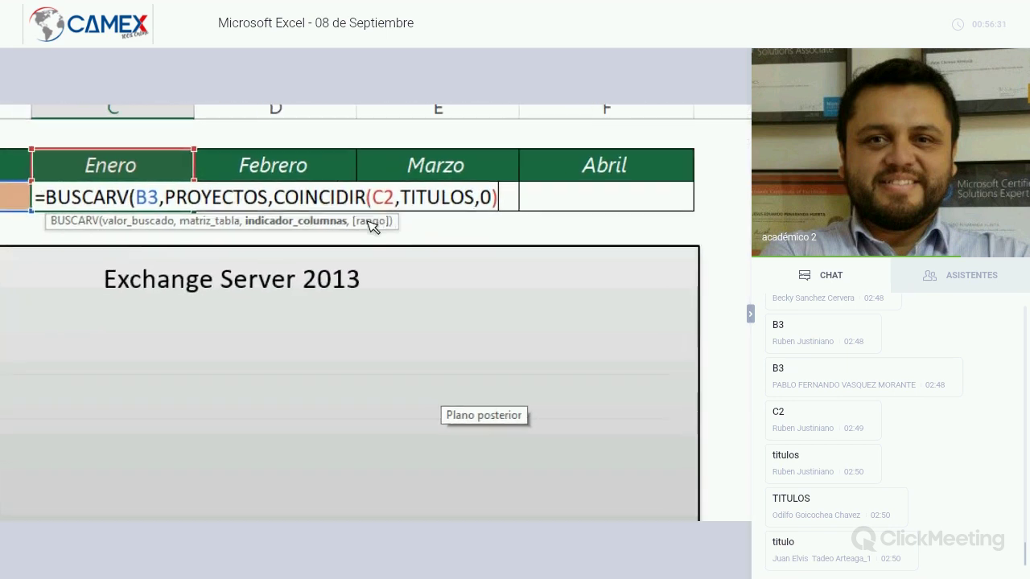
Close the formula with a final ,0) exact match and annotate B3, C2 and its arguments with arrows.
{"action": "mouse_move", "coordinate": [492, 219]}
{"action": "left_mouse_down"}
{"action": "mouse_move", "coordinate": [498, 313]}
{"action": "mouse_move", "coordinate": [639, 331]}
{"action": "mouse_move", "coordinate": [527, 353]}
{"action": "left_mouse_up"}
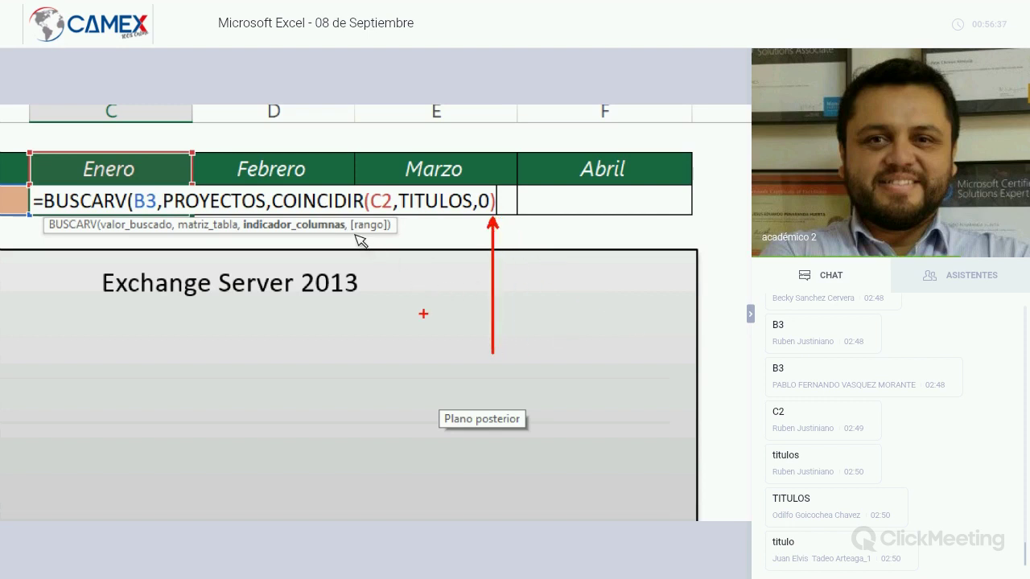
{"action": "mouse_move", "coordinate": [362, 217]}
{"action": "left_mouse_down"}
{"action": "mouse_move", "coordinate": [371, 352]}
{"action": "mouse_move", "coordinate": [494, 356]}
{"action": "left_mouse_up"}
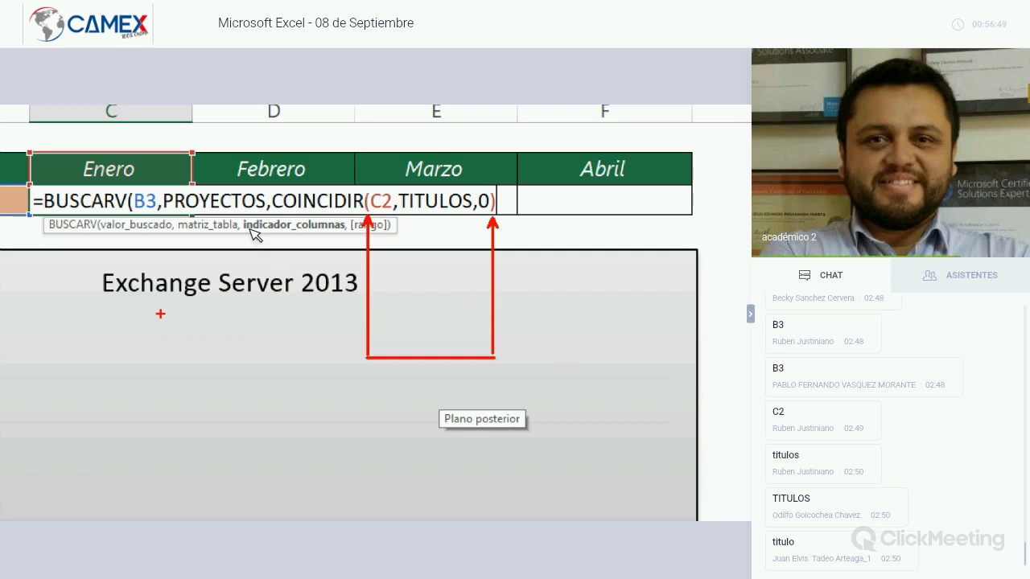
{"action": "mouse_move", "coordinate": [128, 229]}
{"action": "left_mouse_down"}
{"action": "mouse_move", "coordinate": [128, 216]}
{"action": "mouse_move", "coordinate": [129, 410]}
{"action": "mouse_move", "coordinate": [231, 410]}
{"action": "left_mouse_up"}
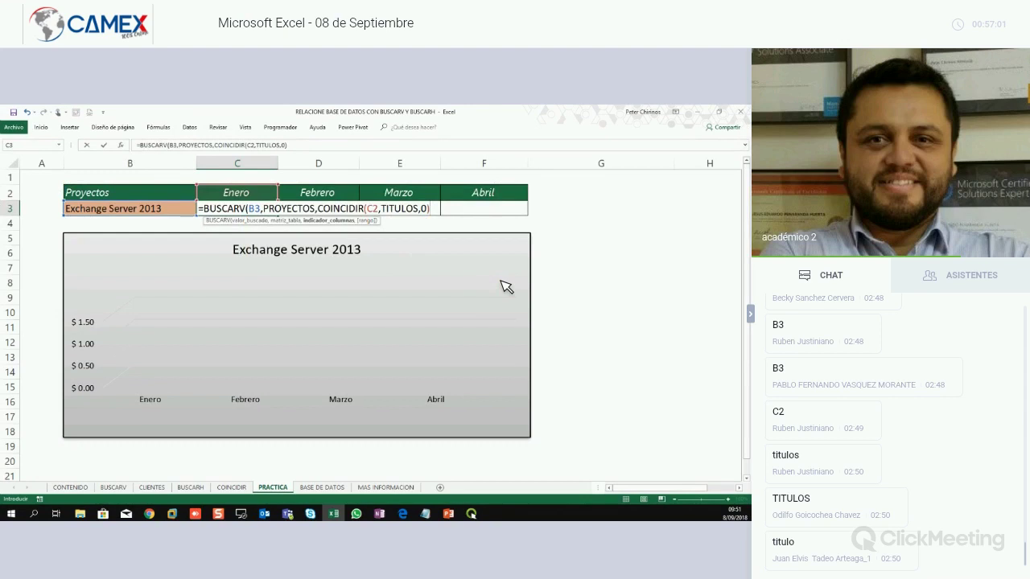
{"action": "type", "text": ","}
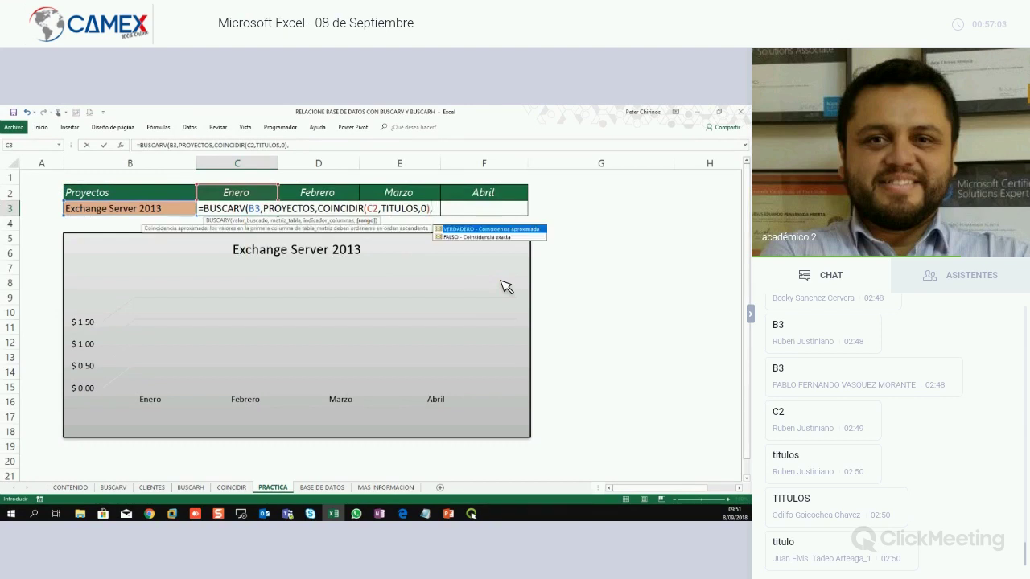
{"action": "type", "text": "0)"}
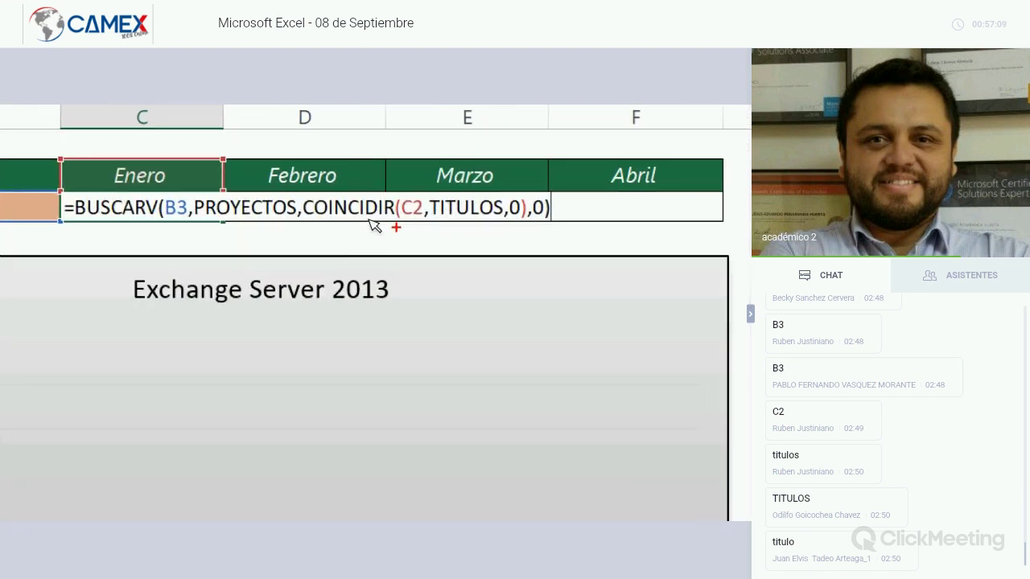
{"action": "mouse_move", "coordinate": [402, 276]}
{"action": "left_mouse_down"}
{"action": "mouse_move", "coordinate": [398, 228]}
{"action": "mouse_move", "coordinate": [400, 298]}
{"action": "mouse_move", "coordinate": [532, 297]}
{"action": "mouse_move", "coordinate": [522, 222]}
{"action": "left_mouse_up"}
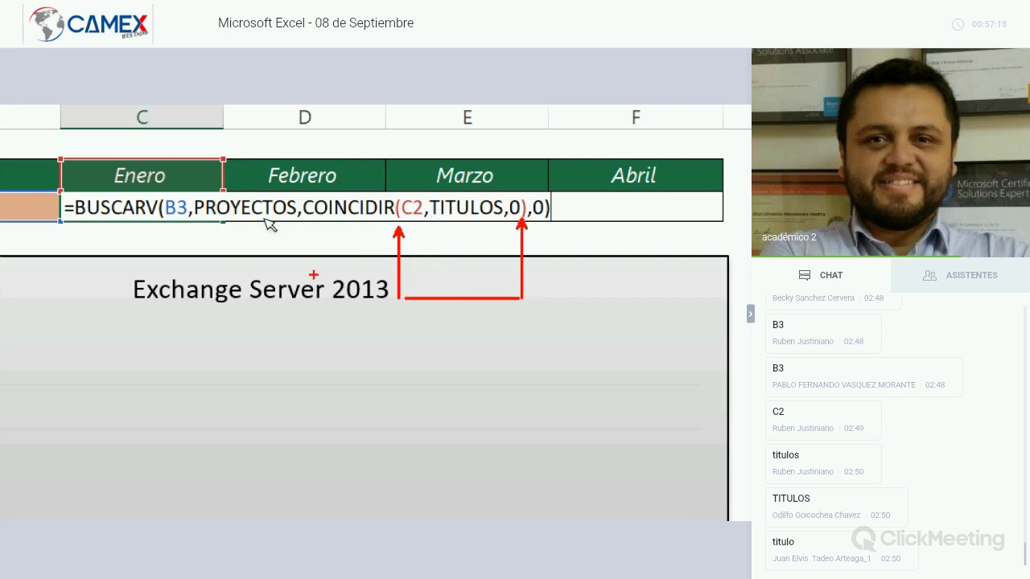
{"action": "mouse_move", "coordinate": [163, 227]}
{"action": "left_mouse_down"}
{"action": "mouse_move", "coordinate": [158, 383]}
{"action": "mouse_move", "coordinate": [569, 368]}
{"action": "left_mouse_up"}
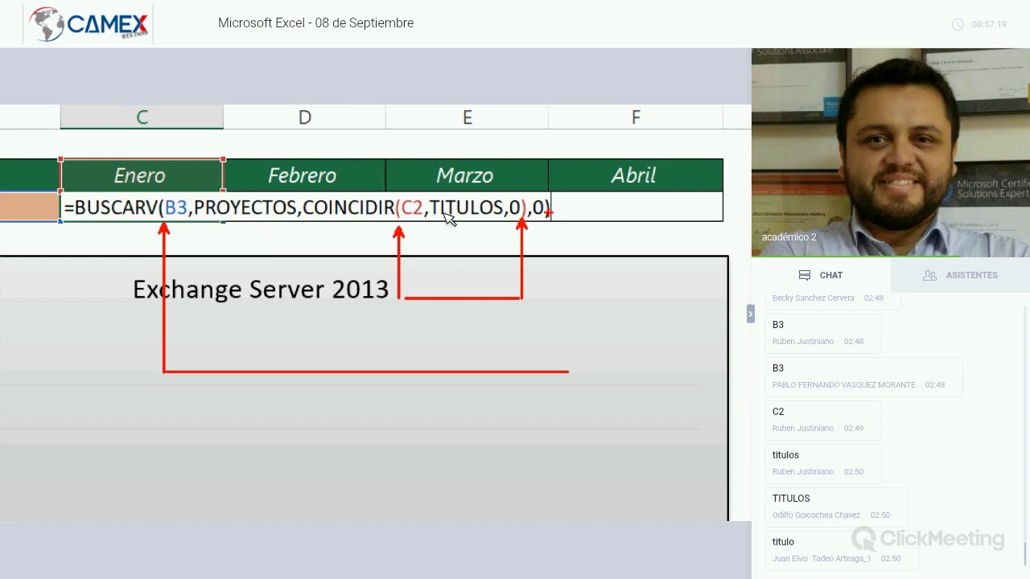
{"action": "mouse_move", "coordinate": [543, 229]}
{"action": "left_mouse_down"}
{"action": "mouse_move", "coordinate": [552, 219]}
{"action": "mouse_move", "coordinate": [555, 371]}
{"action": "left_mouse_up"}
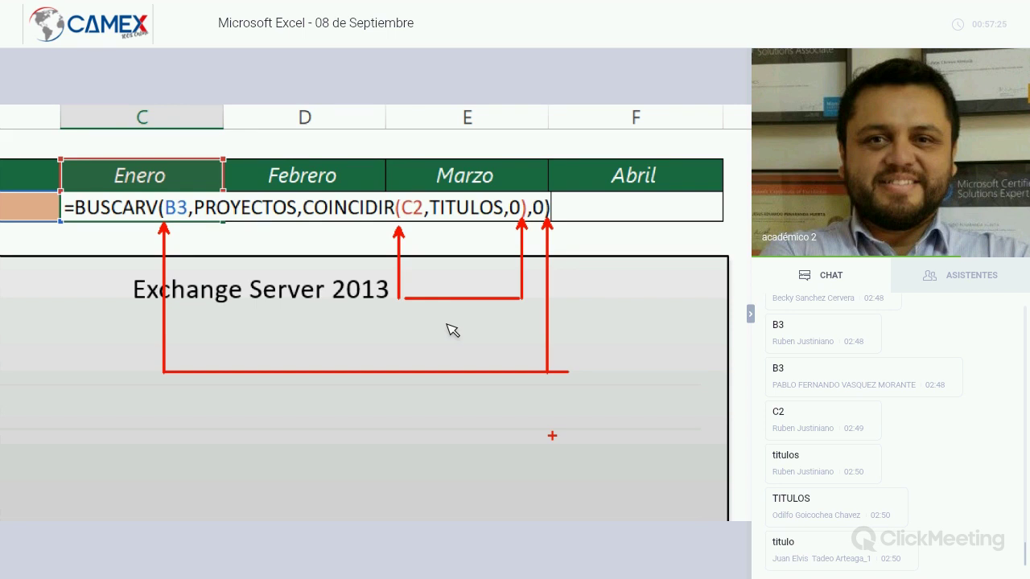
{"action": "scroll", "coordinate": [333, 207], "scroll_direction": "down", "scroll_amount": 2}
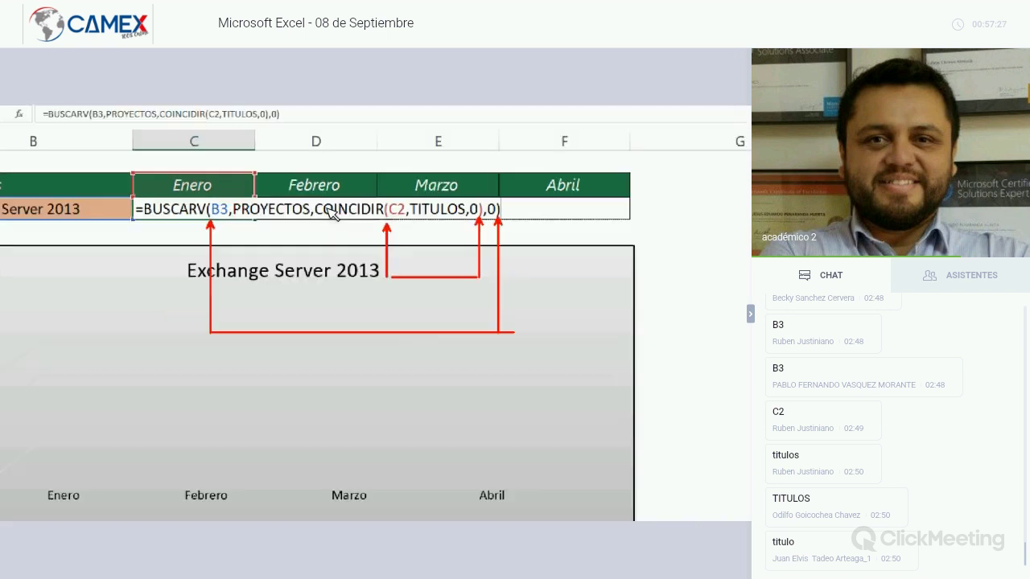
{"action": "scroll", "coordinate": [287, 211], "scroll_direction": "down", "scroll_amount": 1}
{"action": "scroll", "coordinate": [221, 211], "scroll_direction": "down", "scroll_amount": 1}
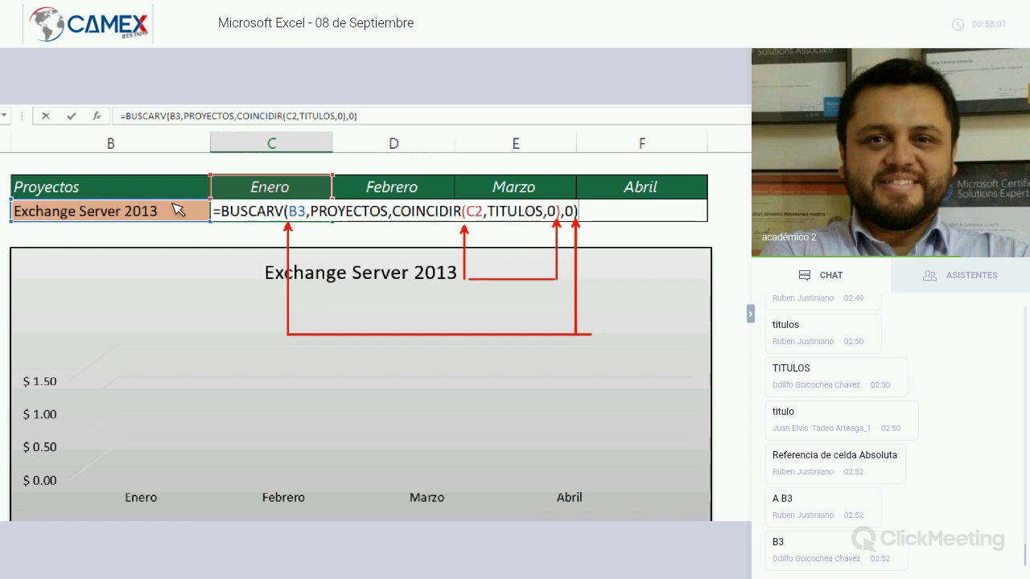
Lock the lookup value in the C3 formula as $B$3, giving =BUSCARV($B$3,PROYECTOS,COINCIDIR(C2,TITULOS,0),0).
{"action": "left_click", "coordinate": [262, 210]}
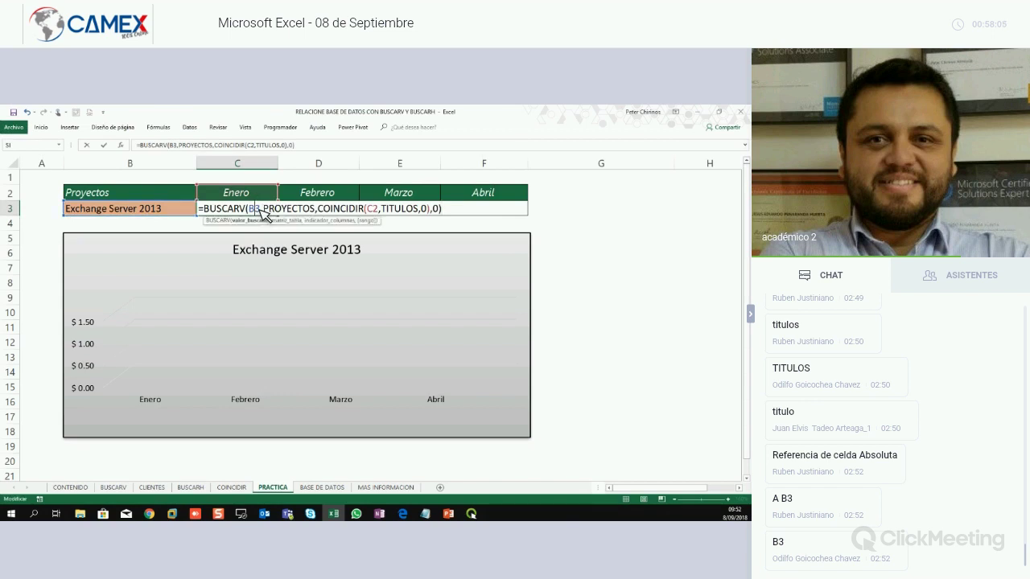
{"action": "key", "text": "F4"}
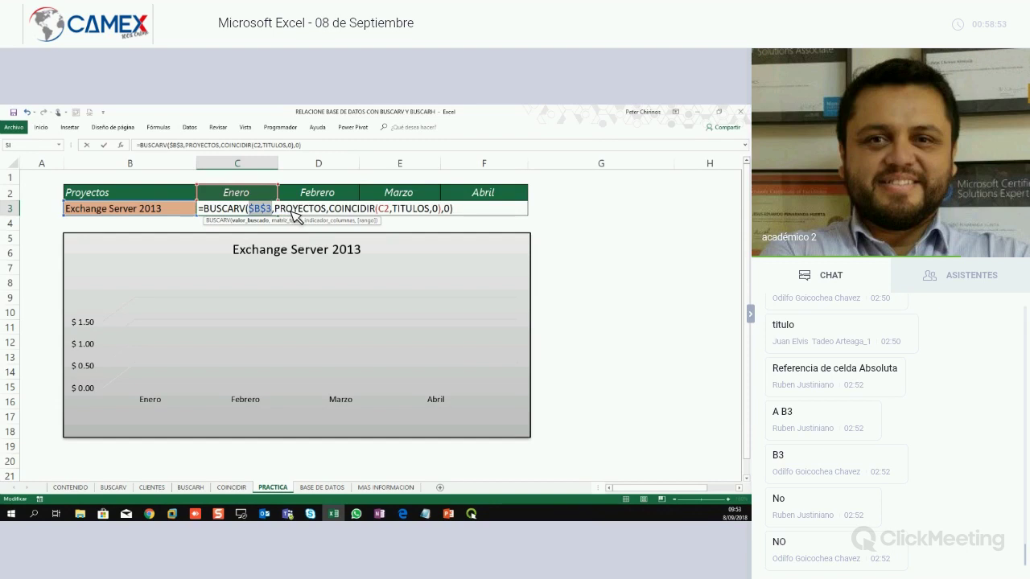
Commit the C3 formula and copy it through F3, returning $27,100.00, $15,300.00, $21,200.00 and $33,000.00.
{"action": "key", "text": "Return"}
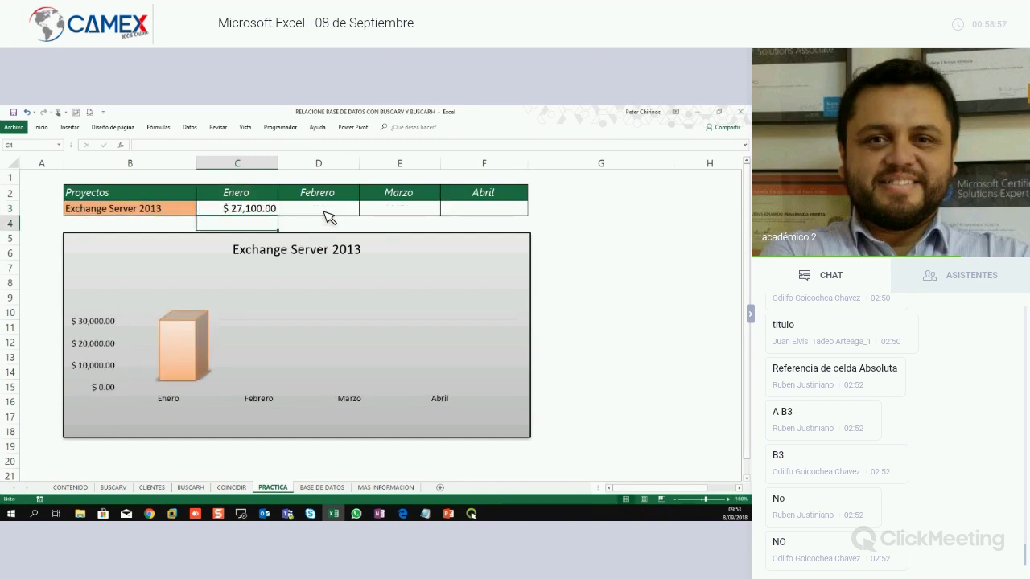
{"action": "left_click", "coordinate": [275, 211]}
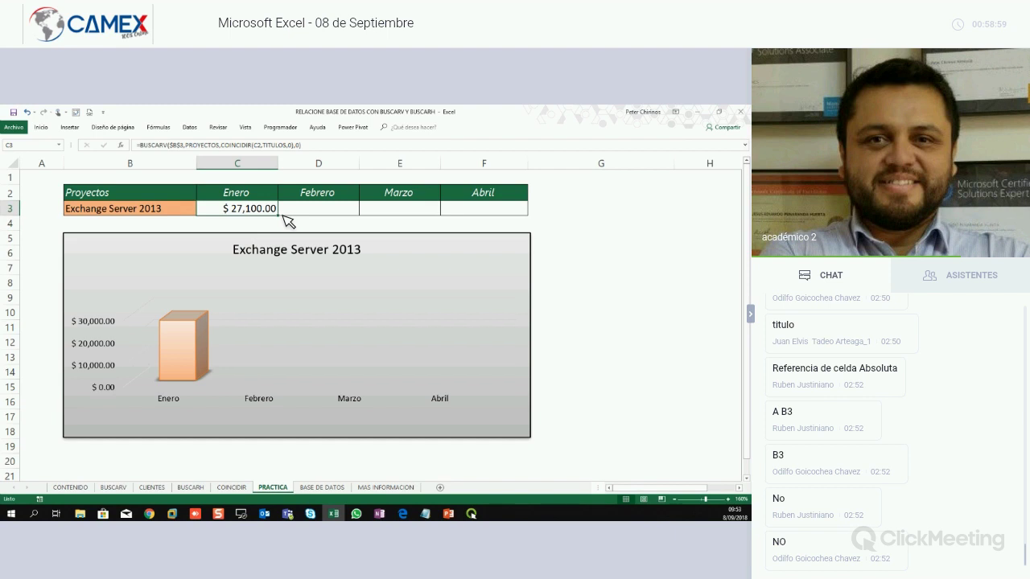
{"action": "left_click_drag", "start_coordinate": [278, 214], "coordinate": [504, 222]}
{"action": "left_click", "coordinate": [581, 228]}
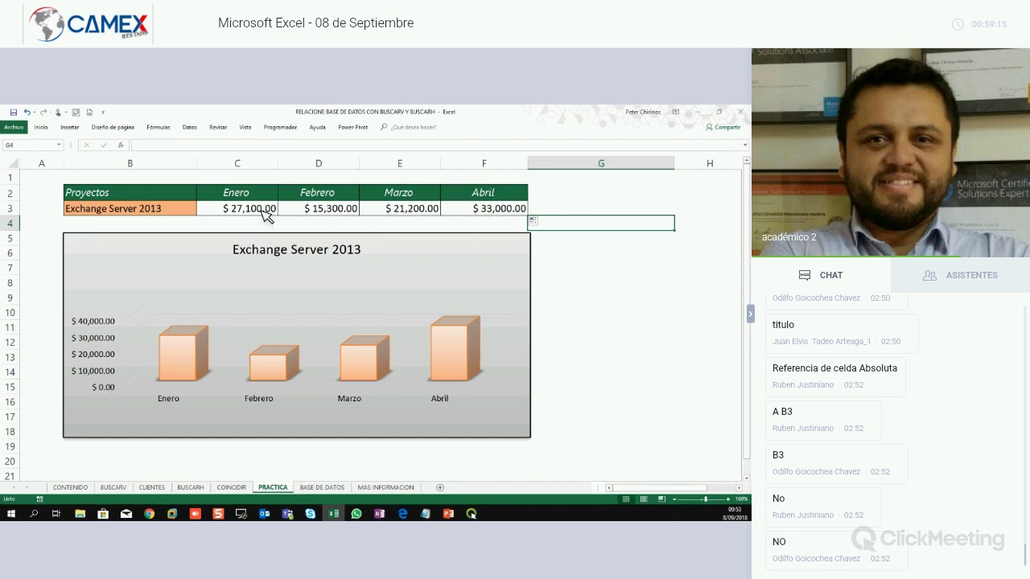
Review the C3 formula, highlighting its nested COINCIDIR(C2,TITULOS,0) part, without changing it.
{"action": "double_click", "coordinate": [265, 215]}
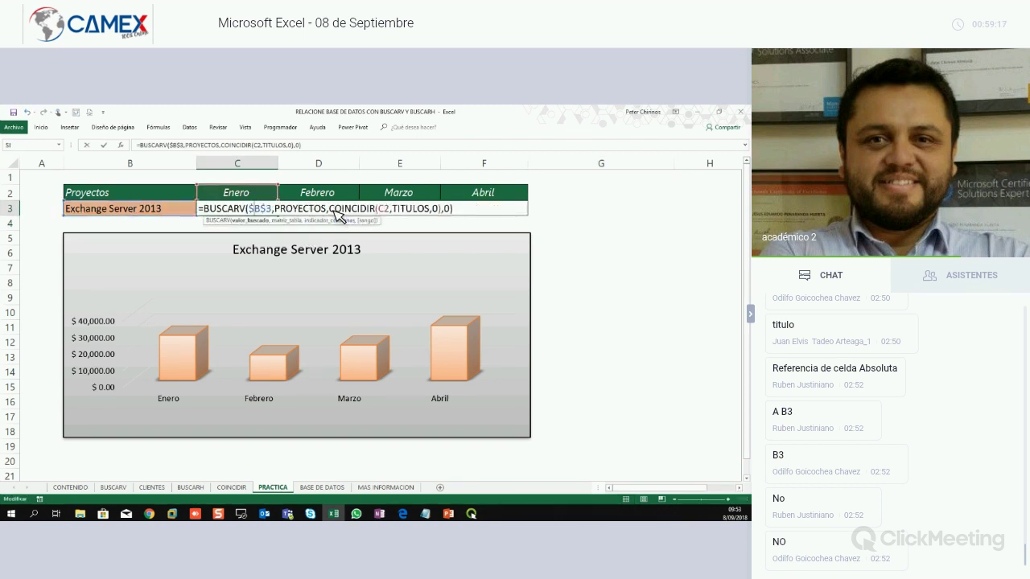
{"action": "left_click_drag", "start_coordinate": [330, 211], "coordinate": [448, 210]}
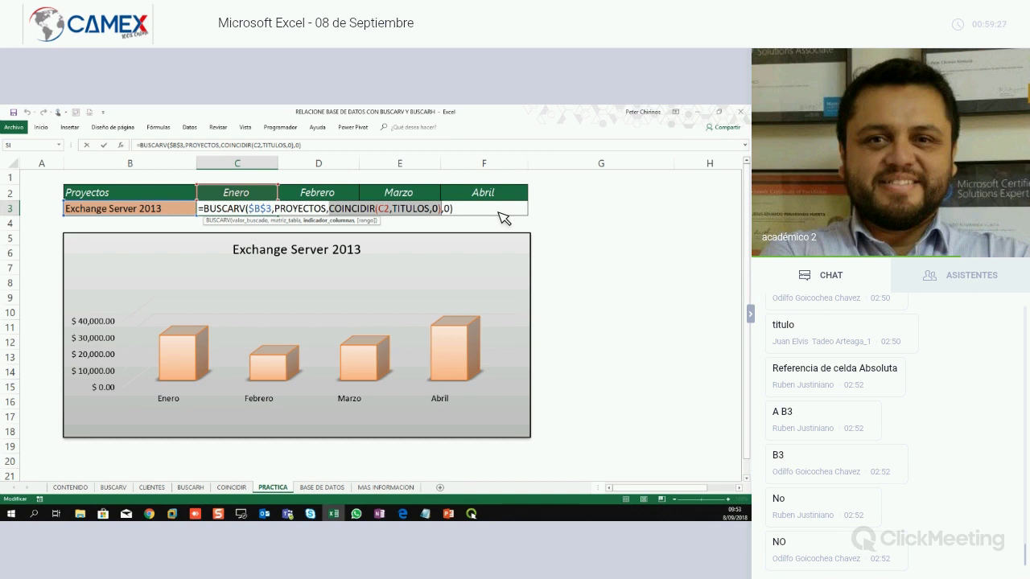
{"action": "key", "text": "Return"}
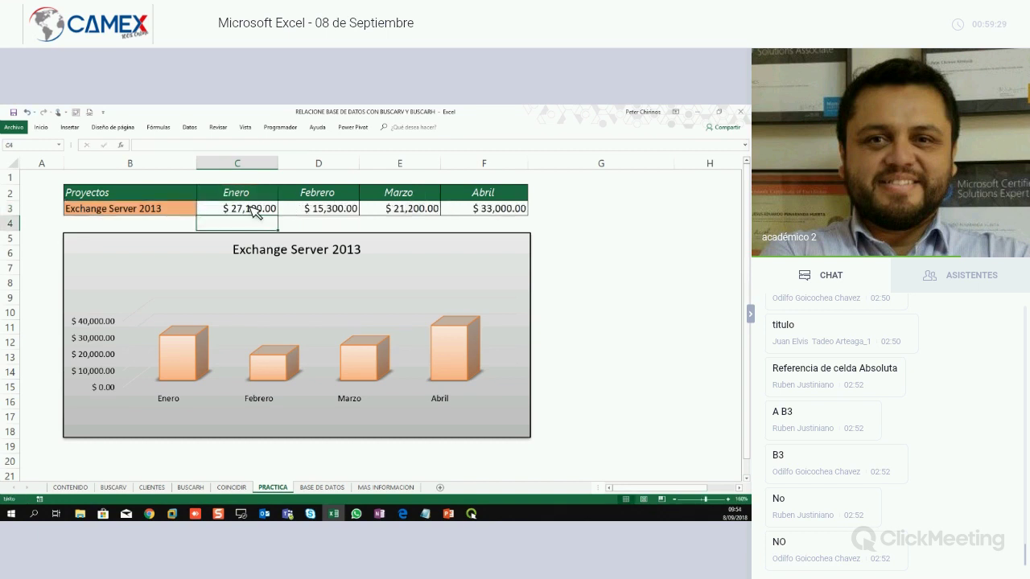
{"action": "left_click", "coordinate": [274, 212]}
{"action": "double_click", "coordinate": [274, 211]}
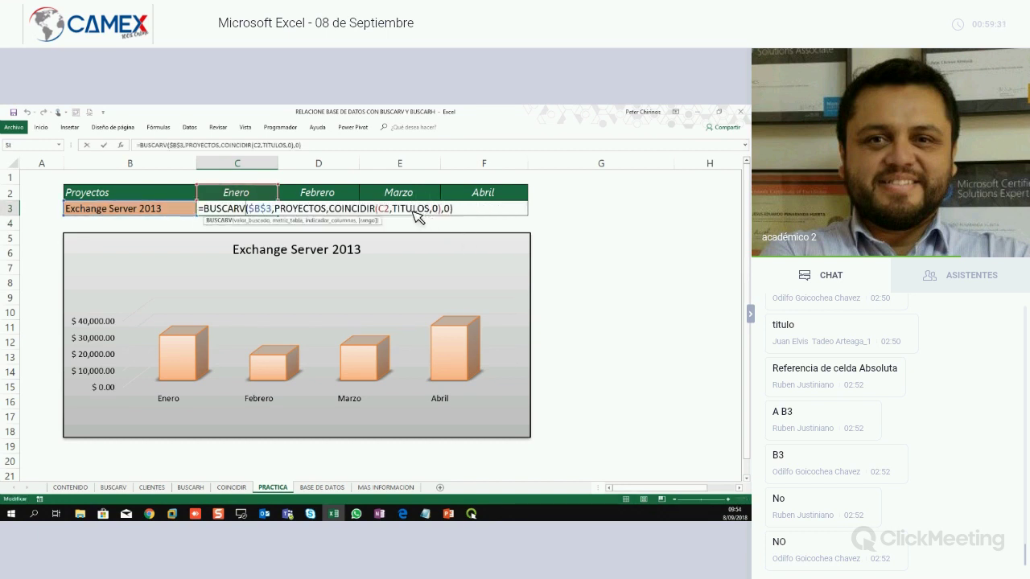
{"action": "key", "text": "Return"}
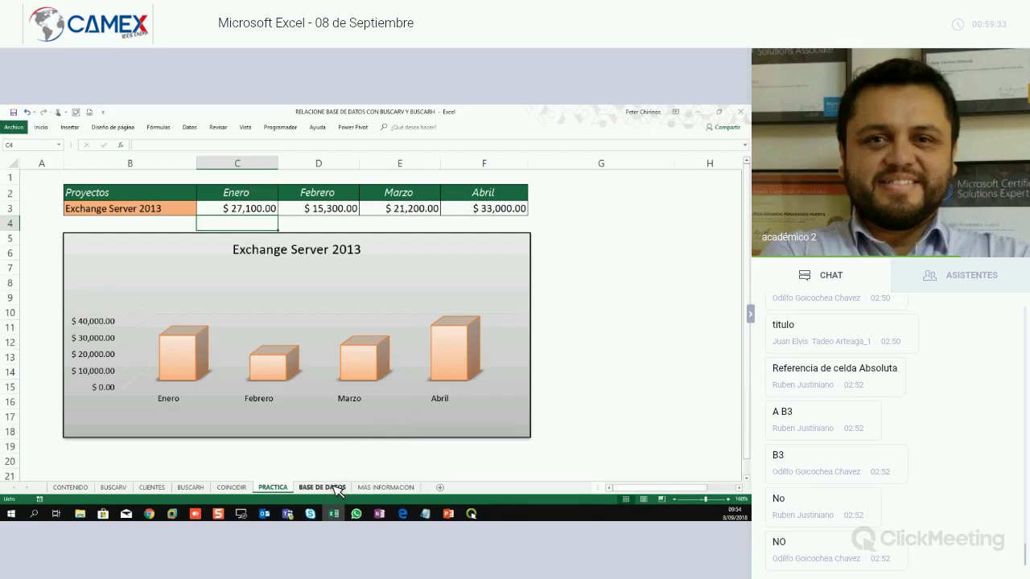
{"action": "left_click", "coordinate": [322, 487]}
{"action": "left_click", "coordinate": [172, 206]}
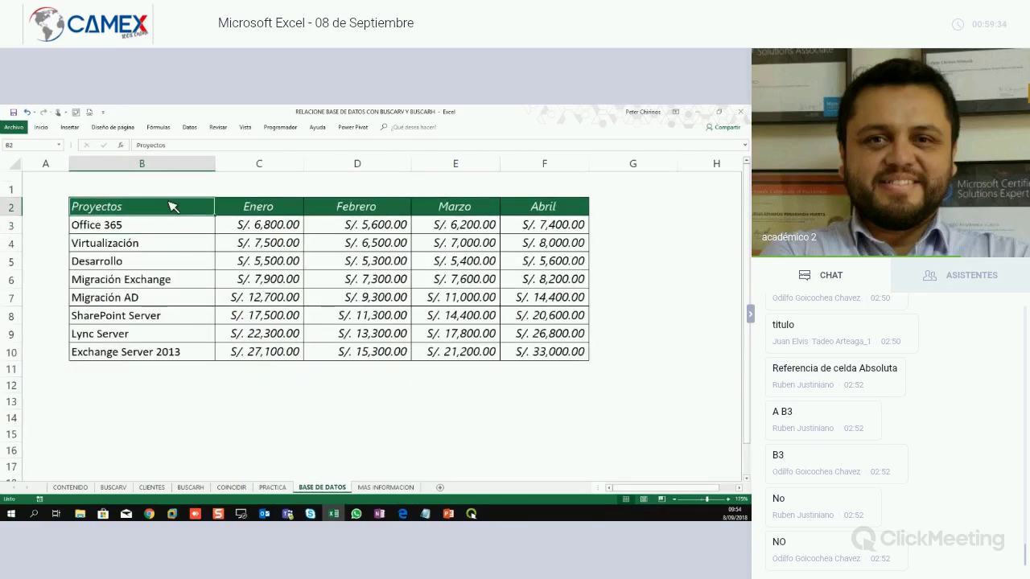
{"action": "left_click", "coordinate": [256, 213]}
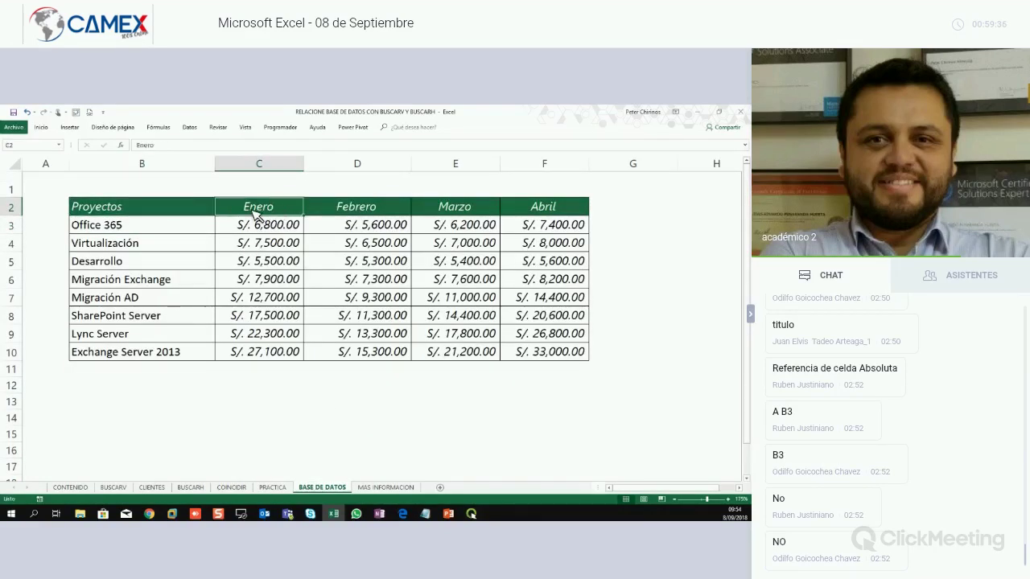
{"action": "left_click", "coordinate": [270, 164]}
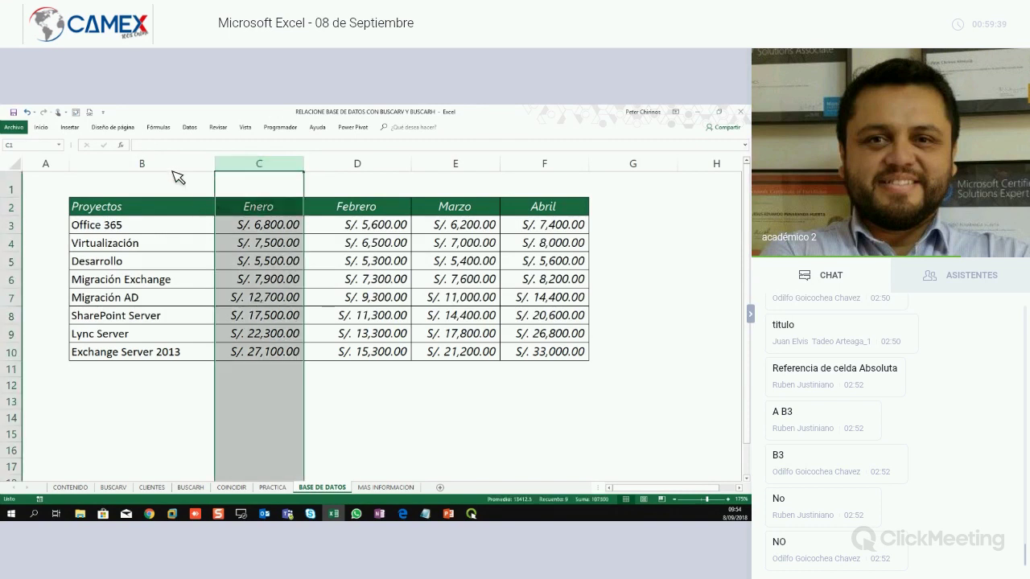
{"action": "left_click_drag", "start_coordinate": [173, 164], "coordinate": [538, 189]}
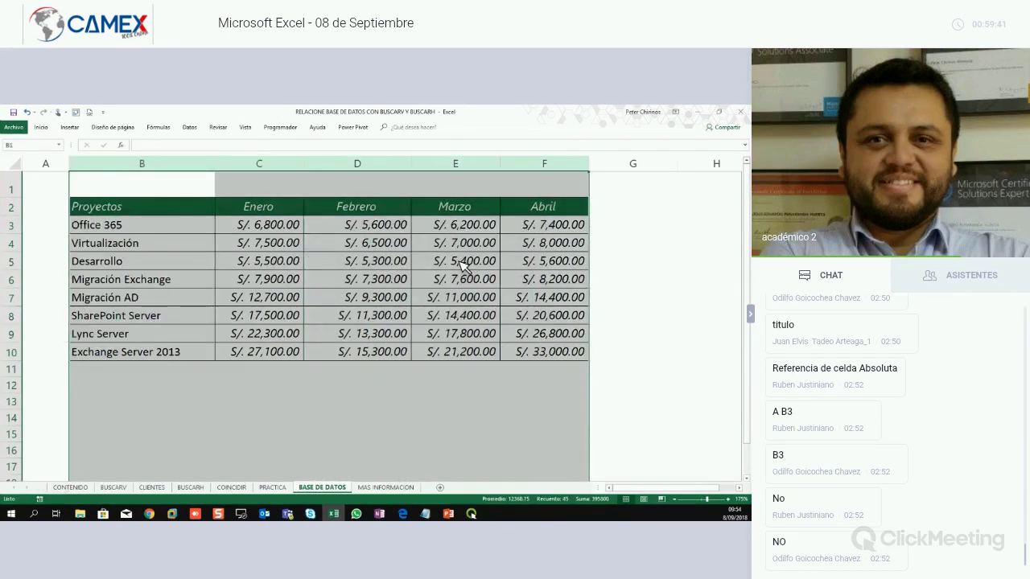
{"action": "left_click", "coordinate": [285, 164]}
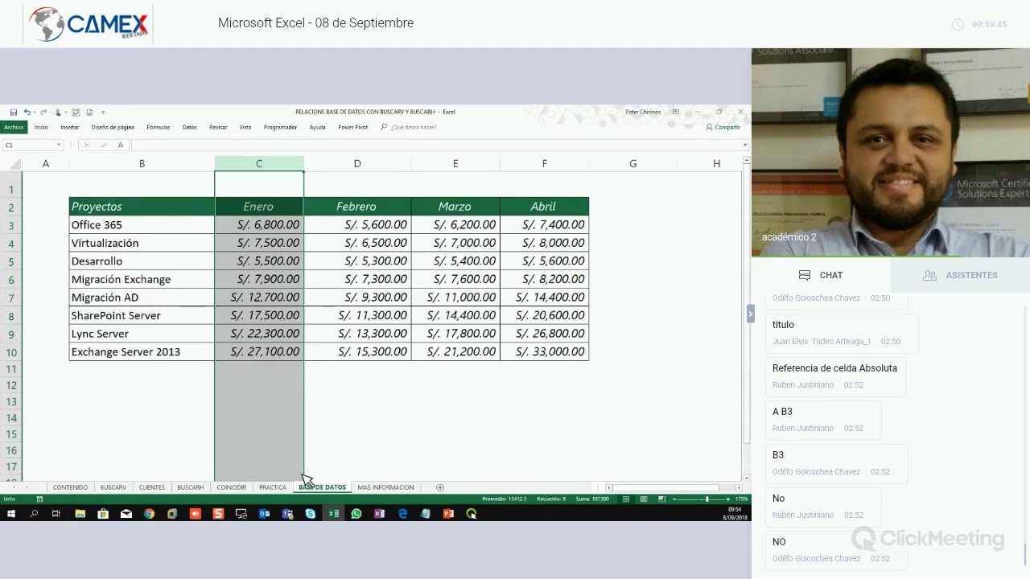
{"action": "left_click", "coordinate": [281, 488]}
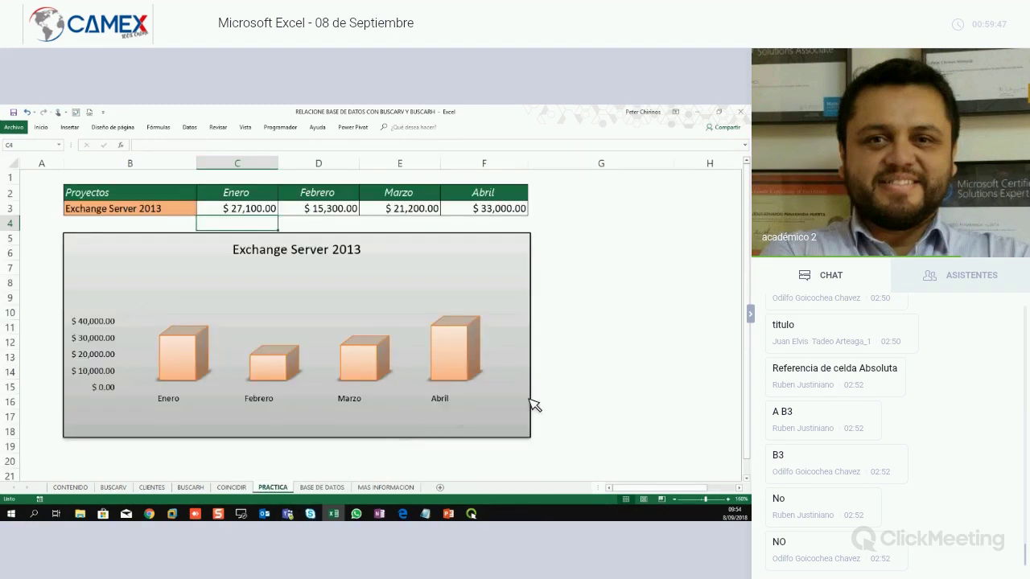
Show =BUSCARV($B$3,PROYECTOS,COINCIDIR(C2,TITULOS,0),0) in edit mode in the Enero cell C3.
{"action": "left_click", "coordinate": [581, 333]}
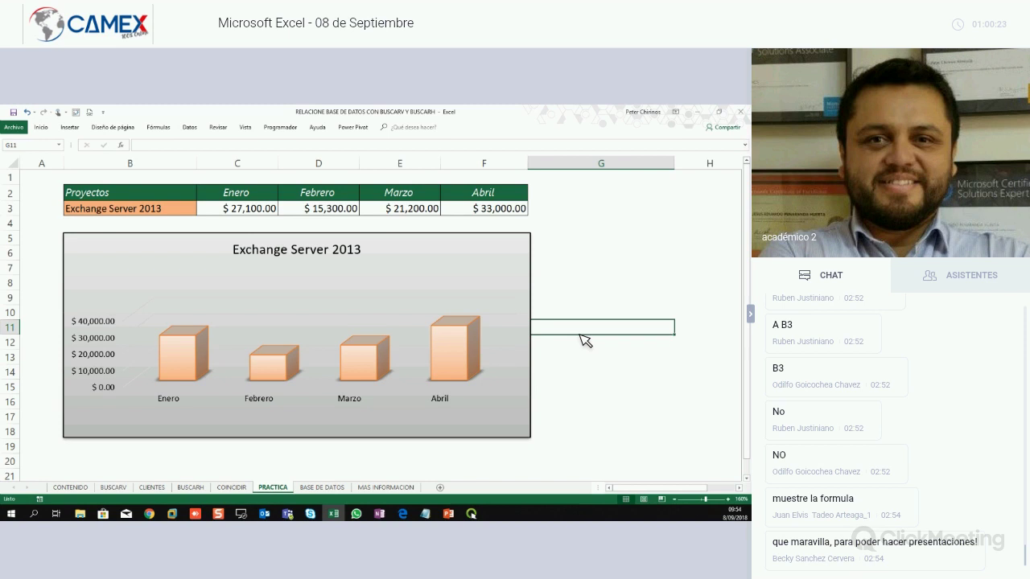
{"action": "double_click", "coordinate": [227, 209]}
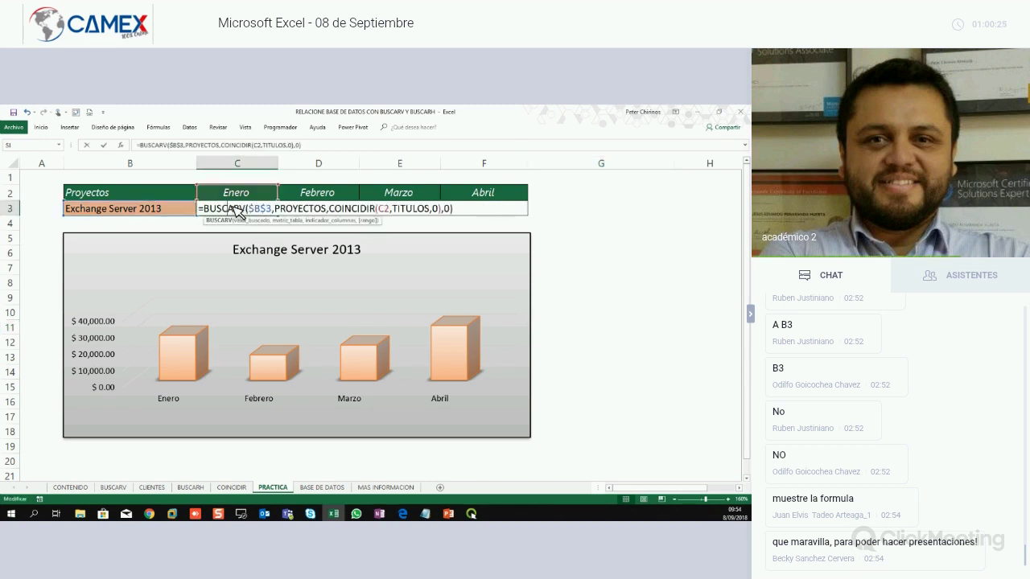
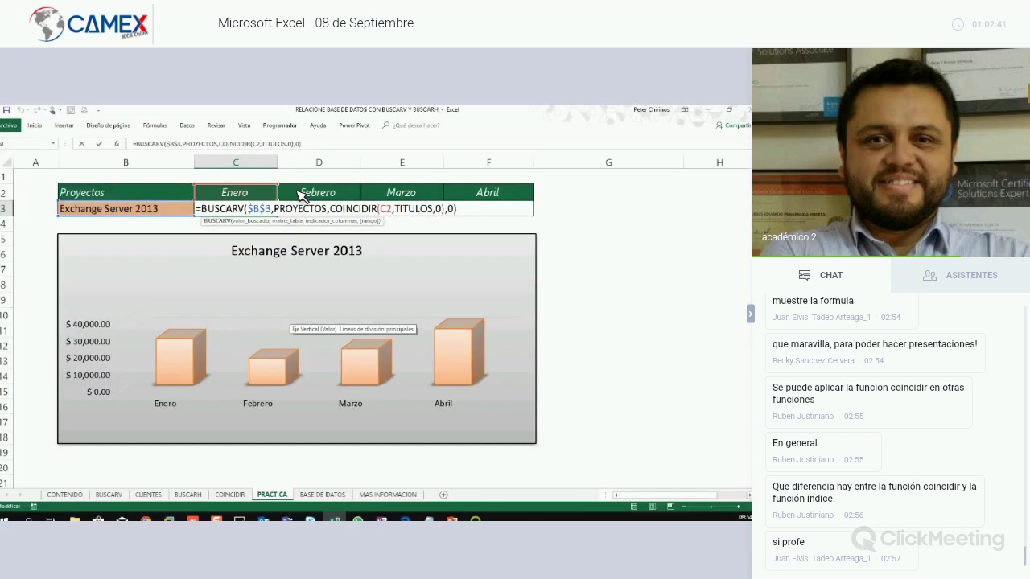
Confirm the BUSCARV/COINCIDIR formula in C3 so C3:F3 fill with Enero–Abril values, then view BASE DE DATOS.
{"action": "key", "text": "Return"}
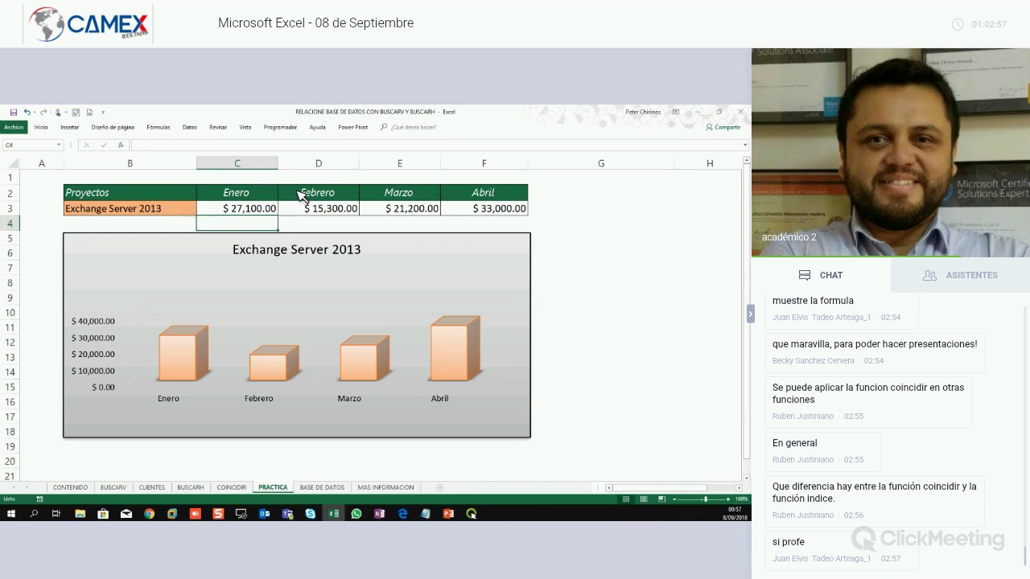
{"action": "left_click", "coordinate": [322, 487]}
{"action": "left_click", "coordinate": [256, 225]}
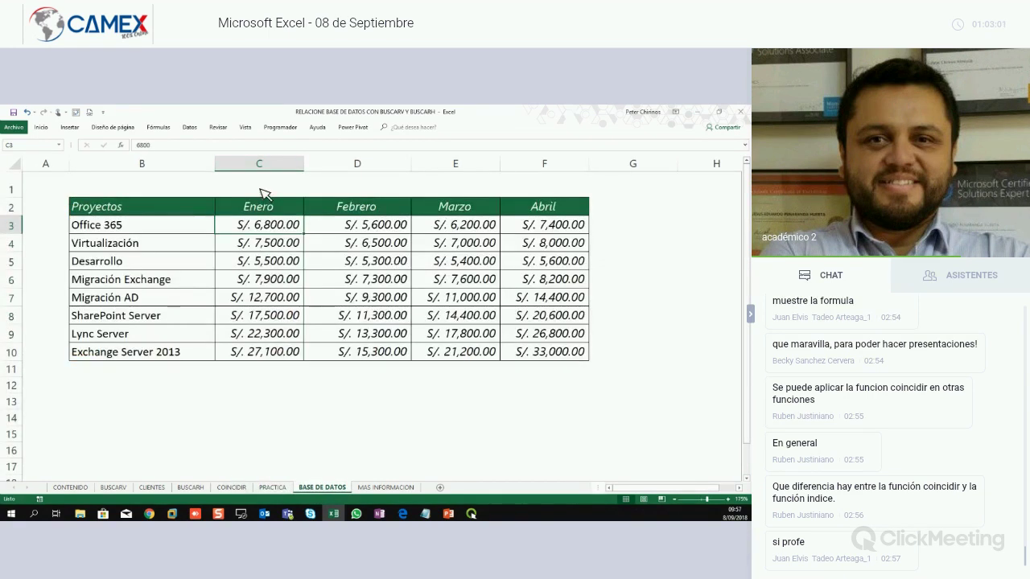
{"action": "left_click_drag", "start_coordinate": [183, 229], "coordinate": [541, 354]}
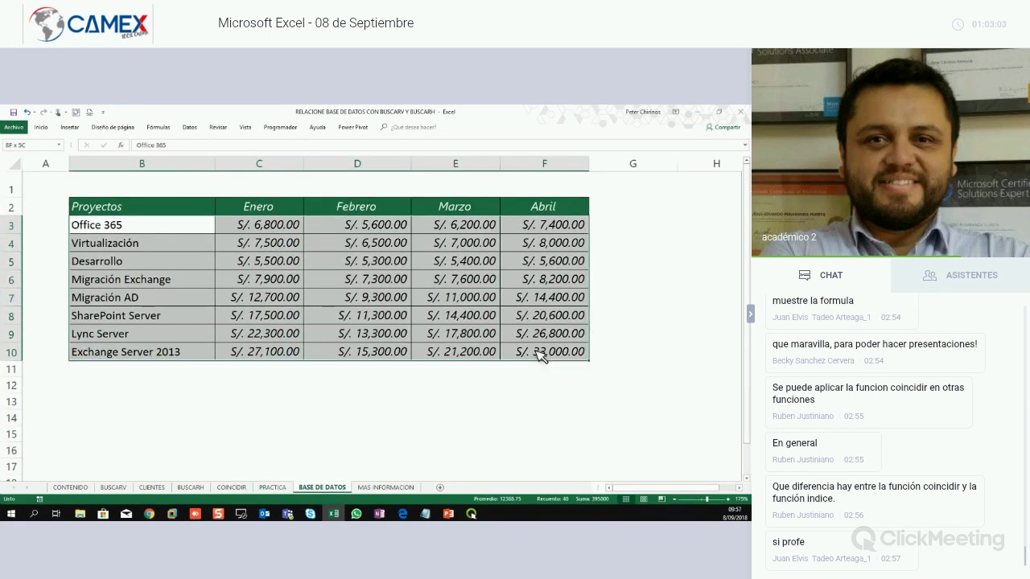
{"action": "left_click", "coordinate": [129, 231]}
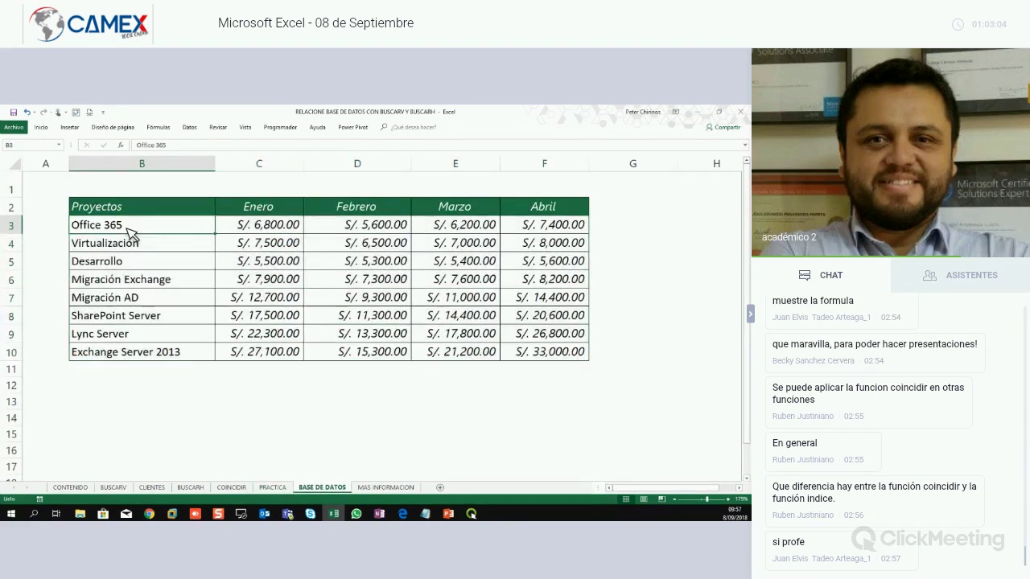
{"action": "left_click", "coordinate": [255, 233]}
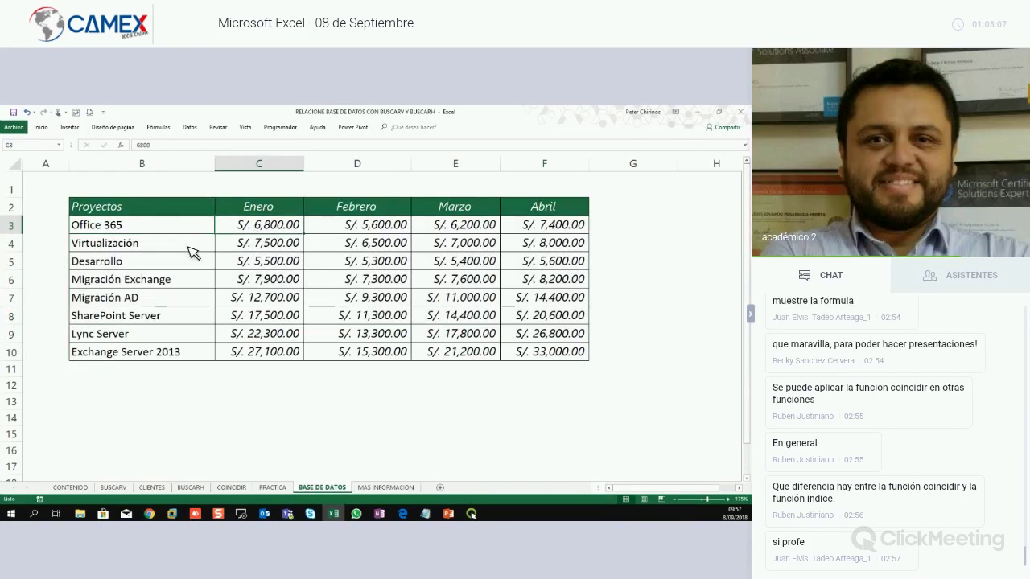
{"action": "left_click", "coordinate": [266, 251]}
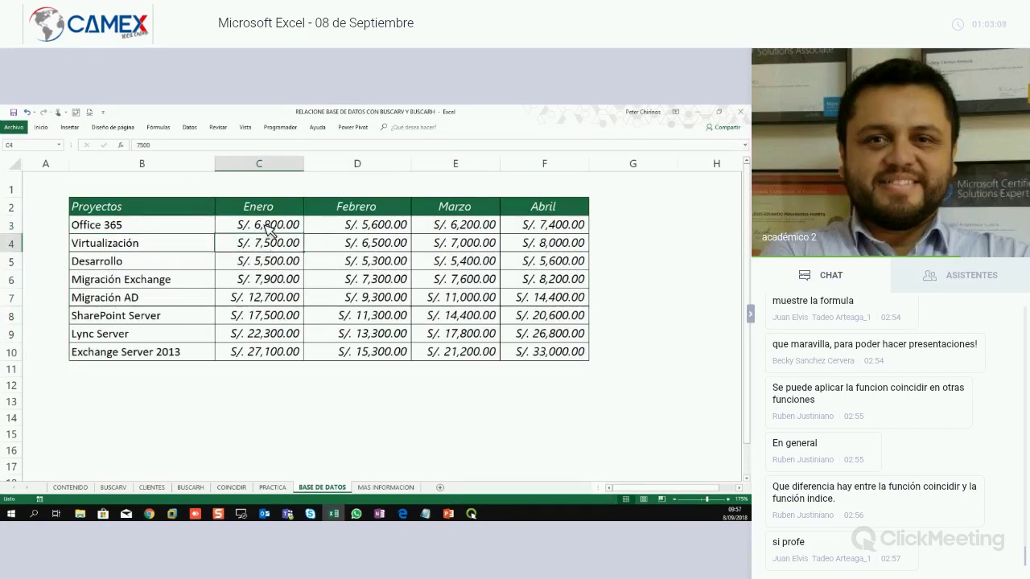
{"action": "left_click", "coordinate": [193, 211]}
{"action": "left_click_drag", "start_coordinate": [273, 211], "coordinate": [261, 233]}
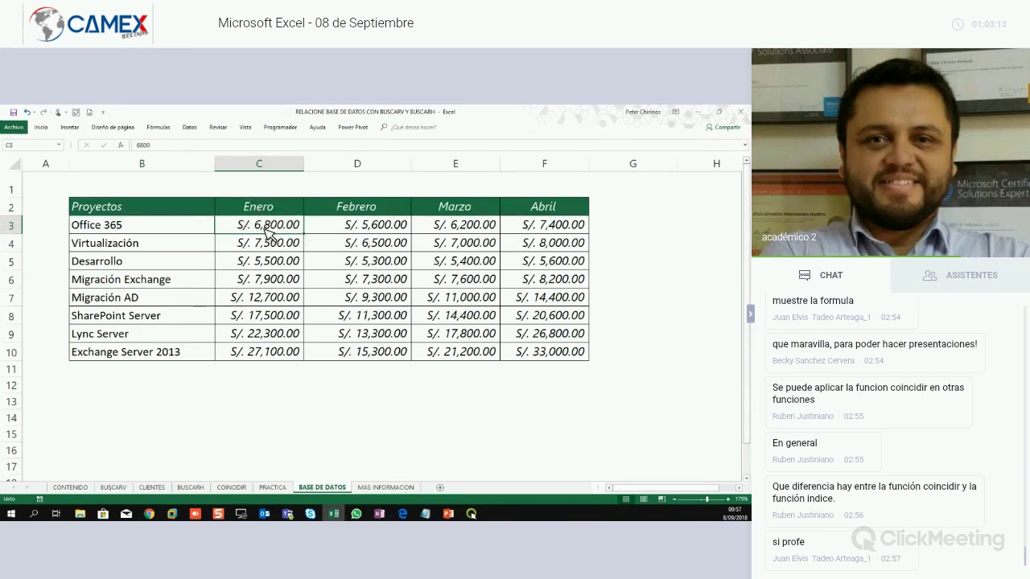
{"action": "left_click", "coordinate": [581, 353]}
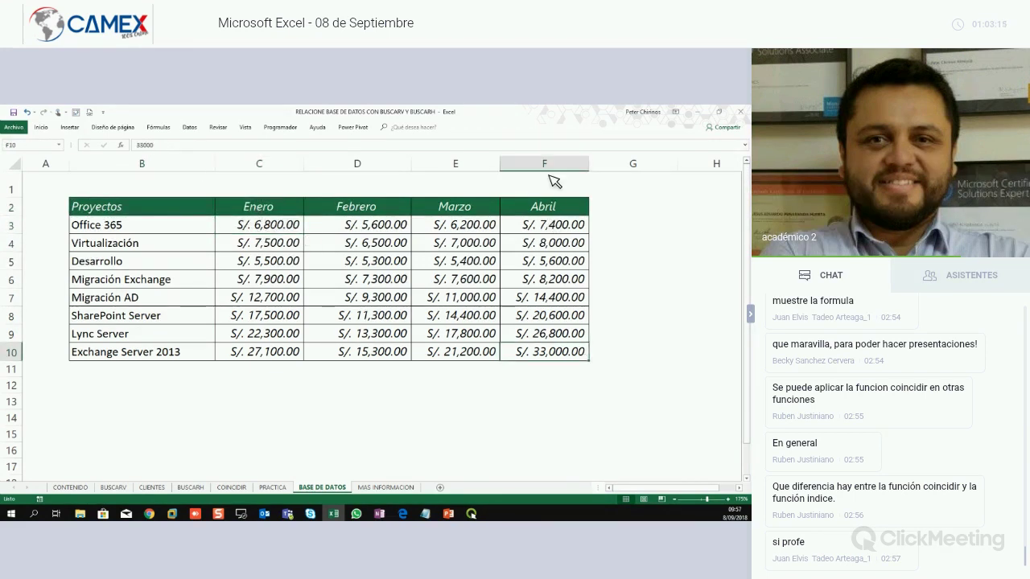
{"action": "left_click", "coordinate": [554, 164]}
{"action": "left_click", "coordinate": [12, 352]}
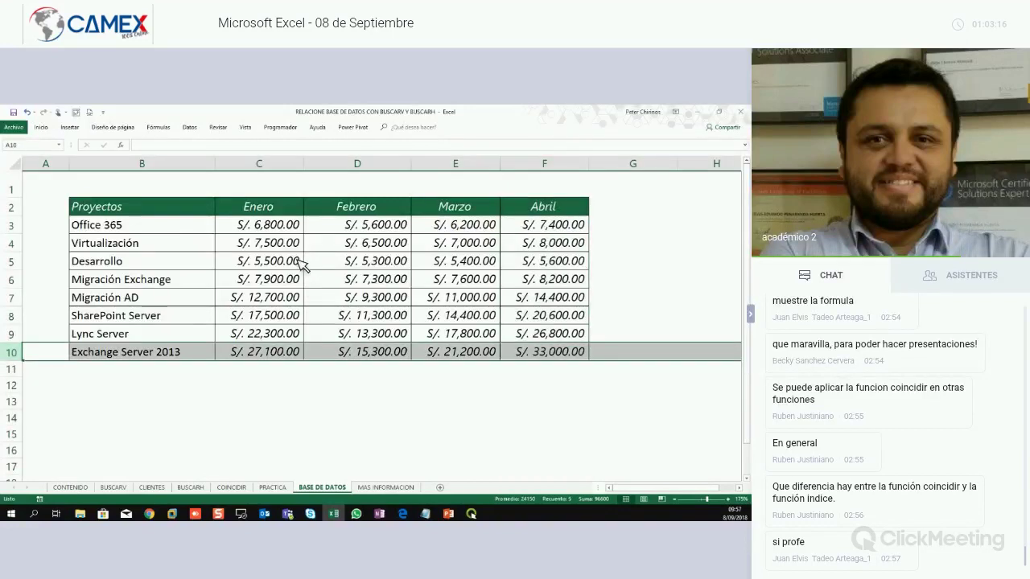
{"action": "left_click_drag", "start_coordinate": [282, 231], "coordinate": [387, 246]}
{"action": "left_click_drag", "start_coordinate": [578, 354], "coordinate": [579, 355]}
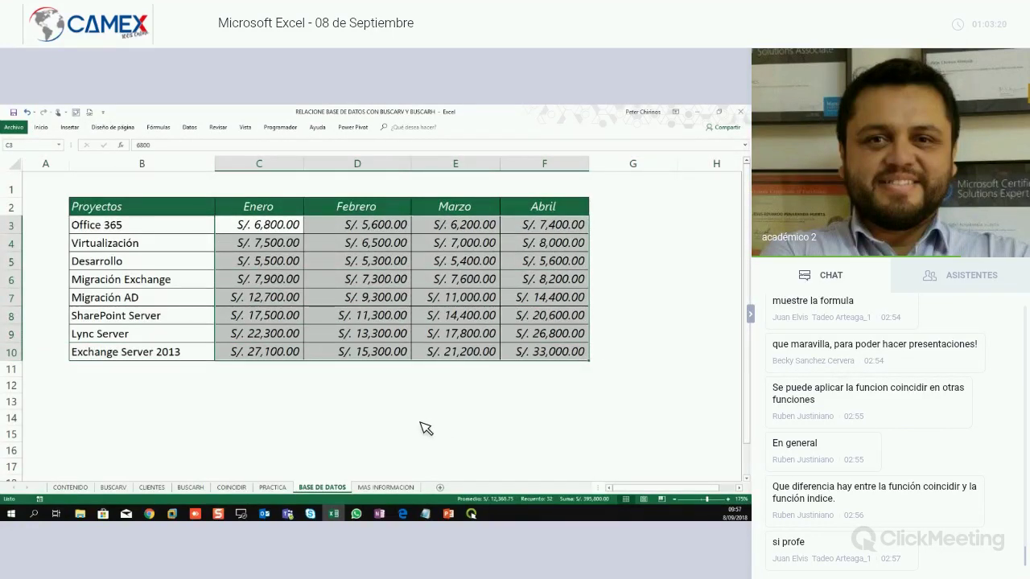
{"action": "left_click_drag", "start_coordinate": [266, 225], "coordinate": [585, 354]}
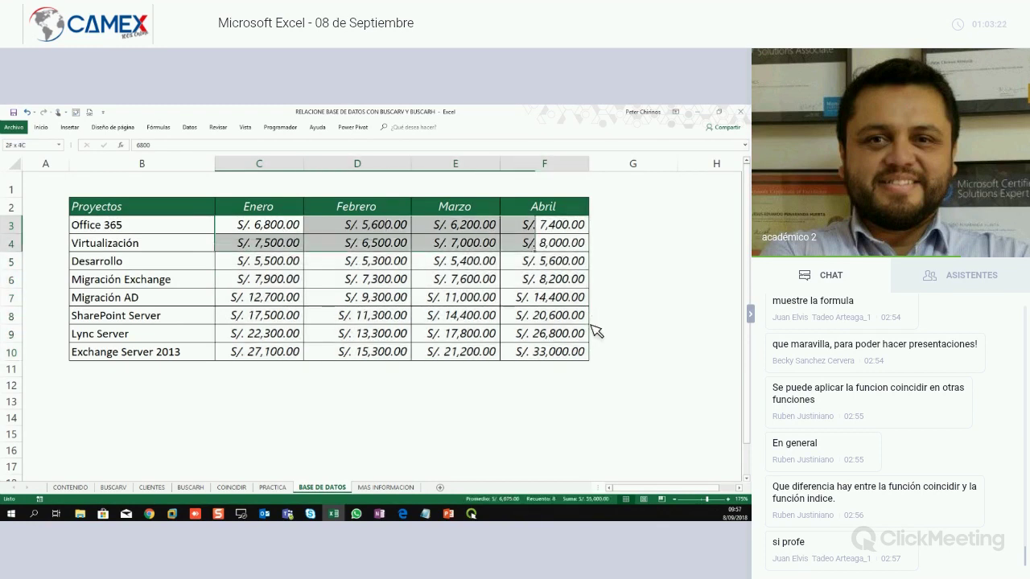
{"action": "left_click", "coordinate": [276, 225]}
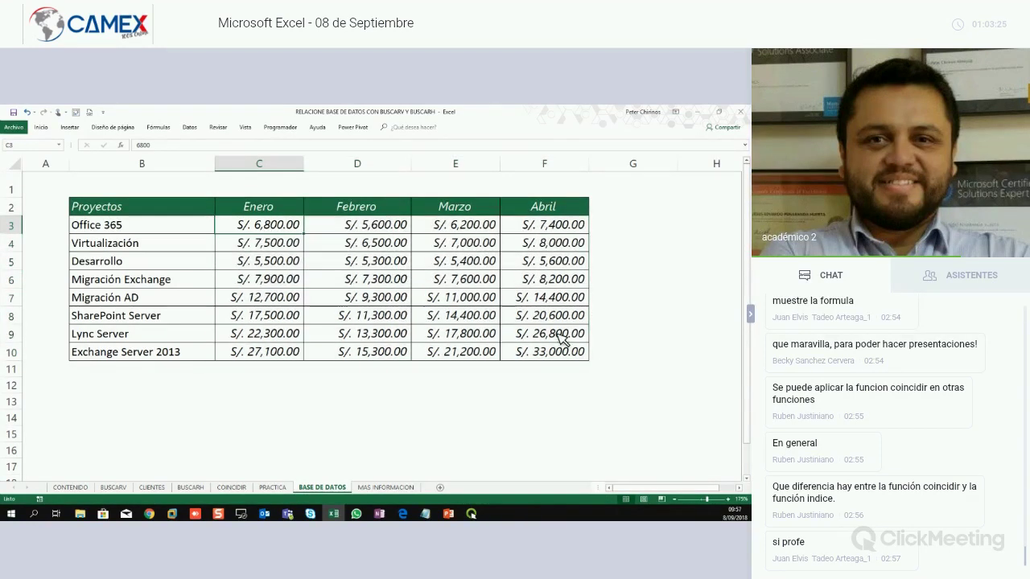
{"action": "left_click", "coordinate": [568, 350]}
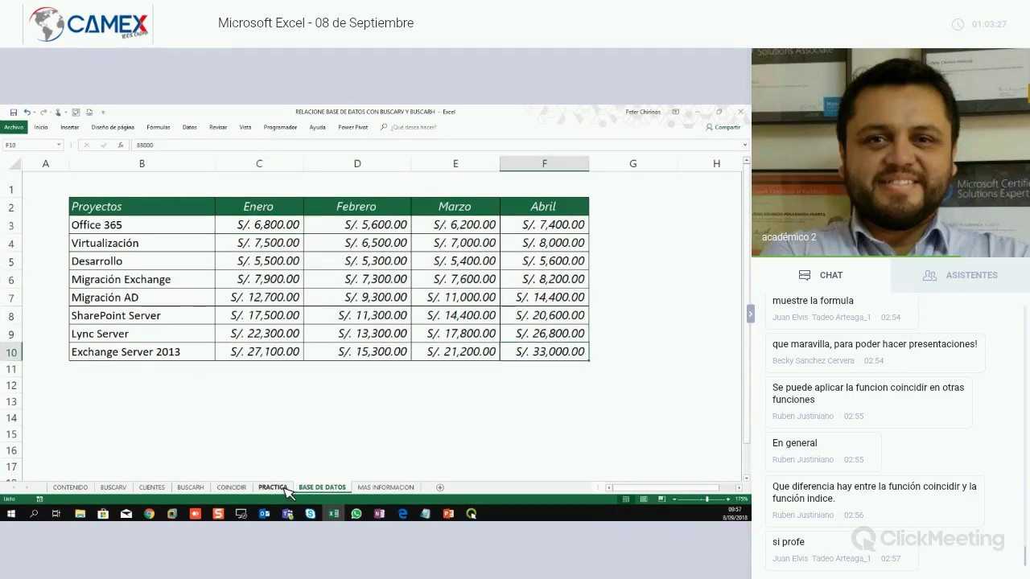
{"action": "left_click_drag", "start_coordinate": [178, 211], "coordinate": [567, 211]}
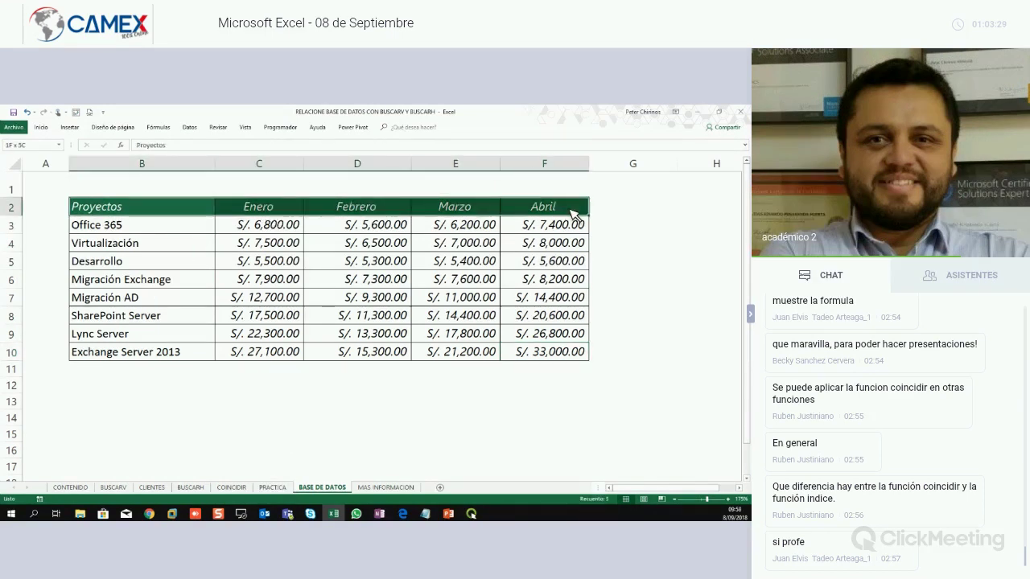
{"action": "left_click", "coordinate": [272, 487]}
{"action": "left_click", "coordinate": [585, 297]}
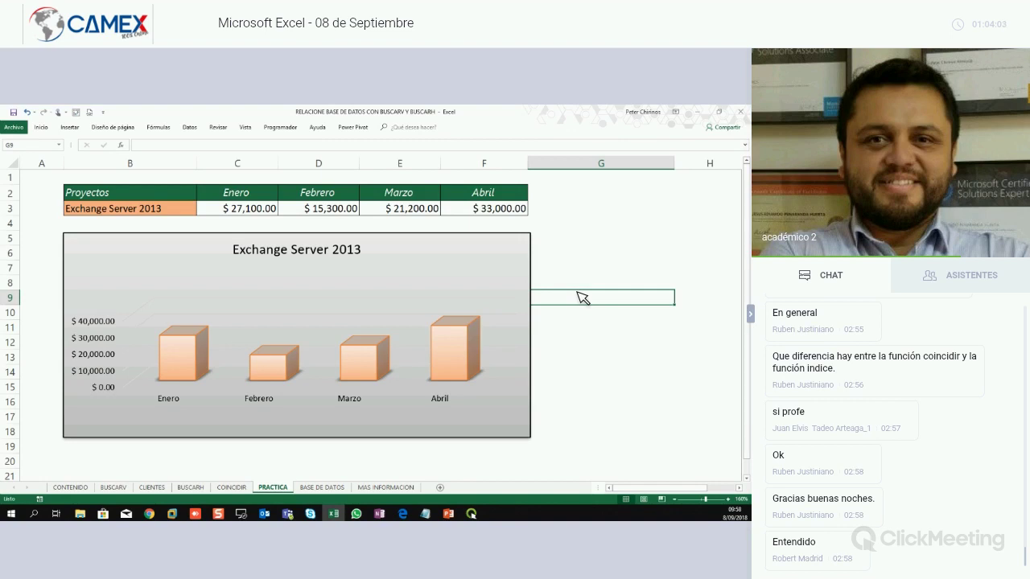
Show the MAS INFORMACION contact sheet scrolled to its top.
{"action": "left_click", "coordinate": [386, 488]}
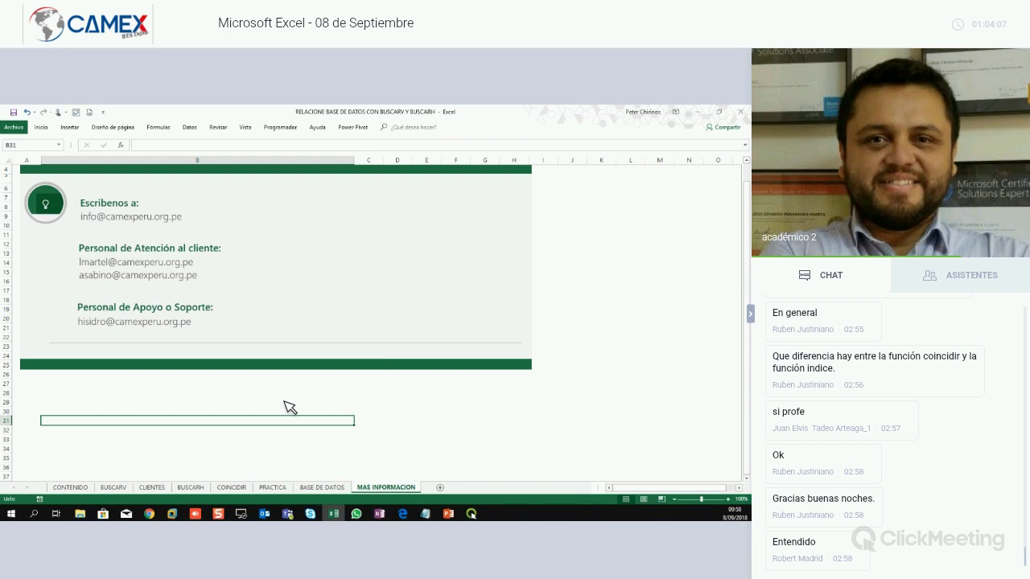
{"action": "left_click", "coordinate": [284, 402]}
{"action": "scroll", "coordinate": [284, 402], "scroll_direction": "up", "scroll_amount": 1}
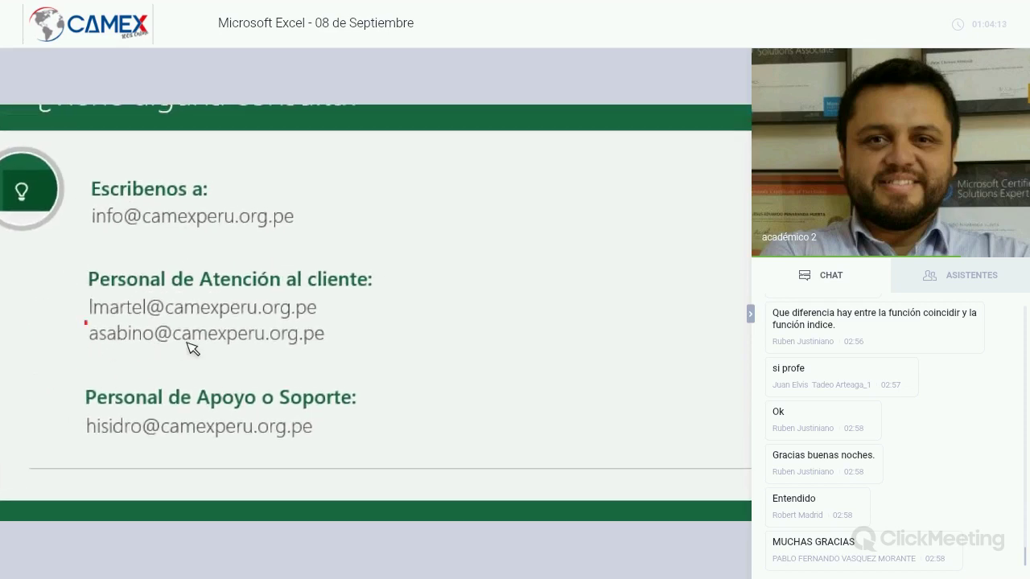
Type the instructor's name into the contact panel text, then exit editing.
{"action": "left_click_drag", "start_coordinate": [84, 320], "coordinate": [343, 353]}
{"action": "type", "text": "t"}
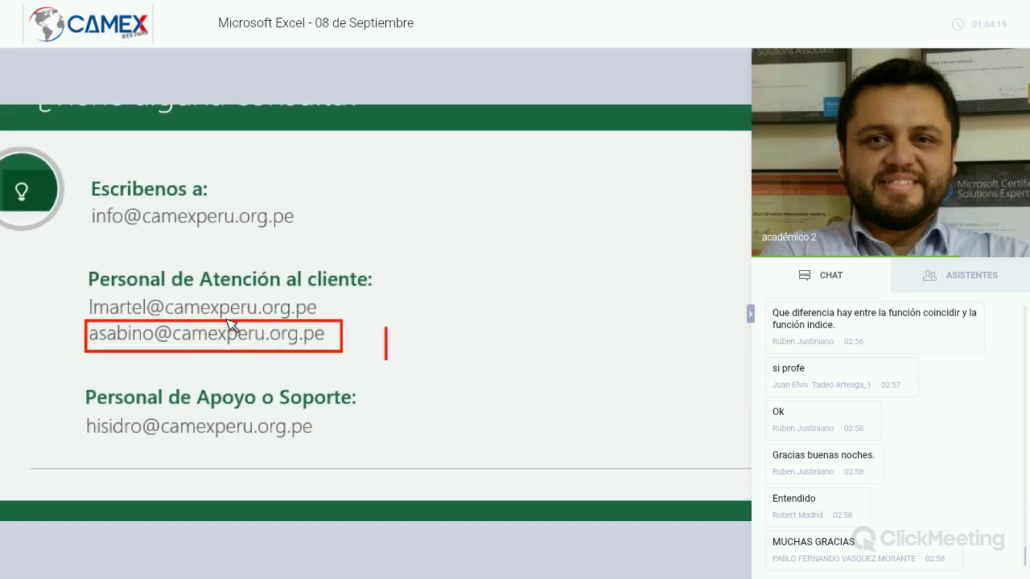
{"action": "type", "text": "ALDA"}
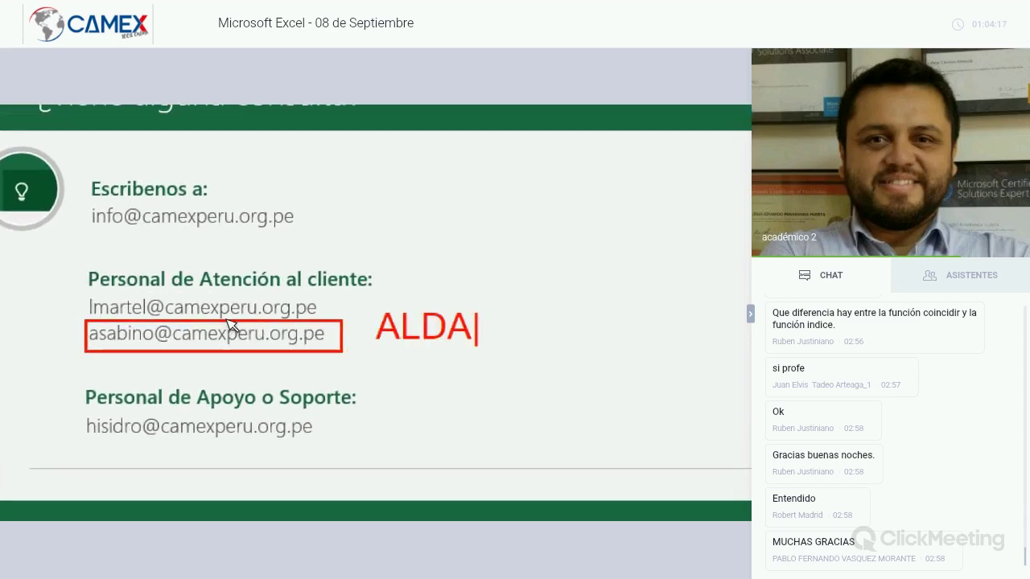
{"action": "type", "text": "IR SA"}
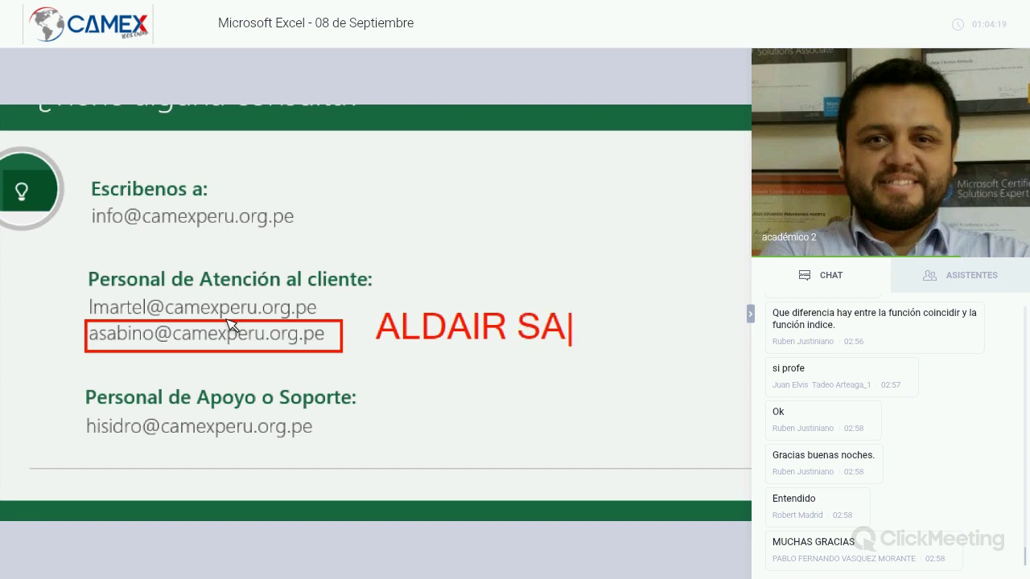
{"action": "type", "text": "BINO"}
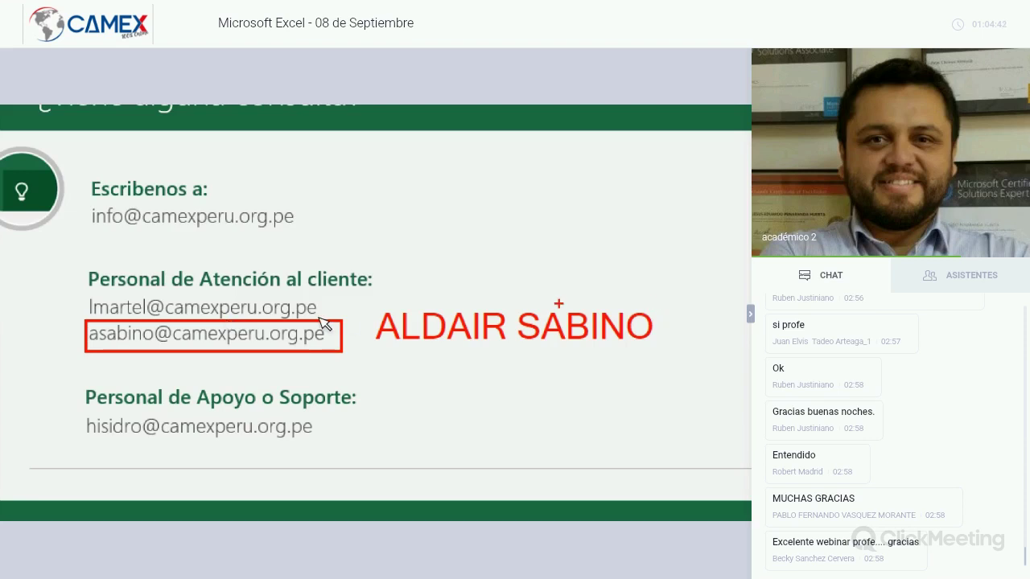
{"action": "key", "text": "Escape"}
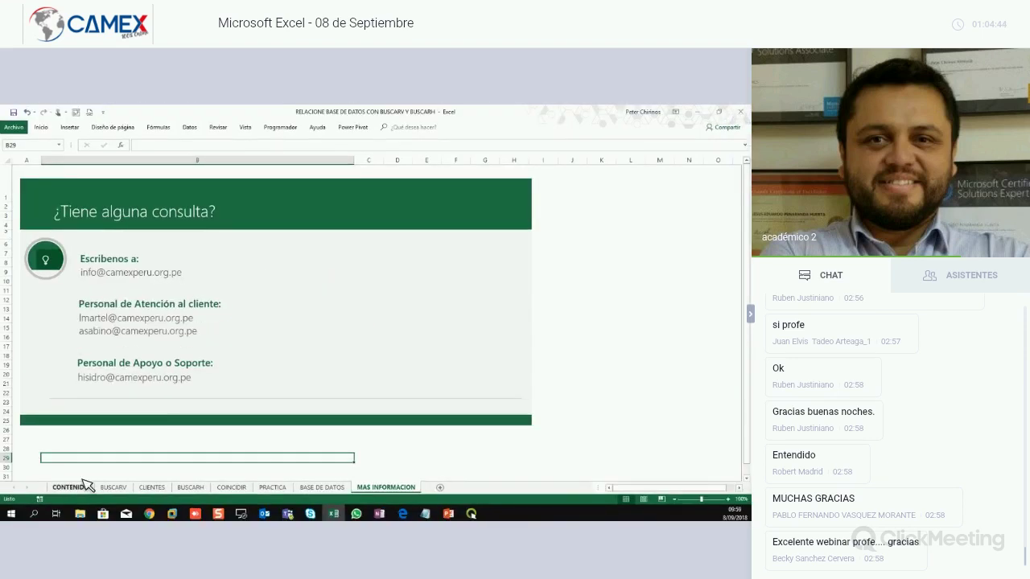
Return to the CONTENIDO instructor sheet, highlight a line of its text, then switch to the browser.
{"action": "left_click", "coordinate": [71, 488]}
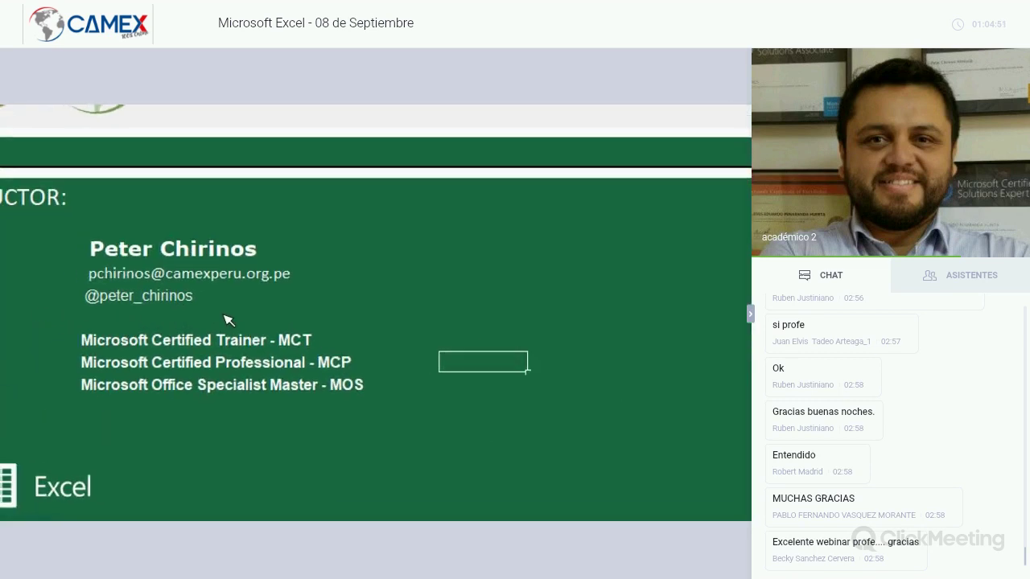
{"action": "left_click_drag", "start_coordinate": [292, 297], "coordinate": [465, 296]}
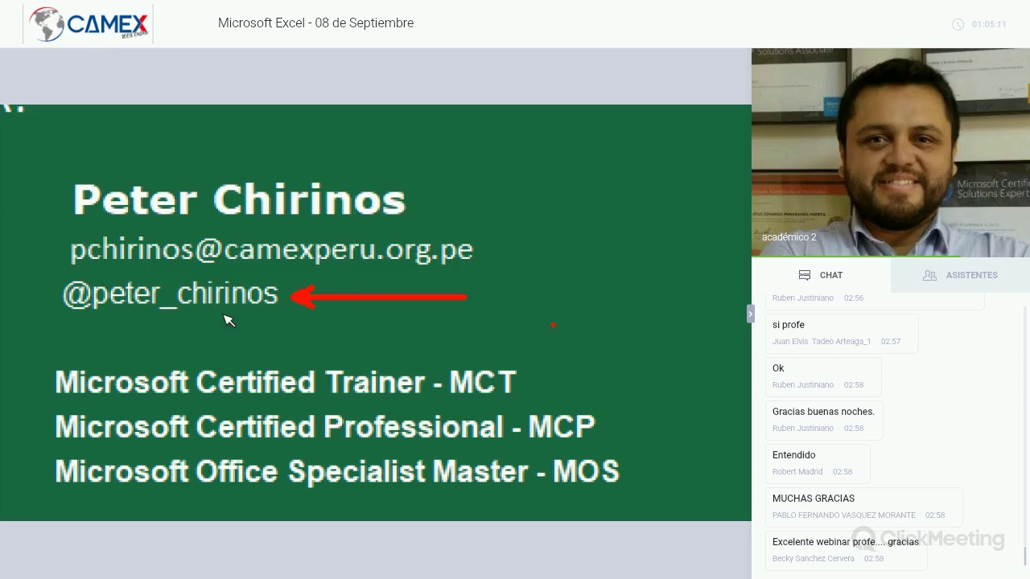
{"action": "key", "text": "Escape"}
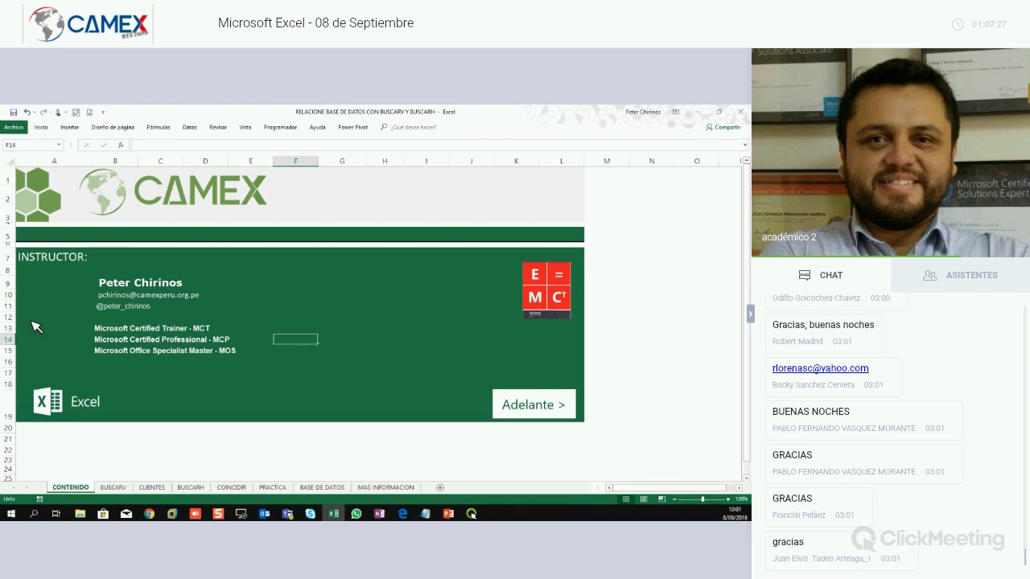
{"action": "key", "text": "alt+Tab"}
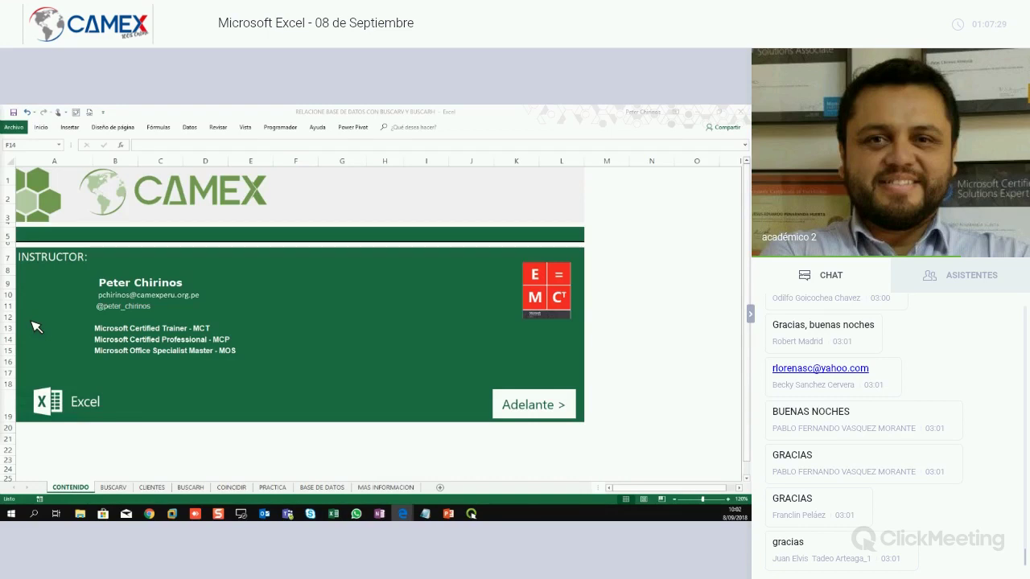